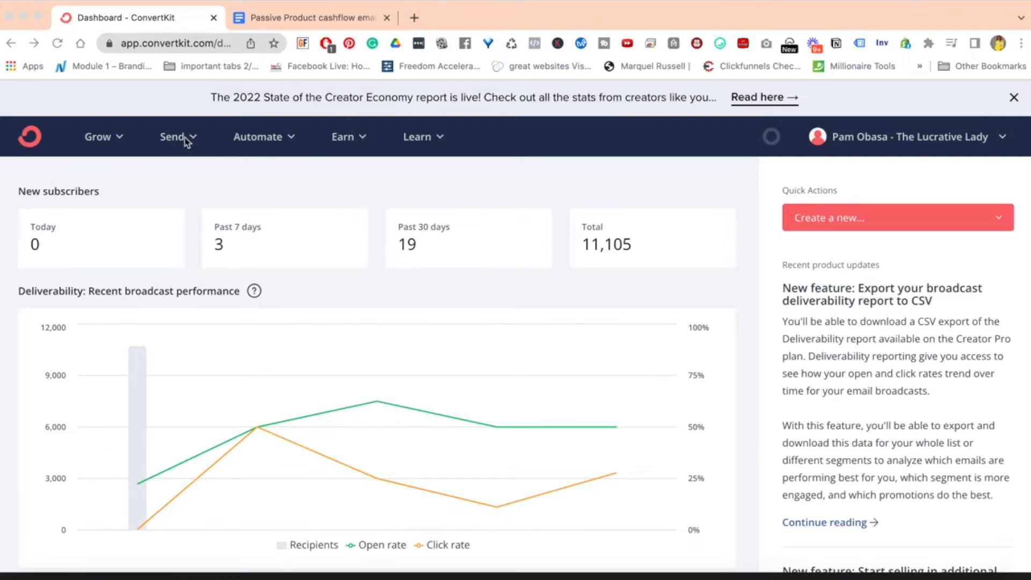
Open the list of email sequences and start creating a new sequence
left_click(193, 141)
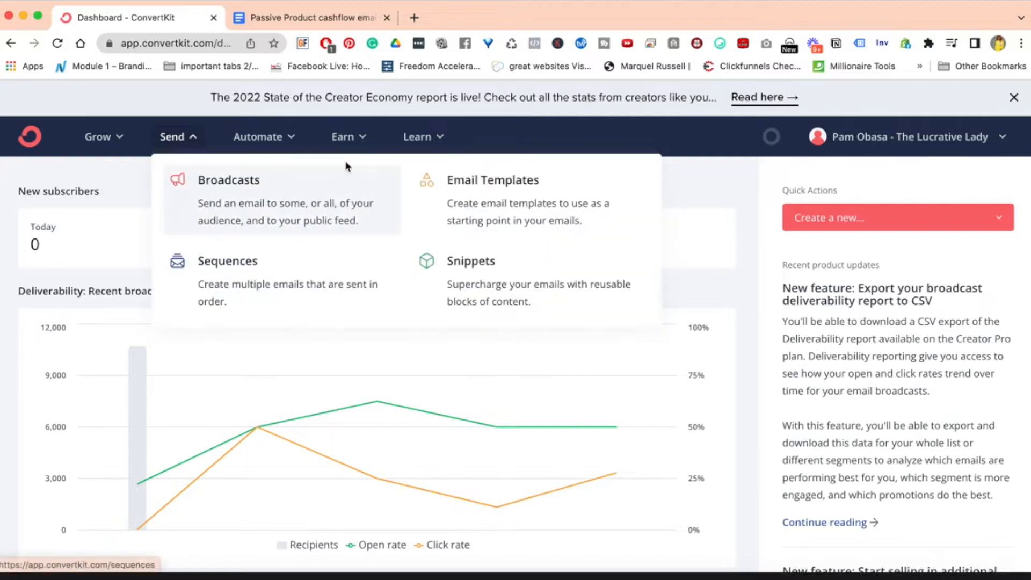
left_click(232, 277)
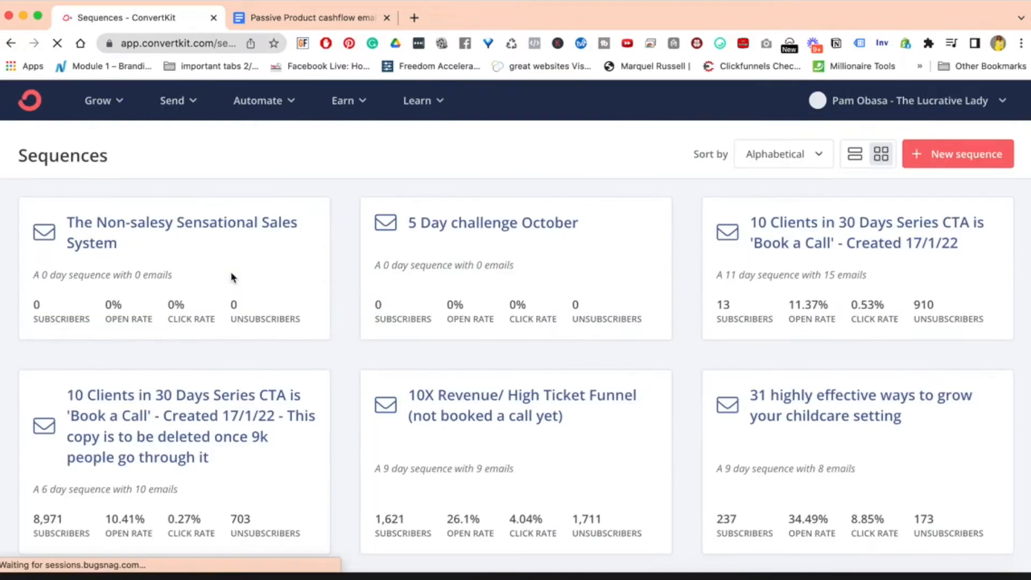
scroll(656, 387, "down", 20)
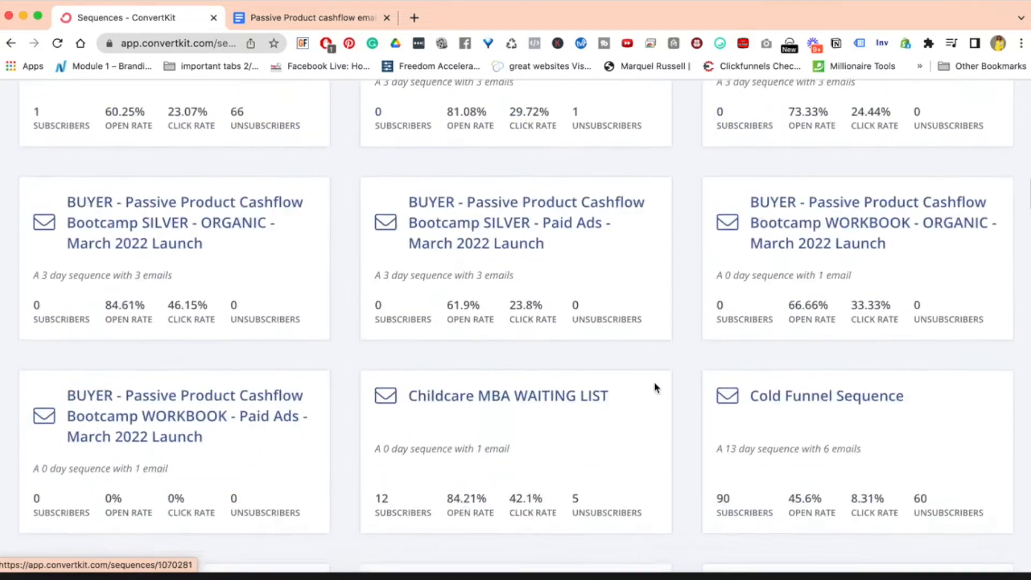
scroll(656, 387, "up", 20)
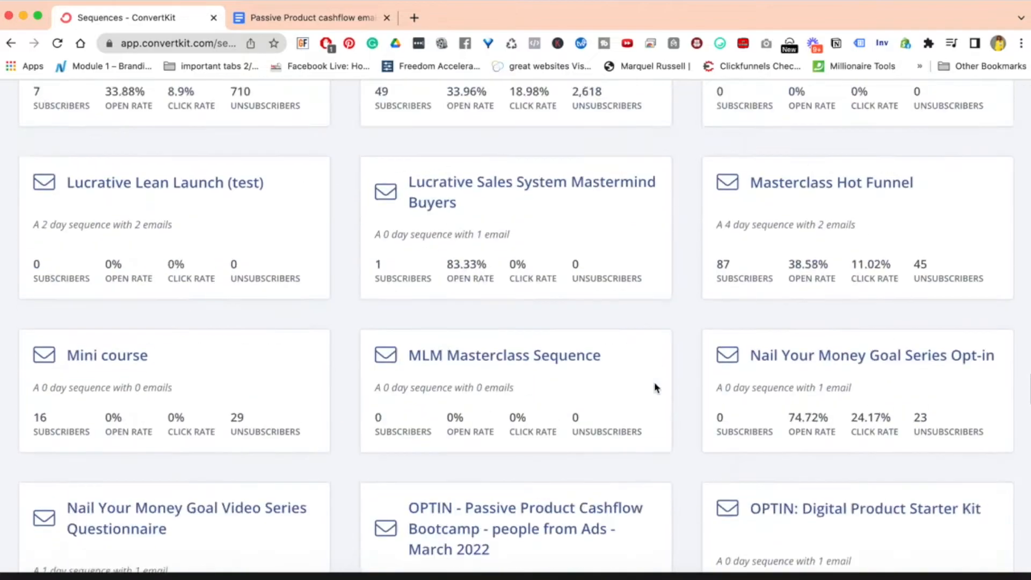
scroll(656, 387, "up", 15)
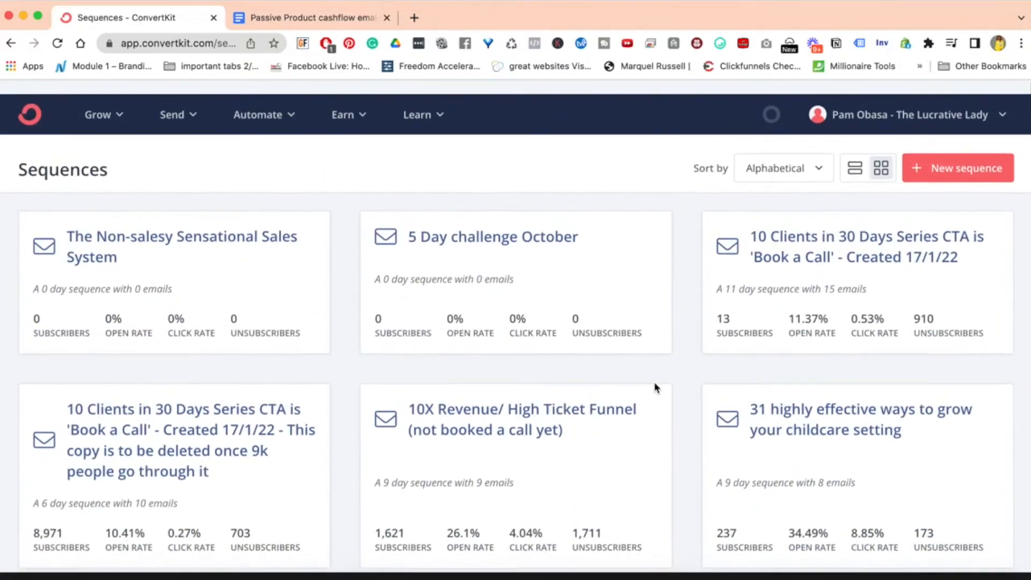
left_click(965, 160)
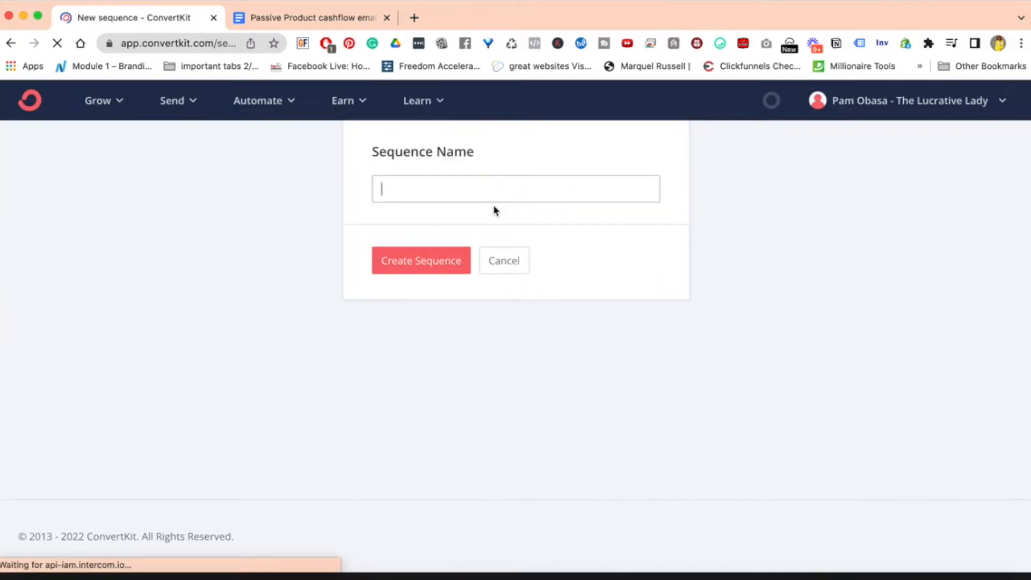
left_click(496, 195)
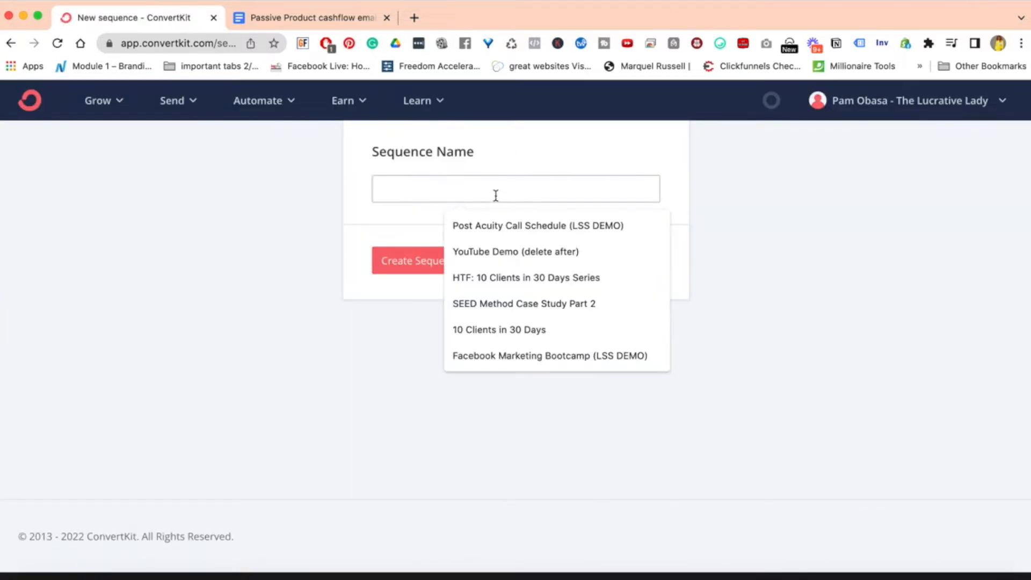
Switch to the Passive Product cashflow emails document in Google Docs and skim through the drafted emails
left_click(285, 20)
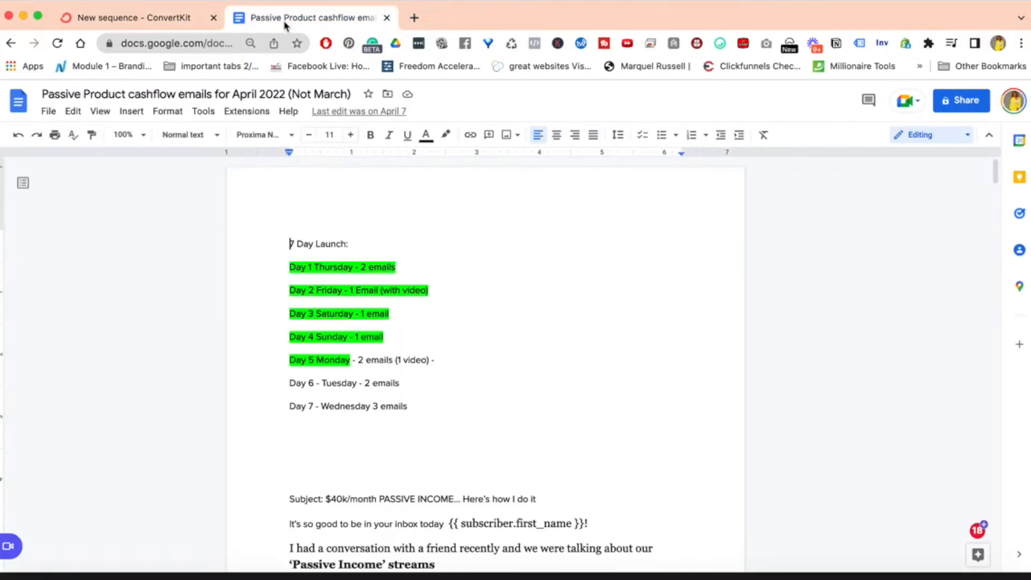
scroll(548, 433, "down", 20)
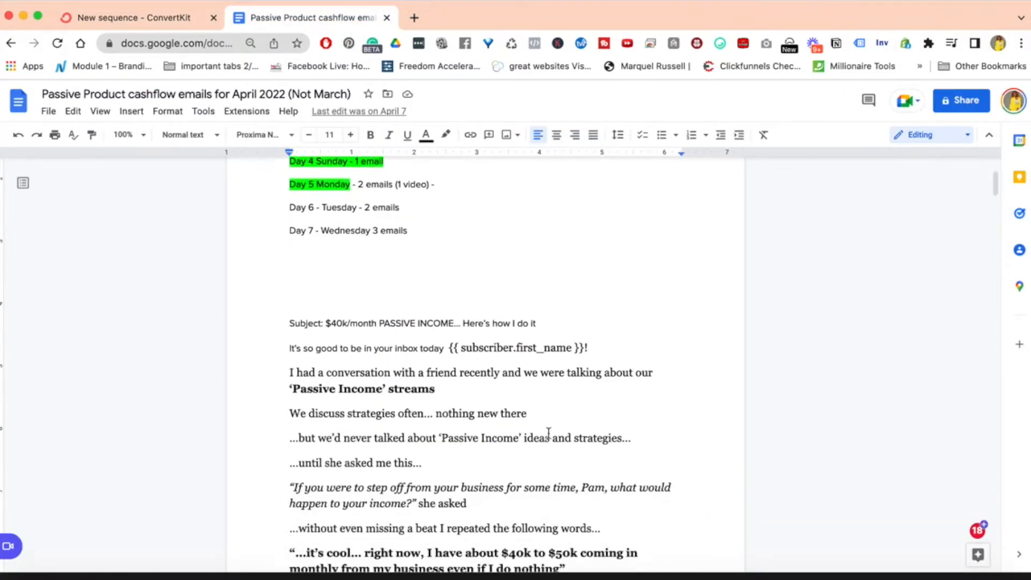
scroll(548, 433, "down", 10)
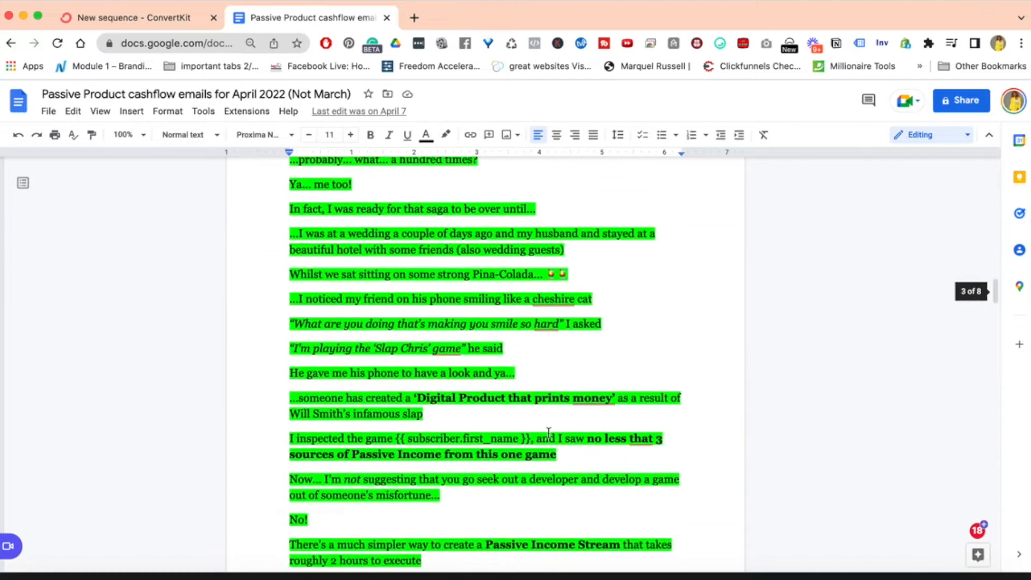
scroll(548, 430, "up", 20)
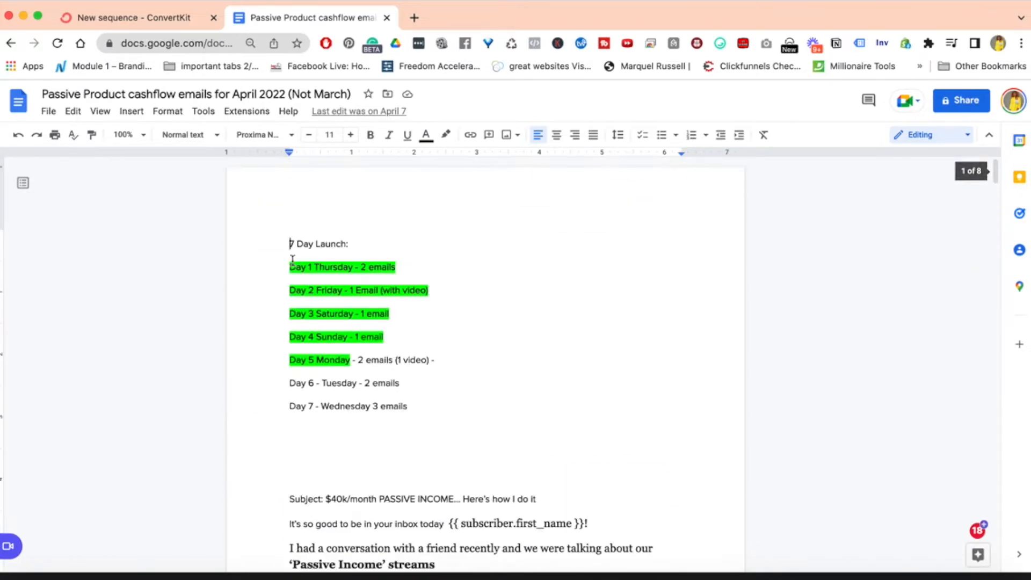
Examine the 7 Day Launch schedule line by line, checking the planned emails from Day 1 Thursday to Day 7 Wednesday
left_click_drag(289, 244, 435, 405)
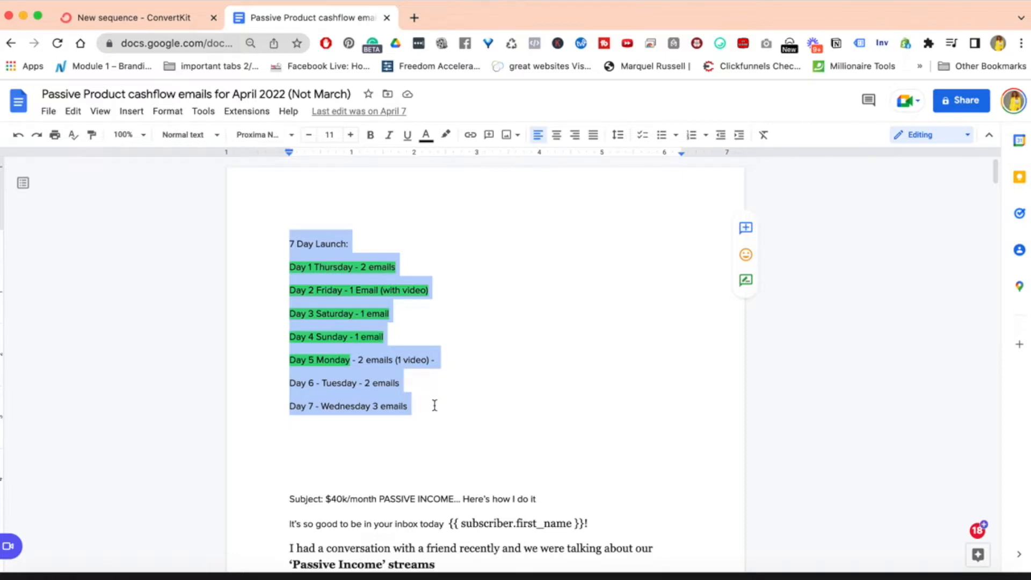
left_click(287, 248)
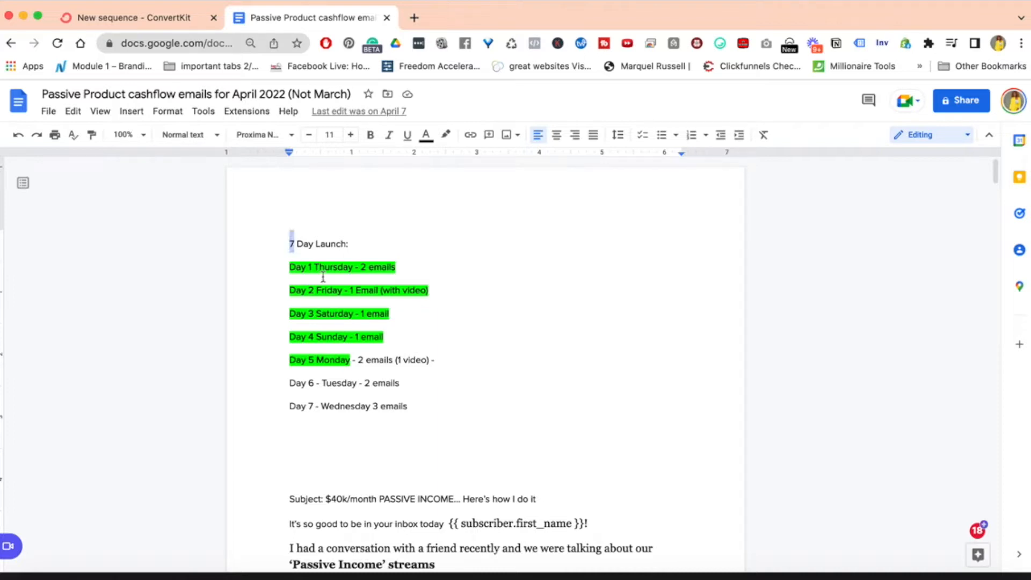
left_click_drag(294, 252, 429, 402)
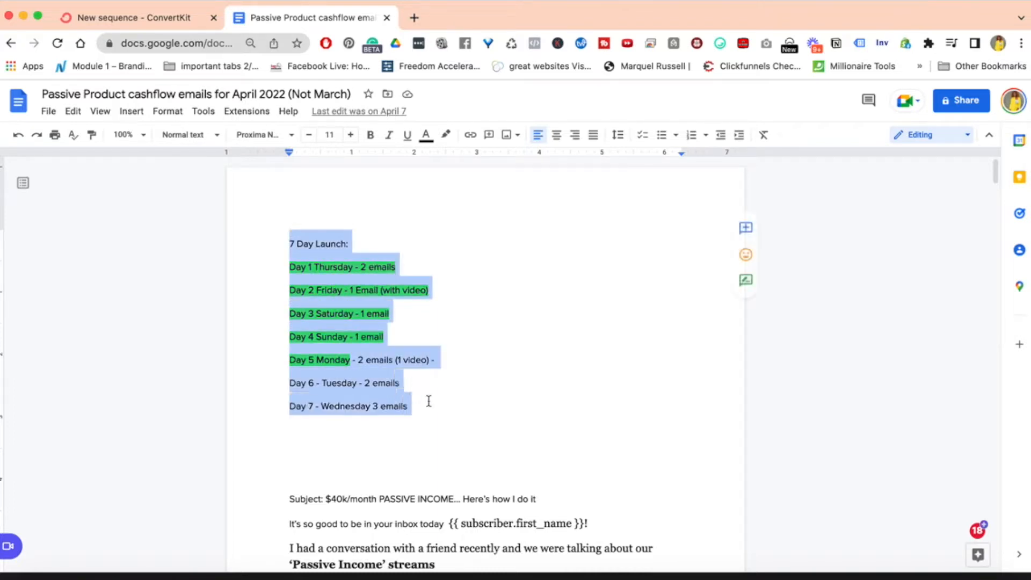
triple_click(328, 275)
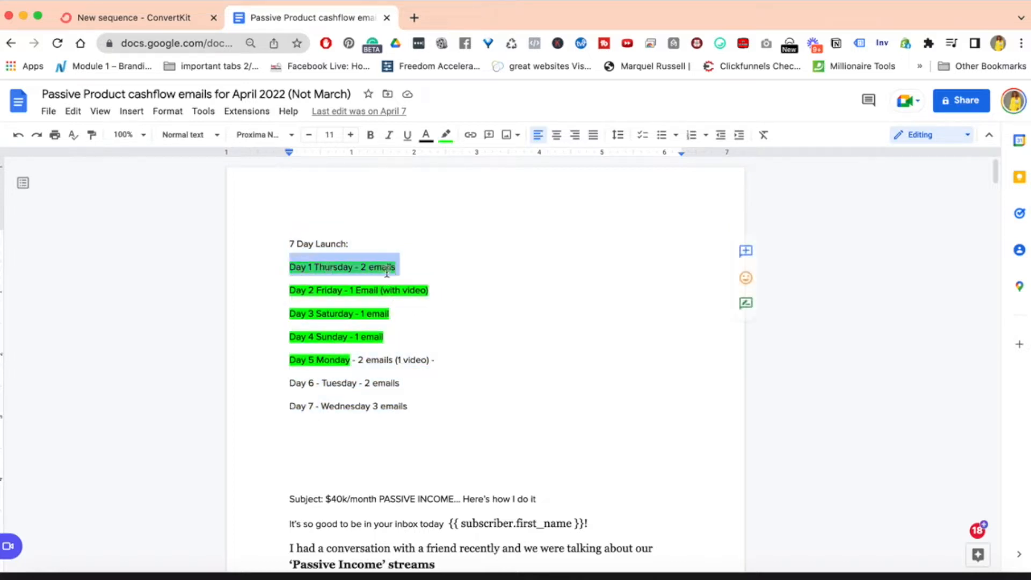
left_click(387, 293)
triple_click(387, 292)
left_click(386, 292)
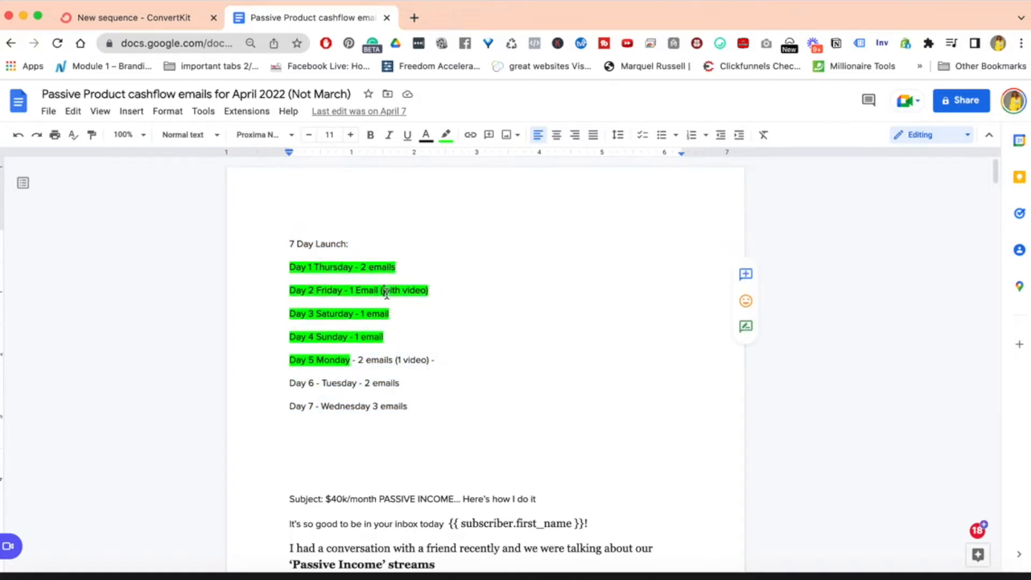
triple_click(346, 318)
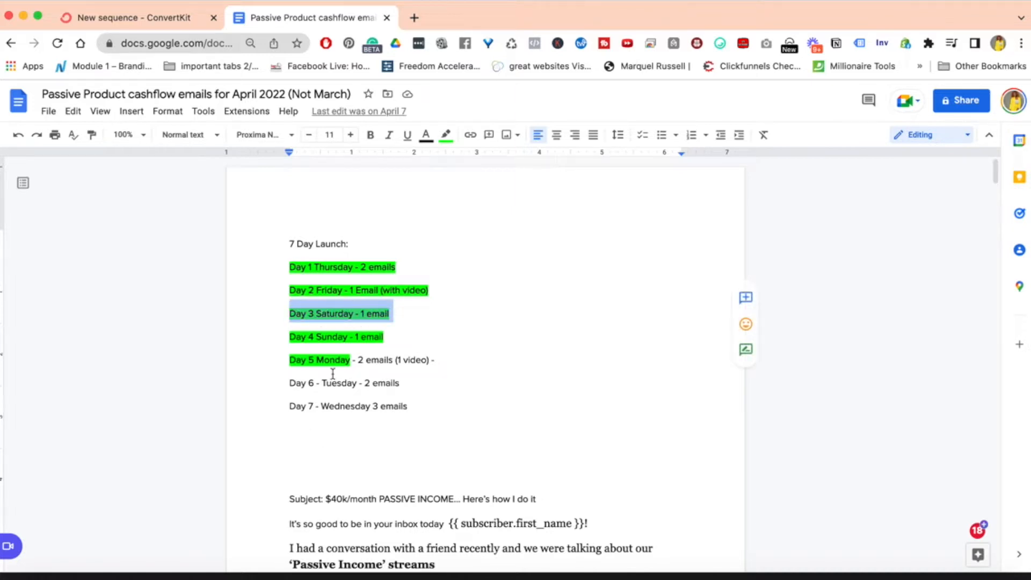
triple_click(341, 337)
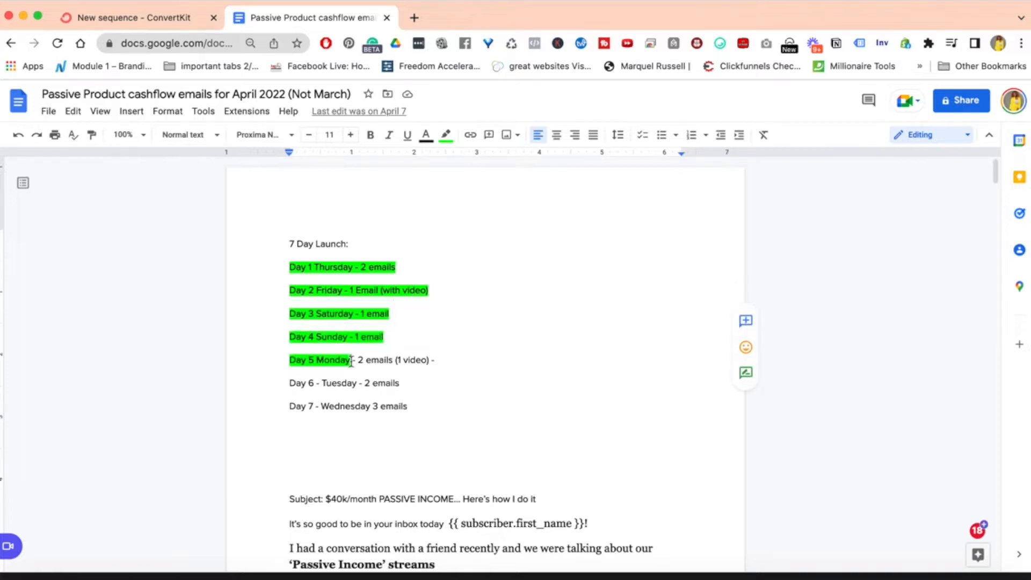
triple_click(351, 360)
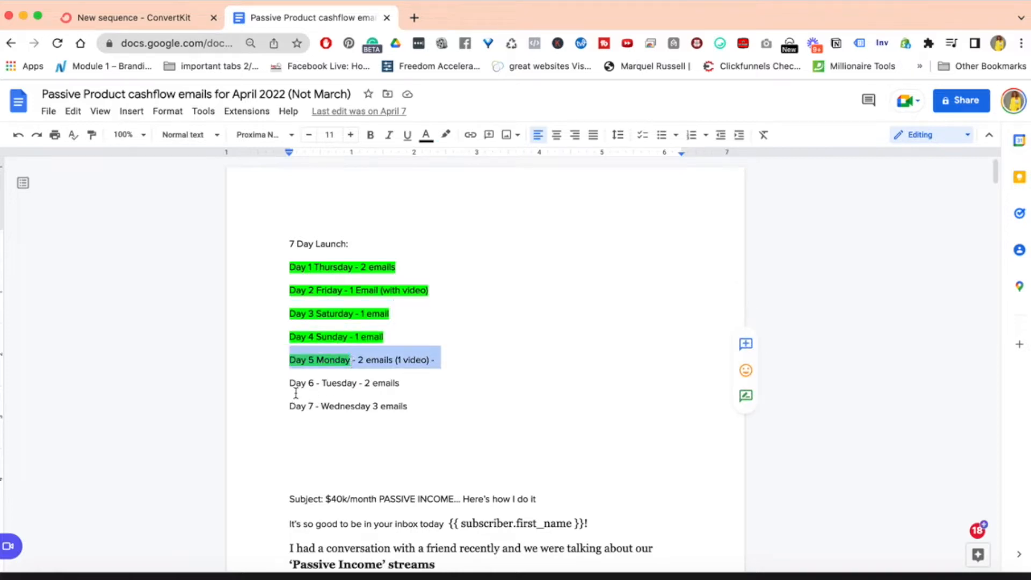
triple_click(343, 383)
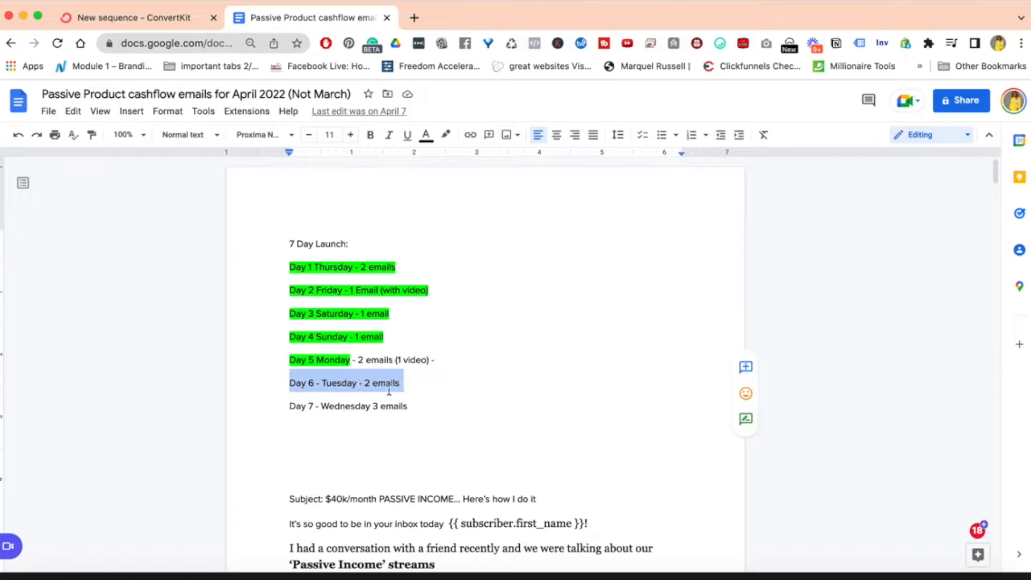
triple_click(334, 406)
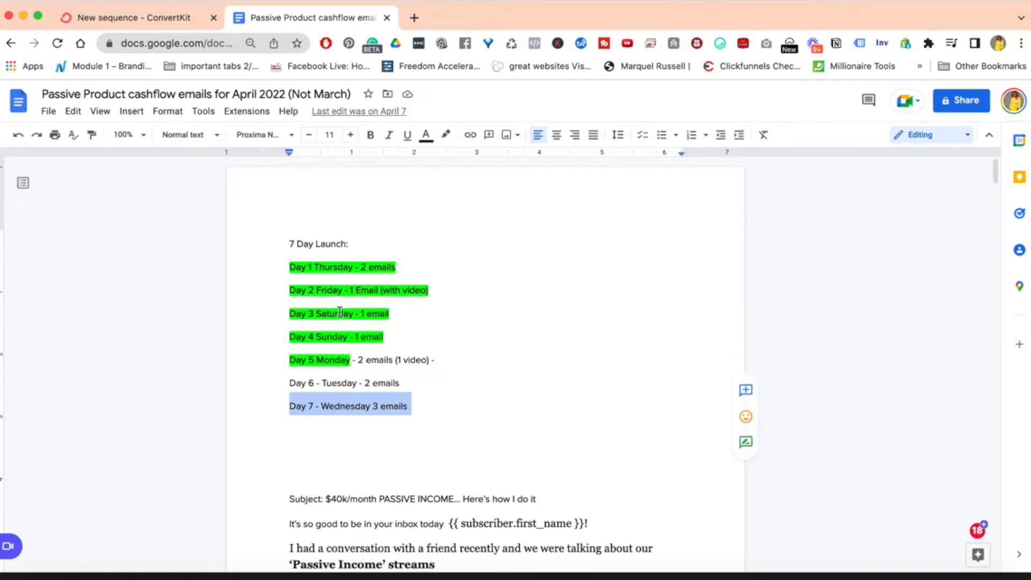
left_click_drag(285, 242, 444, 405)
Skim the email drafts below the launch schedule and return to the beginning of the document
left_click(203, 15)
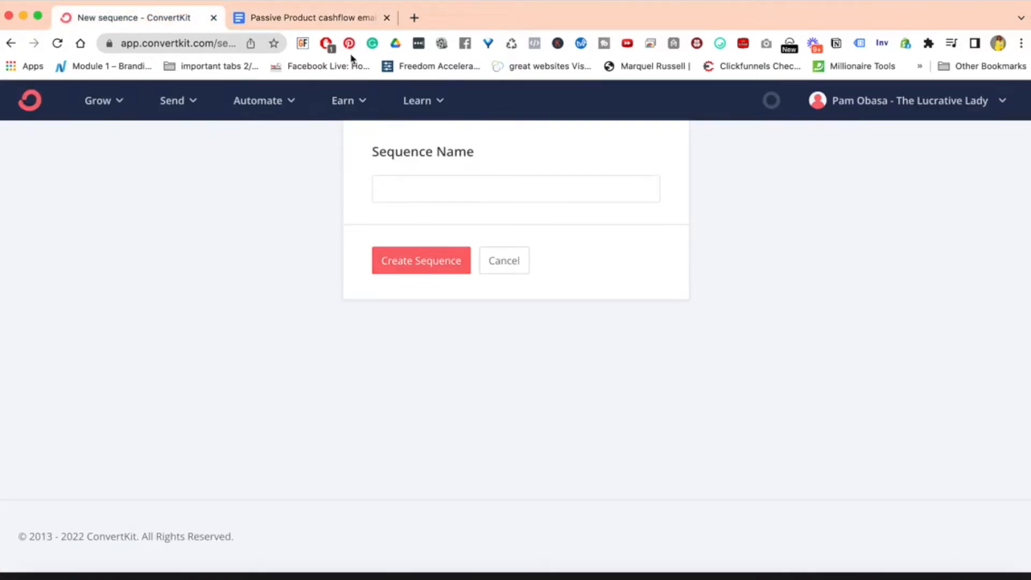
left_click(325, 23)
left_click(401, 432)
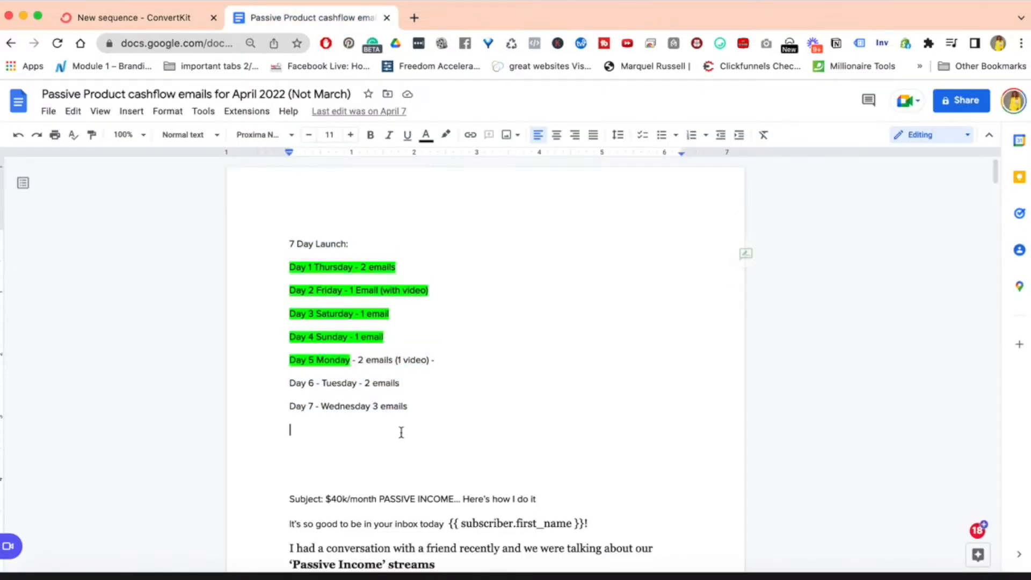
scroll(401, 432, "down", 20)
scroll(401, 432, "down", 20)
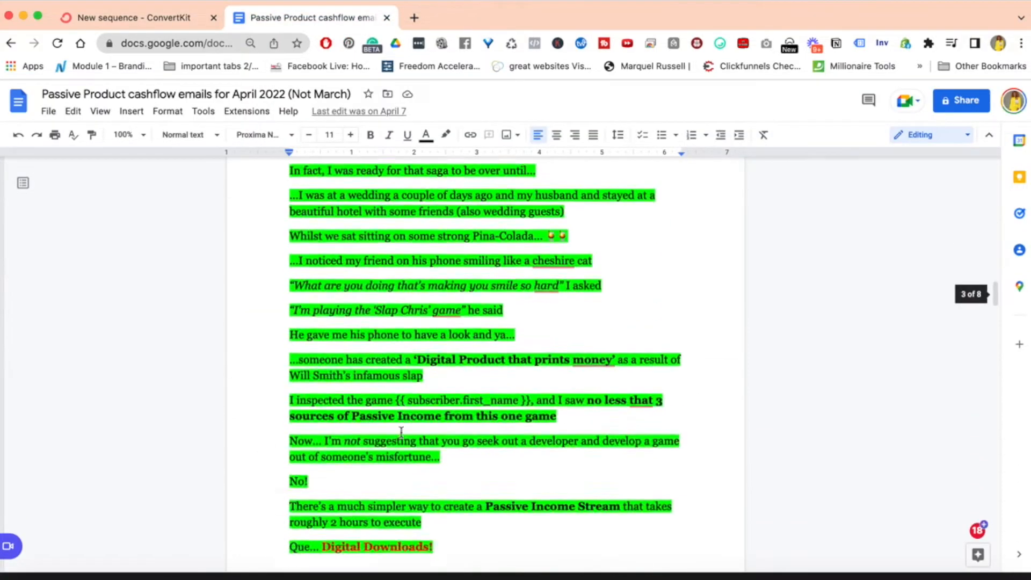
scroll(400, 432, "up", 20)
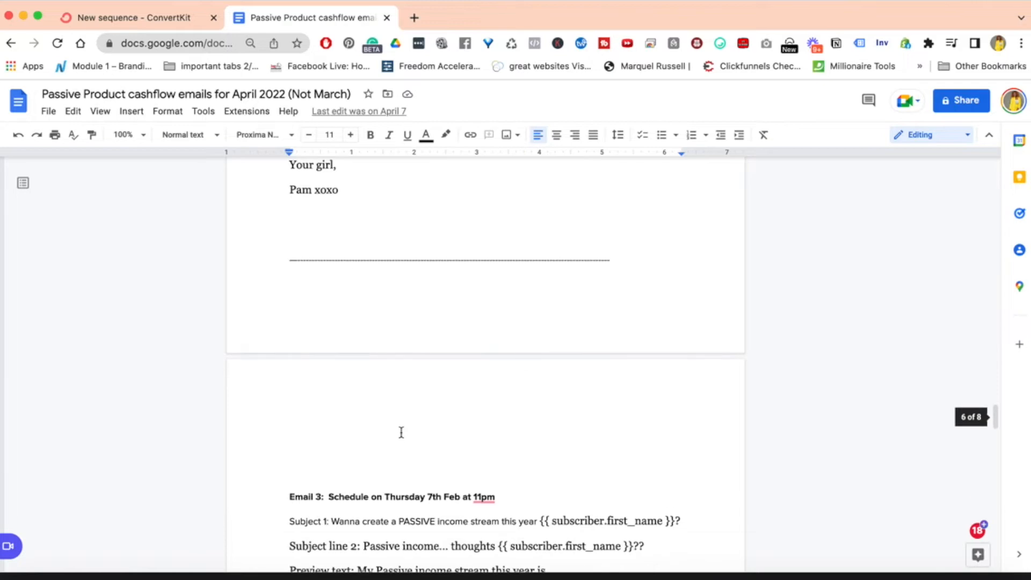
scroll(401, 432, "up", 10)
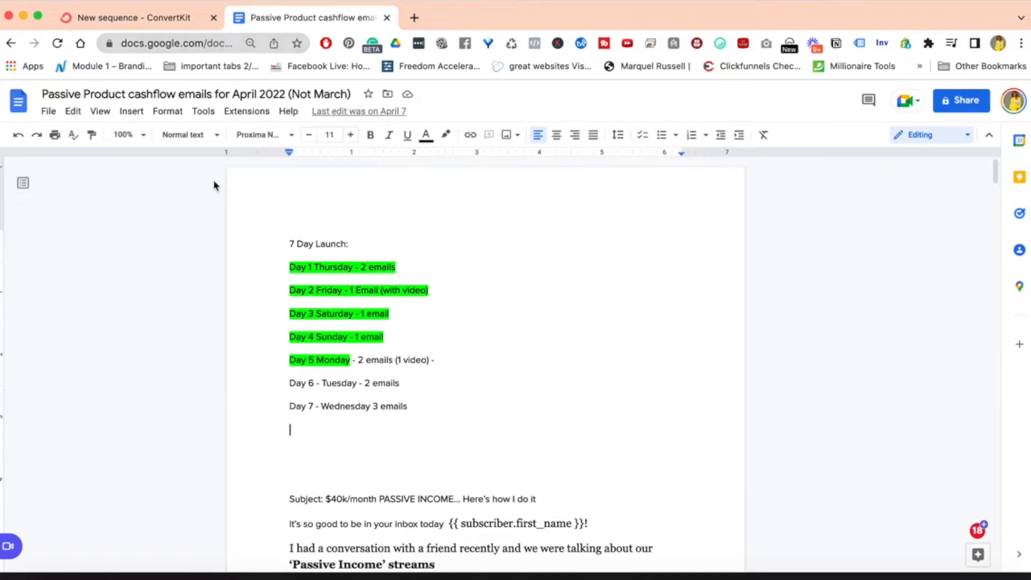
Copy the document's title and create the ConvertKit sequence named "Passive Product cashflow emails for April 2022 (Not March) - DEMO"
left_click(129, 21)
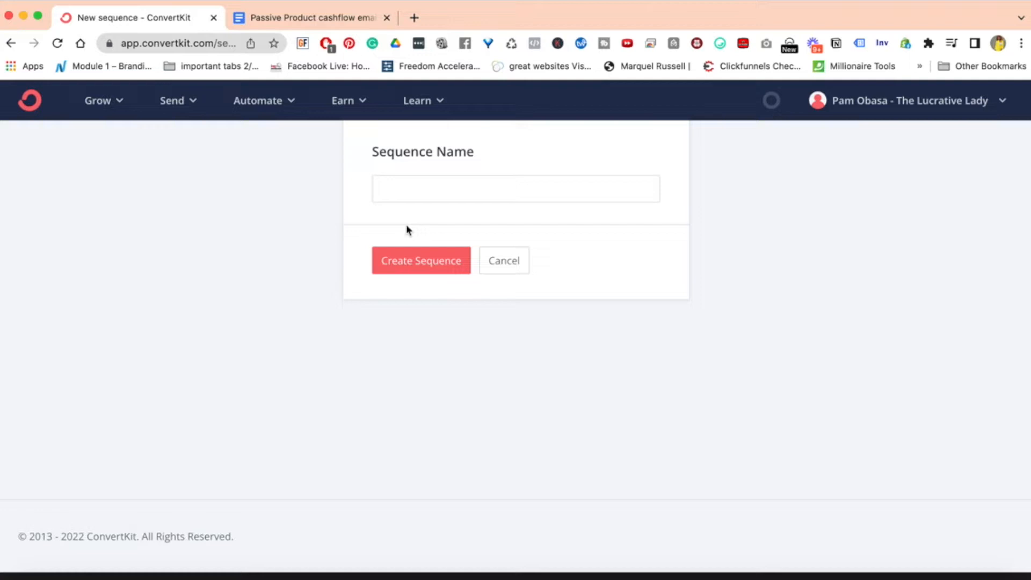
left_click(314, 21)
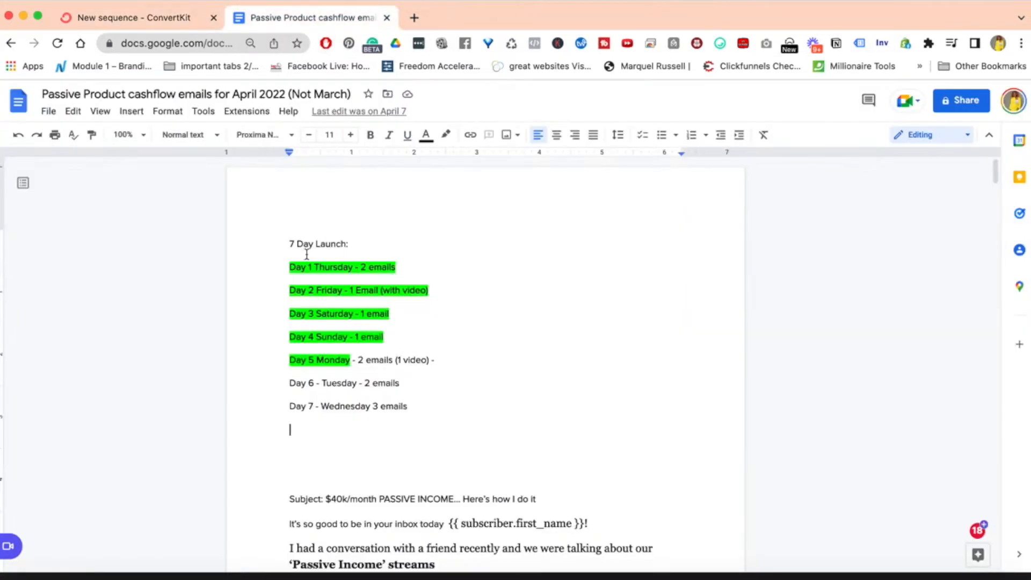
left_click(198, 87)
key("super+c")
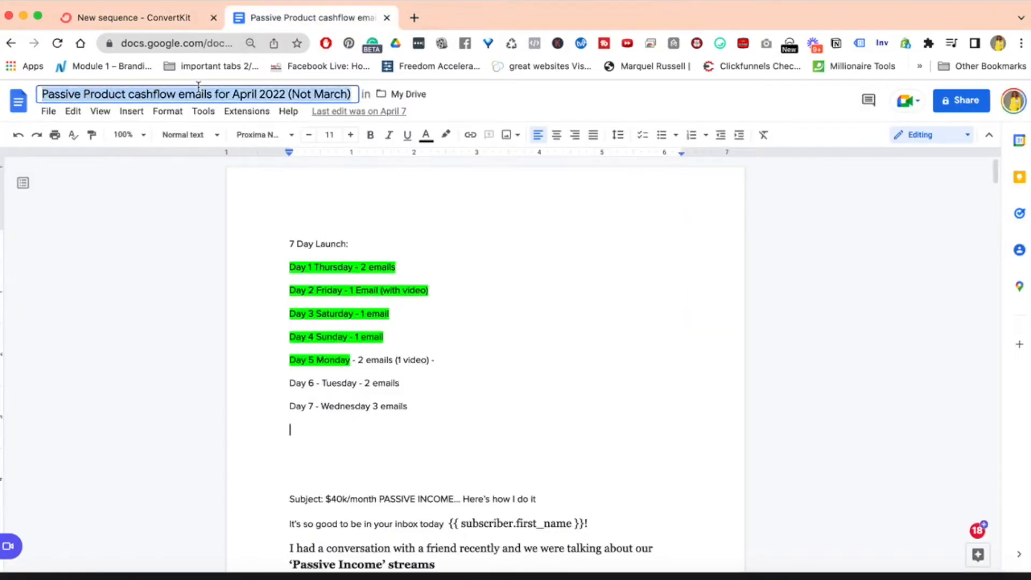
left_click(139, 19)
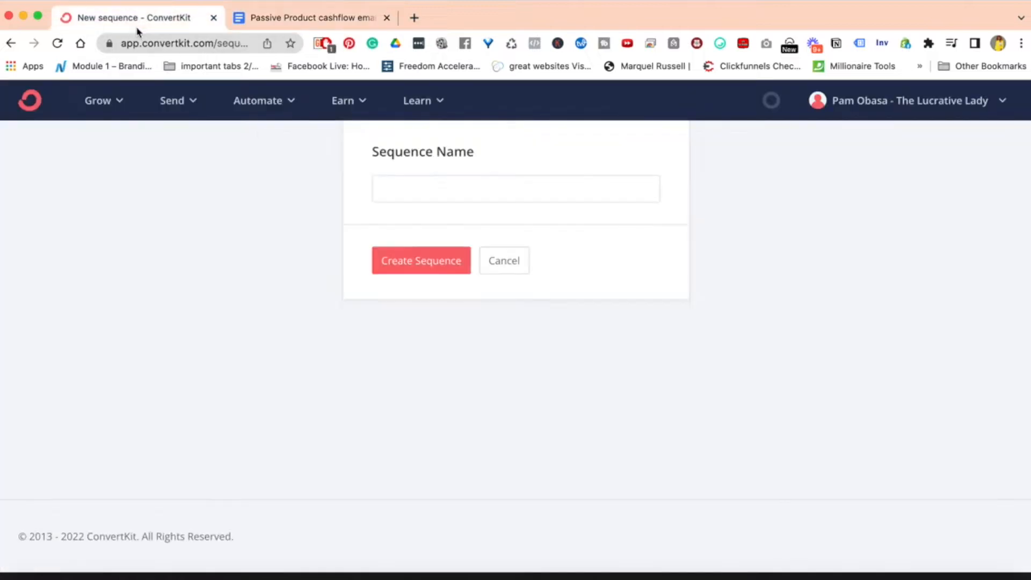
left_click(403, 184)
key("super+v")
type("- DEMO")
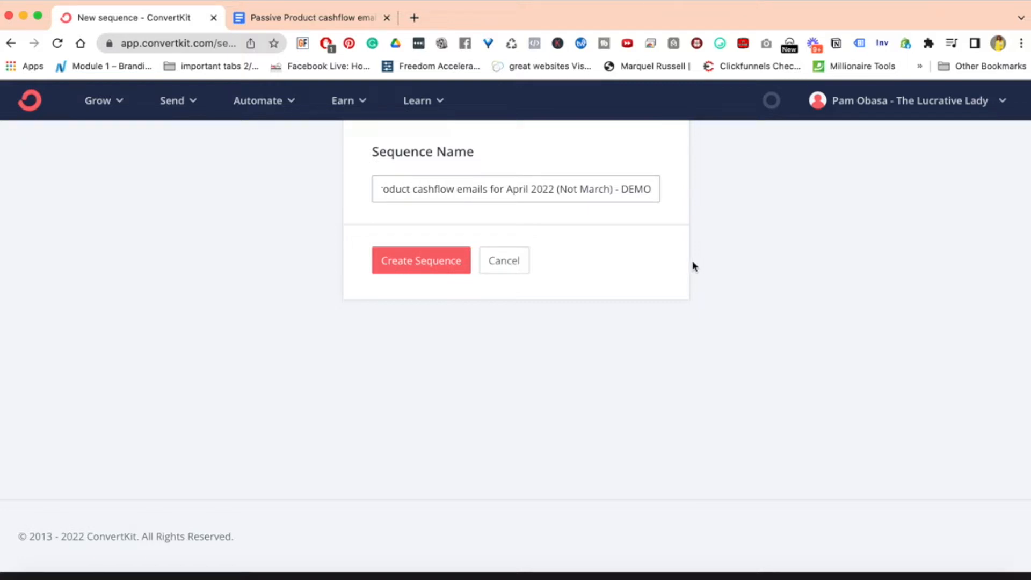
left_click(408, 264)
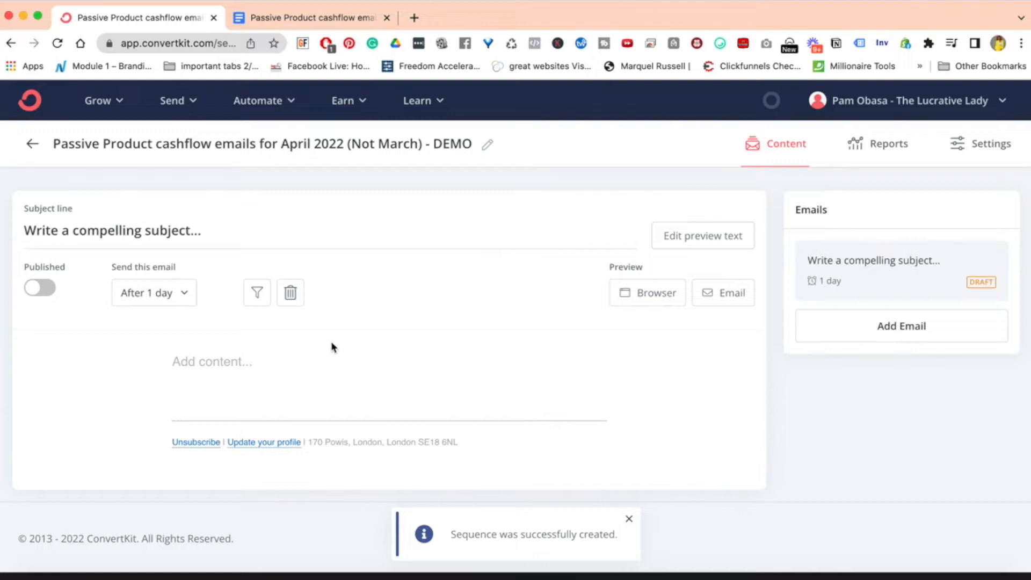
Copy the first draft's subject from the Google Docs document into the ConvertKit email's subject line: "$40k/month PASSIVE INCOME… Here's how I do it"
left_click(331, 356)
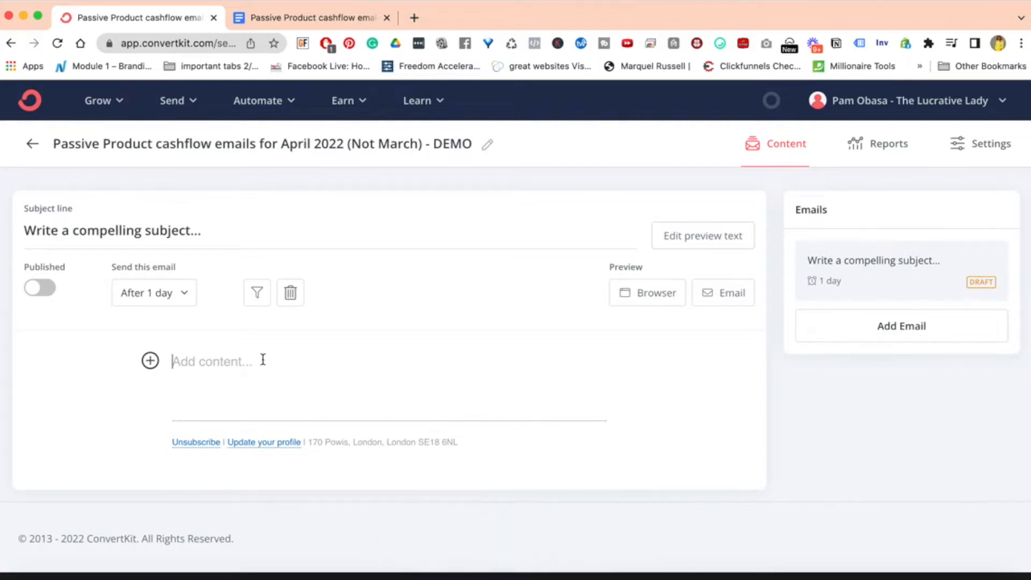
left_click(301, 18)
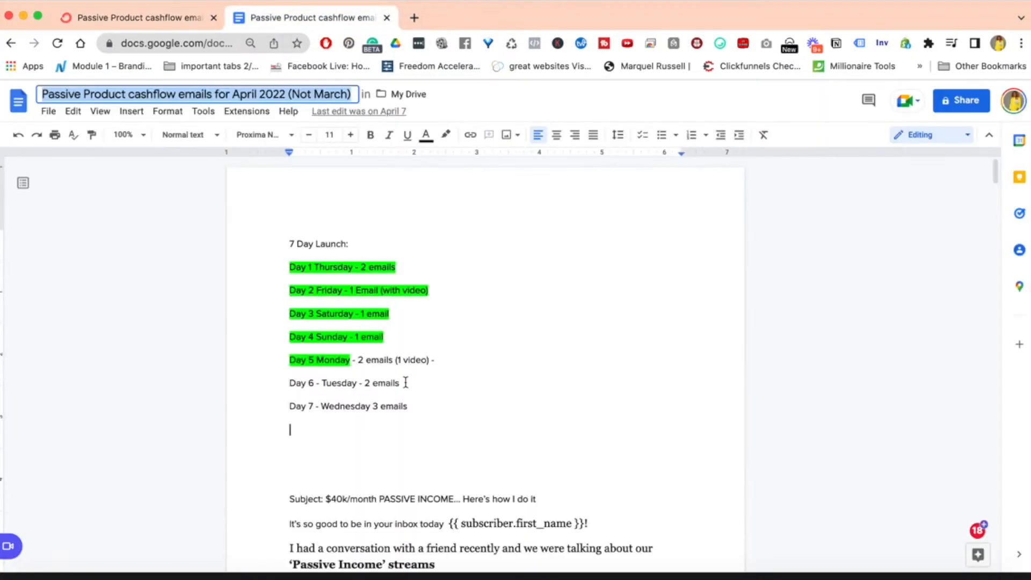
scroll(407, 383, "down", 6)
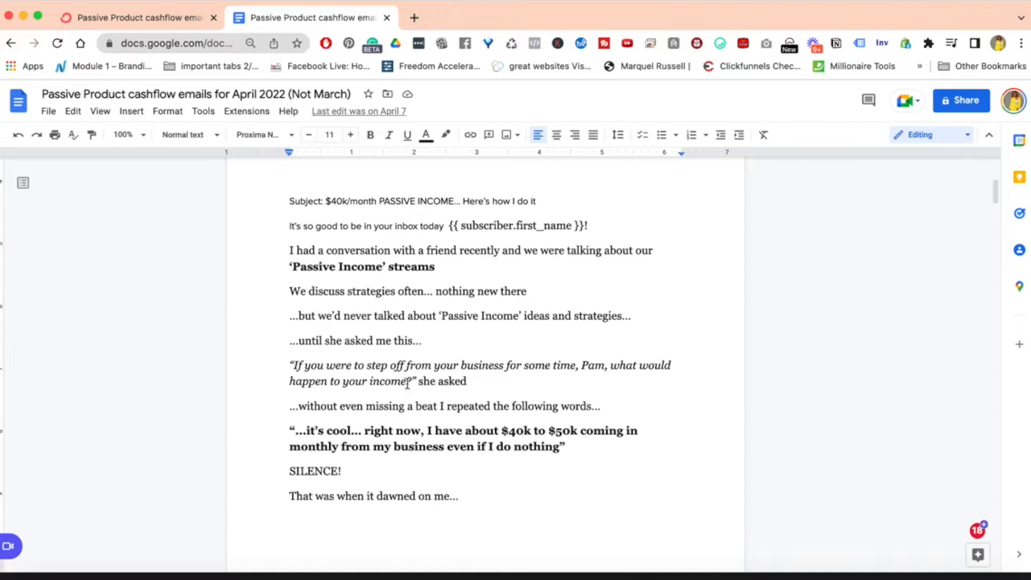
left_click_drag(538, 200, 327, 201)
key("super+c")
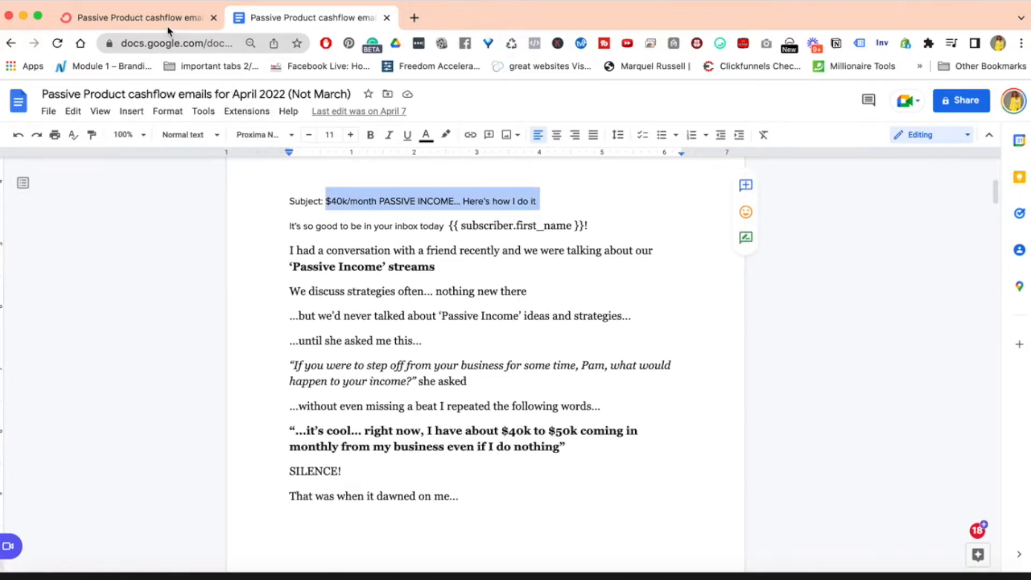
left_click(139, 17)
left_click(249, 233)
key("super+a")
key("super+v")
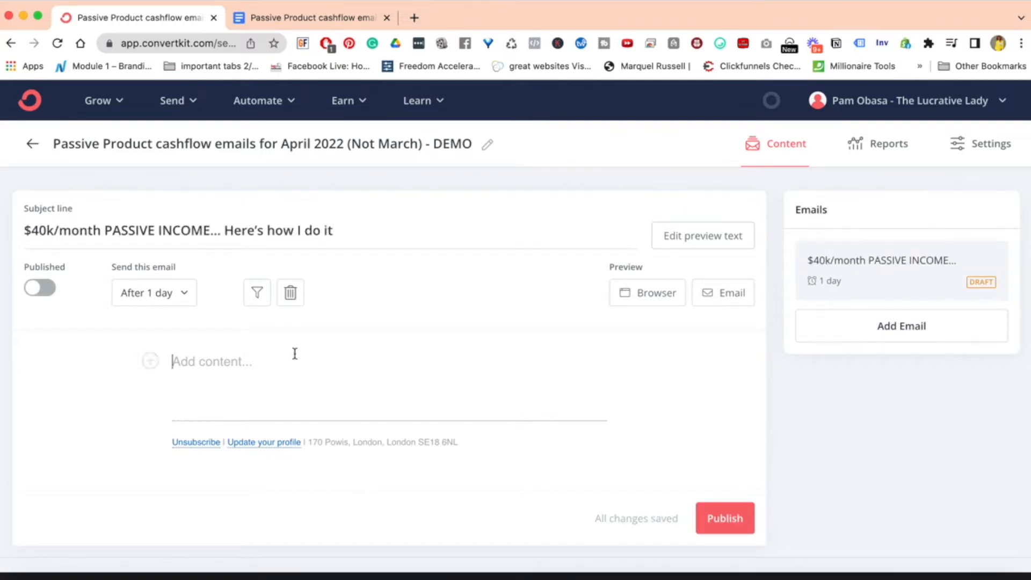
Return to the Google Docs draft and examine the first email's bold lines and its bulleted list of passive income streams
left_click(295, 18)
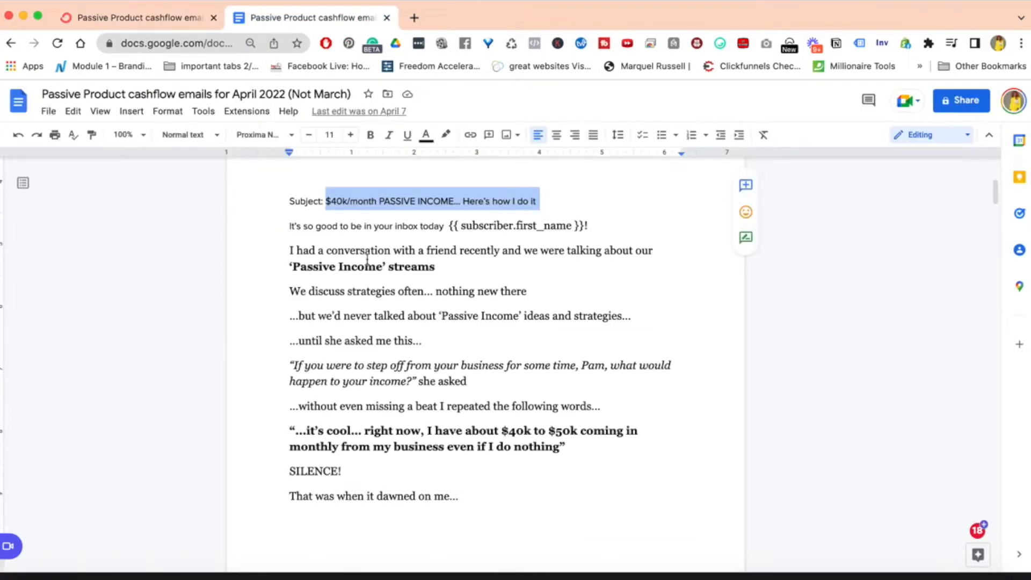
left_click(367, 260)
left_click_drag(290, 223, 503, 496)
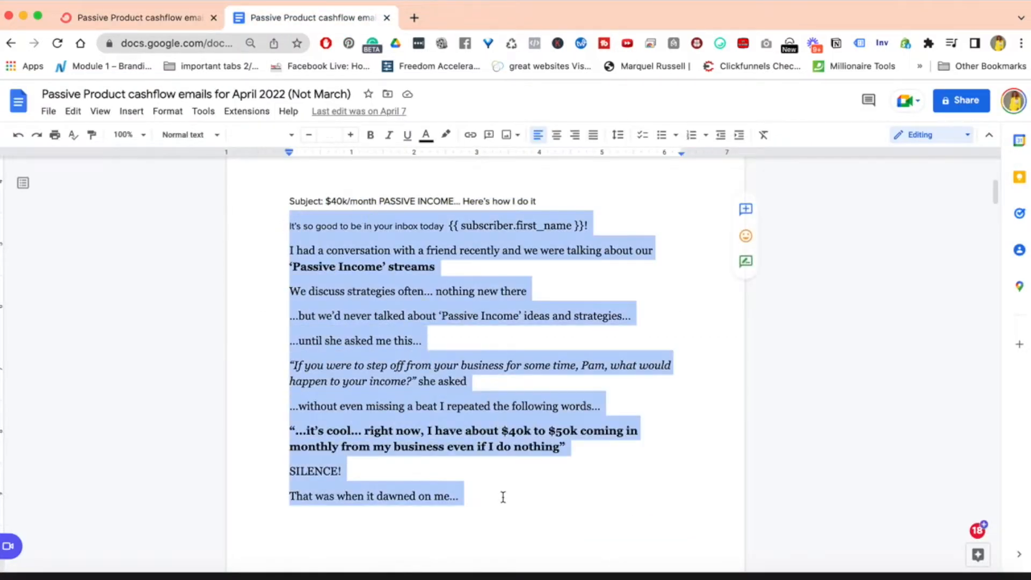
left_click(576, 367)
left_click(456, 266)
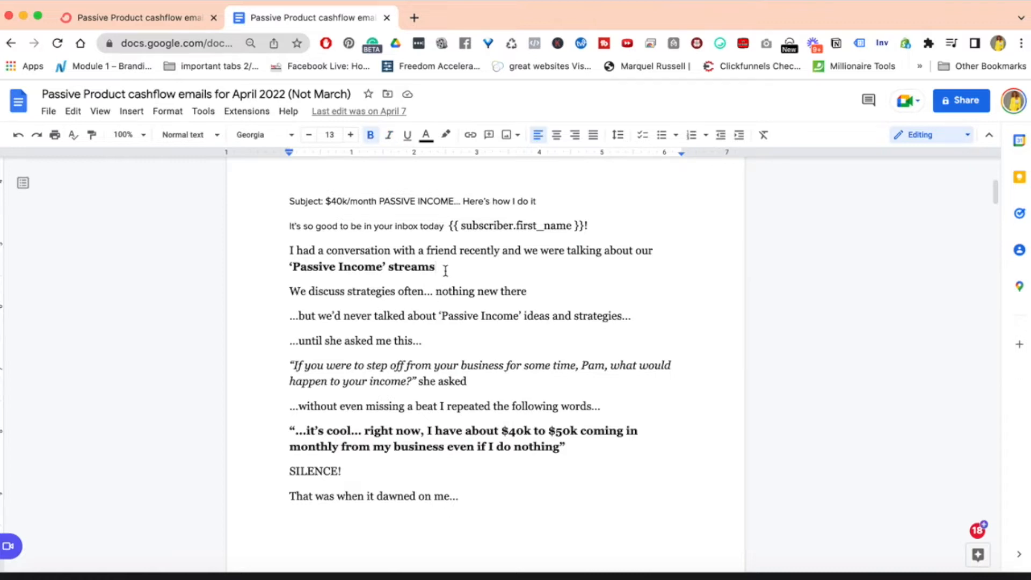
scroll(445, 271, "down", 8)
scroll(445, 272, "up", 5)
scroll(446, 273, "up", 1)
scroll(445, 272, "down", 6)
left_click_drag(423, 383, 322, 333)
left_click(499, 362)
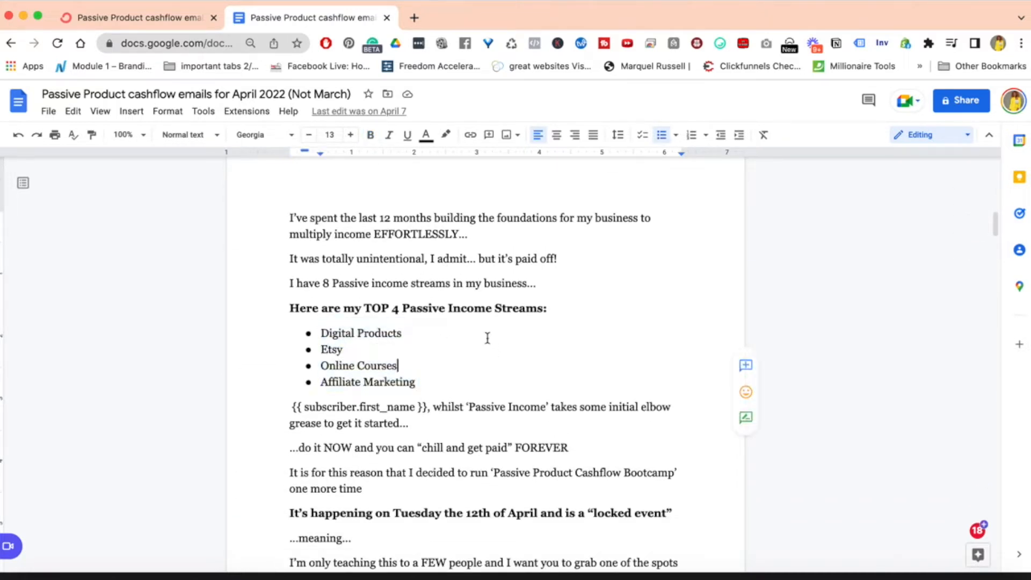
triple_click(463, 310)
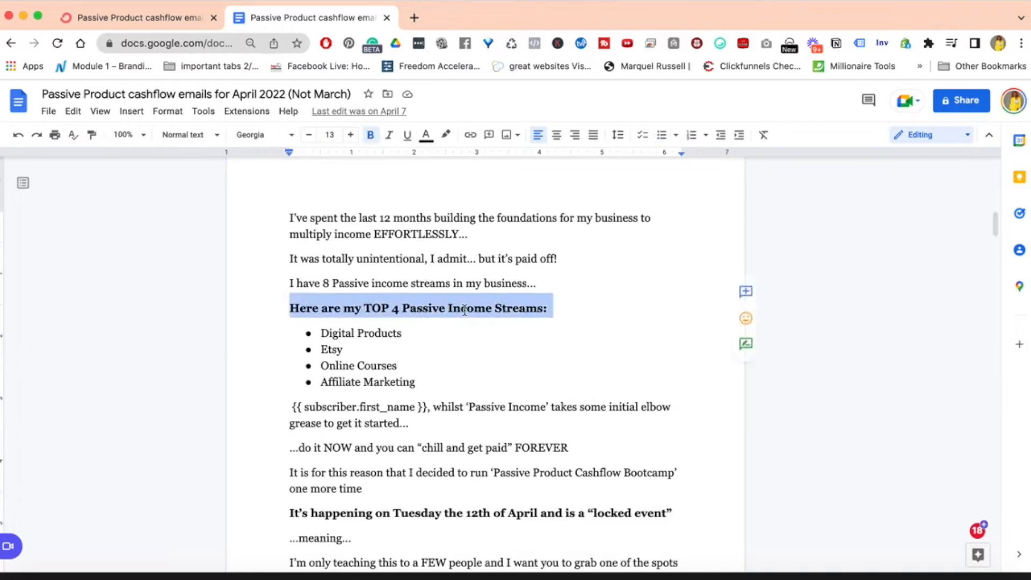
triple_click(476, 512)
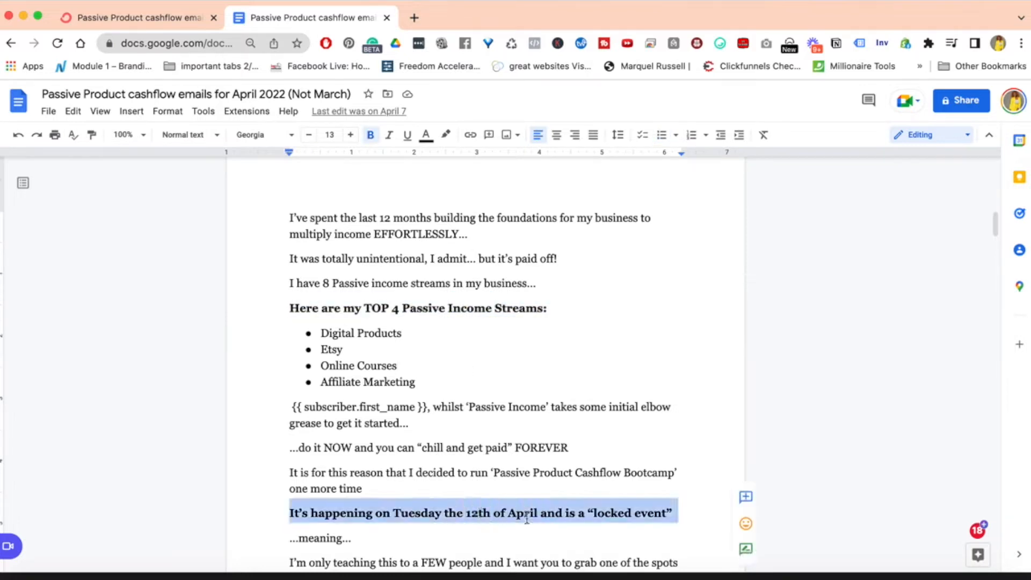
Skim the first email draft to its end and examine the italic quote in its opening part
scroll(527, 518, "down", 9)
scroll(527, 518, "up", 3)
scroll(526, 518, "up", 15)
scroll(526, 518, "down", 4)
scroll(526, 518, "up", 1)
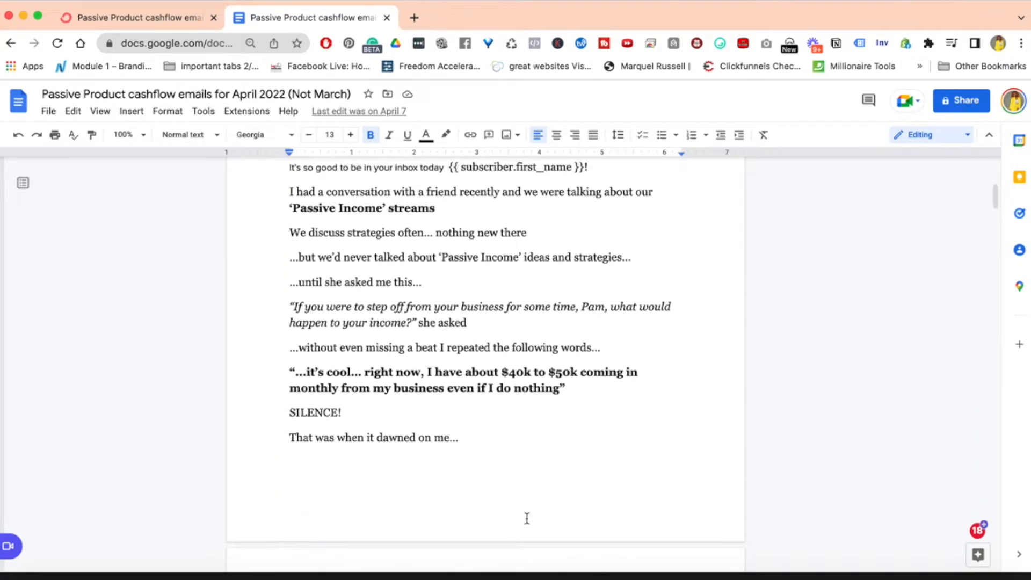
scroll(521, 505, "up", 1)
double_click(426, 379)
triple_click(425, 379)
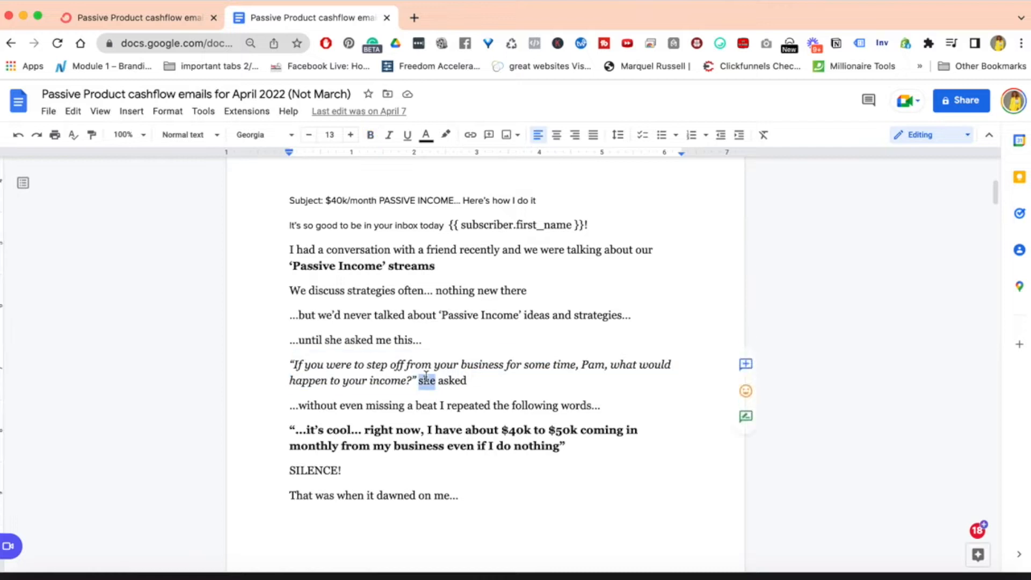
triple_click(426, 379)
double_click(425, 379)
triple_click(426, 379)
left_click(469, 467)
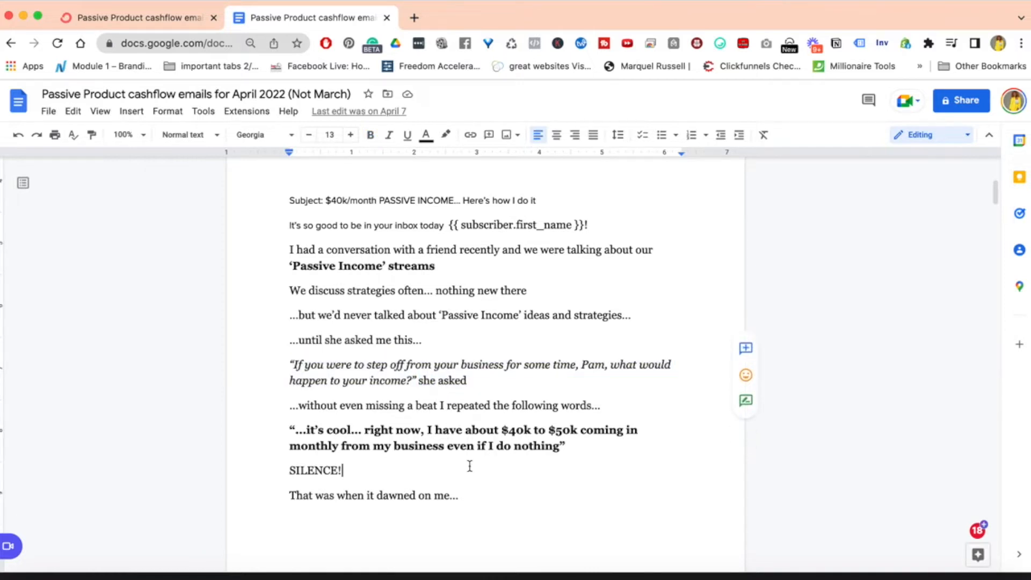
Examine the {{ subscriber.first_name }} personalization tag in the draft's greeting line
scroll(470, 466, "up", 3)
scroll(469, 465, "down", 1)
scroll(470, 465, "down", 2)
left_click(283, 242)
left_click_drag(450, 234, 583, 238)
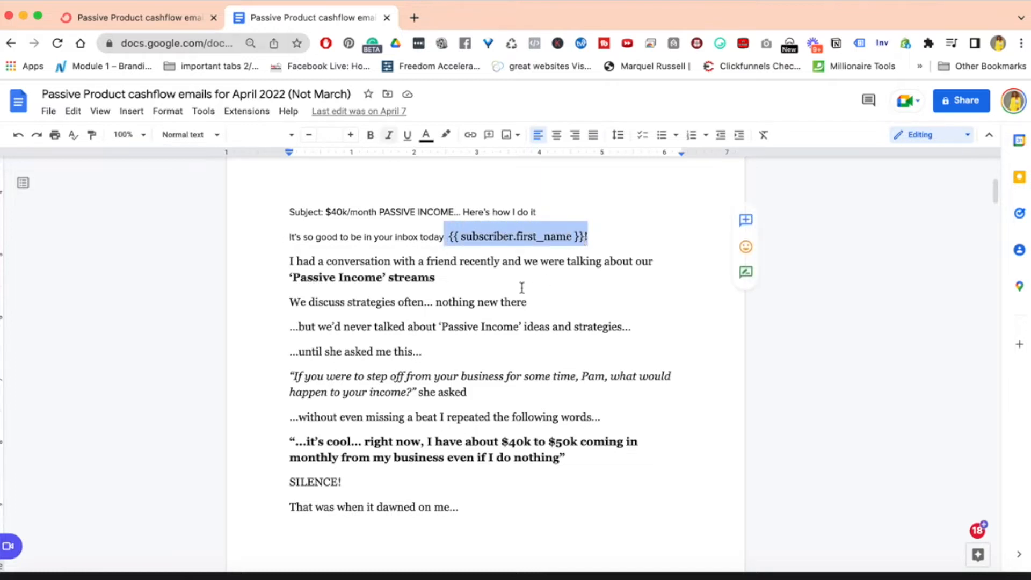
In ConvertKit, insert the Subscriber first name personalization into the empty email body and delete it again
left_click(135, 17)
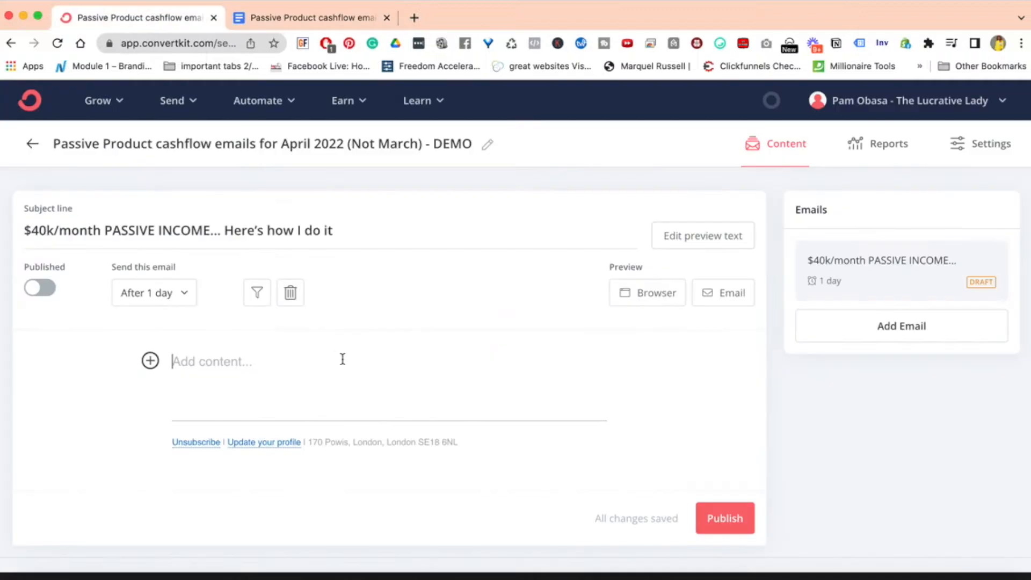
left_click(151, 362)
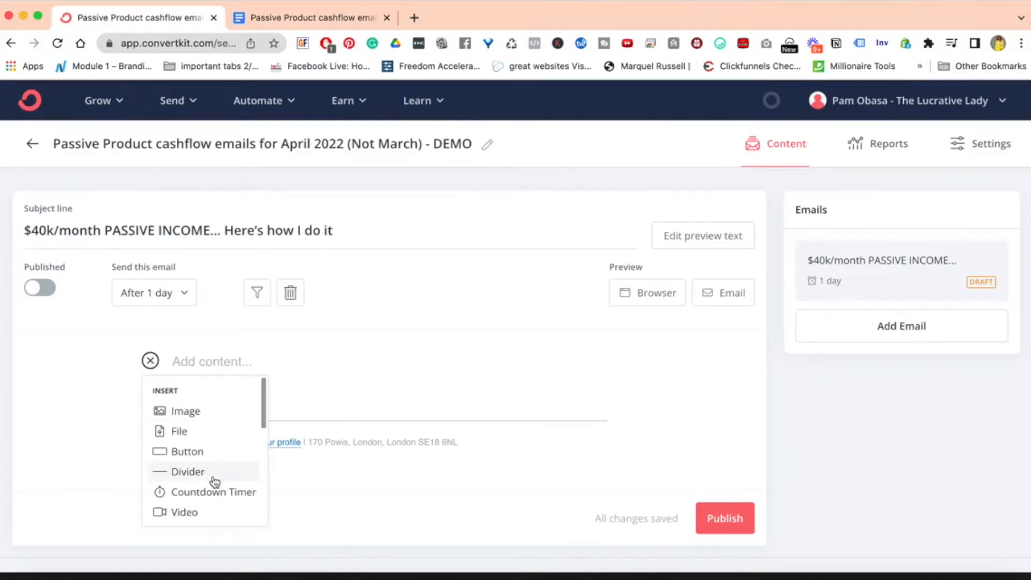
scroll(223, 447, "down", 5)
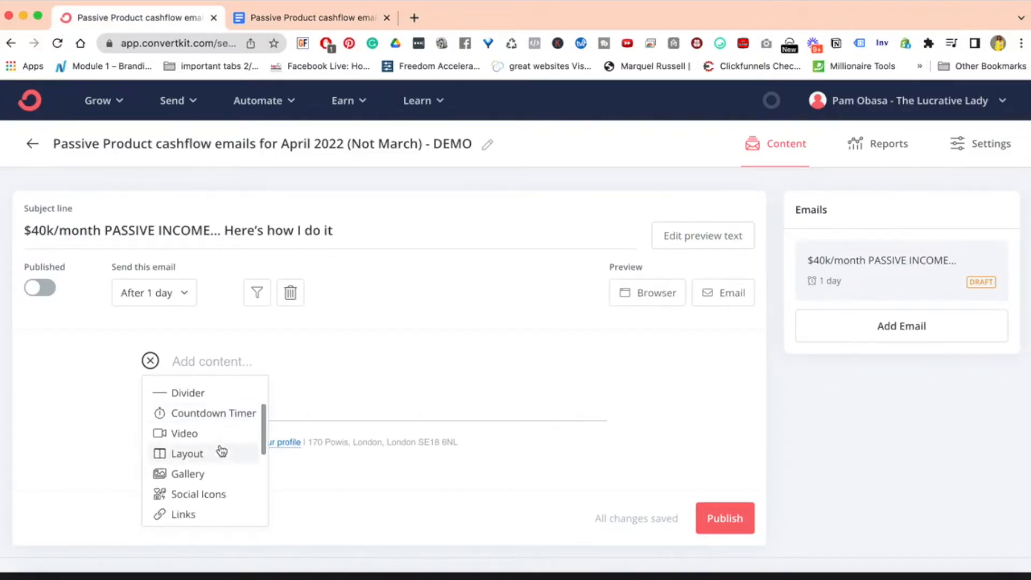
scroll(223, 447, "down", 1)
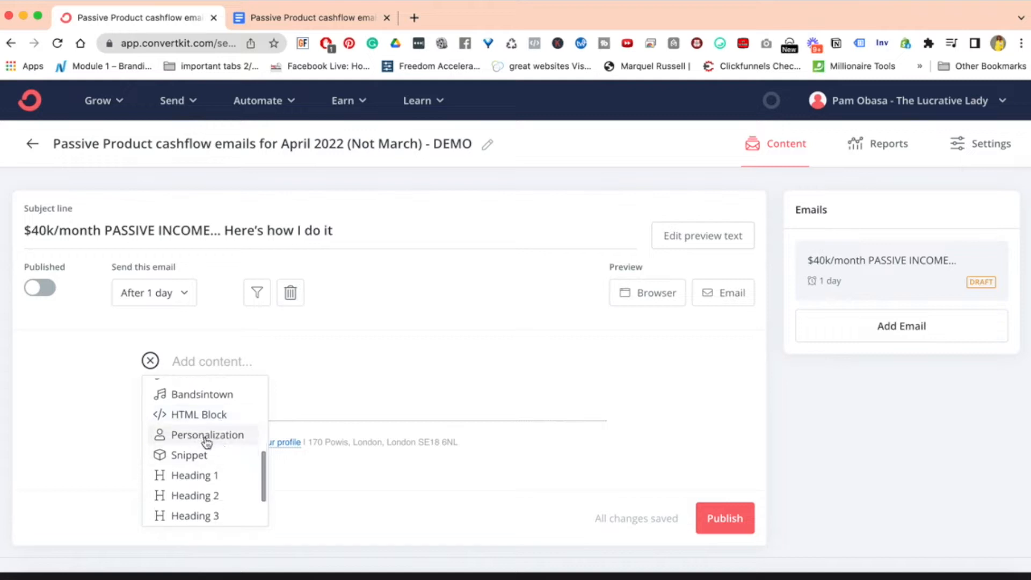
left_click(204, 437)
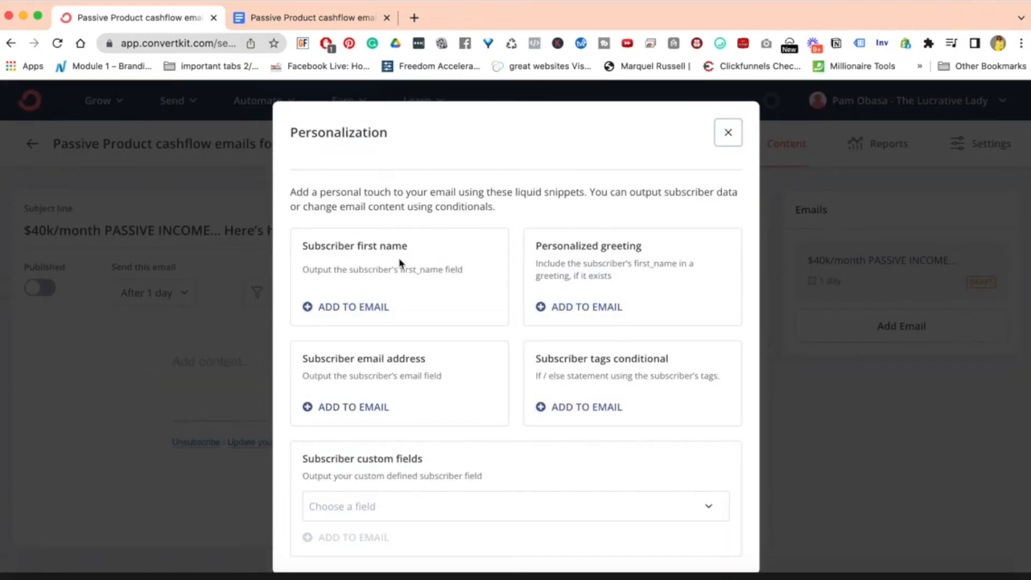
left_click(307, 307)
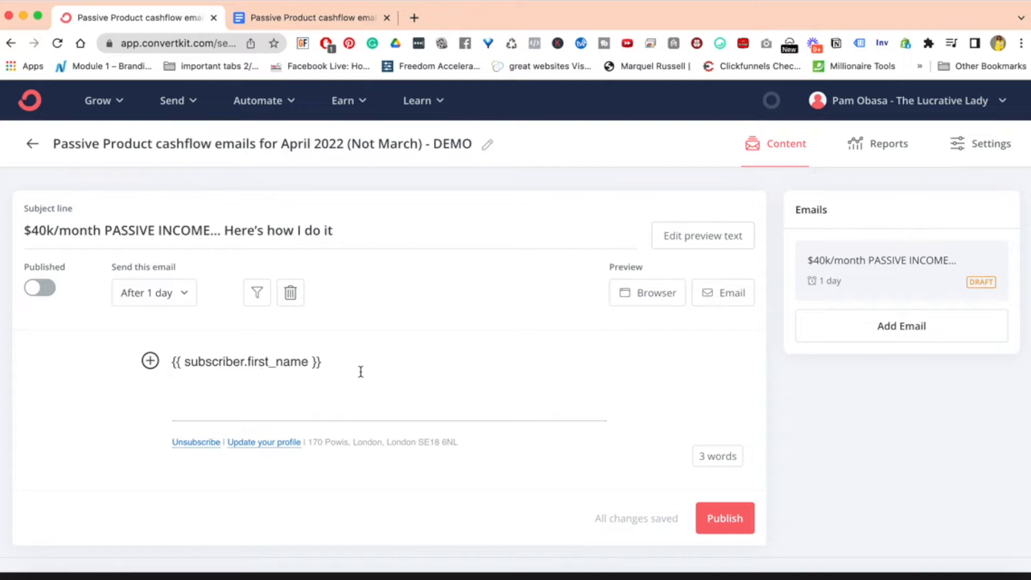
triple_click(292, 363)
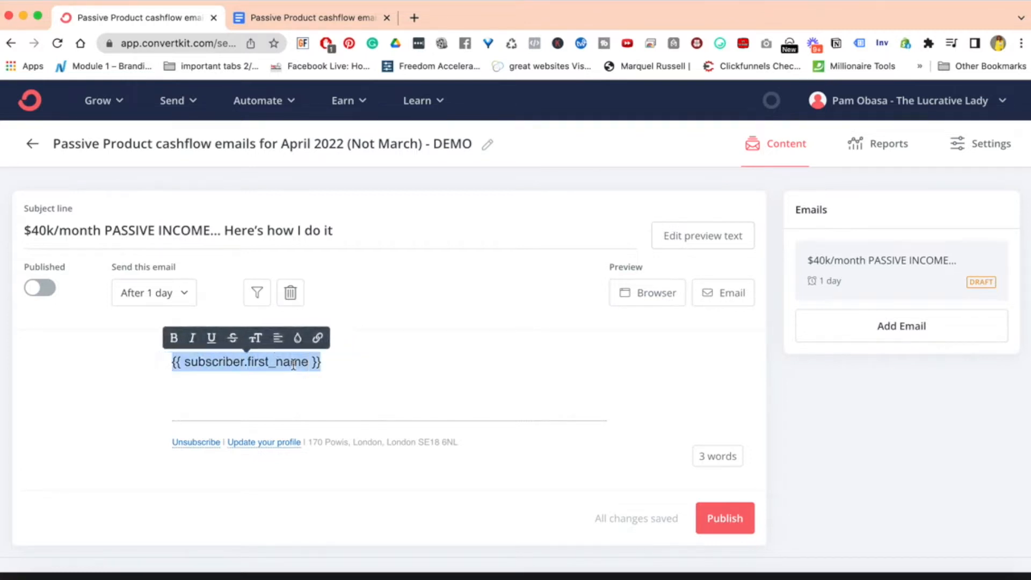
key("BackSpace")
Copy the first email's text from the Google Docs draft, greeting through Link To Join line, and paste it into the ConvertKit email body
left_click(343, 18)
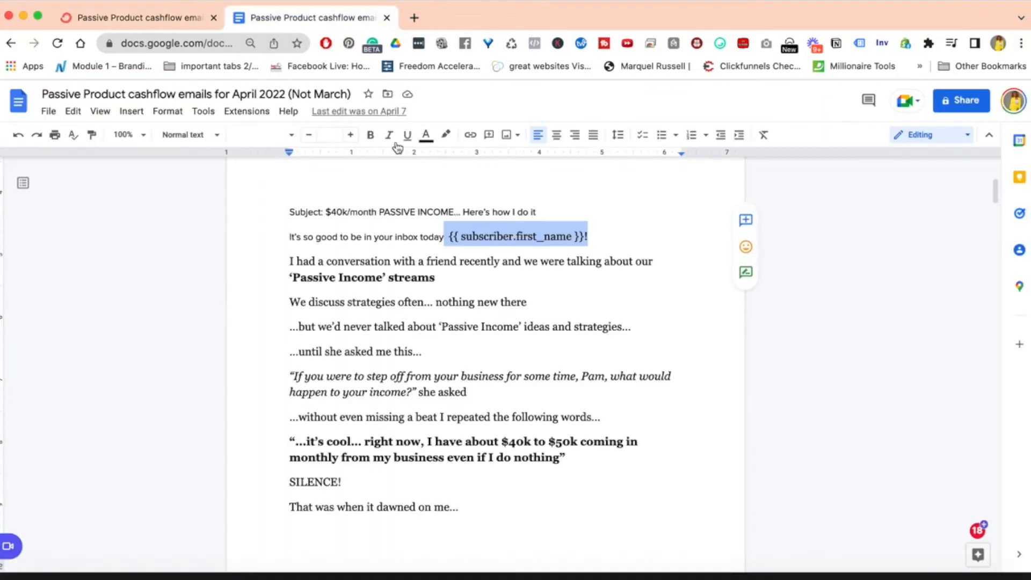
left_click(450, 237)
left_click_drag(449, 237, 577, 242)
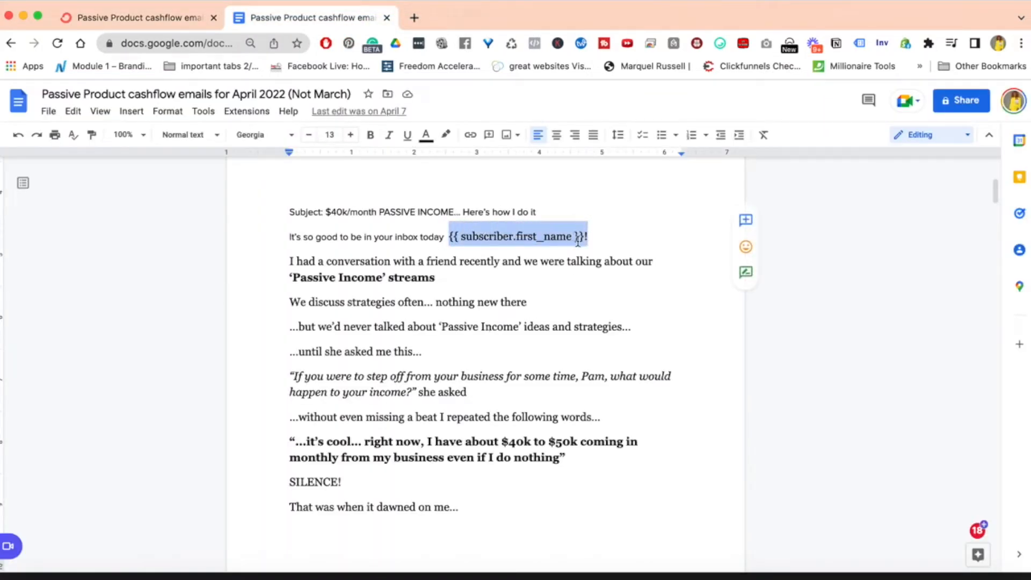
left_click(532, 335)
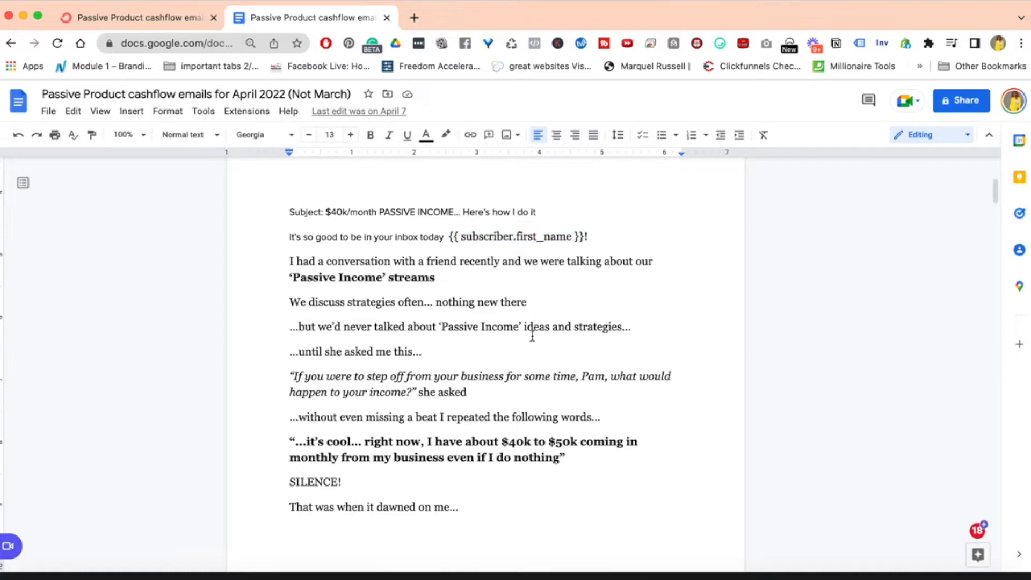
left_click_drag(284, 237, 521, 442)
scroll(426, 486, "down", 5)
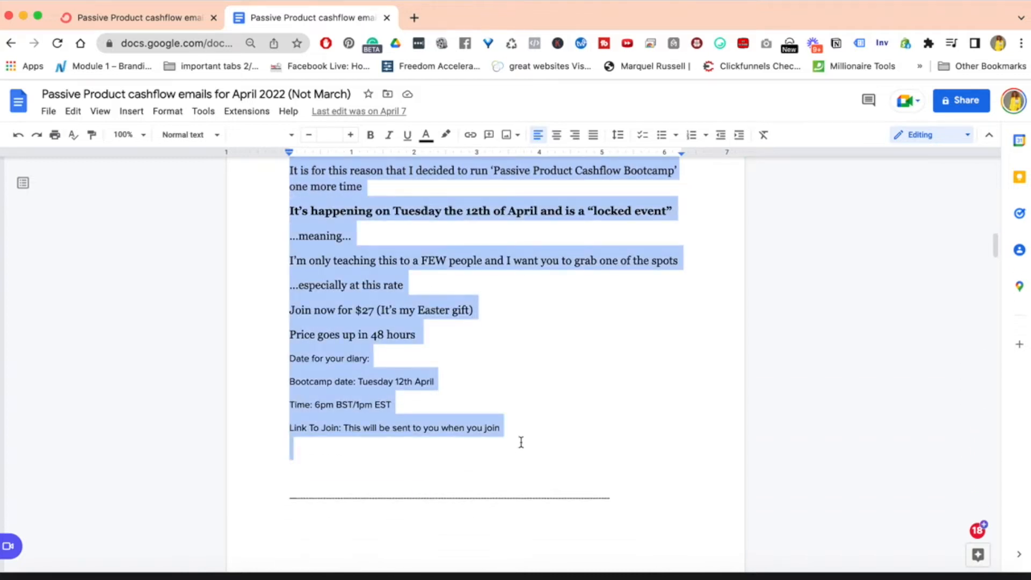
left_click(144, 21)
left_click(231, 370)
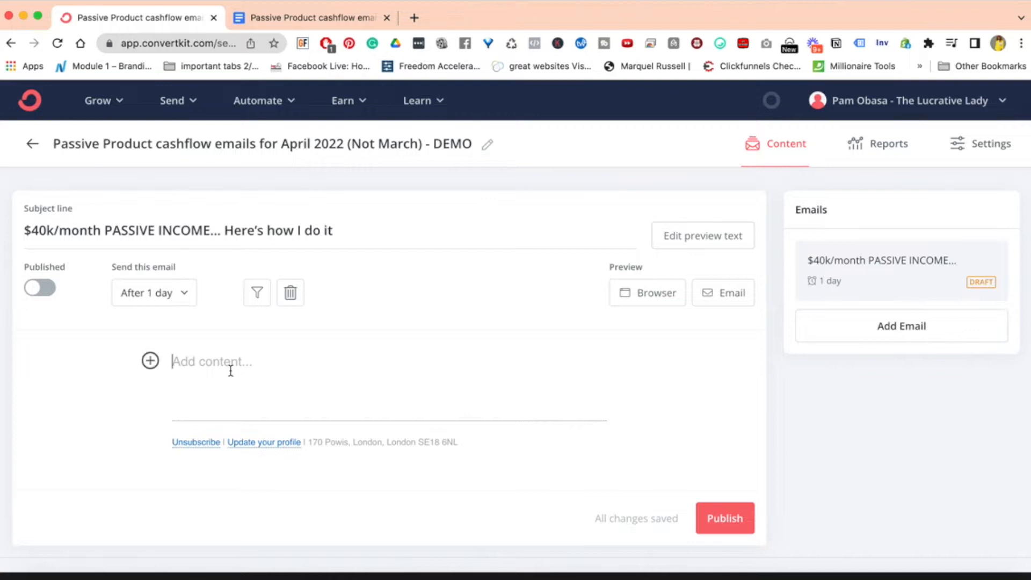
key("super+v")
Check the pasted email's bulleted list and bold lines against the formatting of the draft
scroll(338, 345, "up", 9)
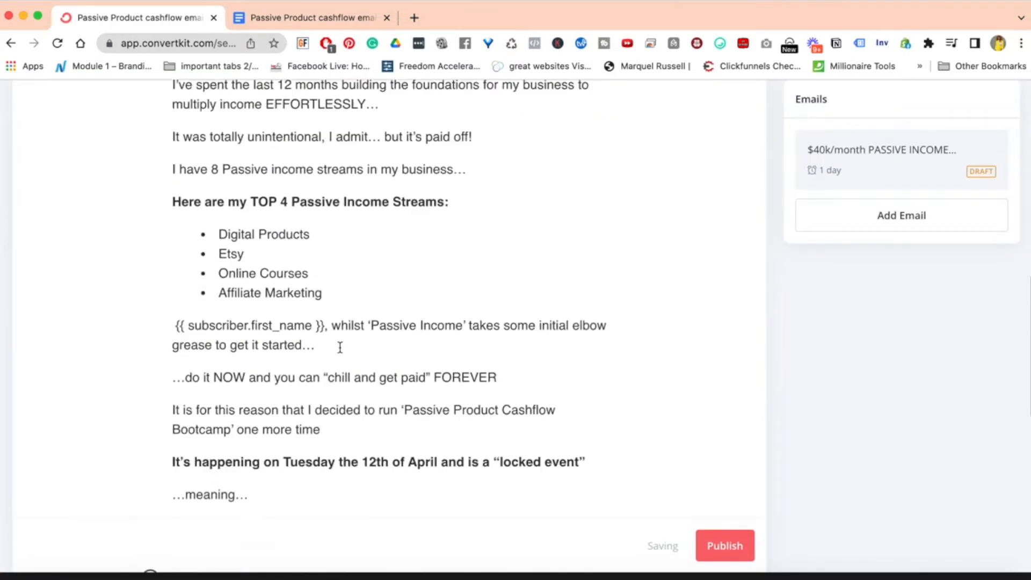
scroll(339, 346, "down", 4)
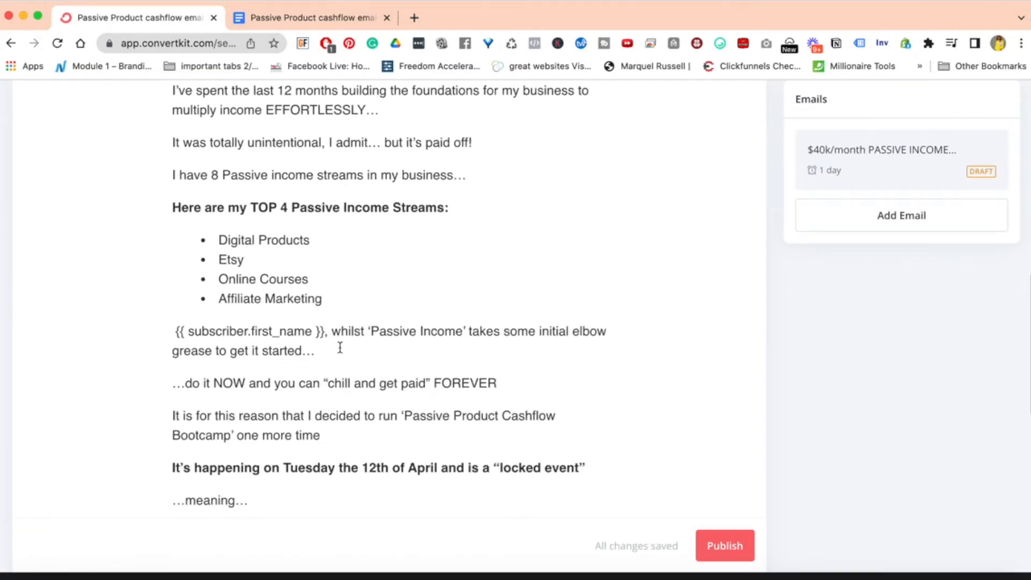
left_click(213, 250)
triple_click(292, 206)
left_click(379, 207)
scroll(380, 210, "up", 5)
scroll(380, 210, "up", 2)
triple_click(330, 247)
left_click(416, 279)
Review the whole pasted email from the greeting to the bootcamp details
scroll(416, 279, "up", 1)
scroll(416, 279, "up", 3)
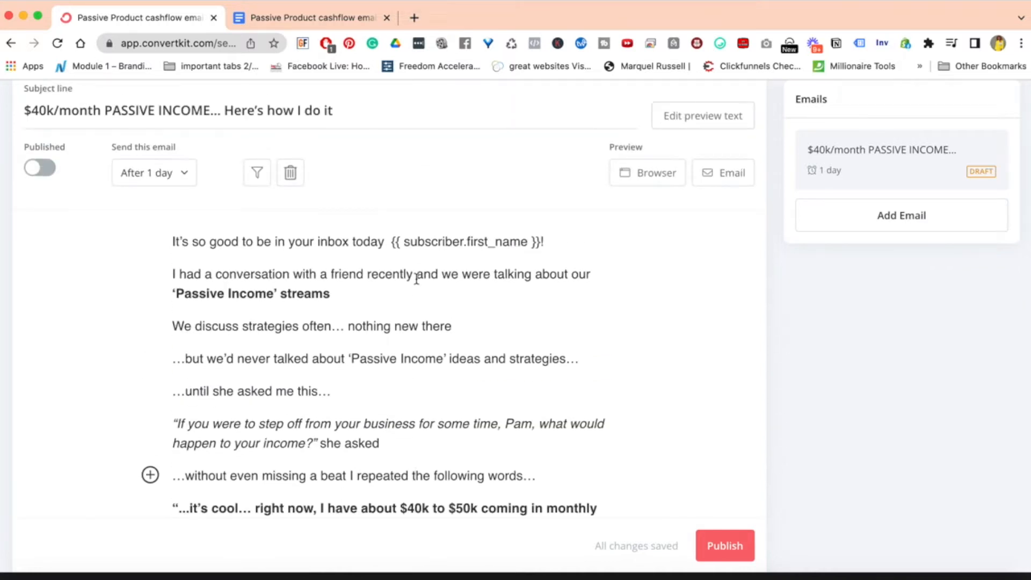
scroll(475, 404, "down", 10)
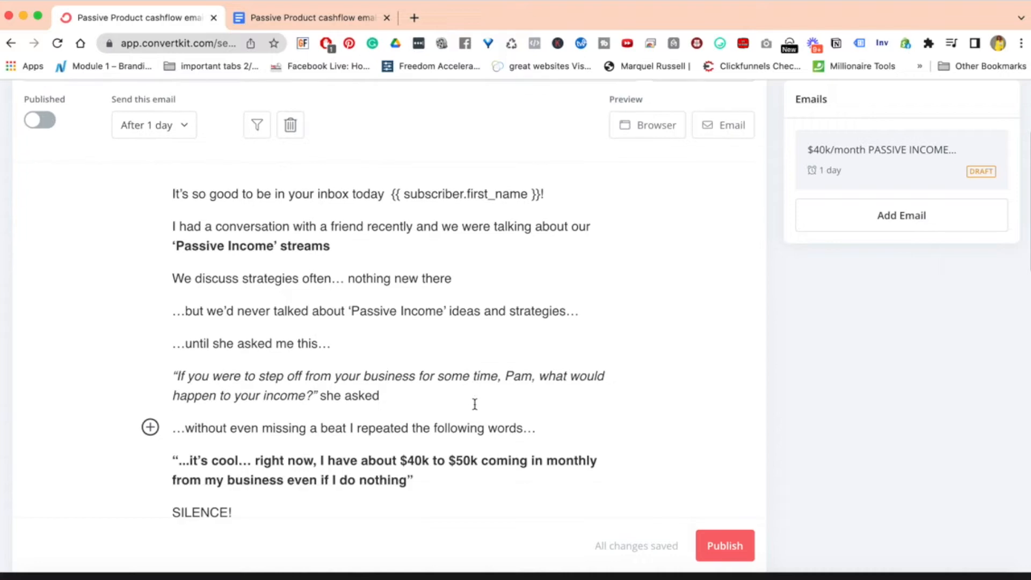
scroll(475, 404, "down", 10)
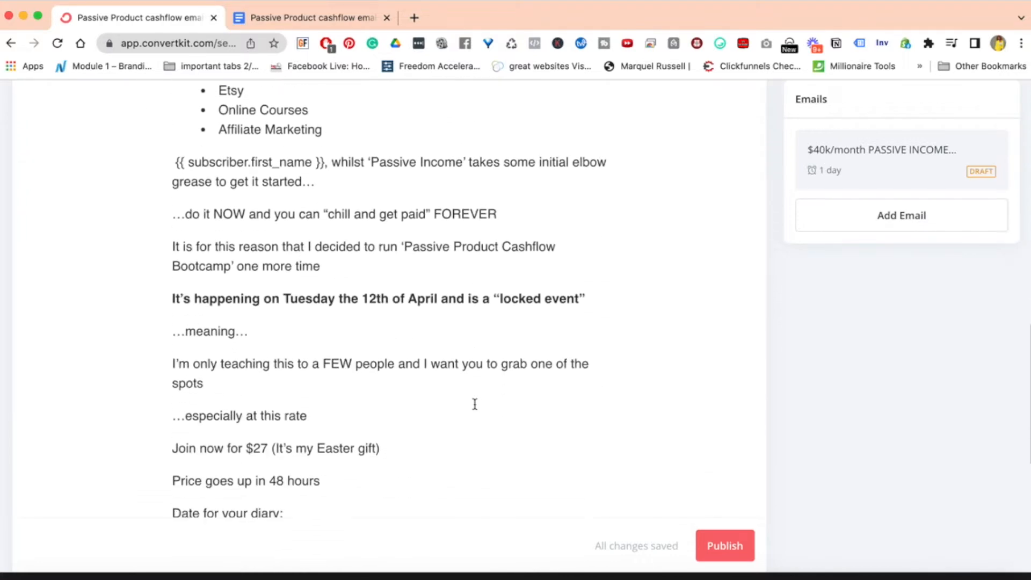
scroll(475, 403, "up", 4)
scroll(475, 404, "up", 15)
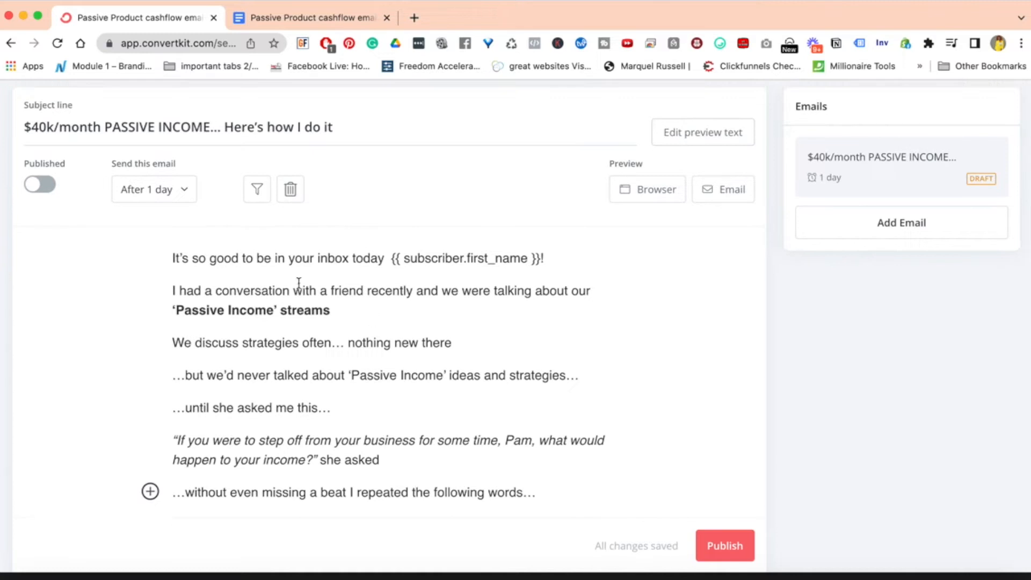
scroll(436, 369, "down", 8)
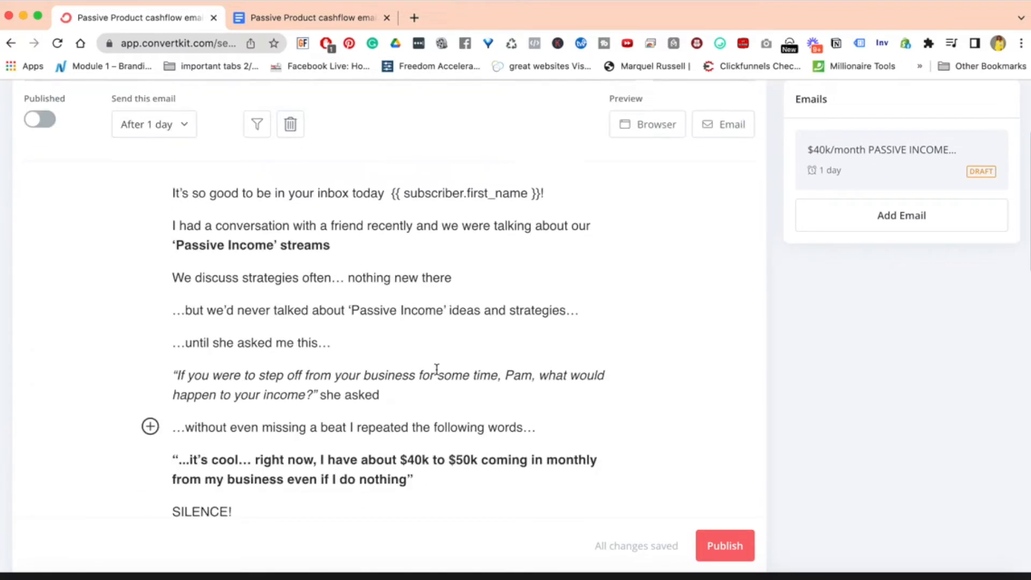
scroll(437, 369, "up", 1)
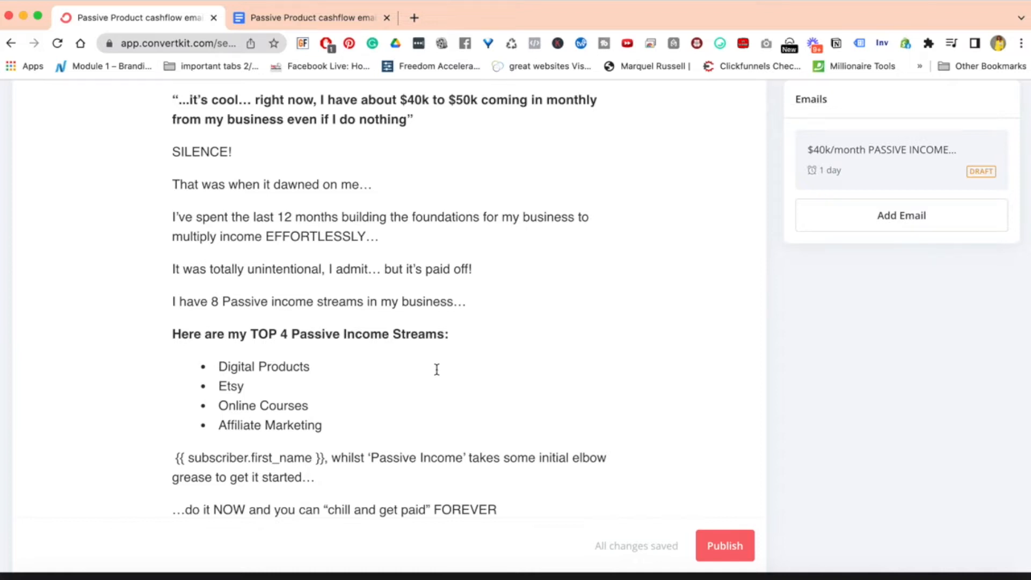
Make the "Join now for $27 (It's my Easter gift)" line bold and red in the email body
scroll(437, 370, "down", 5)
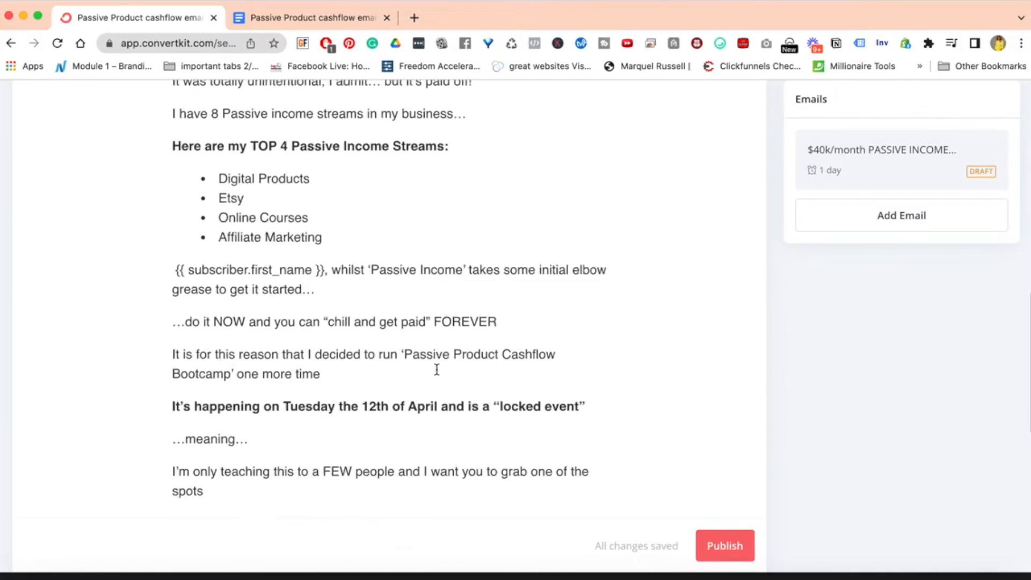
scroll(437, 369, "down", 4)
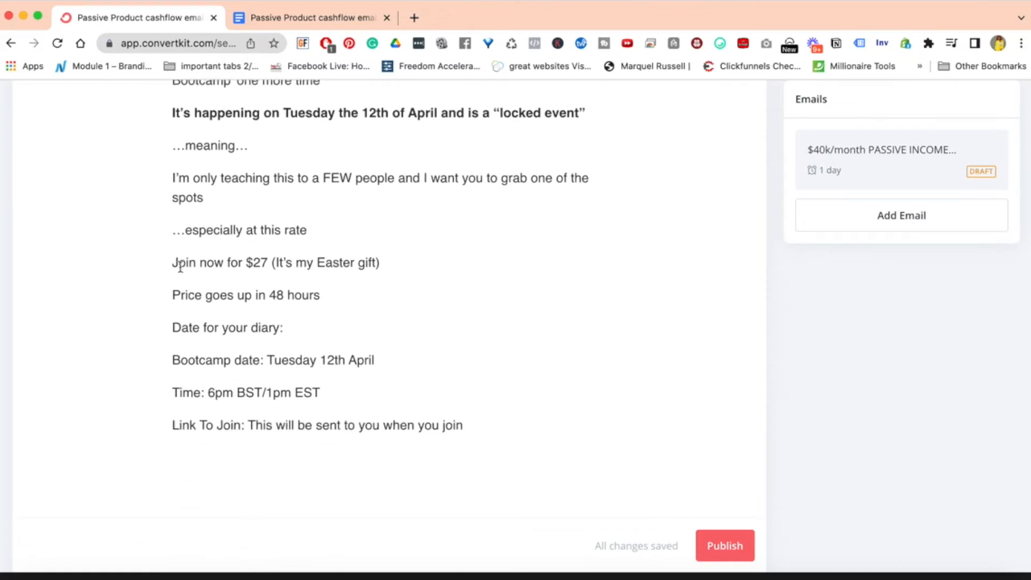
triple_click(184, 263)
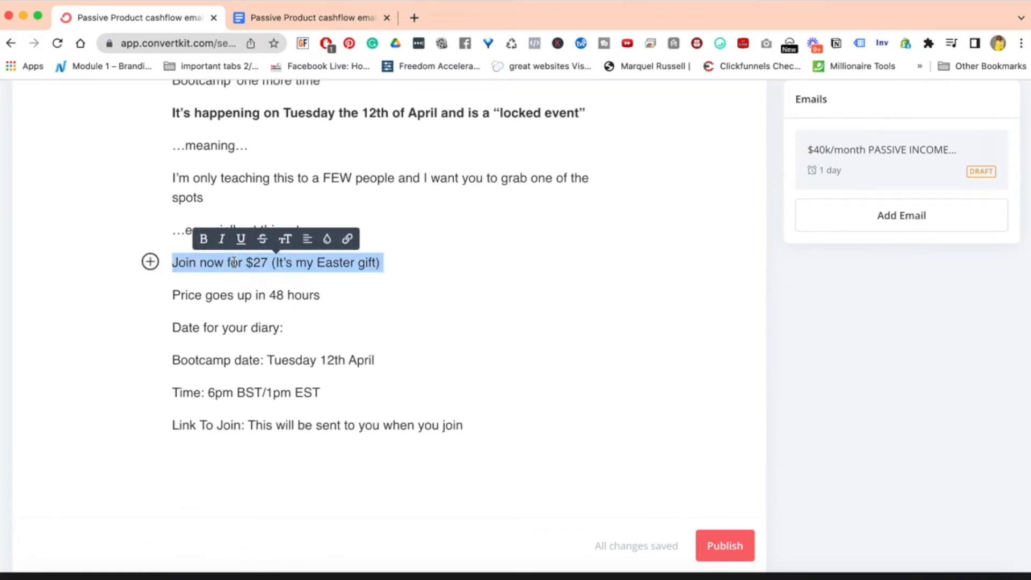
key("super+b")
left_click(335, 241)
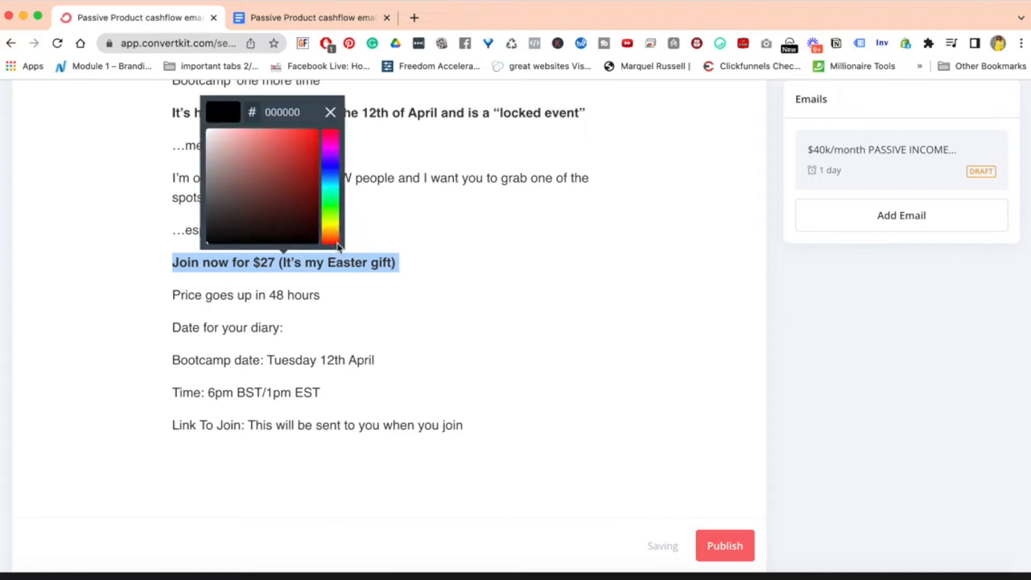
left_click(317, 134)
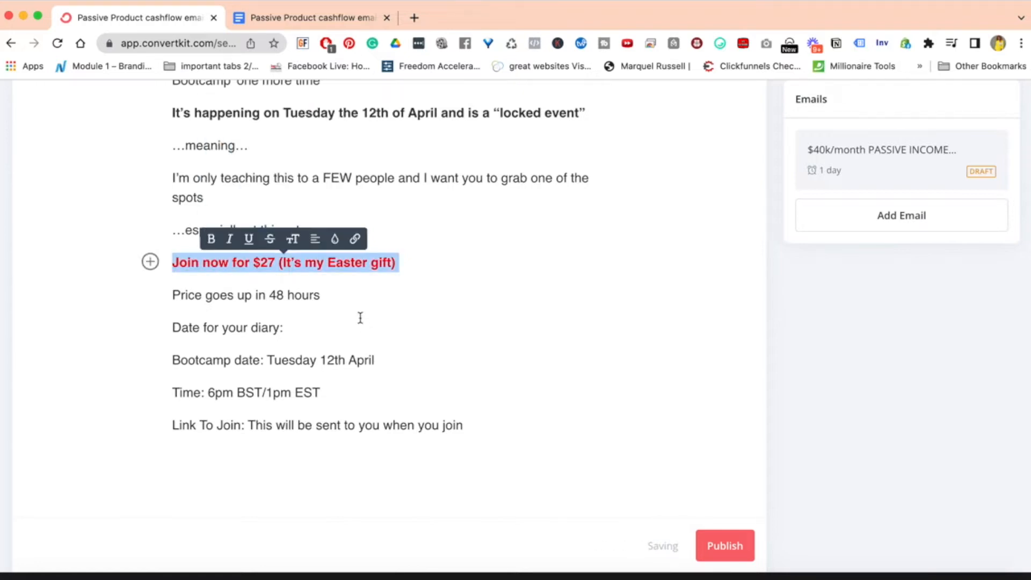
left_click(289, 267)
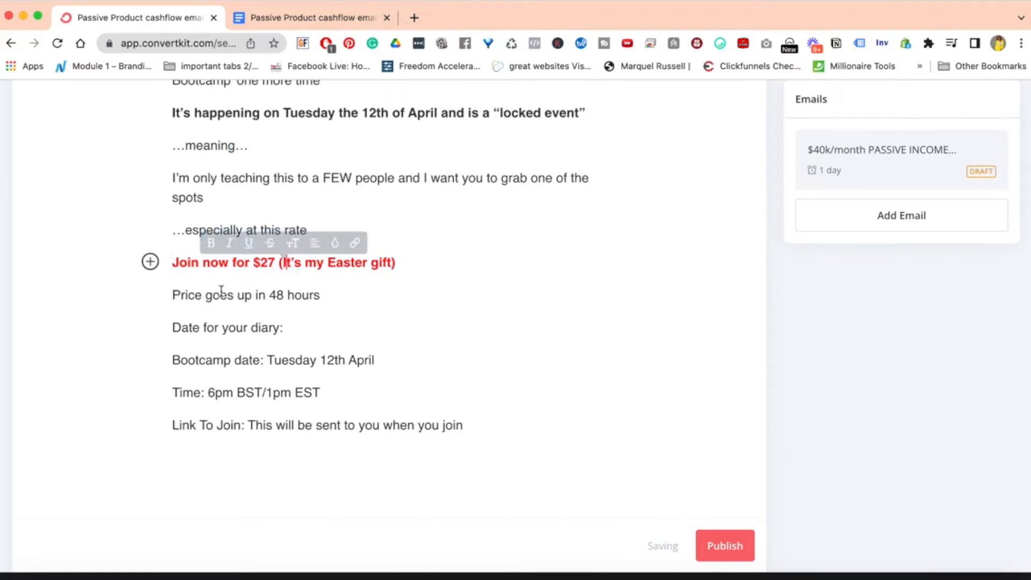
double_click(256, 262)
Center the "Price goes up in 48 hours" line and make it bold
triple_click(242, 301)
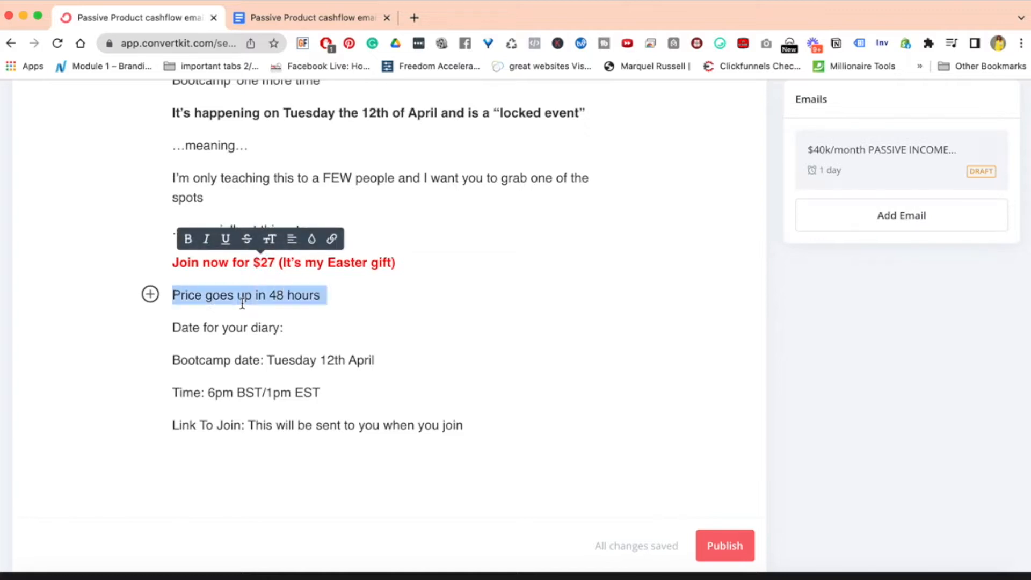
left_click(280, 273)
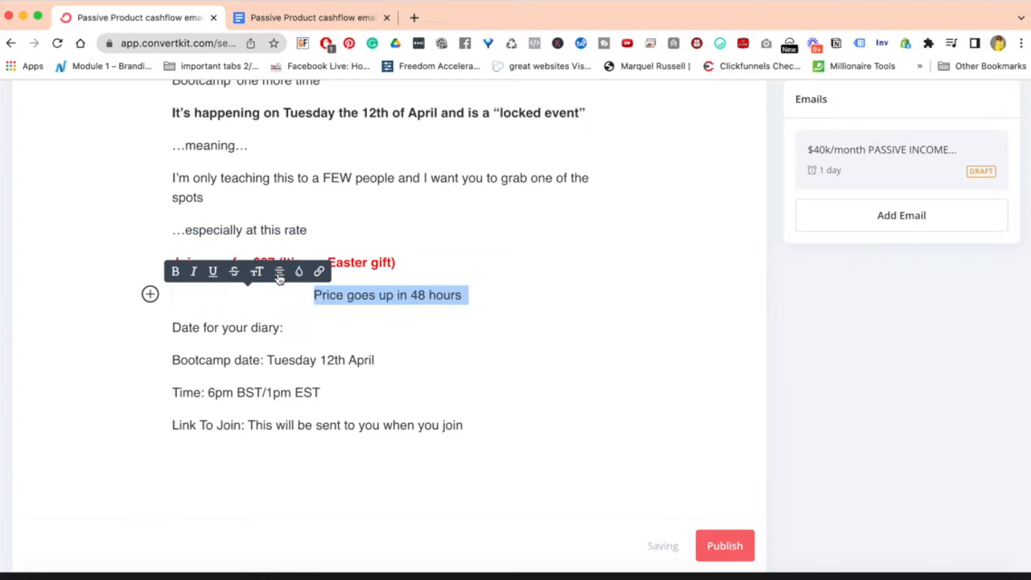
key("super+b")
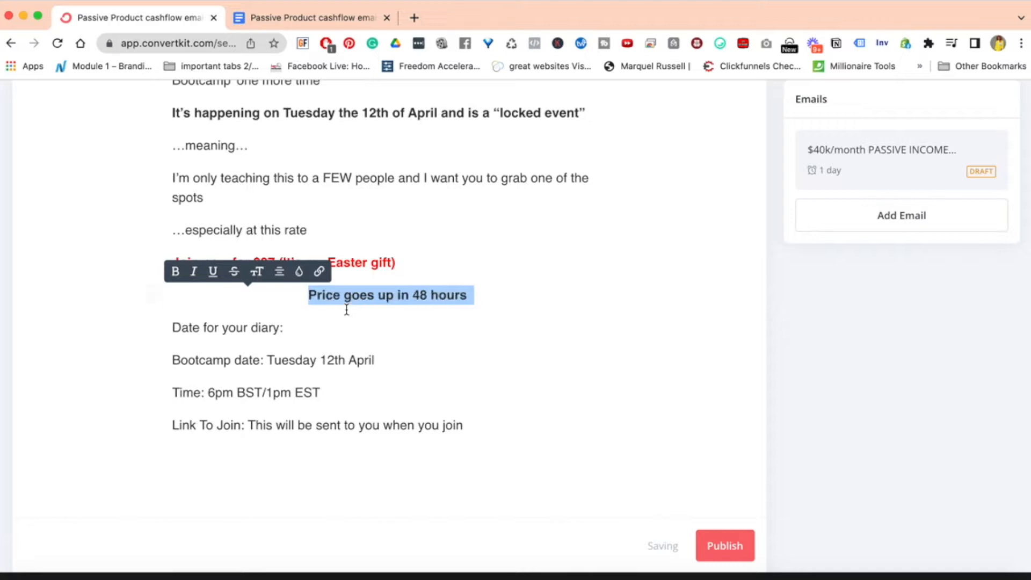
left_click(296, 298)
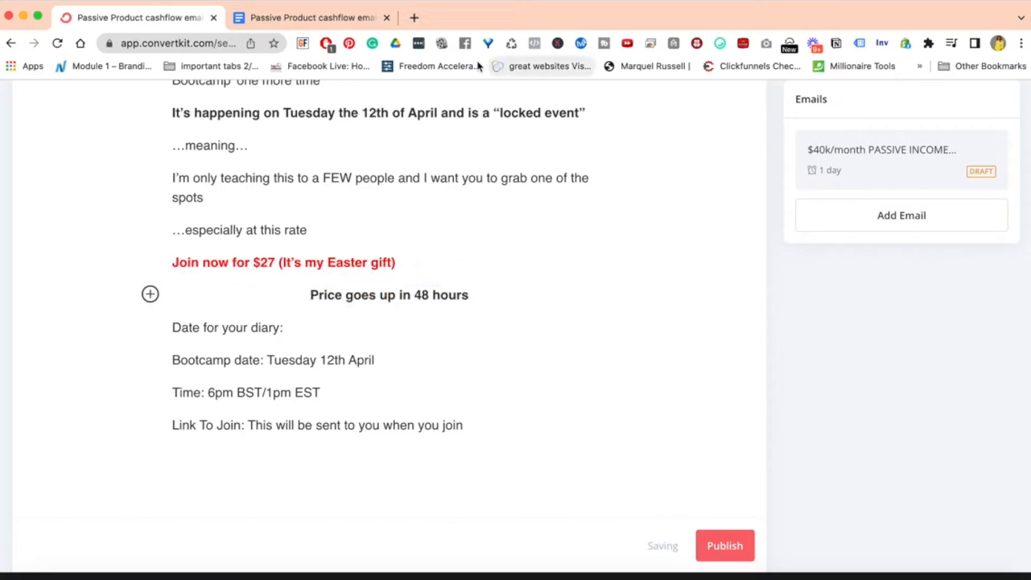
Search Google for "point right emoji" and try to copy the emoji to the start of the "Price goes up in 48 hours" line
left_click(413, 19)
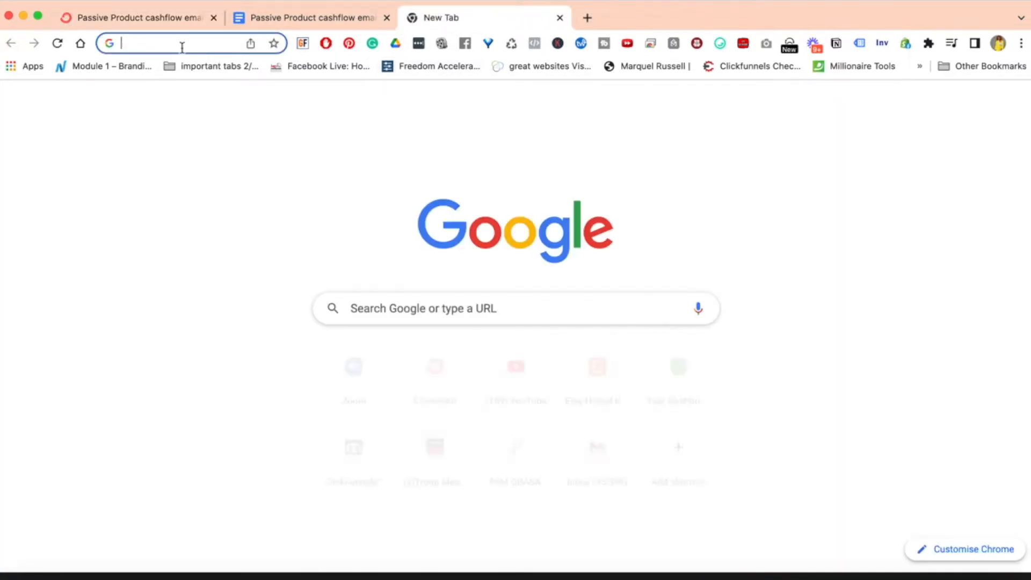
type("point ")
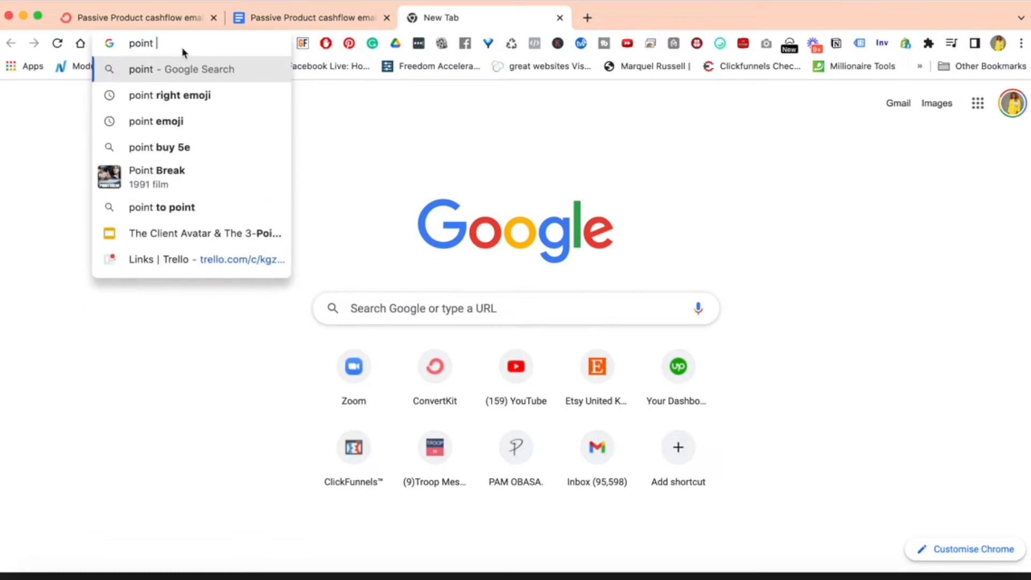
type("right emoji")
key("Return")
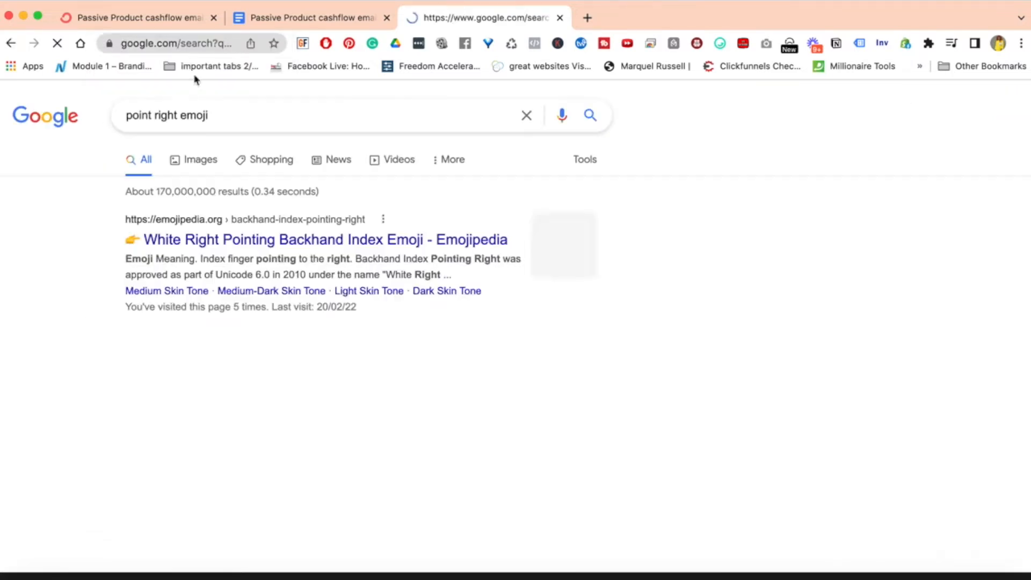
left_click_drag(121, 239, 141, 240)
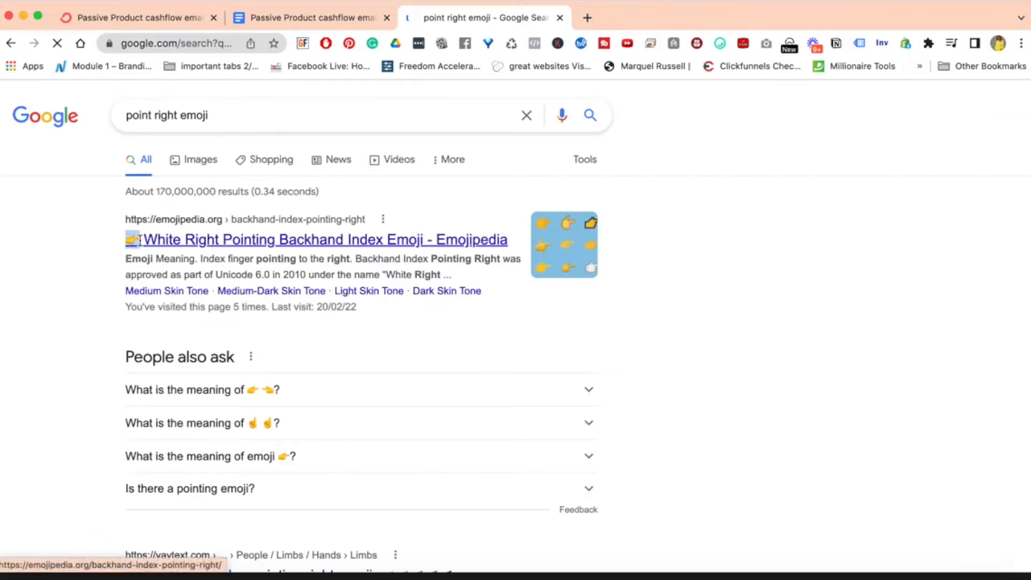
left_click(149, 19)
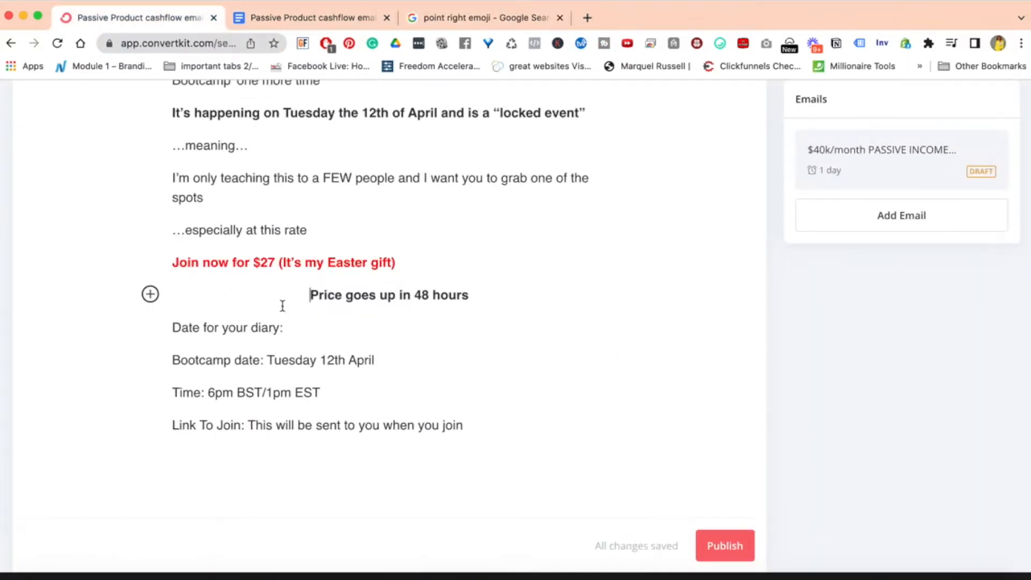
left_click(298, 296)
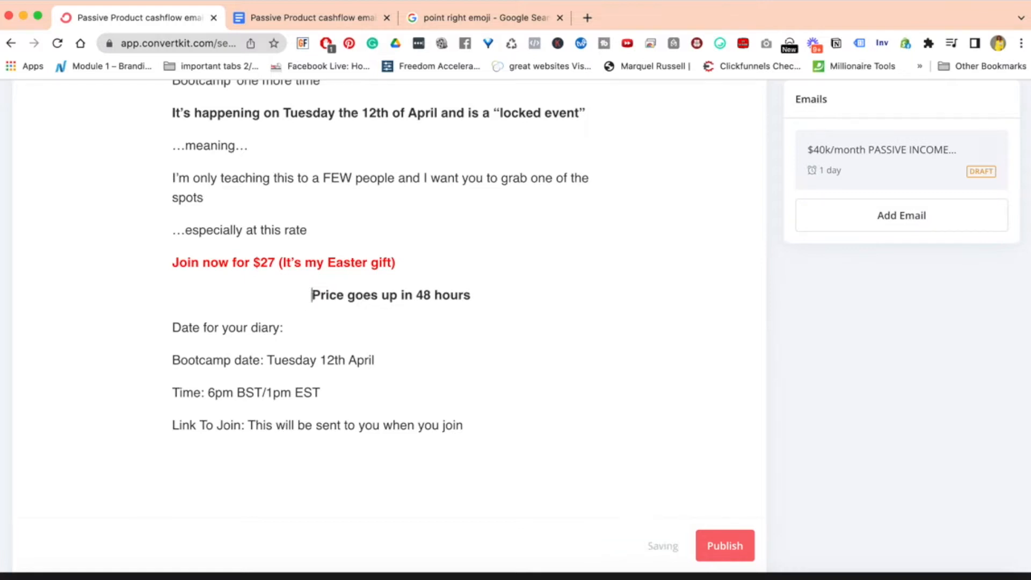
Open emojipedia.org, search for "point right" and copy the Backhand Index Pointing Right emoji
left_click(524, 22)
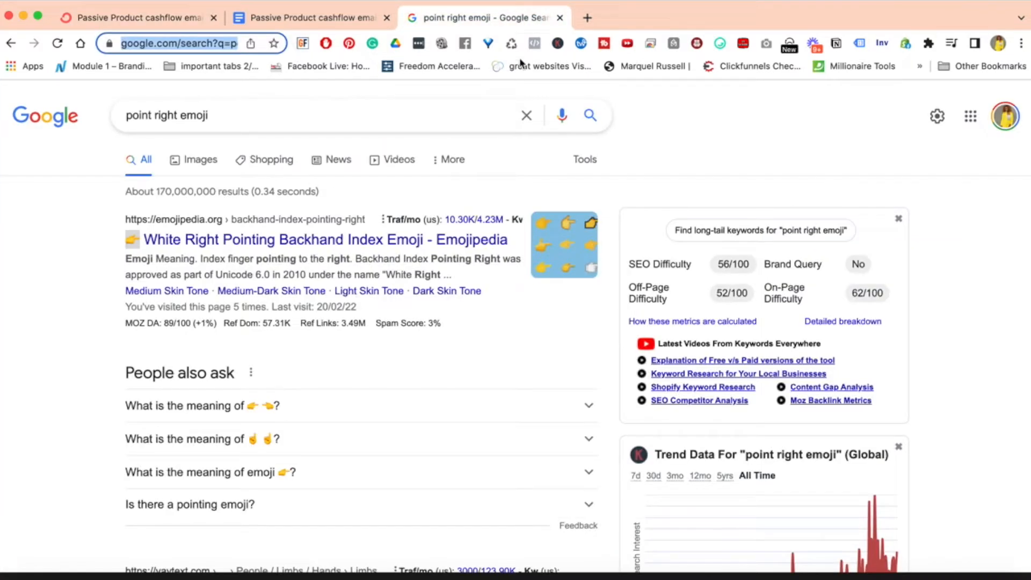
left_click(587, 18)
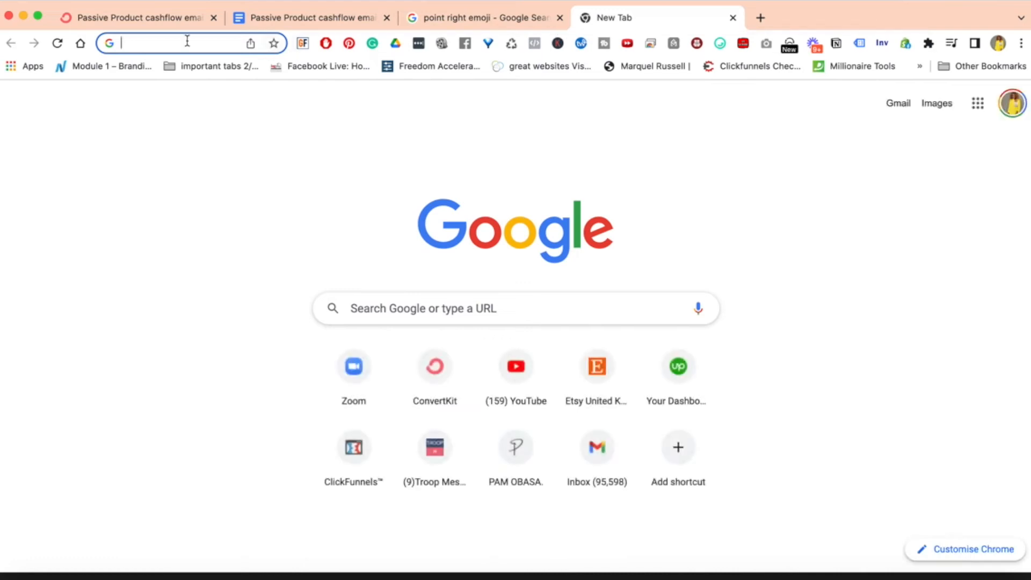
type("emojipedia.org")
key("Return")
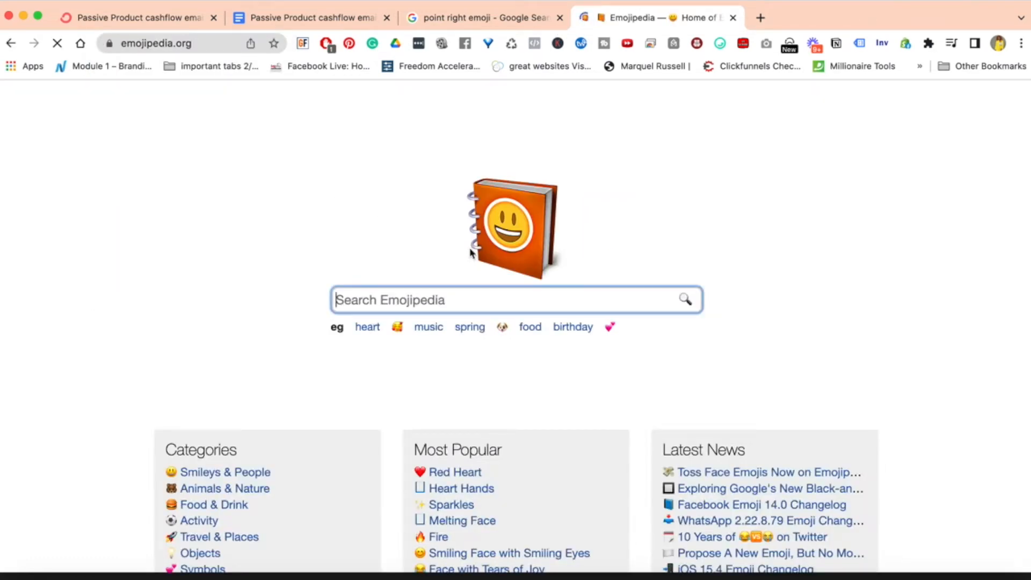
left_click(460, 298)
type("point ")
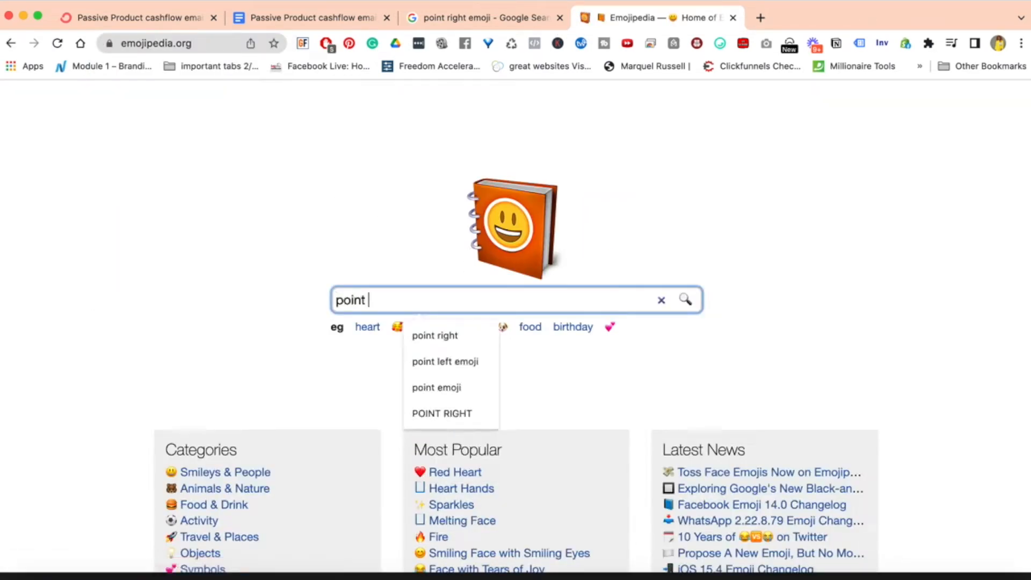
type("right")
key("Return")
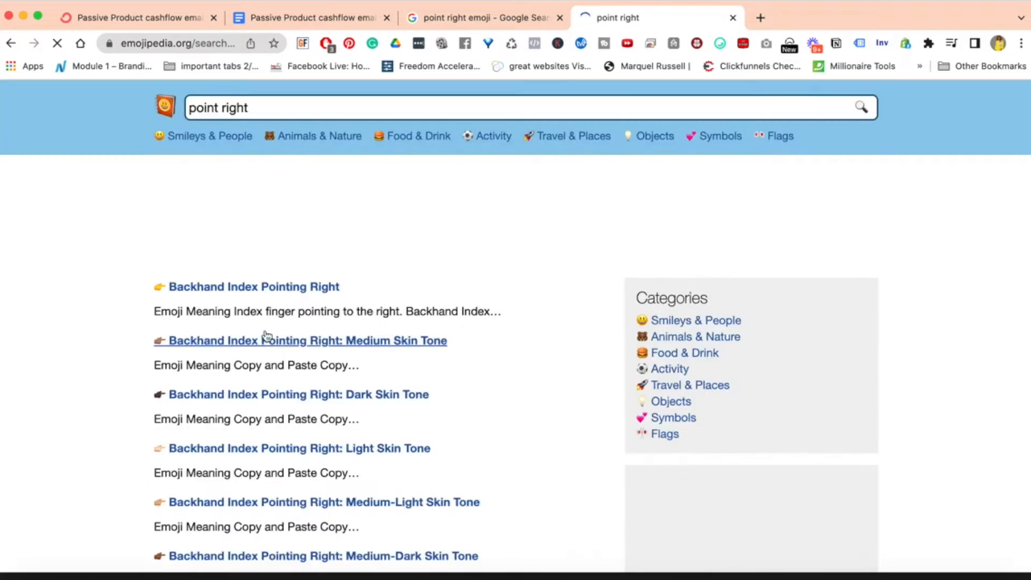
left_click(250, 290)
left_click(361, 453)
Back in the ConvertKit email, paste a single pointing-right emoji followed by a space before "Price goes up in 48 hours"
left_click(140, 17)
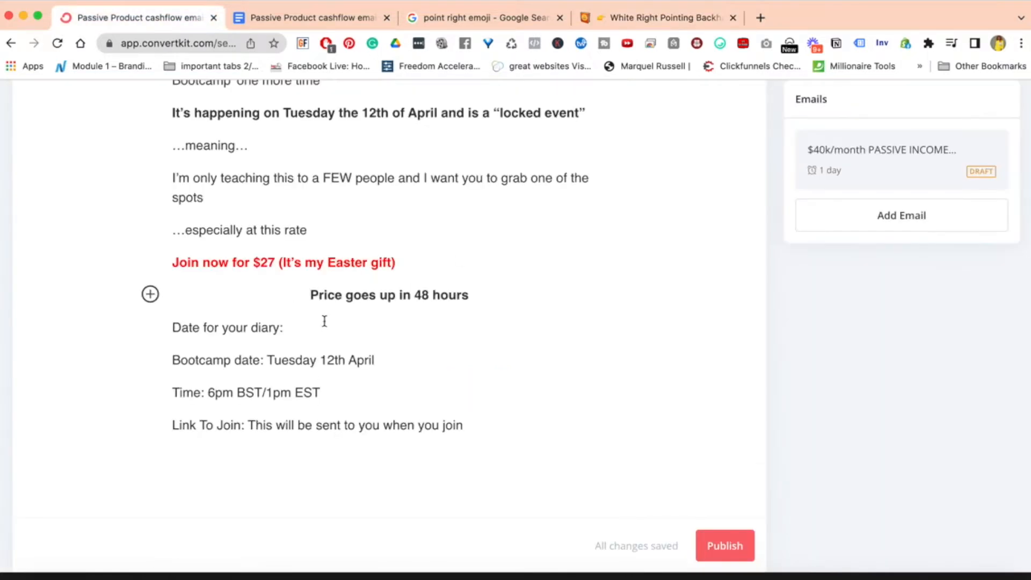
key("super+v")
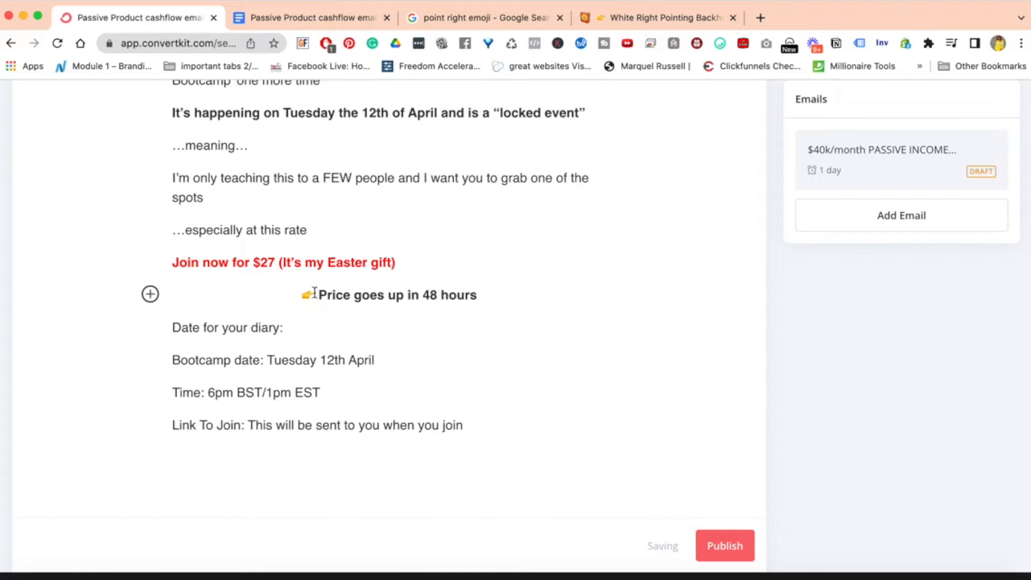
key("super+v")
key("super+v")
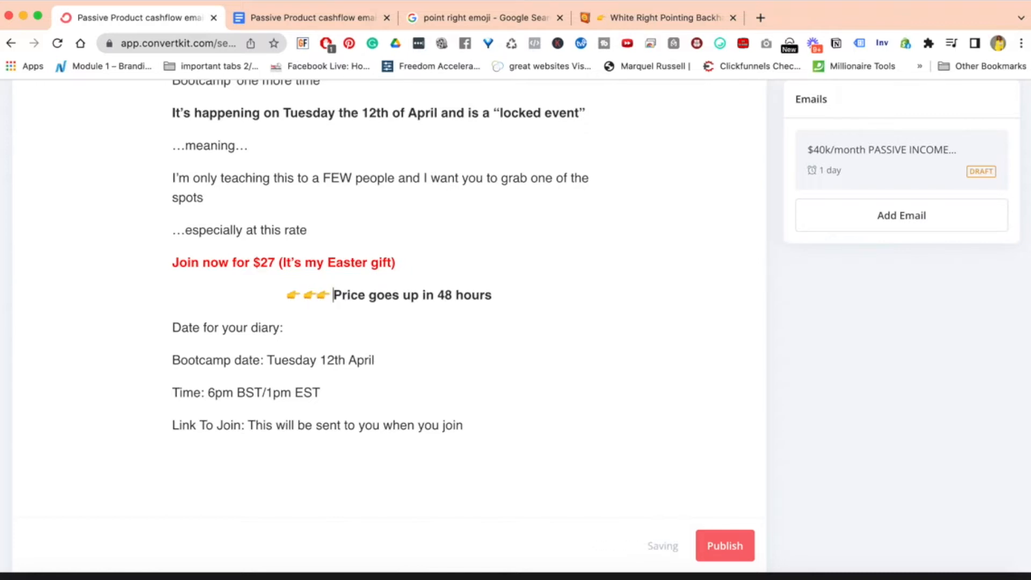
key("BackSpace")
key("BackSpace")
key("BackSpace")
key("BackSpace")
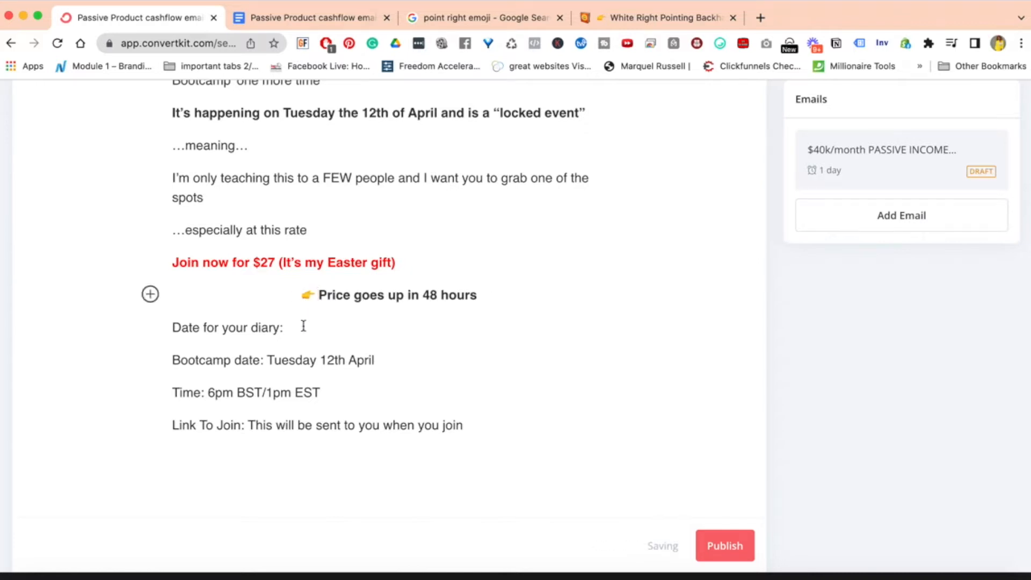
Make the "Date for your diary:" line and the "Bootcamp date" label bold
triple_click(203, 327)
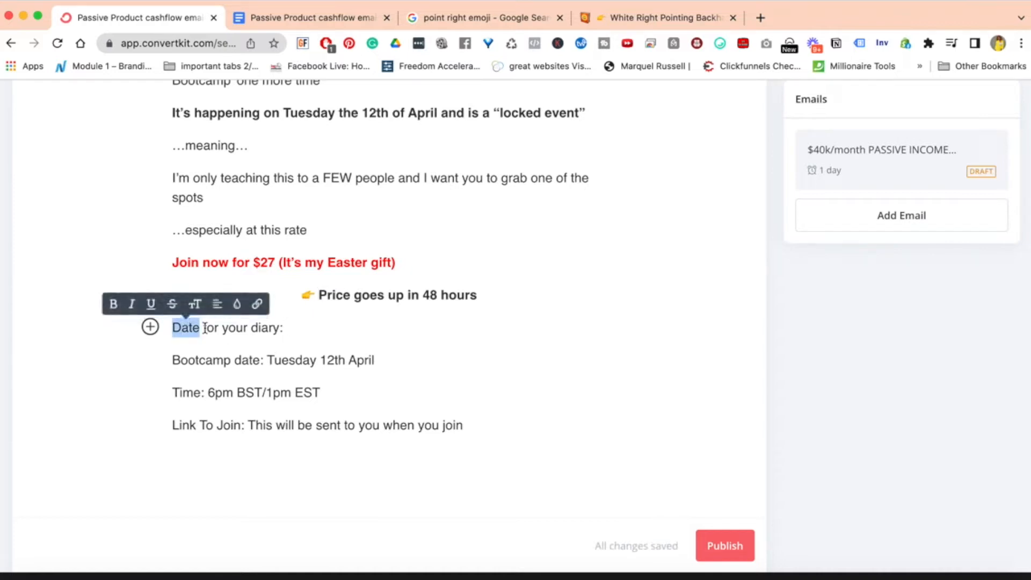
left_click_drag(168, 361, 245, 363)
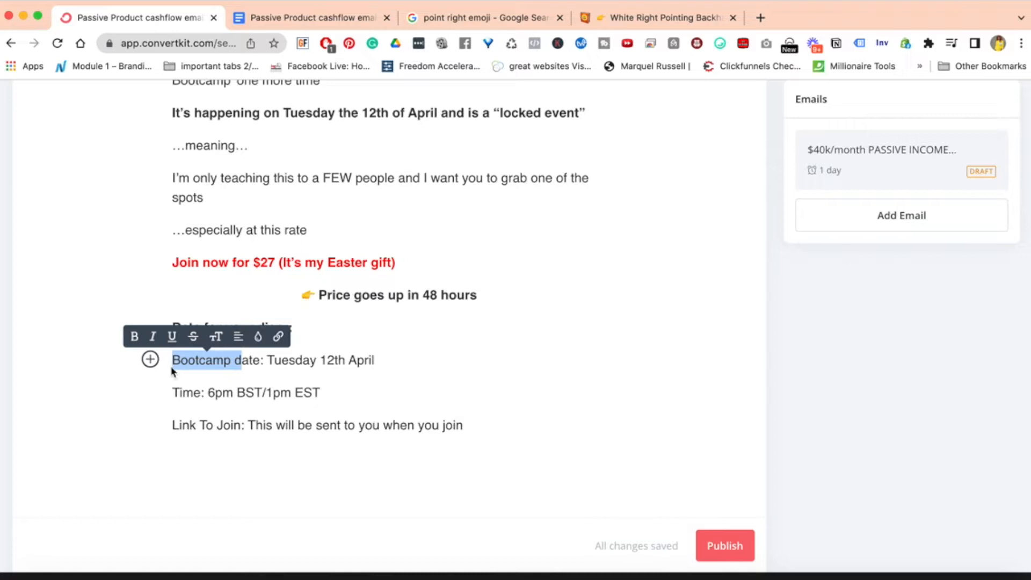
left_click(240, 361)
left_click_drag(172, 361, 266, 361)
key("ctrl+b")
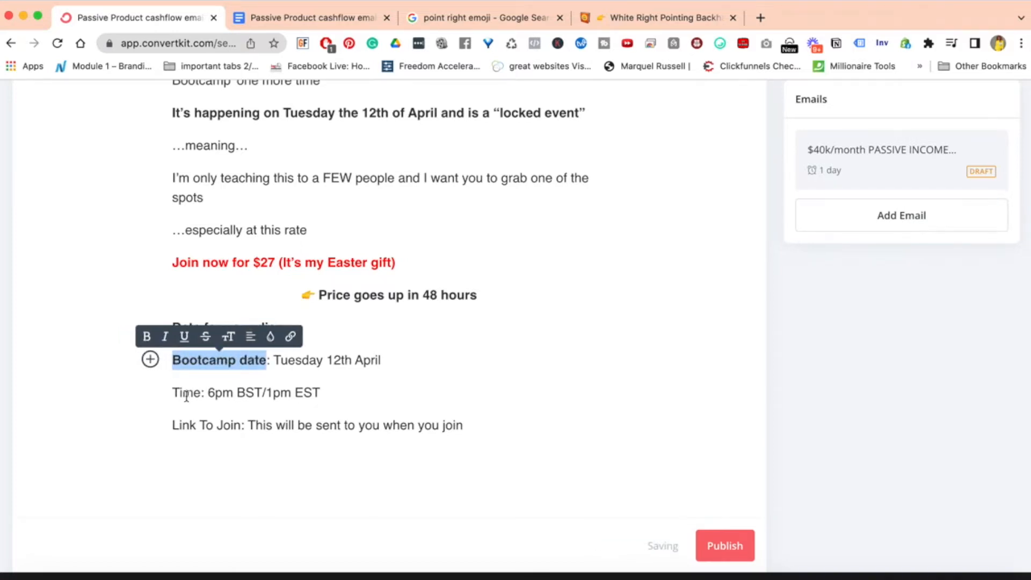
Make the "Time" and "Link To Join" labels bold
double_click(186, 395)
key("ctrl+b")
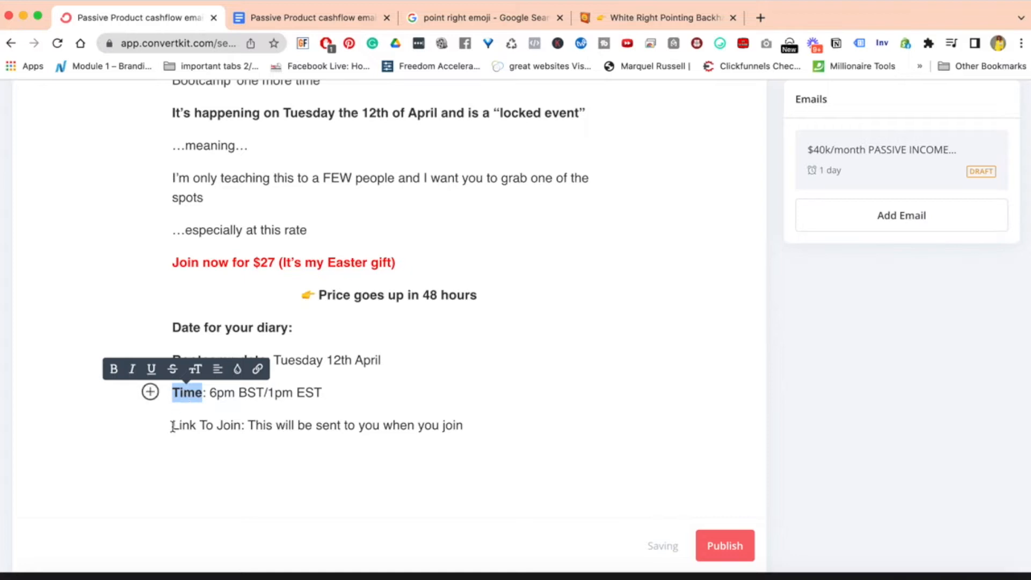
left_click_drag(172, 426, 240, 426)
key("ctrl+b")
left_click(426, 419)
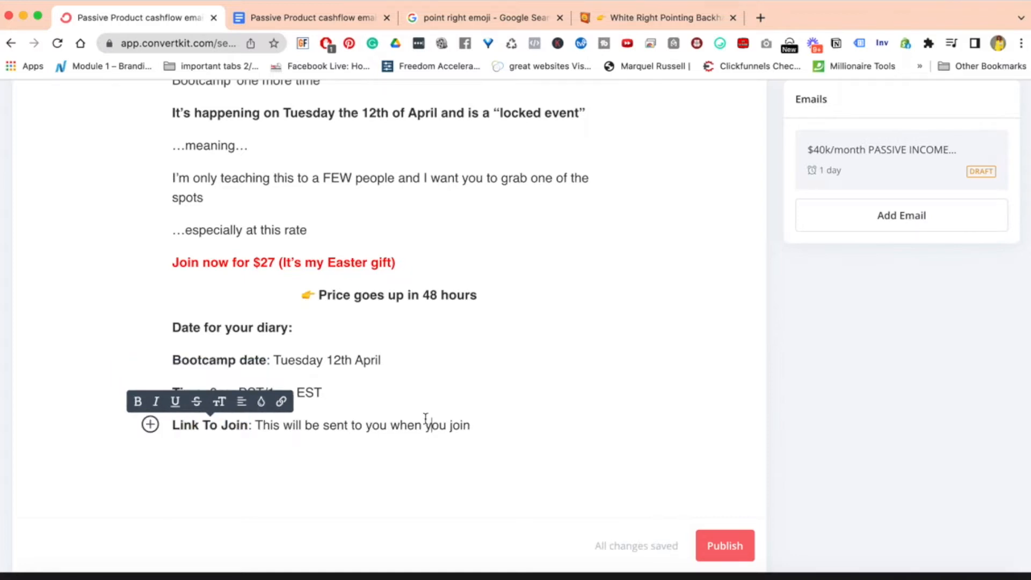
Add a sign-off below the Link To Join line with the sender's first name followed by "xoxo"
scroll(425, 419, "down", 4)
left_click(472, 299)
key("Return")
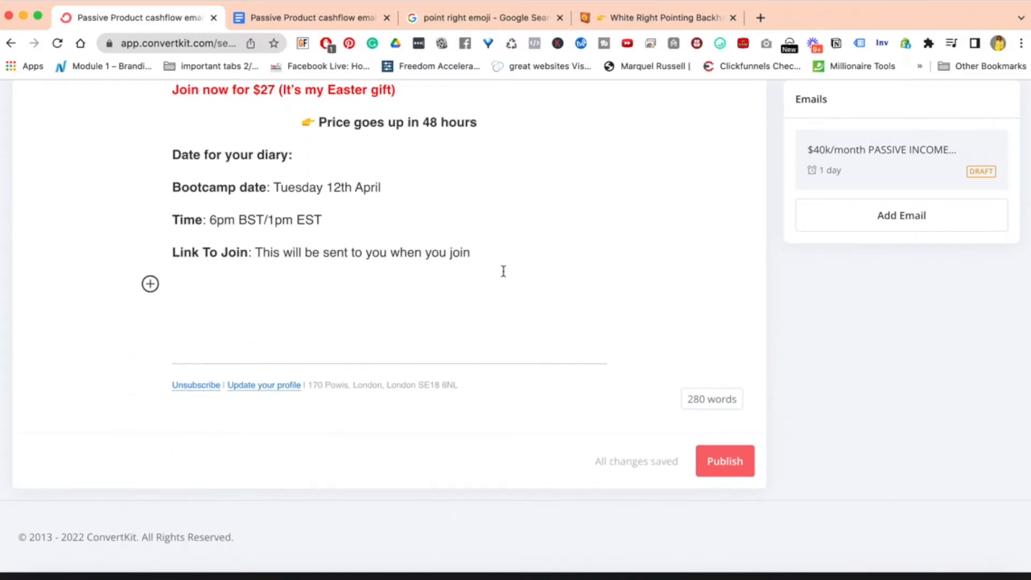
scroll(284, 306, "up", 2)
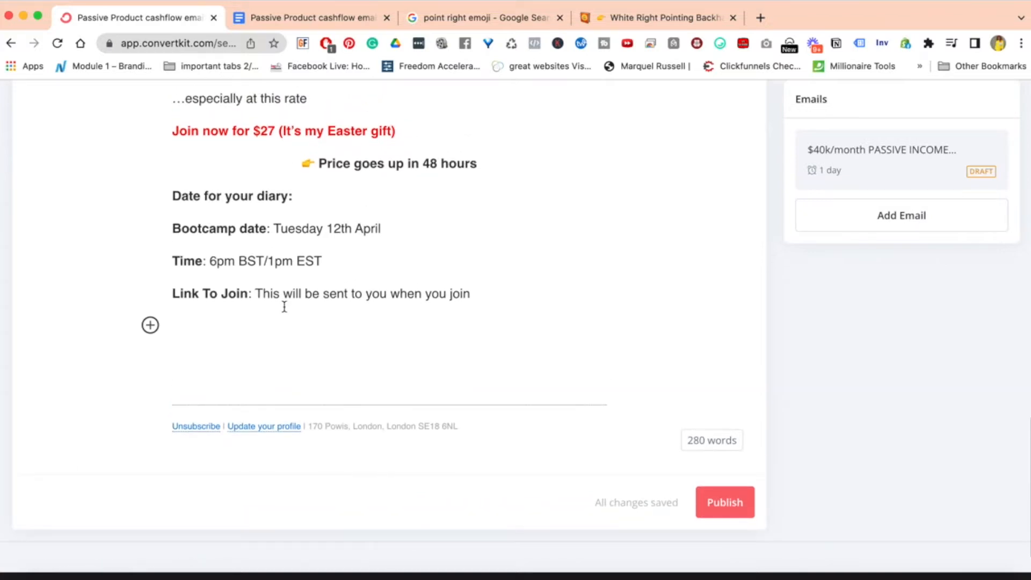
type("pAM")
key("BackSpace")
key("BackSpace")
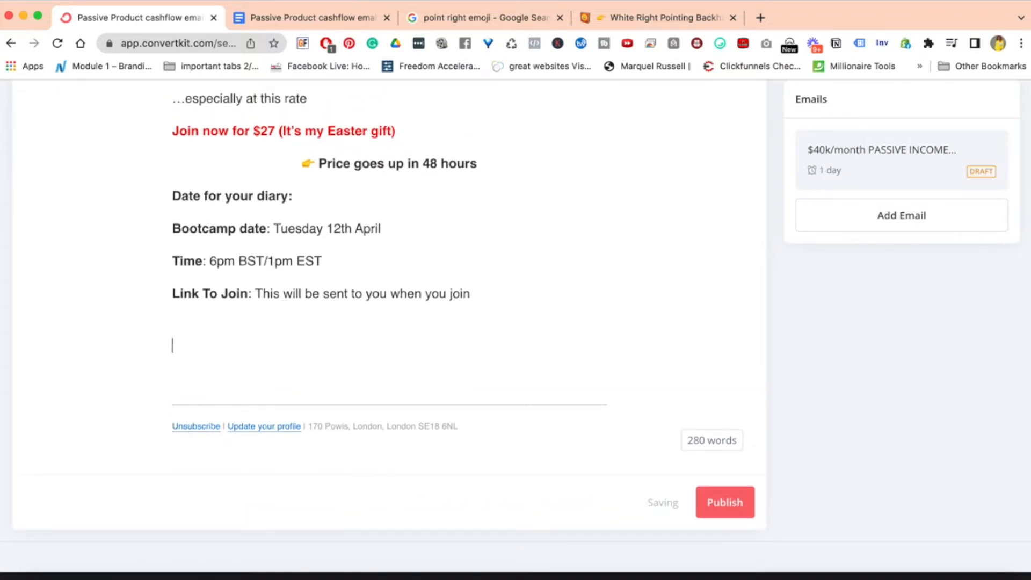
type("Pam xoxo")
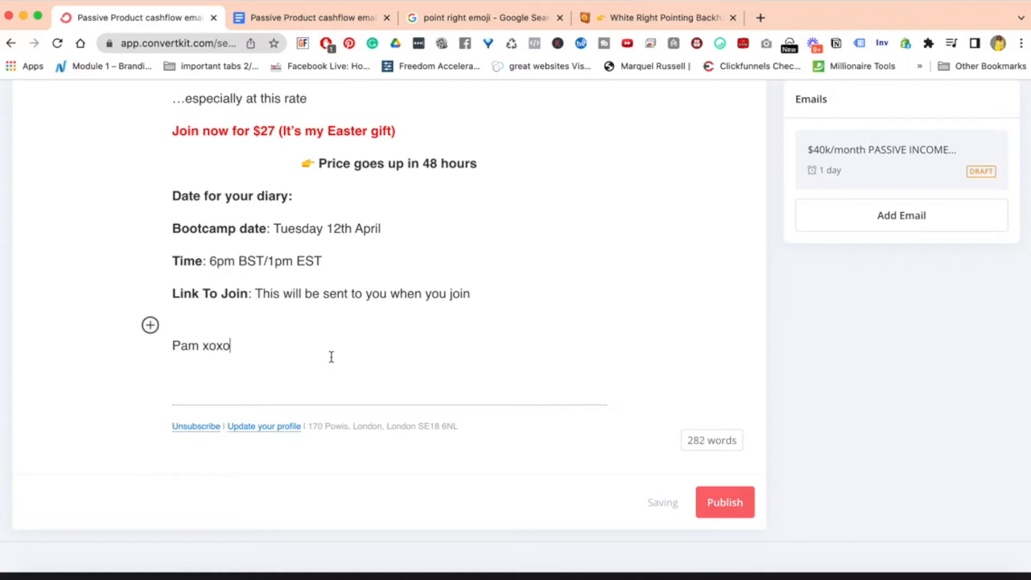
Add the postscript "P.s - Join now, the price goes up tomorrow" below the sign-off
key("Return")
key("Return")
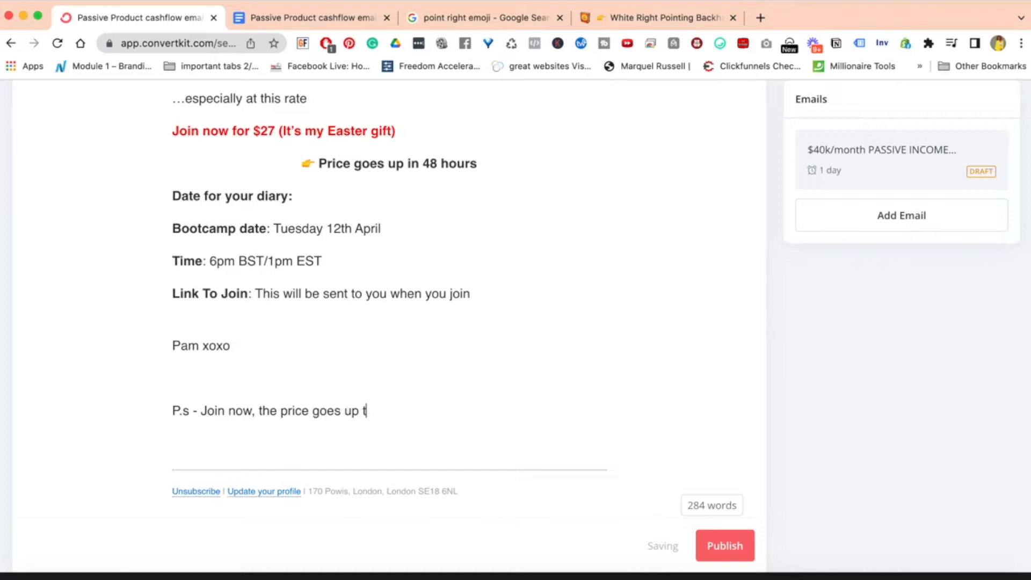
type("w")
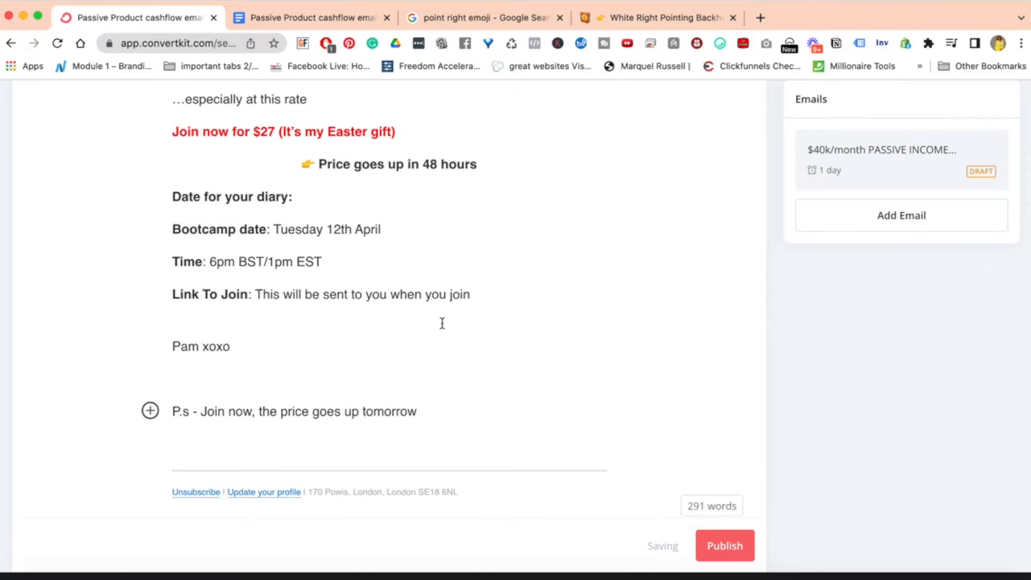
Start a link on the "Join now for $27 (It's my Easter gift)" line, with the sender's website address as its URL
scroll(442, 323, "up", 6)
scroll(442, 323, "down", 3)
scroll(442, 322, "up", 15)
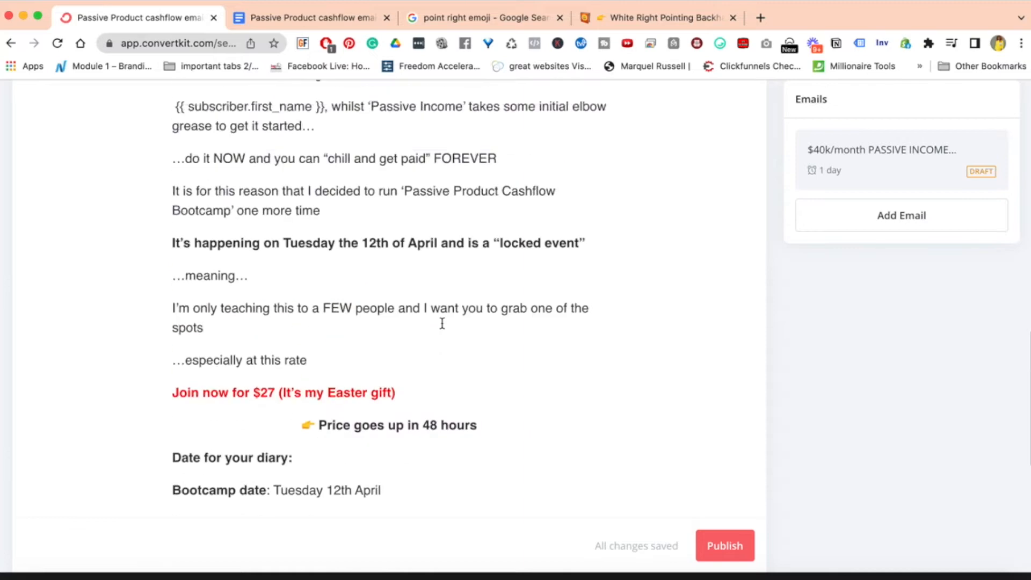
scroll(442, 327, "down", 15)
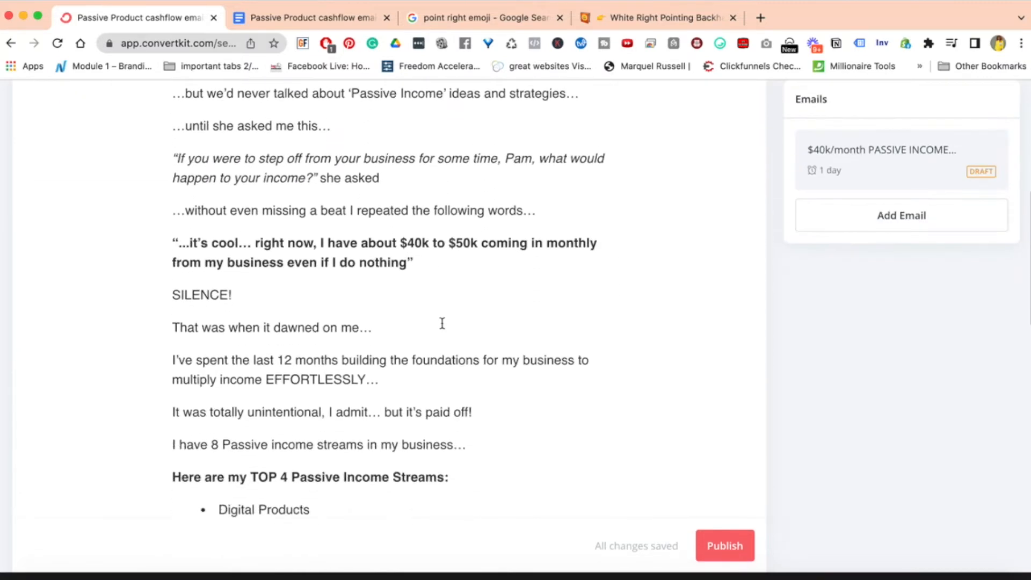
scroll(441, 322, "down", 5)
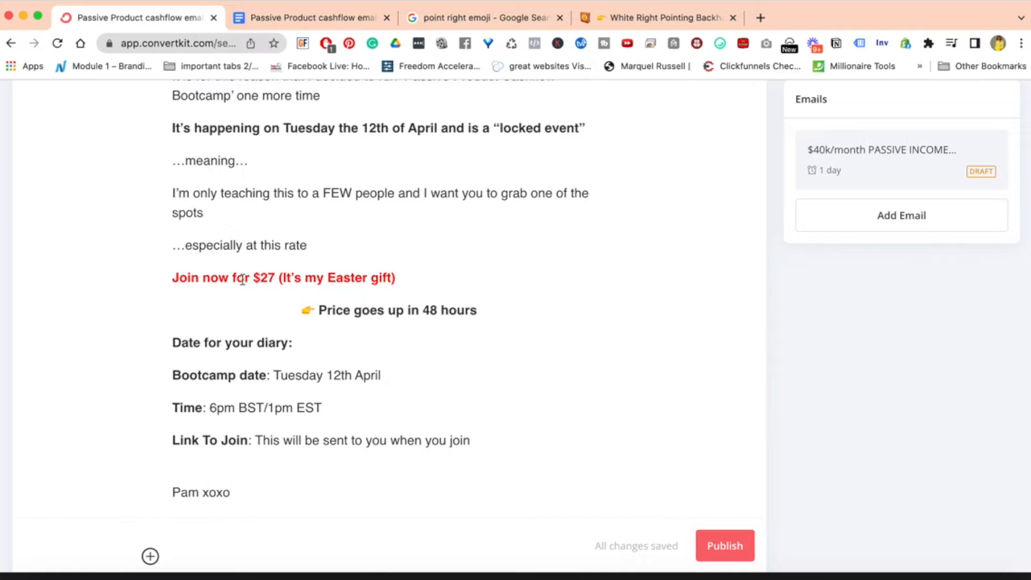
triple_click(213, 277)
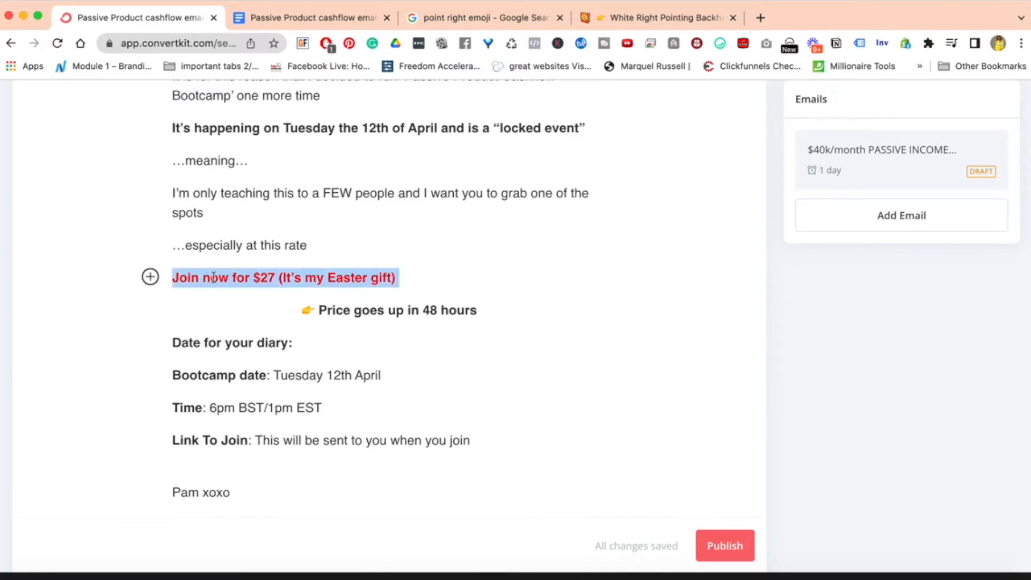
left_click(353, 257)
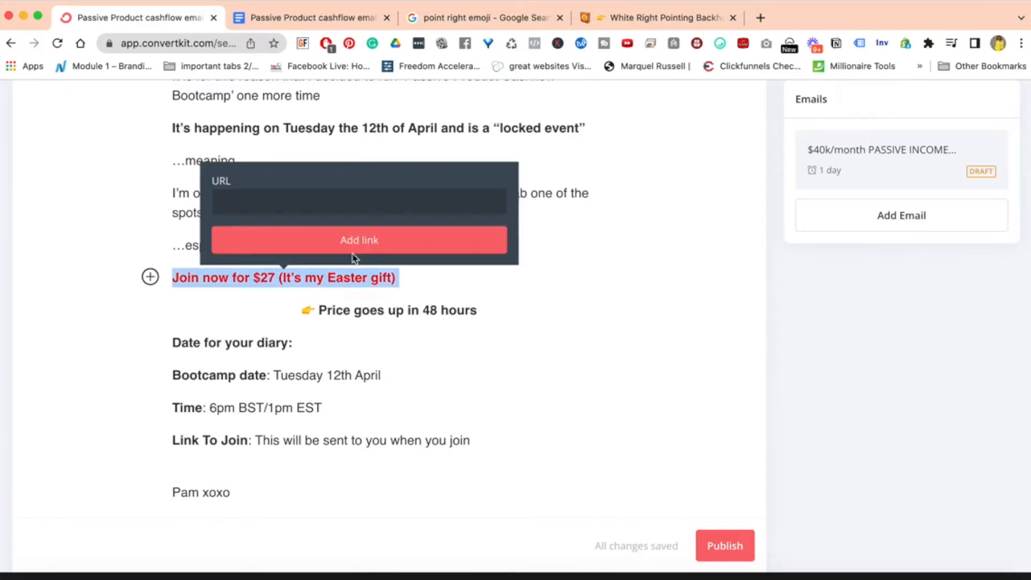
left_click(285, 196)
left_click(273, 186)
type("www.pamobasa.com")
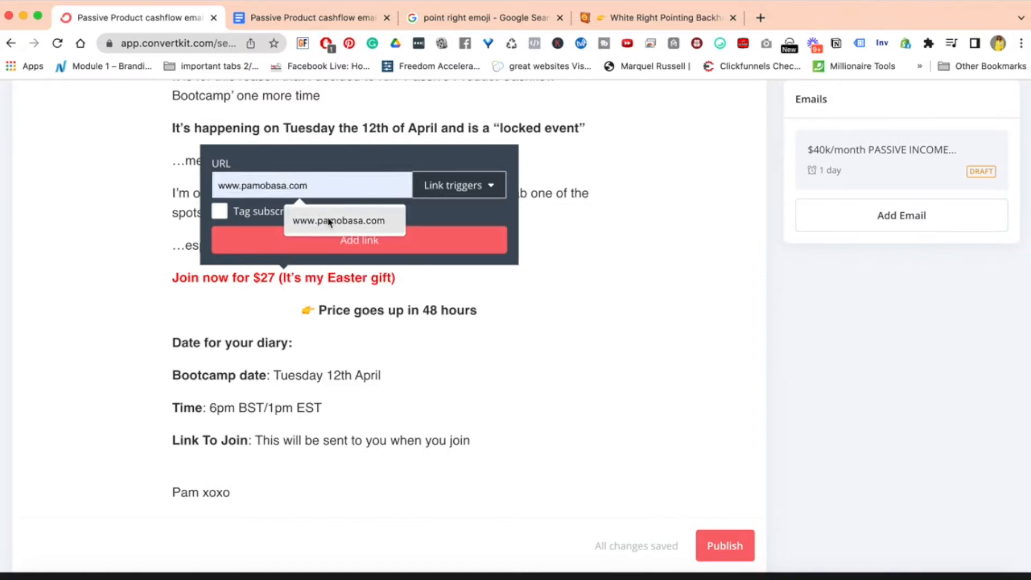
left_click(329, 220)
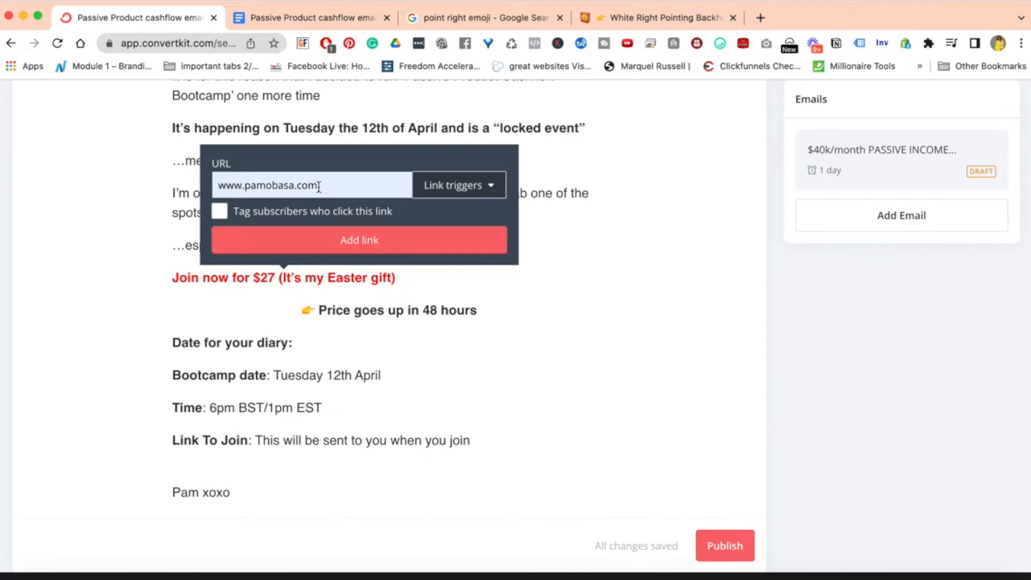
Turn on tagging of subscribers who click the link and browse the existing tags
left_click(220, 212)
left_click(266, 206)
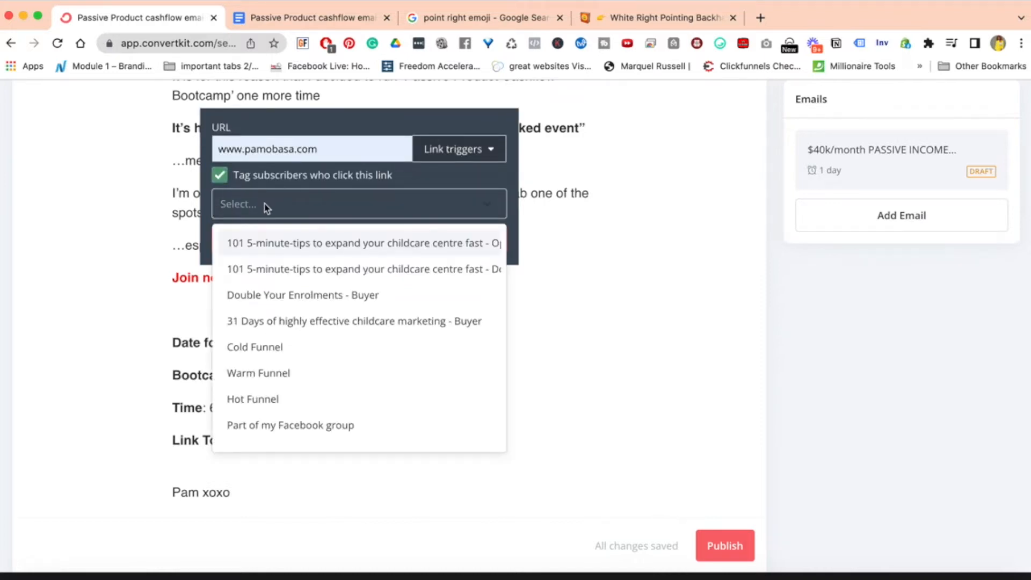
scroll(289, 356, "down", 15)
scroll(290, 357, "down", 20)
scroll(289, 356, "down", 15)
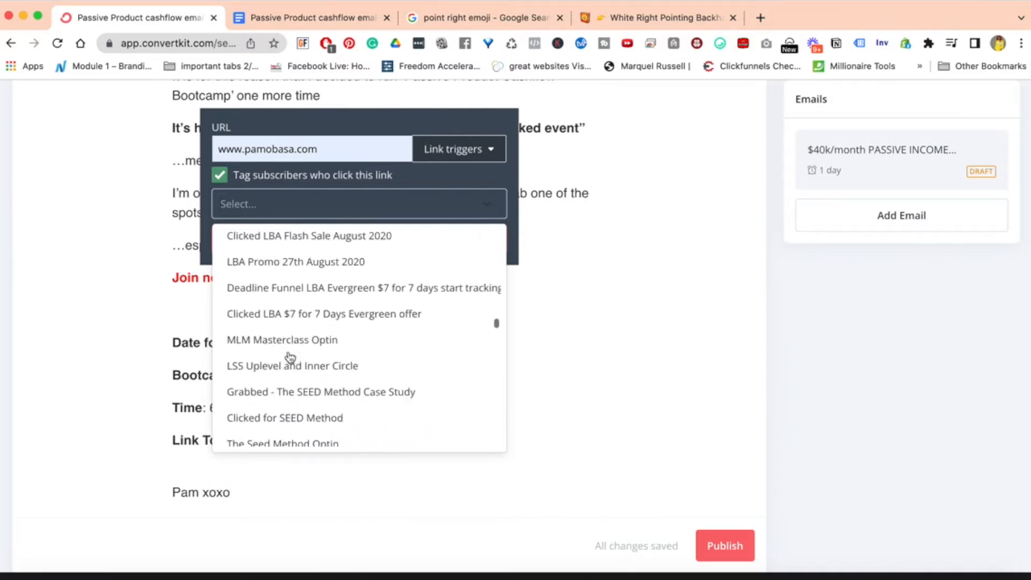
left_click(254, 209)
left_click(241, 208)
type("fff")
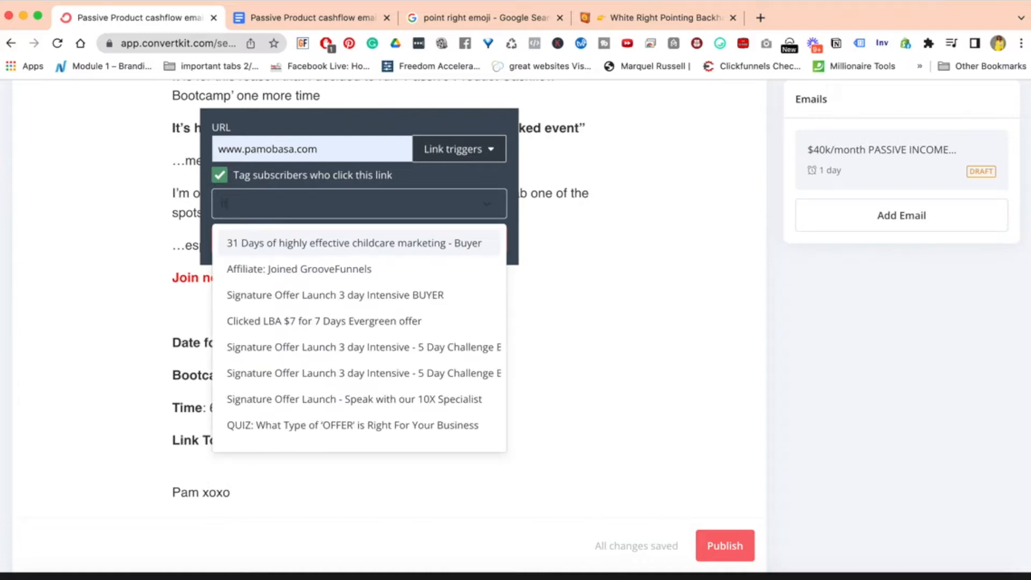
key("BackSpace")
key("BackSpace")
key("BackSpace")
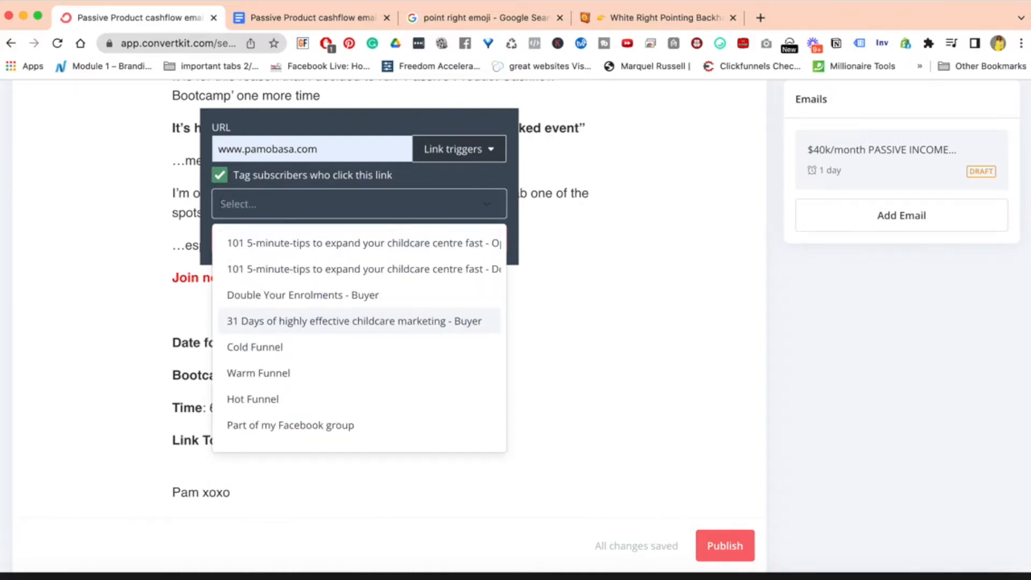
type("de")
key("BackSpace")
key("BackSpace")
Create the new tag "Tag for DEMO" for subscribers who click the link, and add the link to the line
type("Ta")
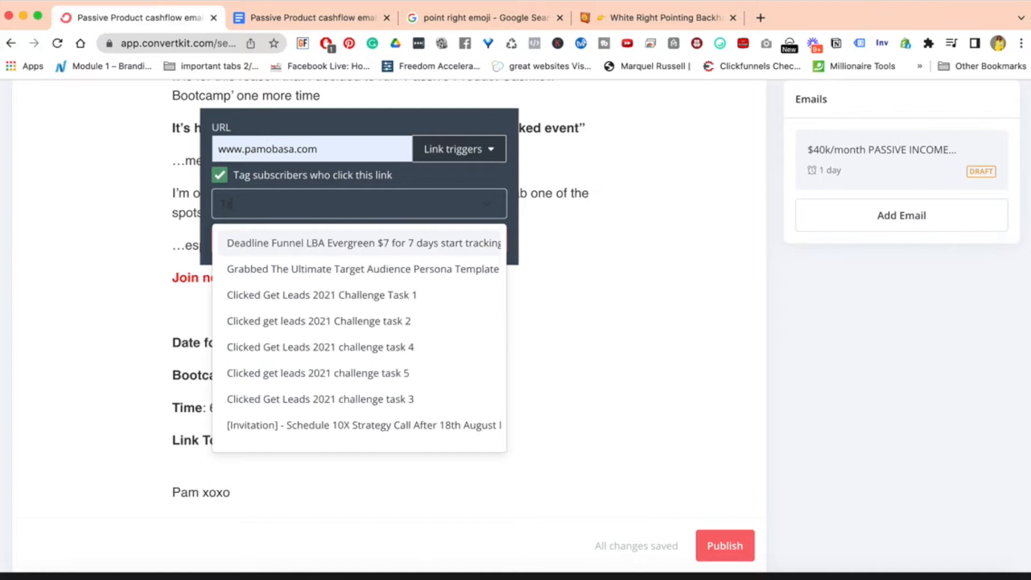
type("g for DEMO")
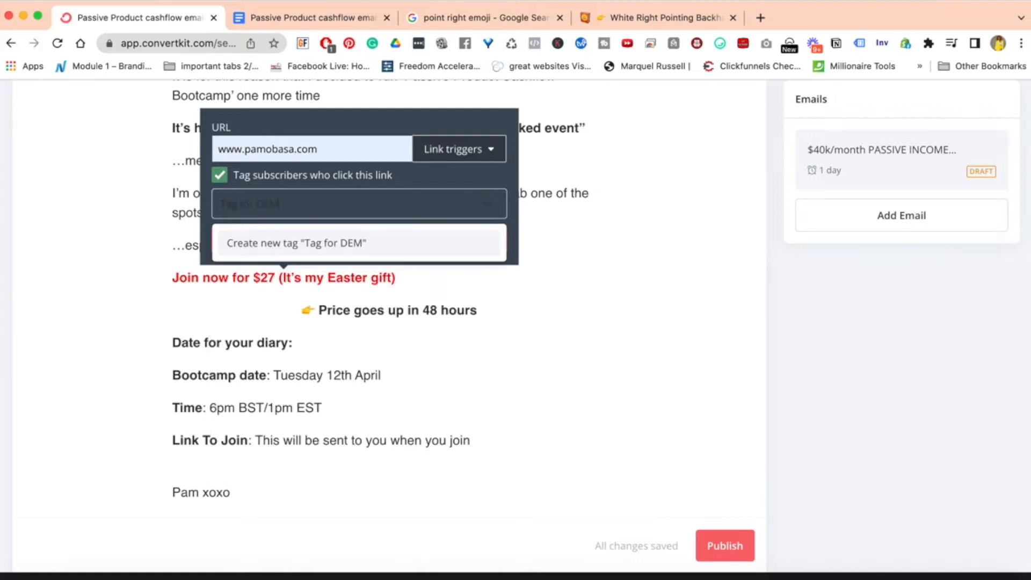
left_click(325, 243)
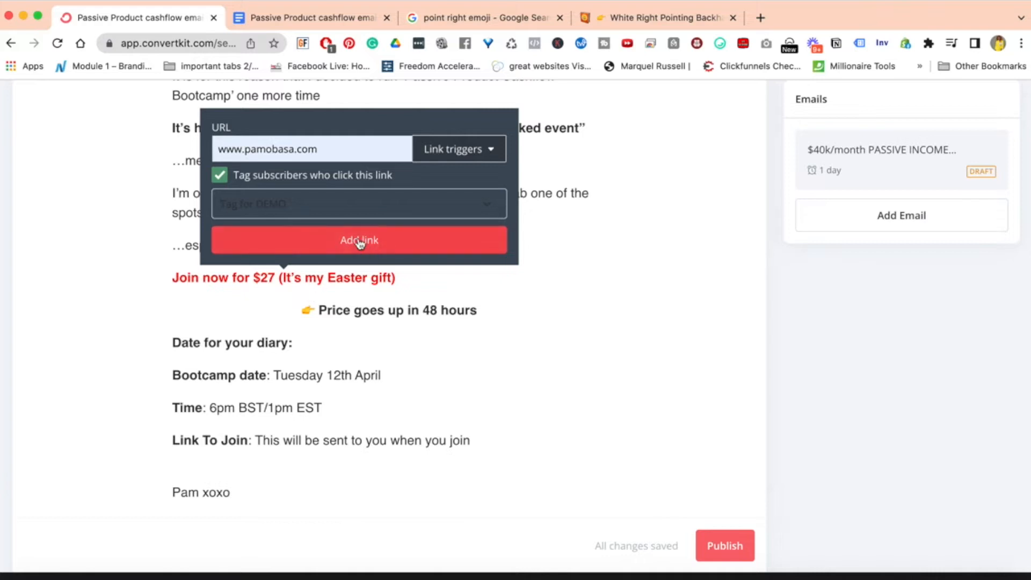
left_click(379, 242)
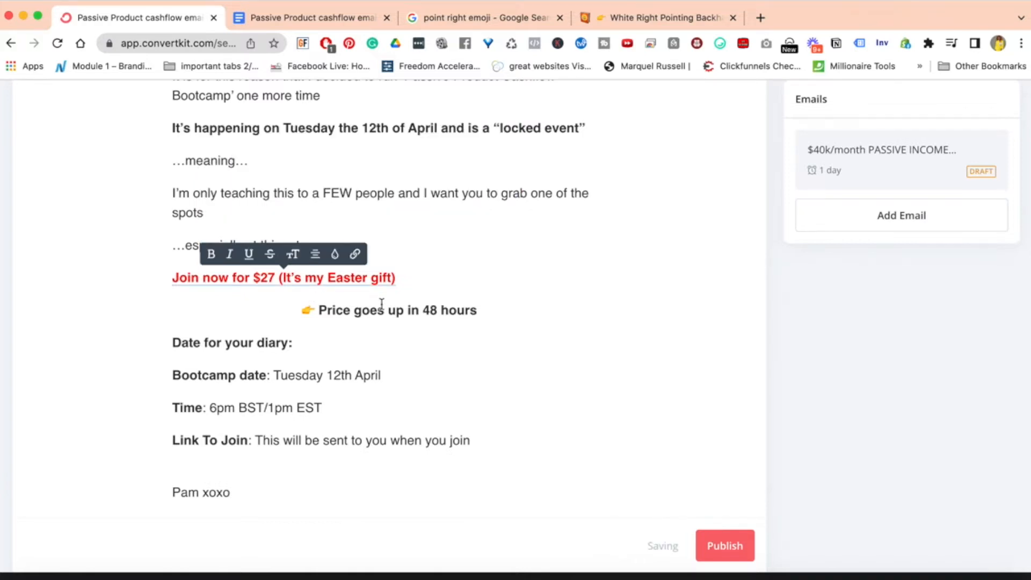
left_click(172, 289)
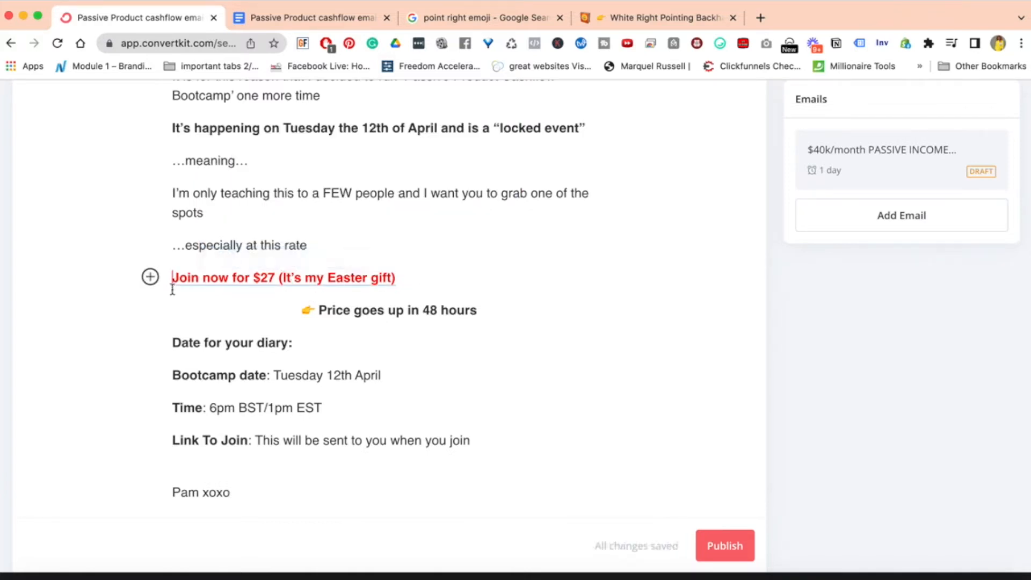
left_click(273, 284)
triple_click(324, 278)
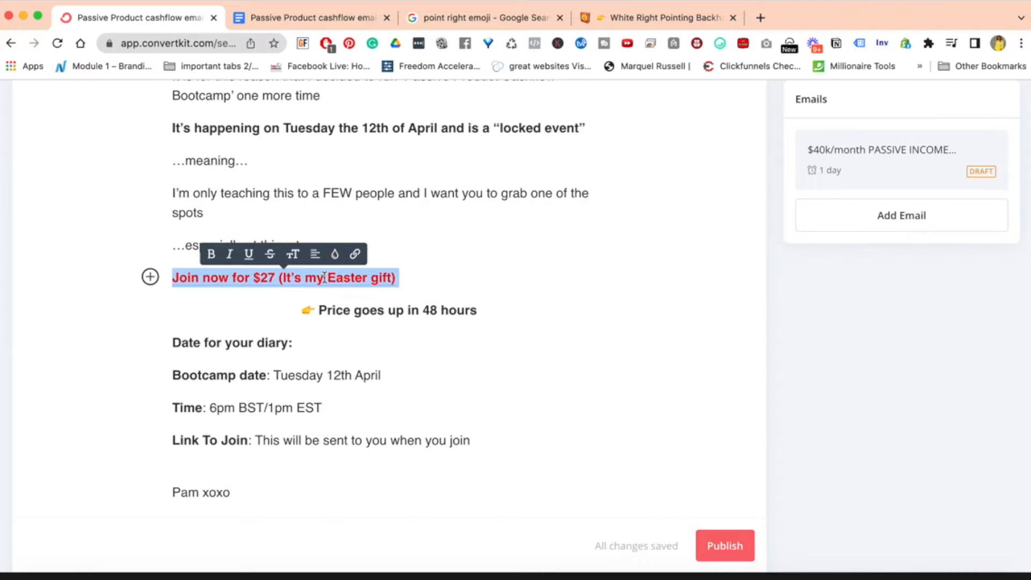
left_click(547, 272)
Set the email to send immediately, with a delay of 0 days and every weekday kept enabled
scroll(547, 272, "up", 10)
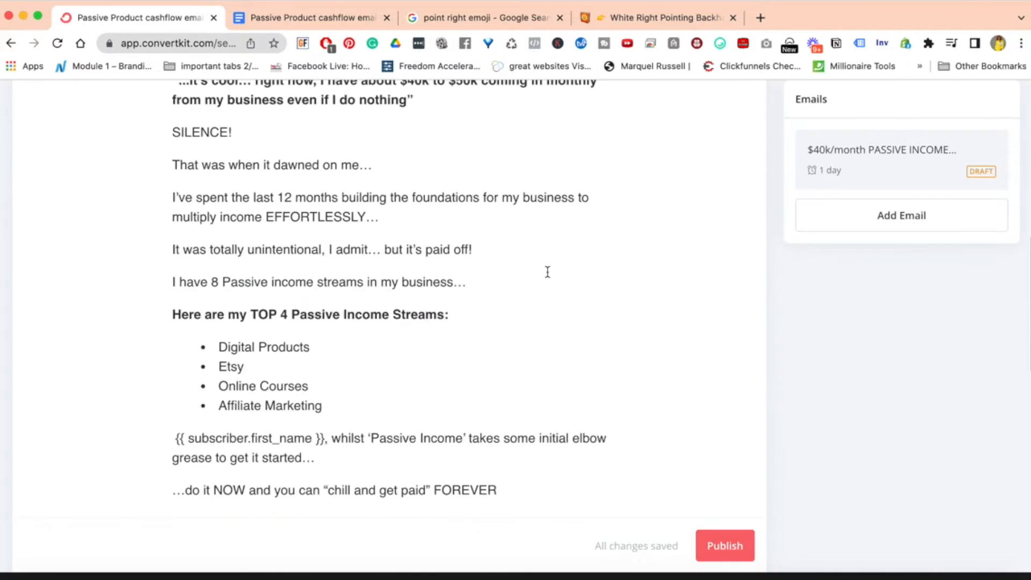
scroll(547, 273, "up", 6)
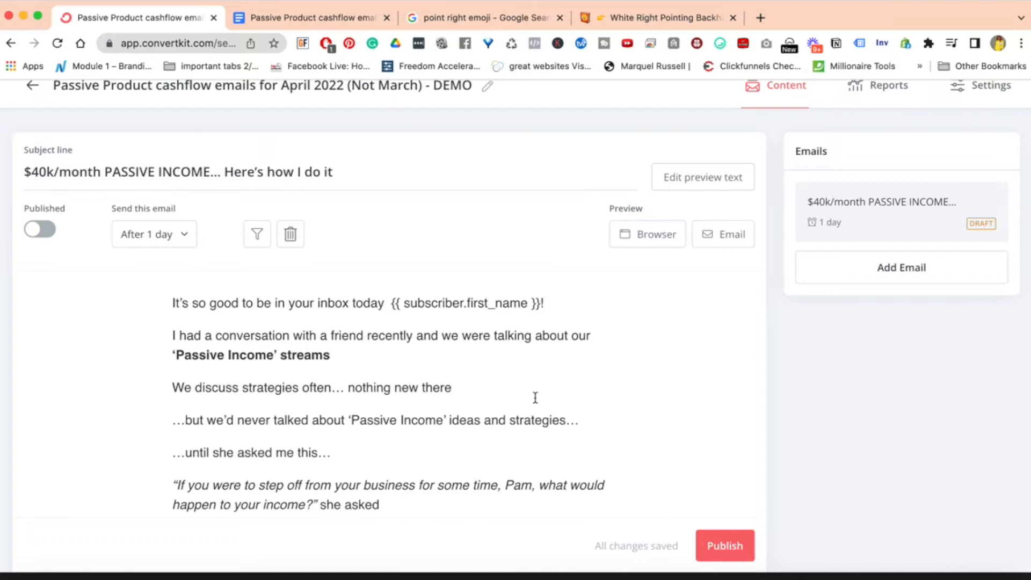
scroll(513, 430, "down", 3)
scroll(518, 460, "up", 5)
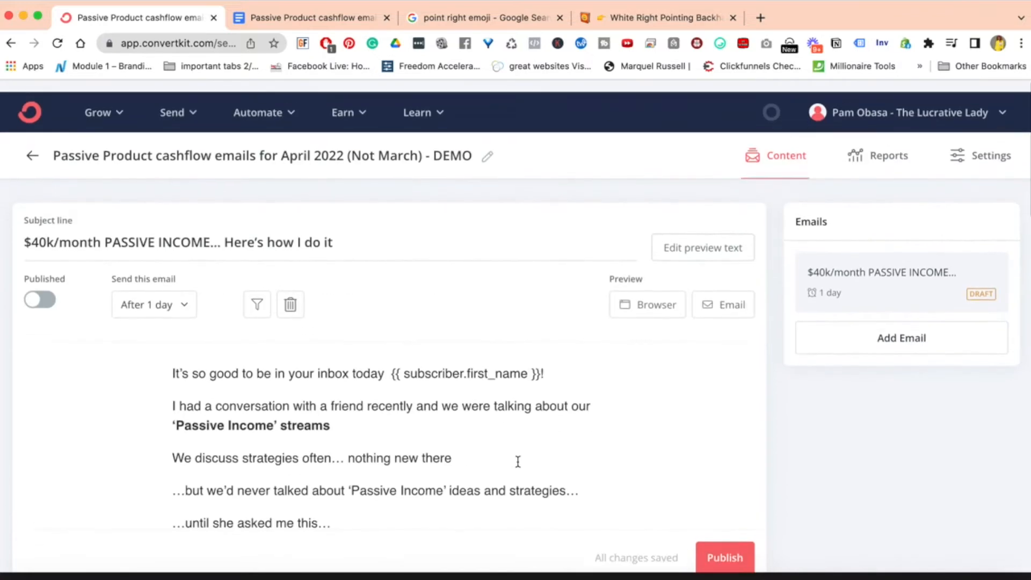
left_click(192, 294)
left_click(392, 430)
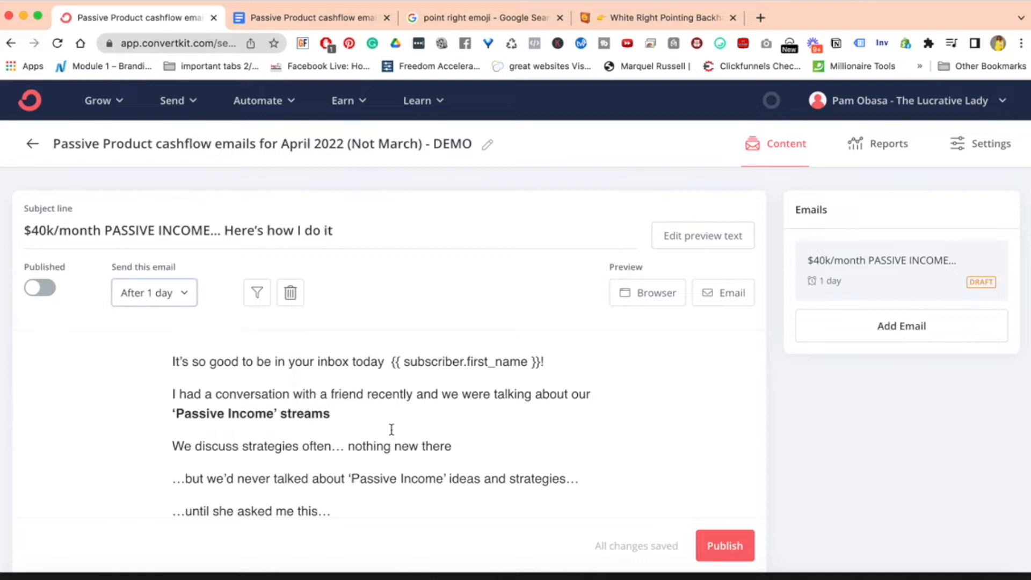
left_click(186, 295)
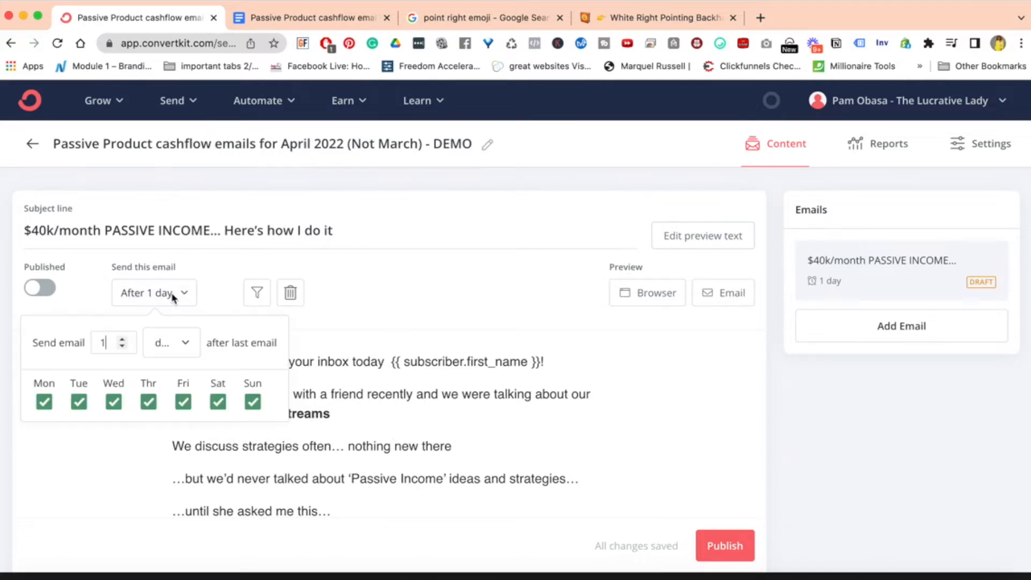
left_click(118, 349)
left_click(122, 347)
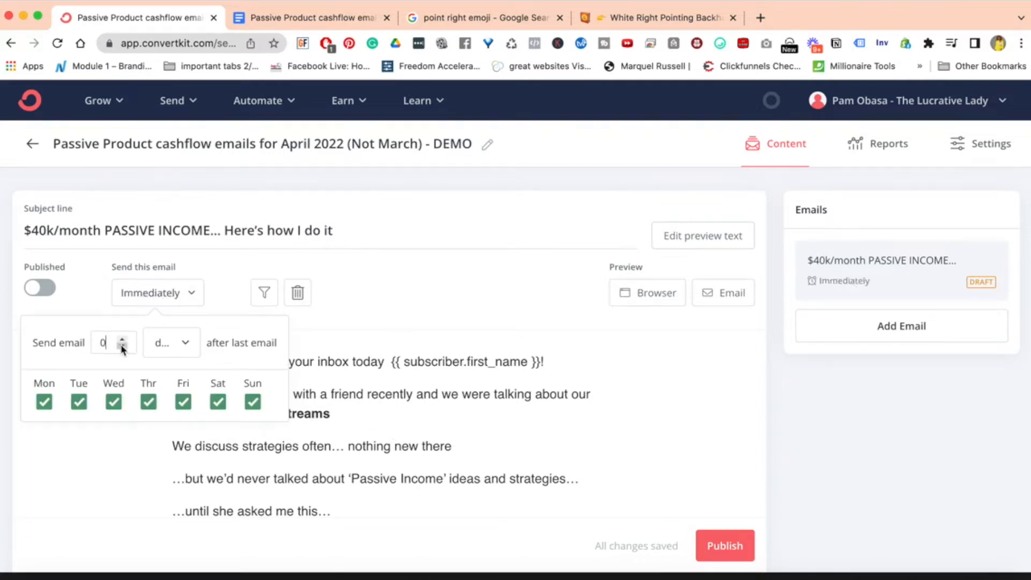
left_click(472, 378)
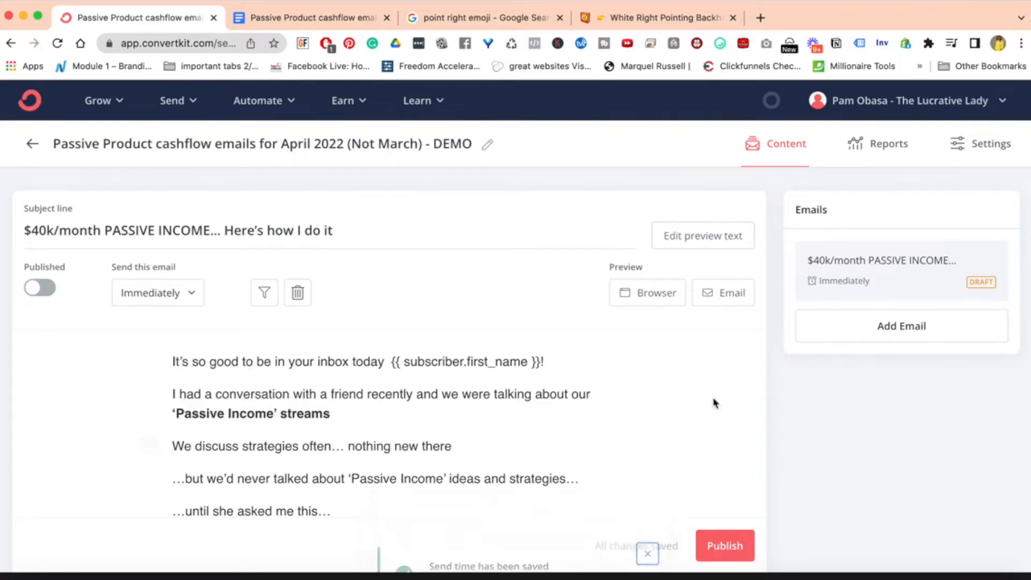
Add a filter excluding subscribers who have the tag "Get Leads 2021 Challenge UNSUBSCRIBE" from this email
scroll(345, 423, "down", 5)
scroll(345, 423, "down", 2)
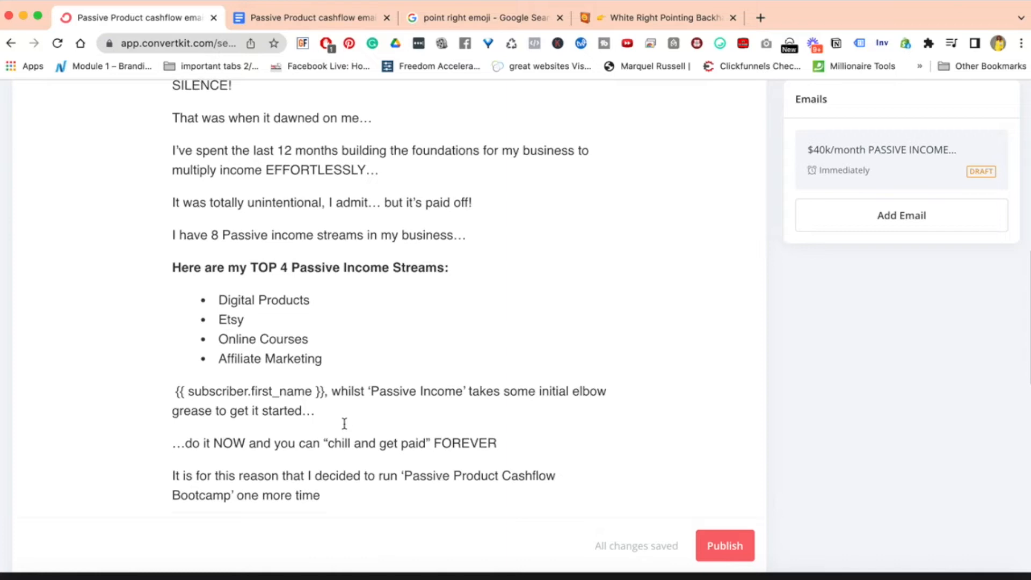
scroll(344, 421, "up", 15)
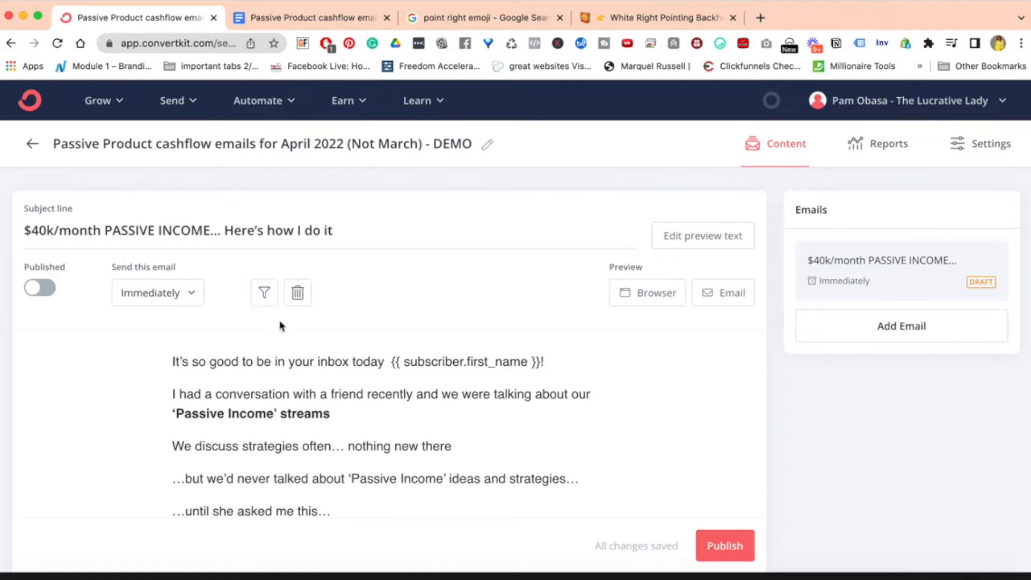
left_click(265, 304)
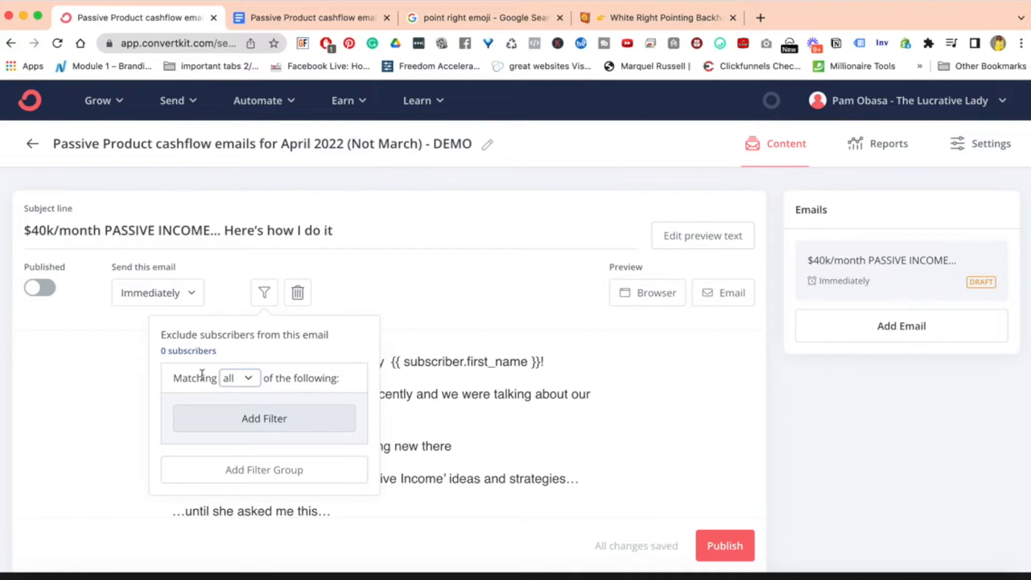
left_click(234, 425)
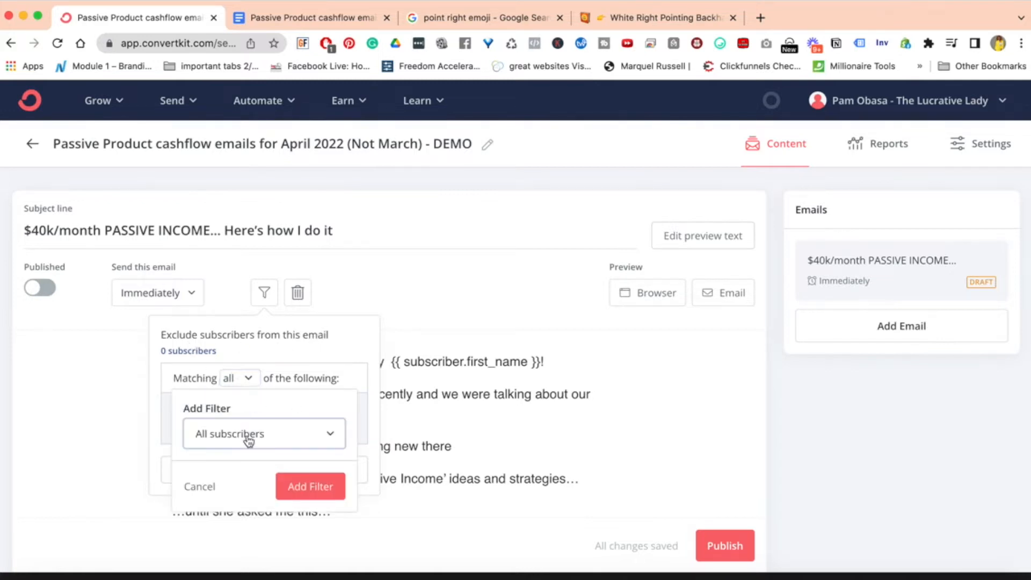
left_click(247, 435)
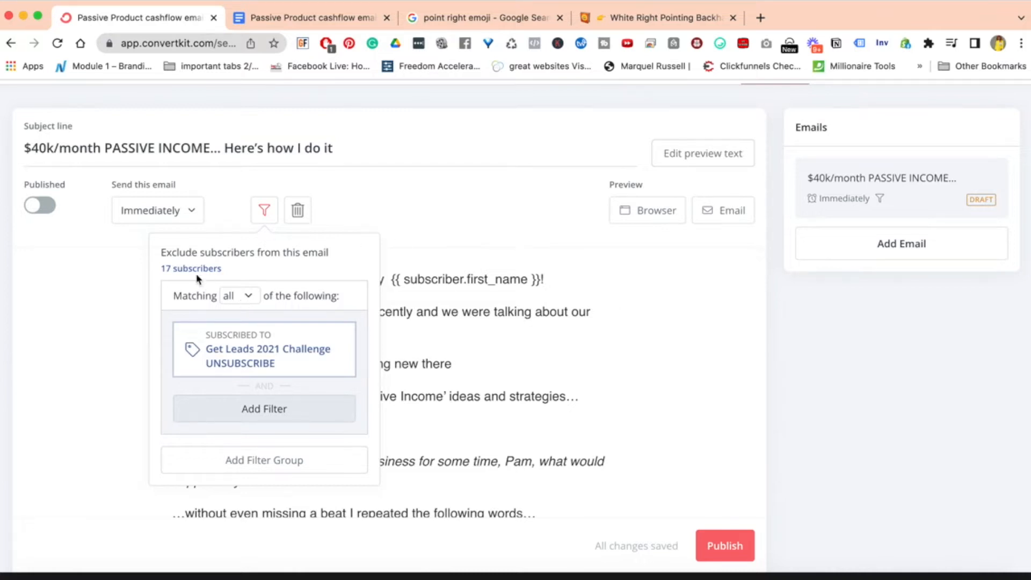
left_click(472, 330)
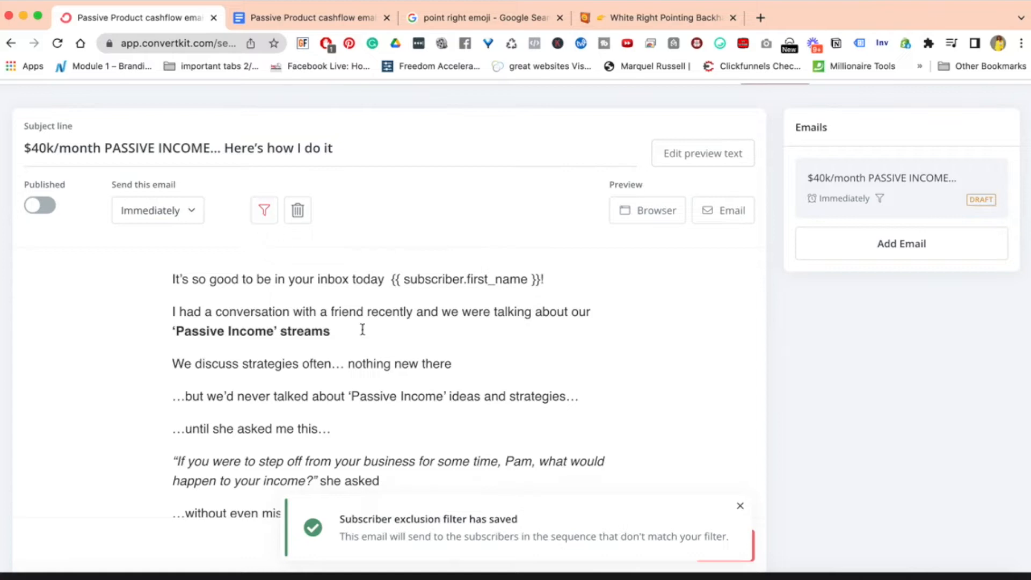
Review the finished email from end to end and publish it
scroll(546, 368, "down", 15)
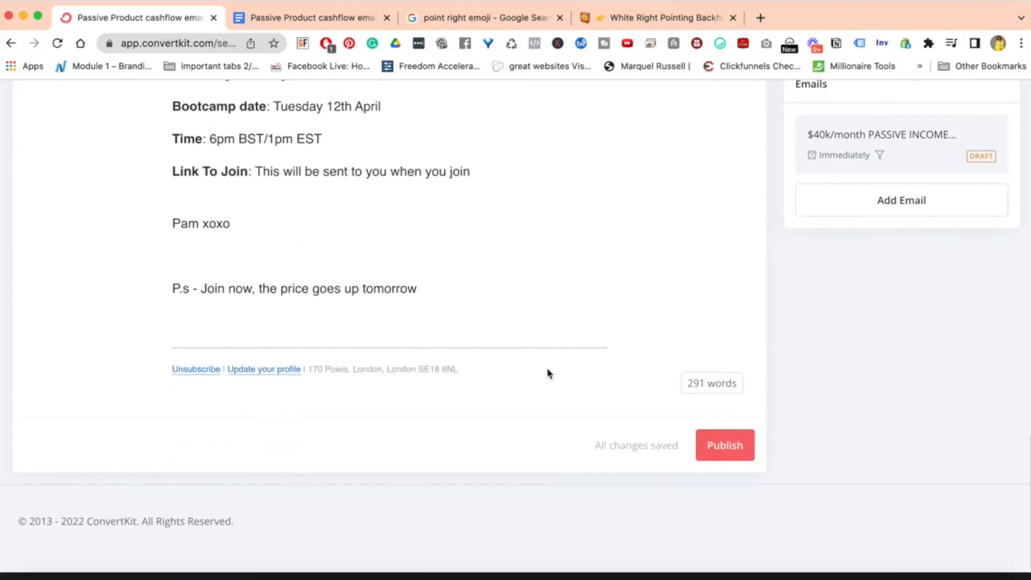
scroll(546, 367, "up", 8)
scroll(546, 368, "up", 15)
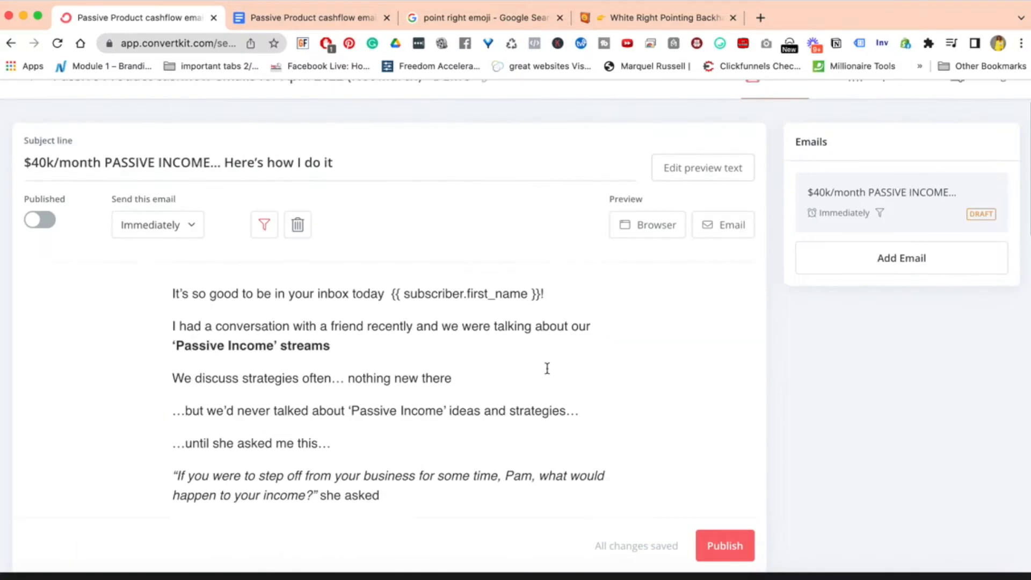
left_click(740, 547)
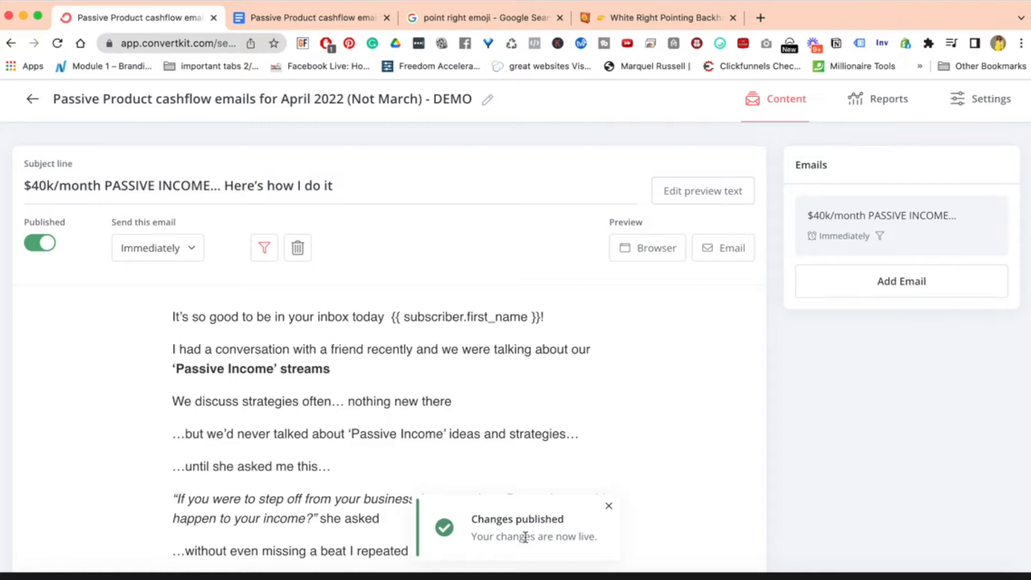
Add a second email to the sequence with the Email 2 subject from the draft document, "Digital Products Created From Will Smiths Slap???"
left_click(888, 283)
left_click(321, 17)
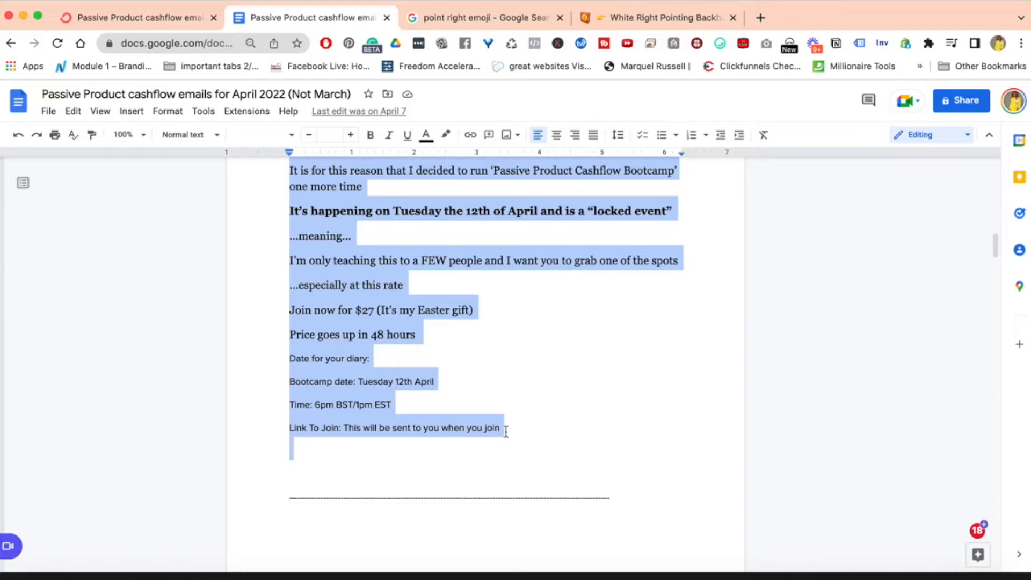
scroll(500, 425, "down", 10)
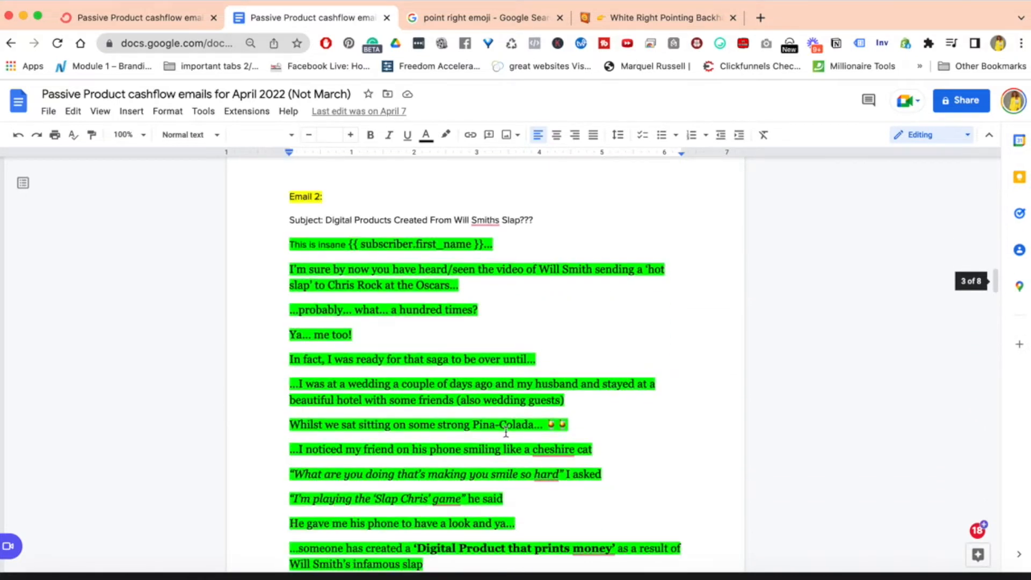
left_click_drag(539, 220, 335, 220)
key("ctrl+c")
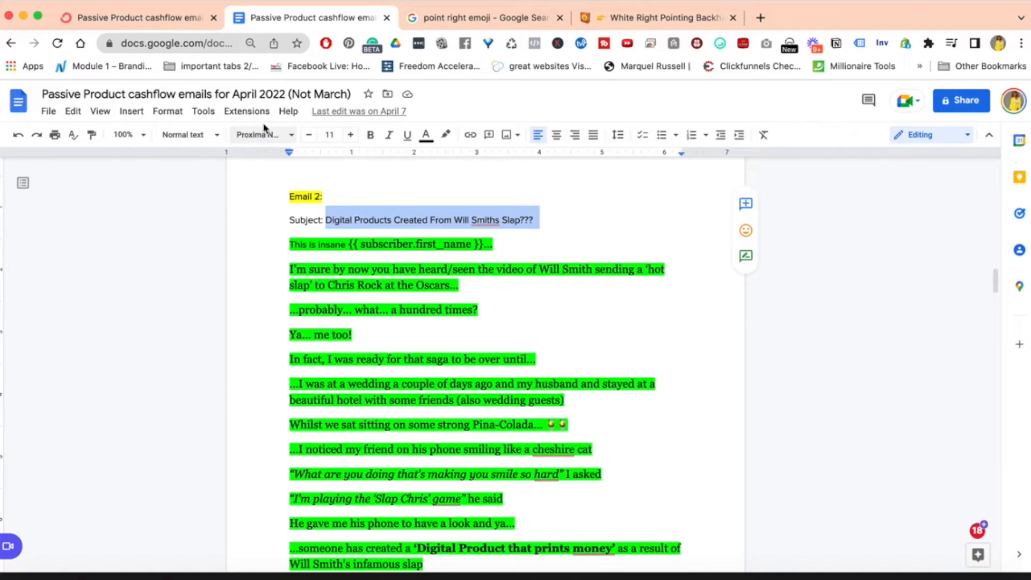
left_click(163, 8)
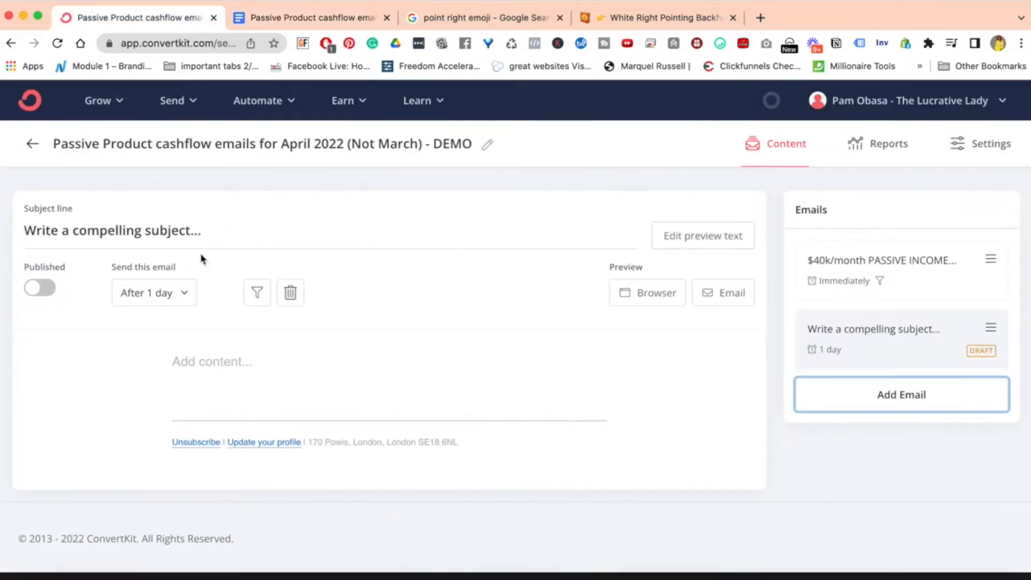
left_click(191, 246)
key("ctrl+v")
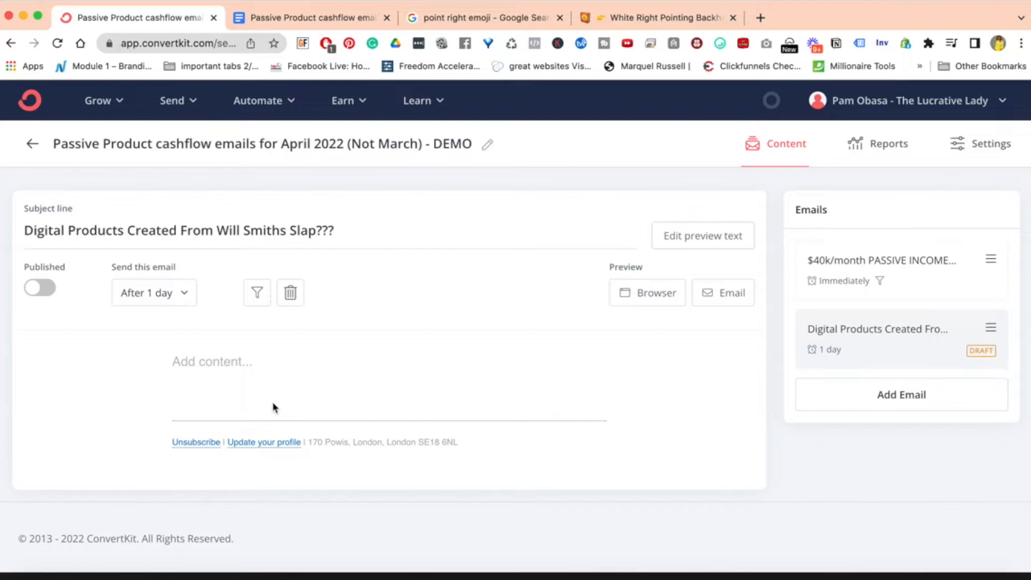
Copy the Email 2 body from the draft document, from "This is insane" through the sign-off, and paste it as the new email's content
left_click(340, 16)
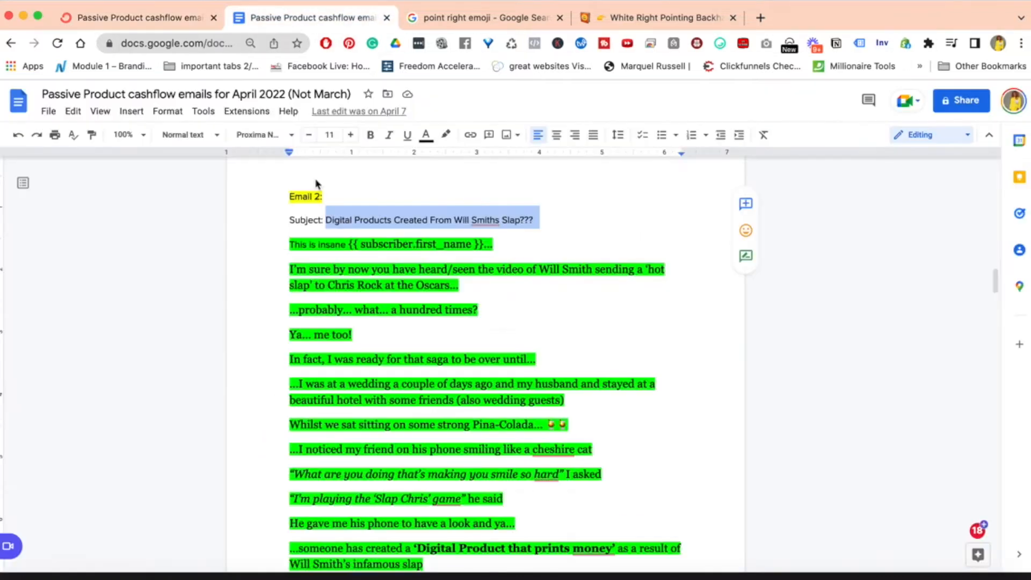
left_click_drag(289, 245, 456, 454)
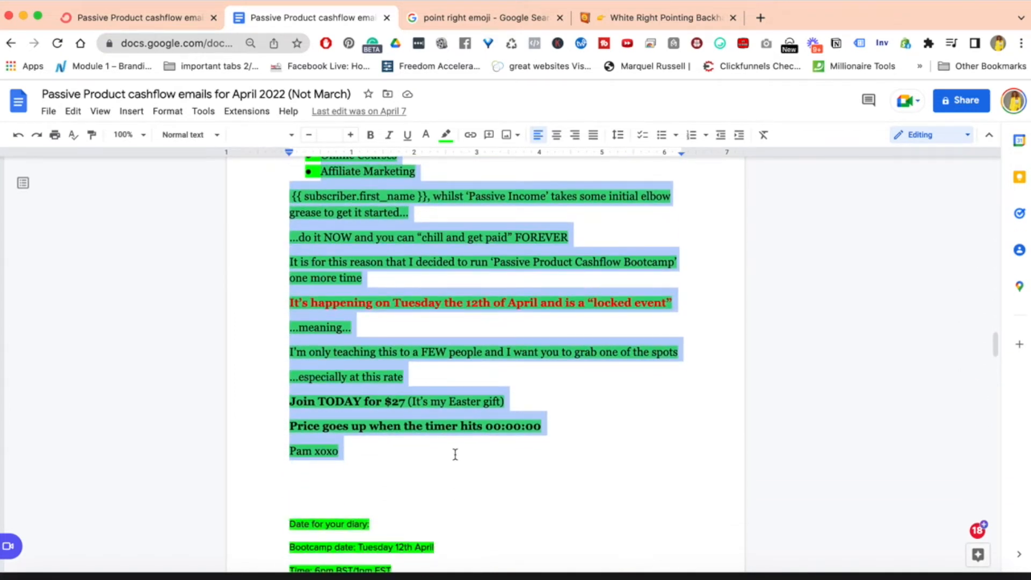
scroll(455, 454, "up", 7)
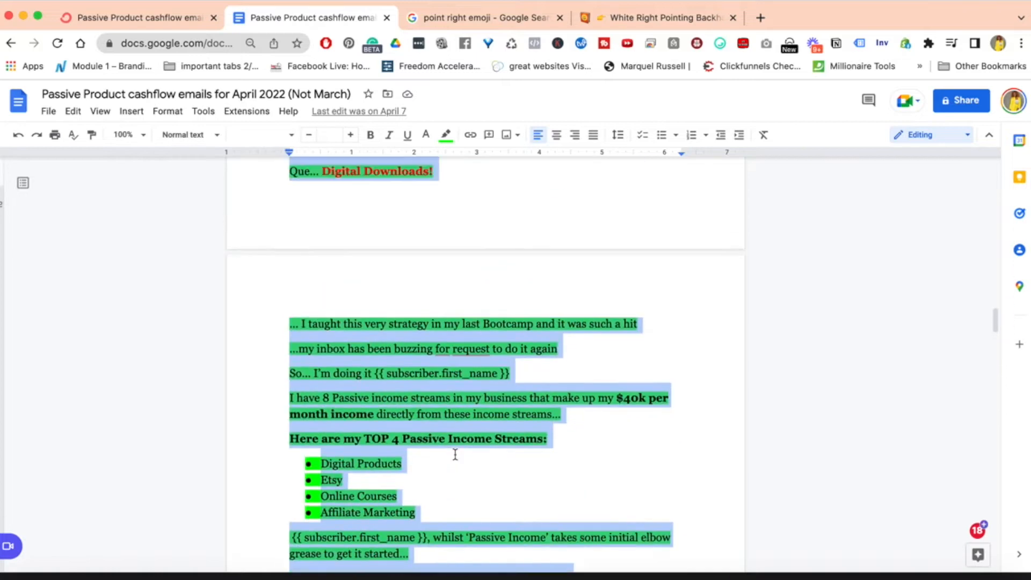
left_click(503, 392)
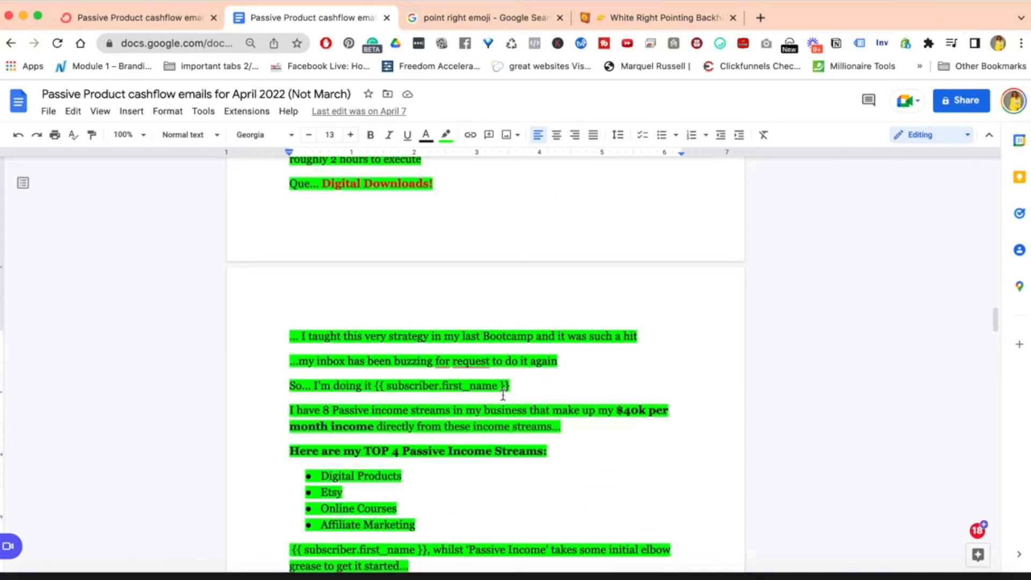
scroll(503, 394, "up", 4)
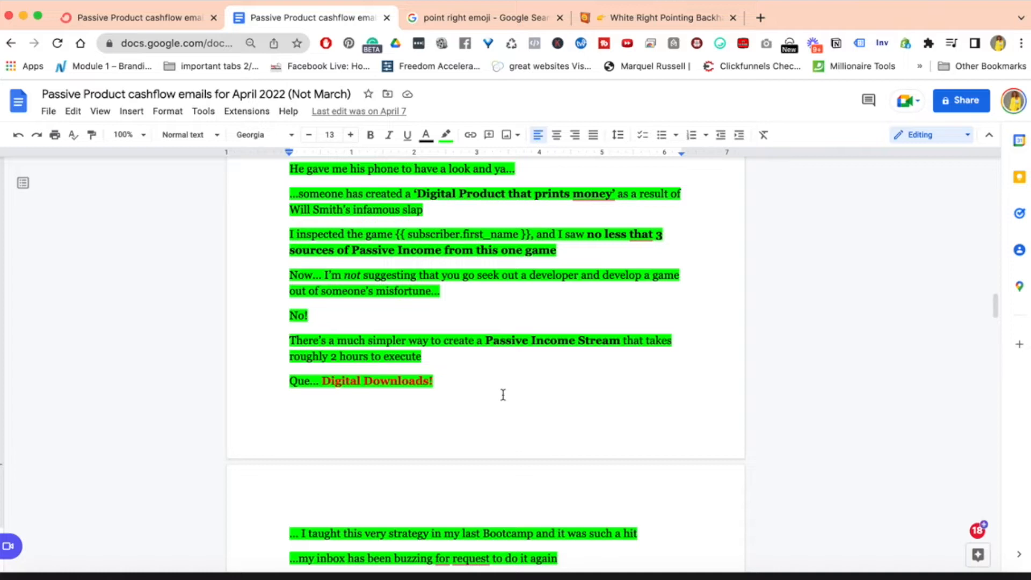
left_click(114, 94)
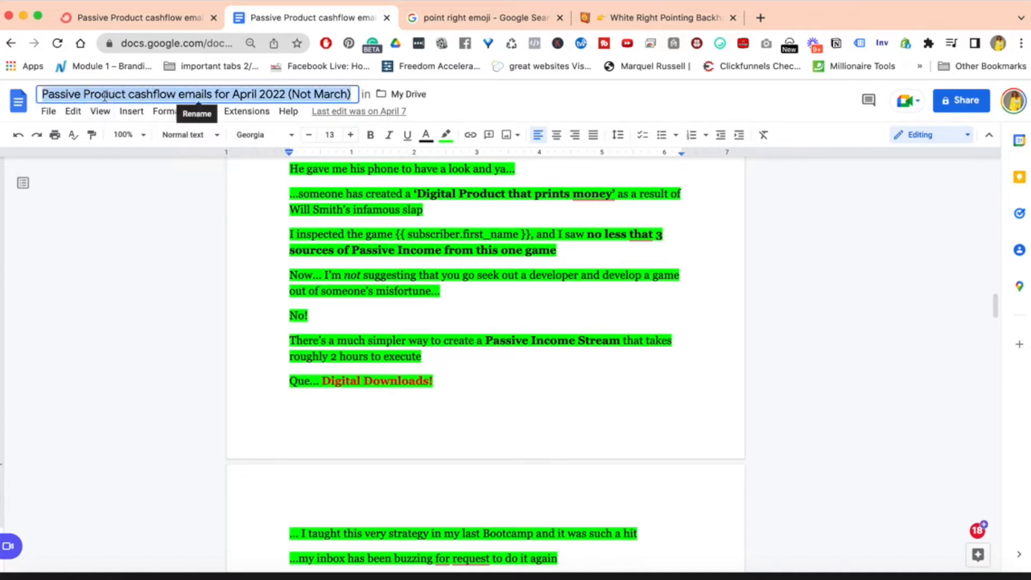
left_click(349, 290)
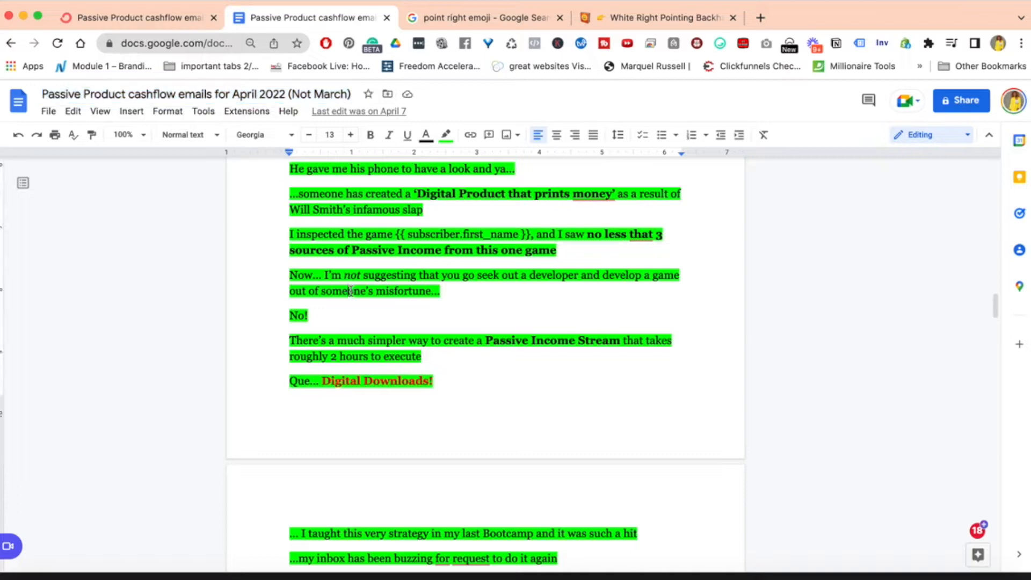
scroll(373, 302, "up", 15)
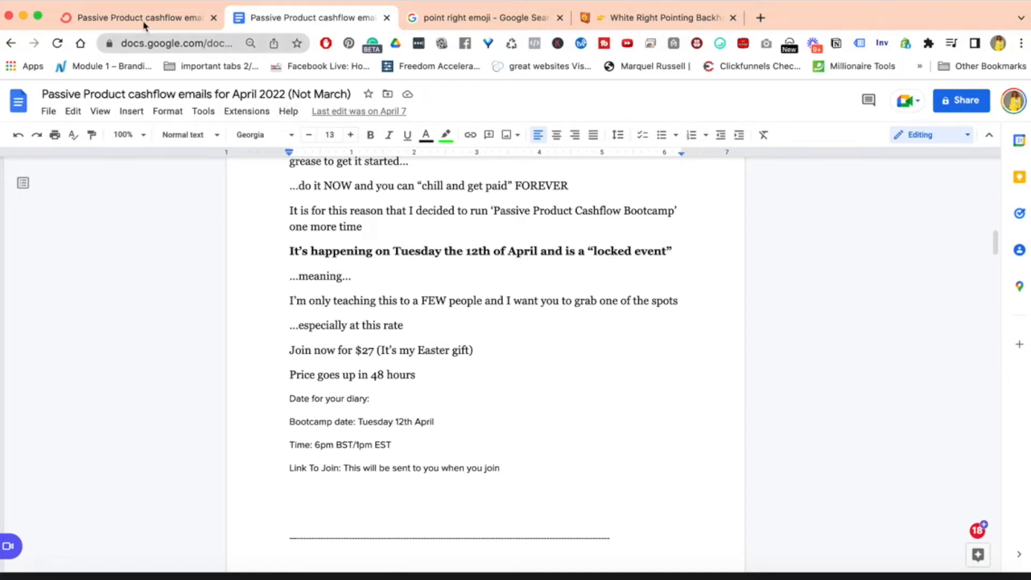
left_click(171, 20)
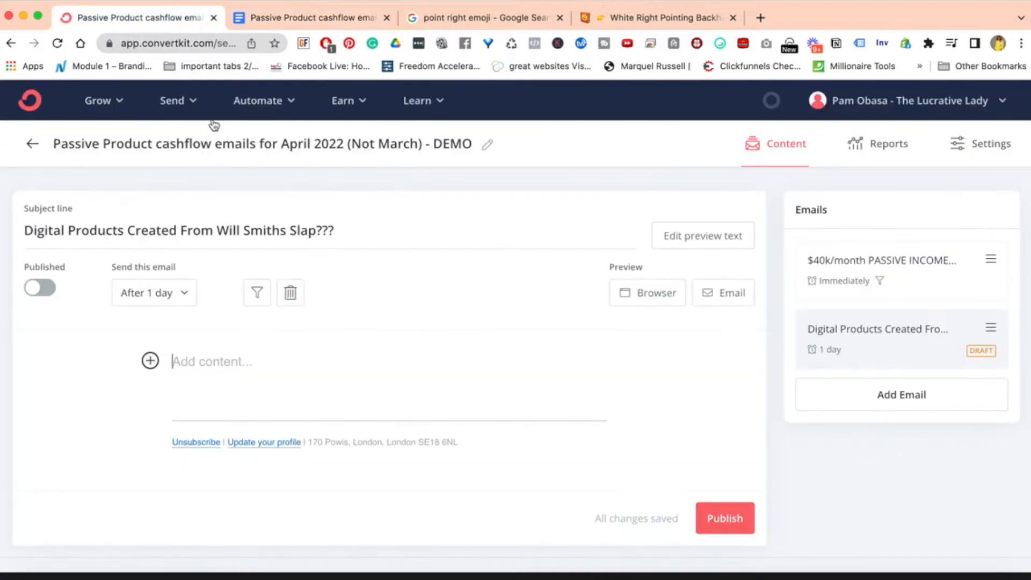
key("super+v")
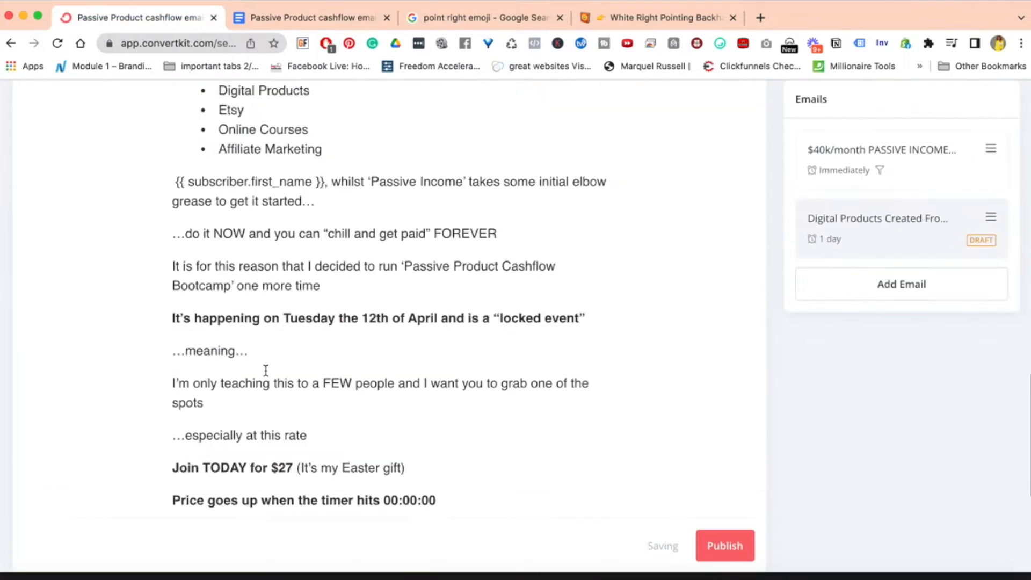
Check the 7 Day Launch plan in the draft document, and publish the second email with its one-day delay
scroll(471, 315, "up", 7)
scroll(470, 315, "up", 10)
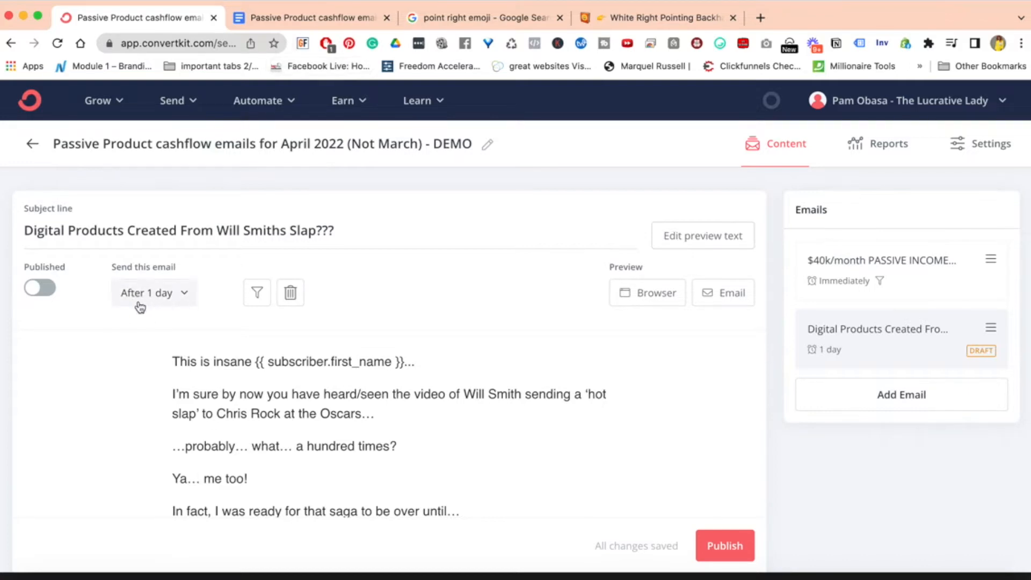
left_click(306, 19)
scroll(379, 218, "up", 15)
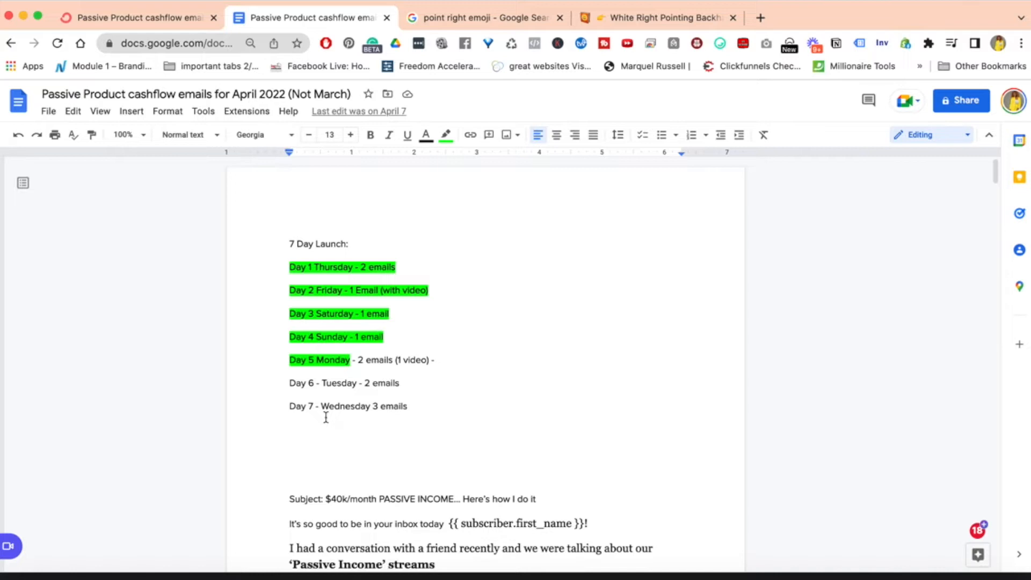
left_click(143, 20)
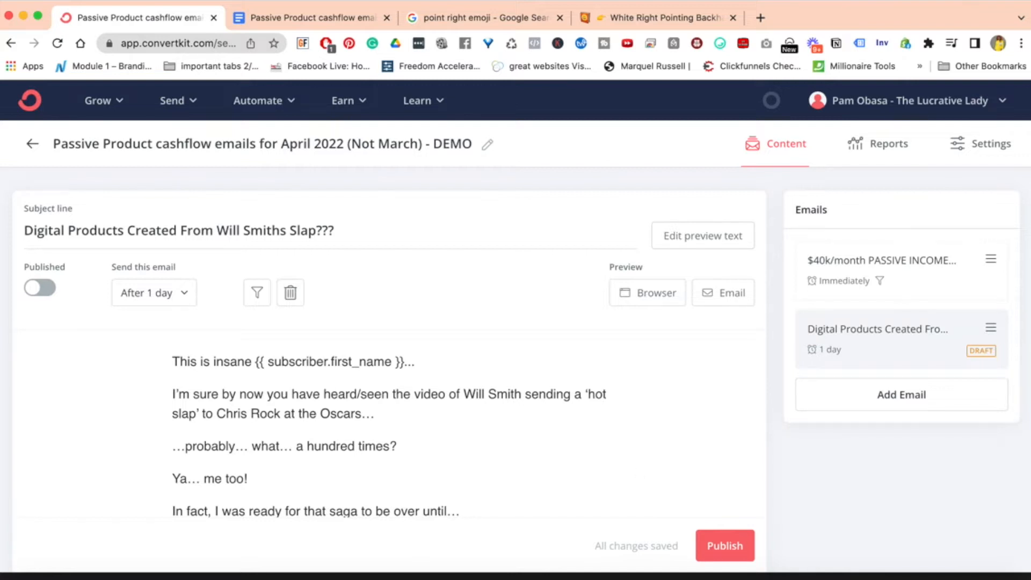
left_click(741, 545)
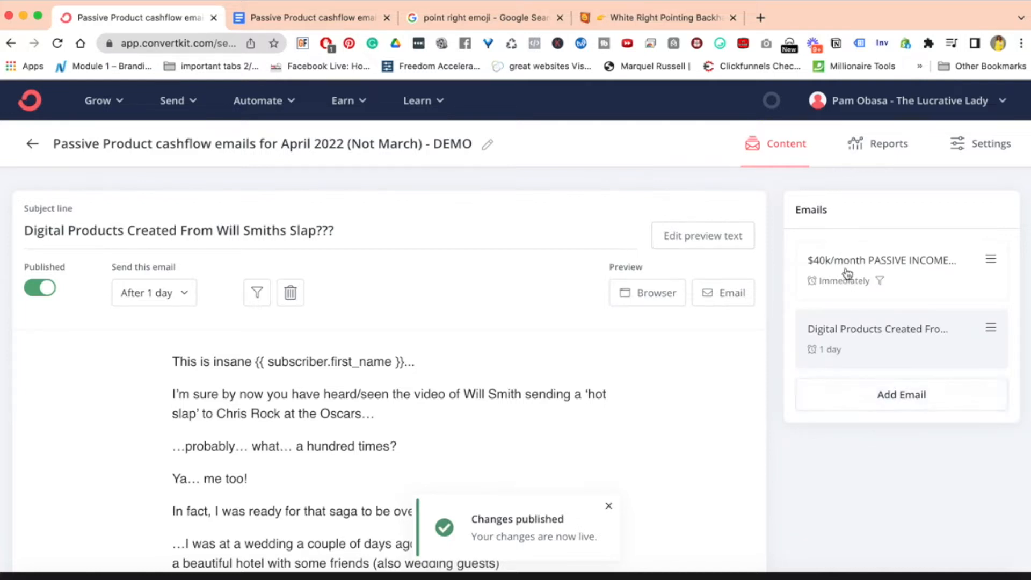
Try placing the Digital Products email before the $40k/month email, and restore and save the original order
left_click(990, 262)
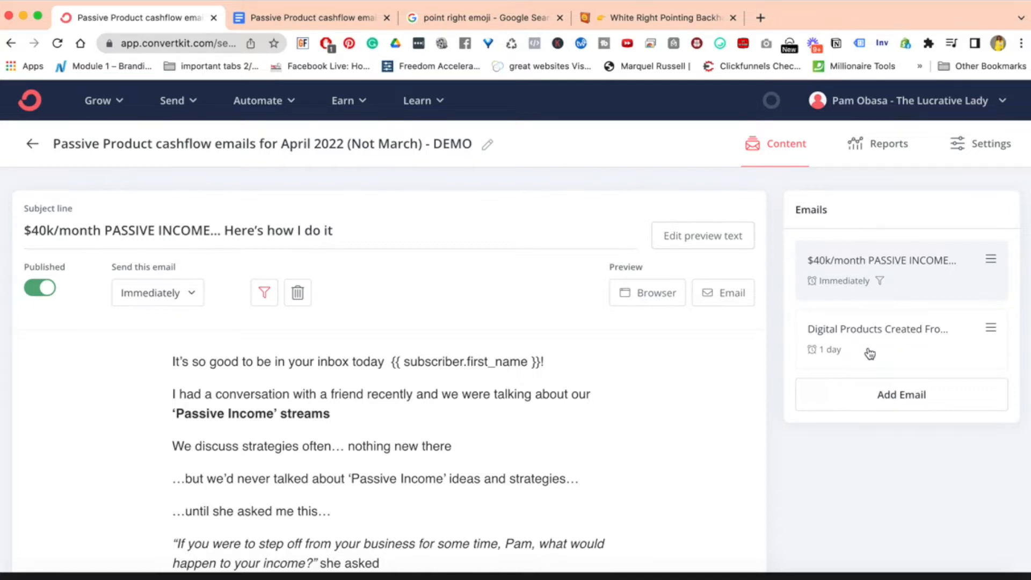
left_click_drag(992, 334, 991, 258)
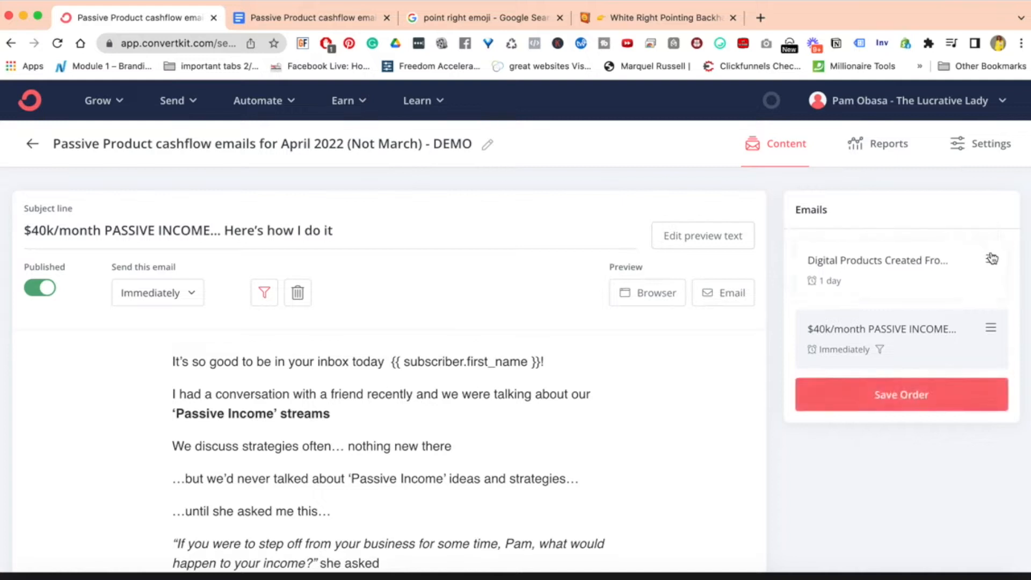
left_click_drag(989, 329, 988, 264)
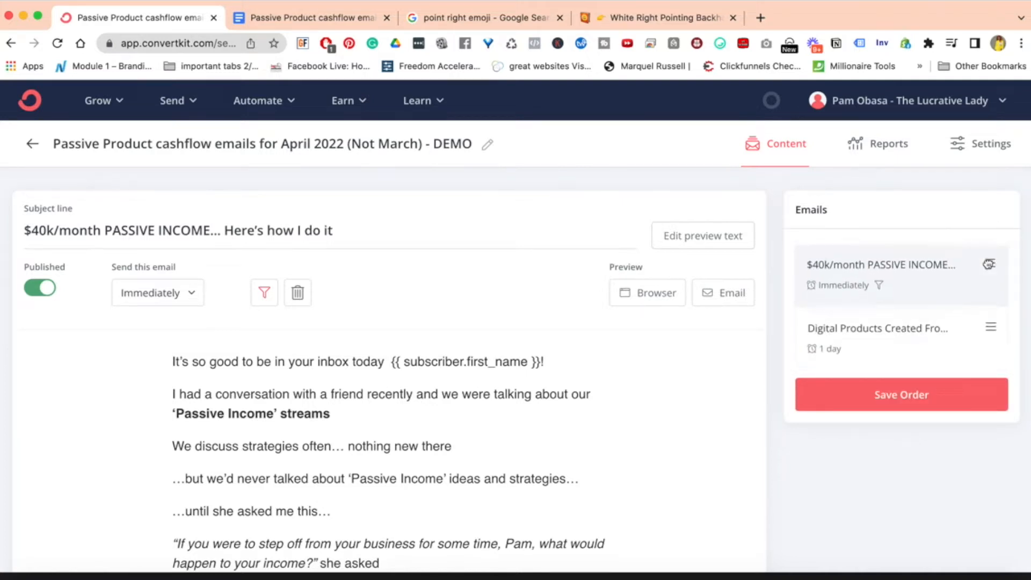
left_click(883, 394)
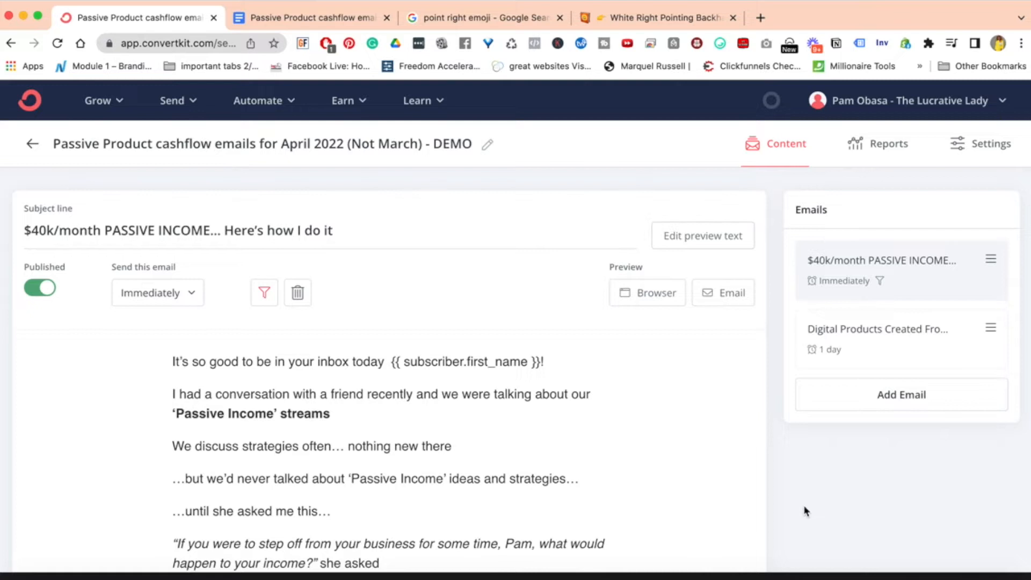
Examine the sequence's performance reports and its sender, schedule, subscriber exclusion and behavior settings
left_click(882, 146)
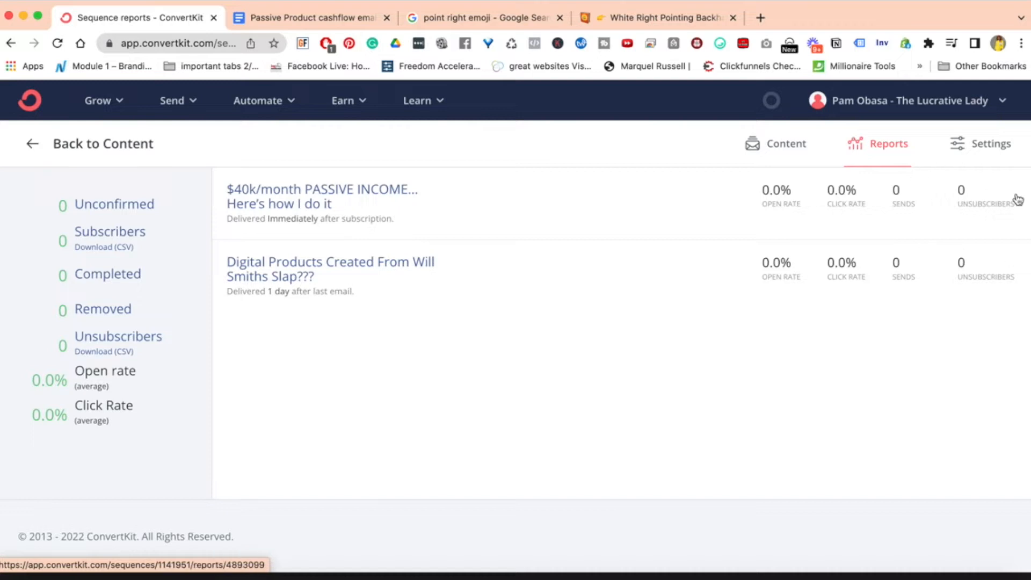
left_click(1003, 143)
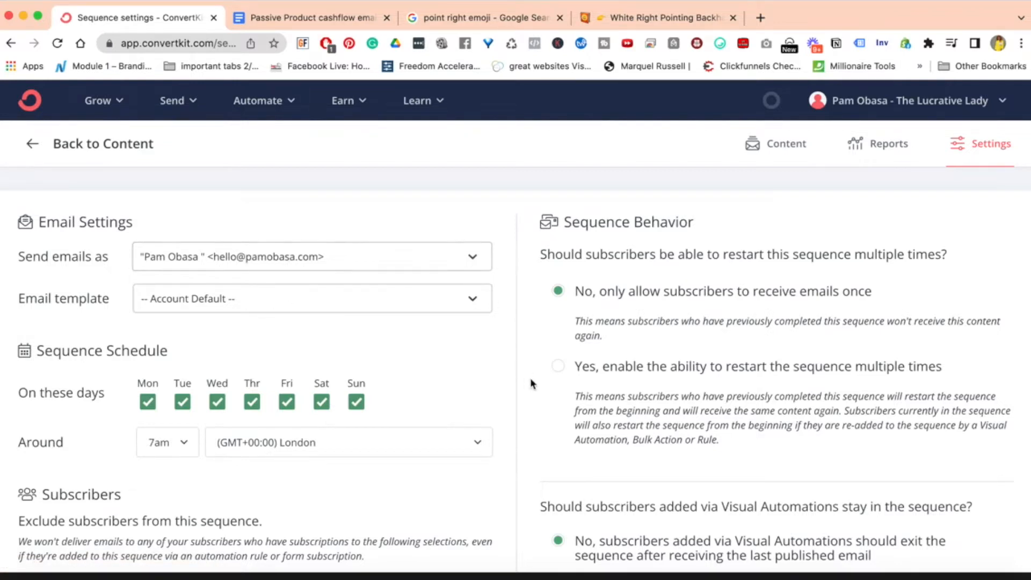
scroll(530, 382, "down", 3)
scroll(327, 301, "down", 5)
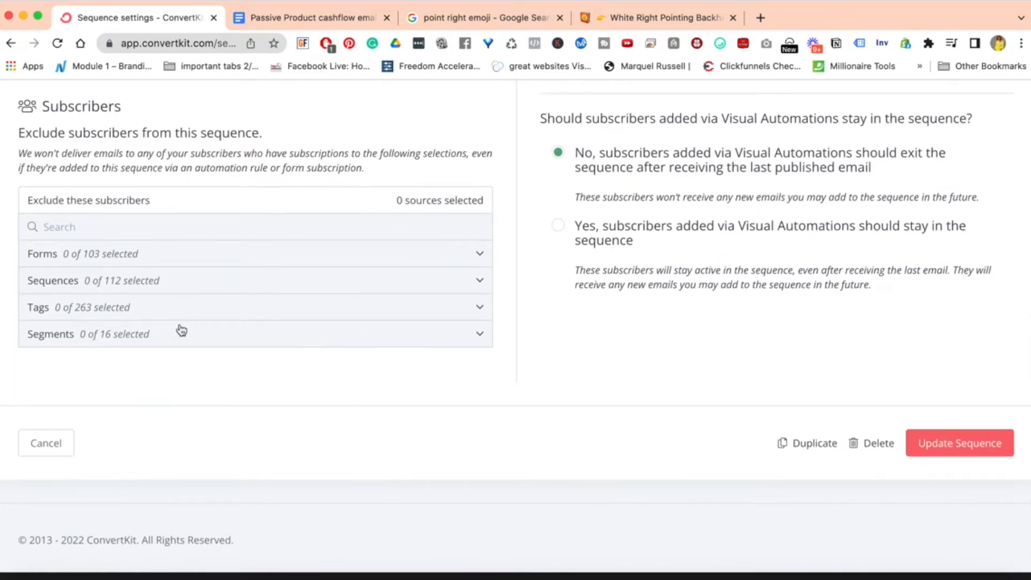
scroll(437, 317, "up", 5)
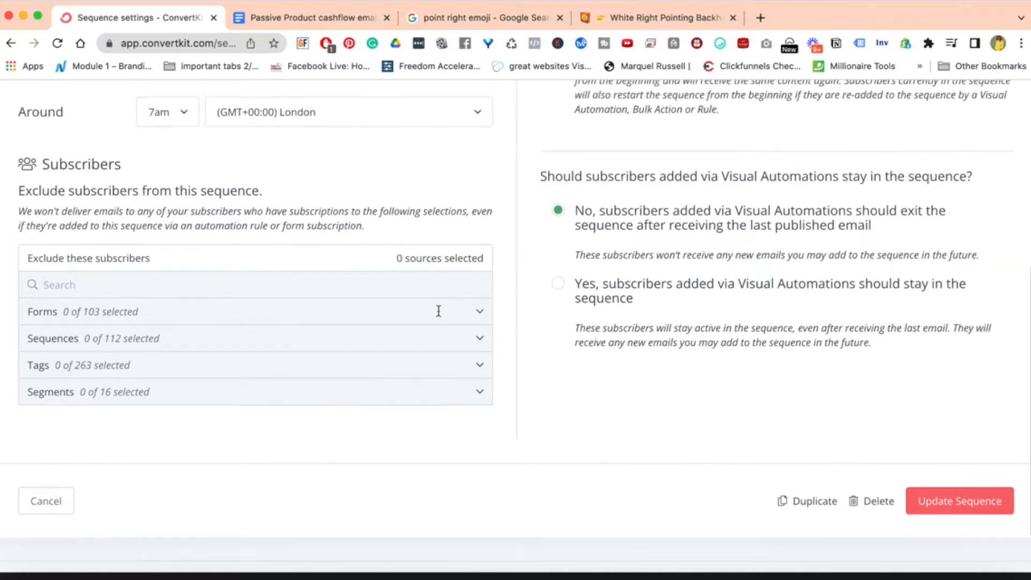
scroll(440, 317, "up", 3)
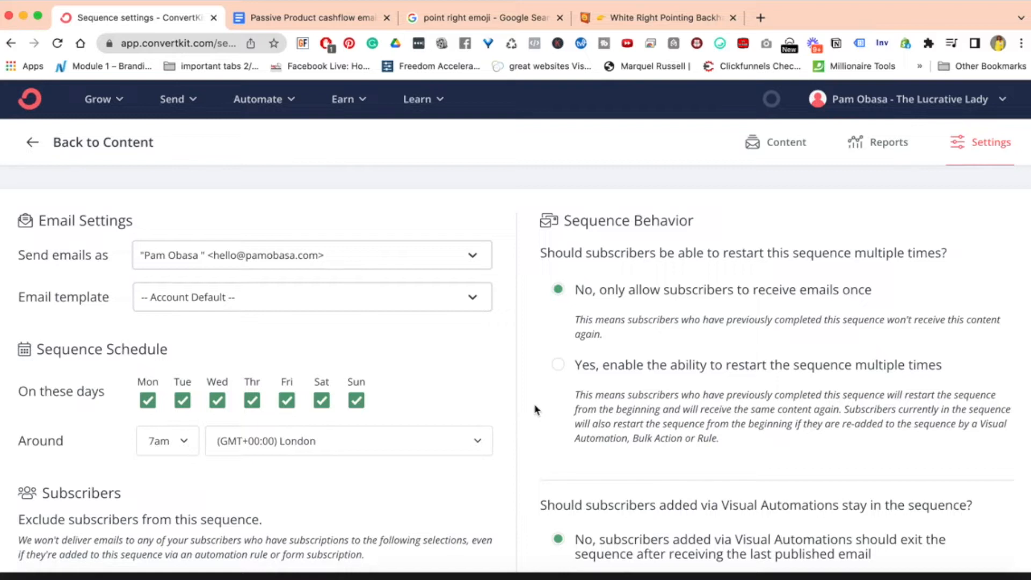
Enable restarting the sequence multiple times, have Visual Automations subscribers exit after the last published email, and update the sequence
left_click(558, 366)
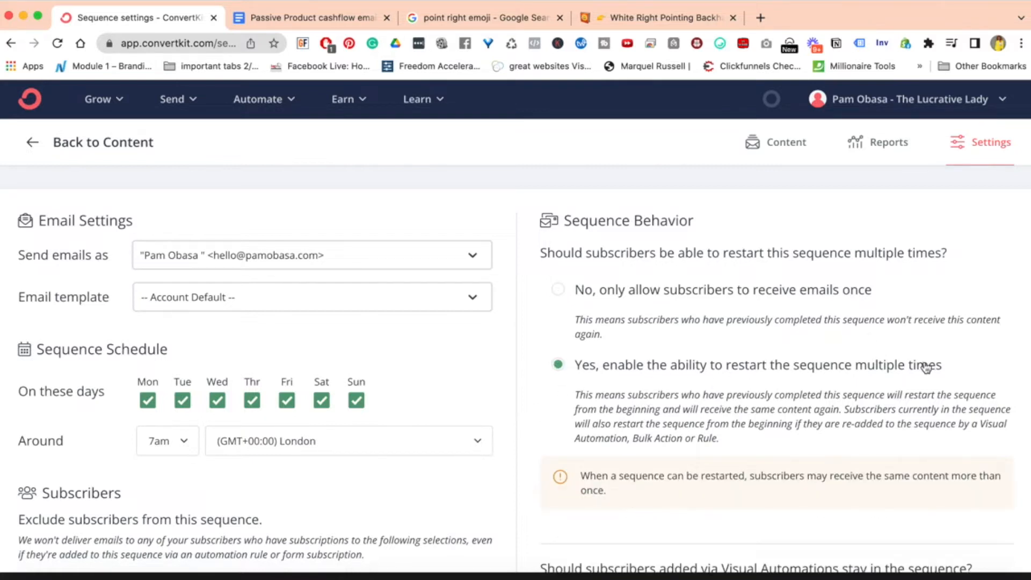
scroll(920, 405, "down", 8)
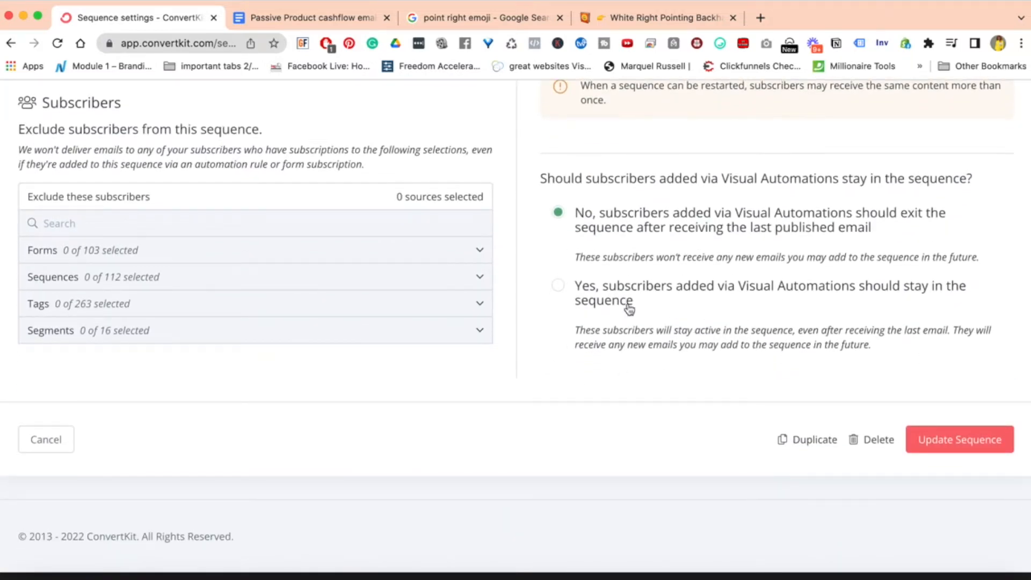
left_click(557, 293)
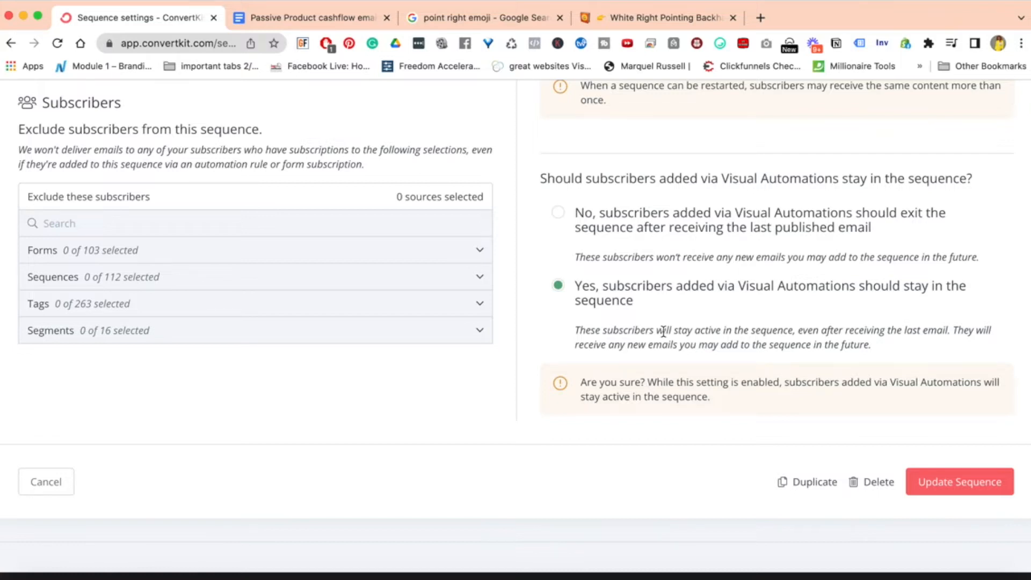
left_click(327, 18)
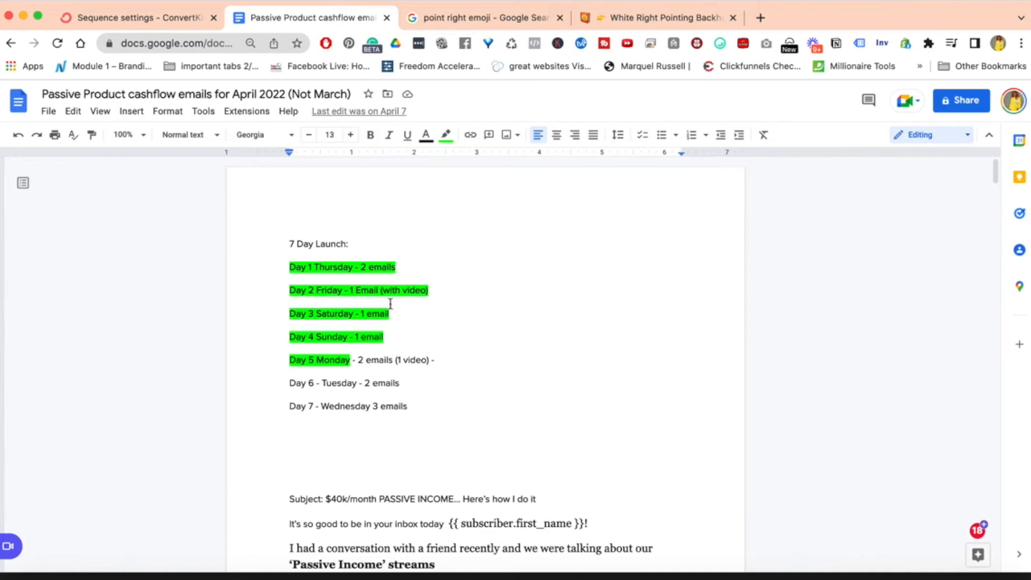
left_click(150, 17)
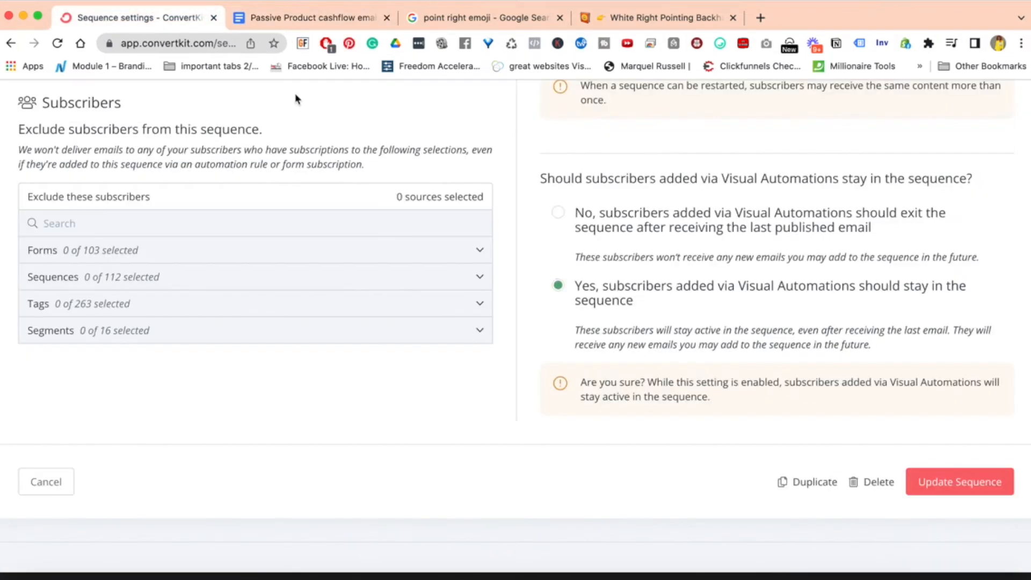
left_click(558, 214)
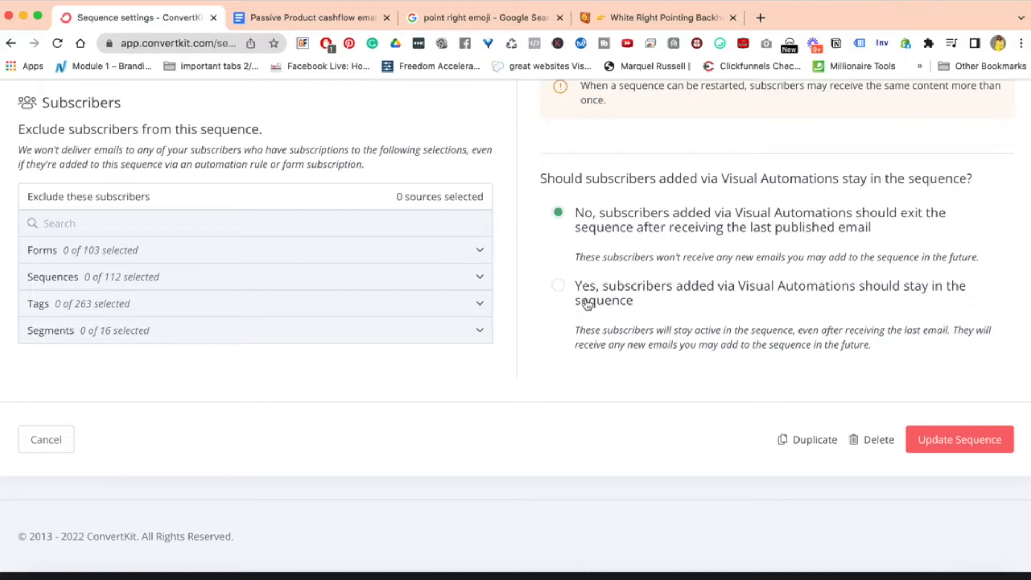
scroll(862, 248, "up", 10)
scroll(859, 246, "down", 10)
left_click(949, 441)
scroll(851, 392, "up", 8)
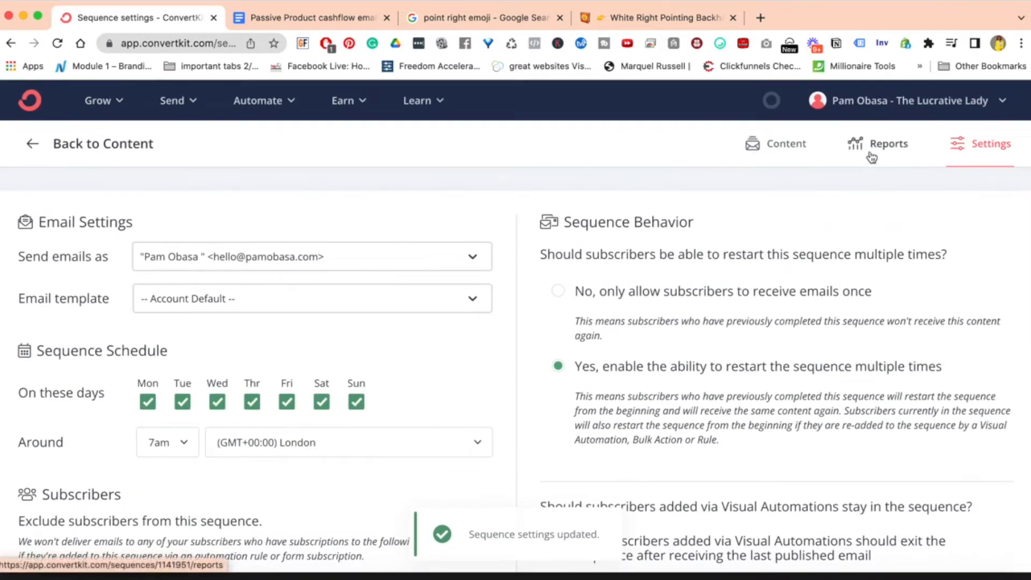
Return to the sequence's content and review the body of the published $40k/month email
left_click(770, 149)
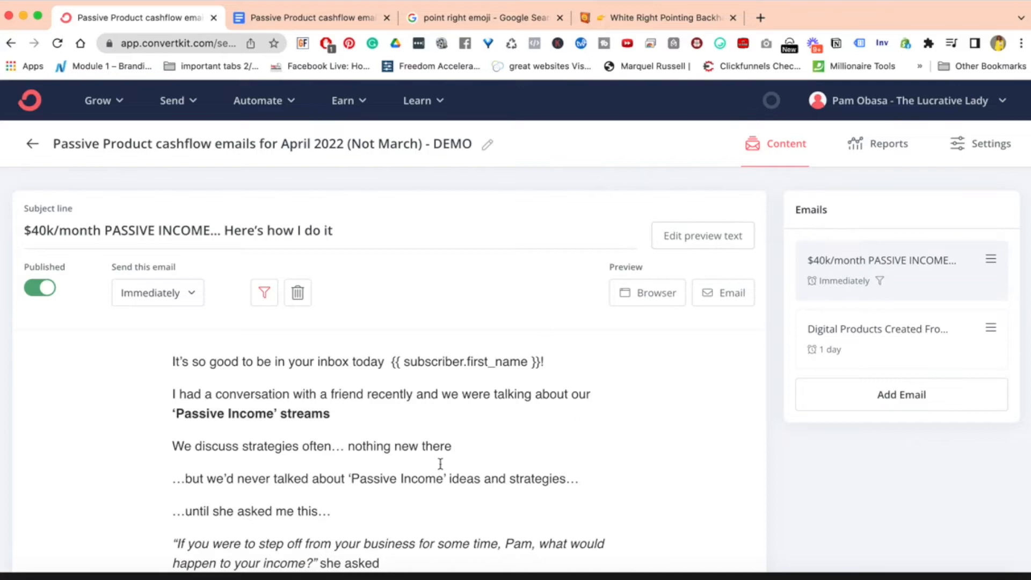
scroll(440, 463, "down", 20)
scroll(440, 463, "up", 15)
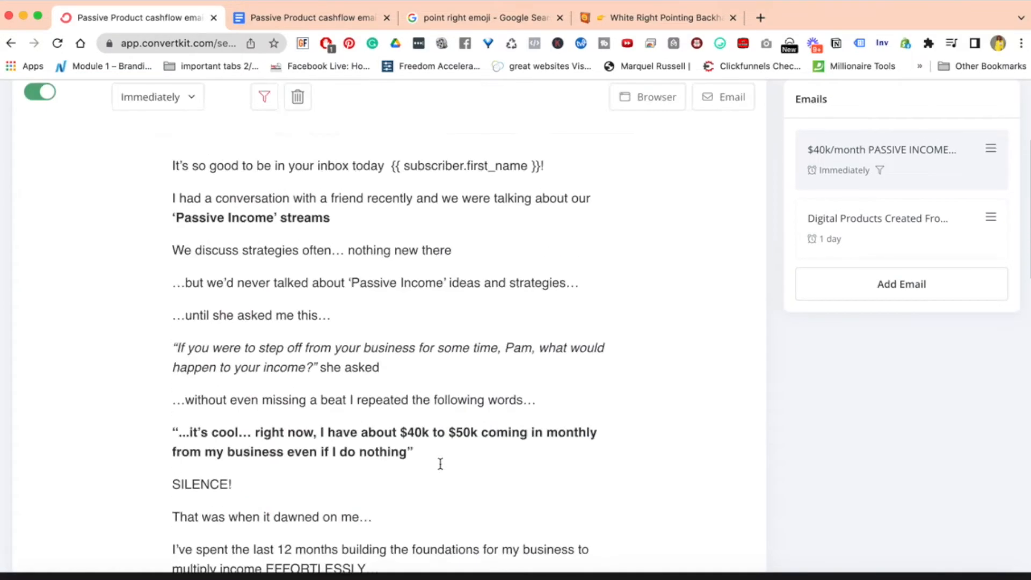
scroll(440, 463, "up", 5)
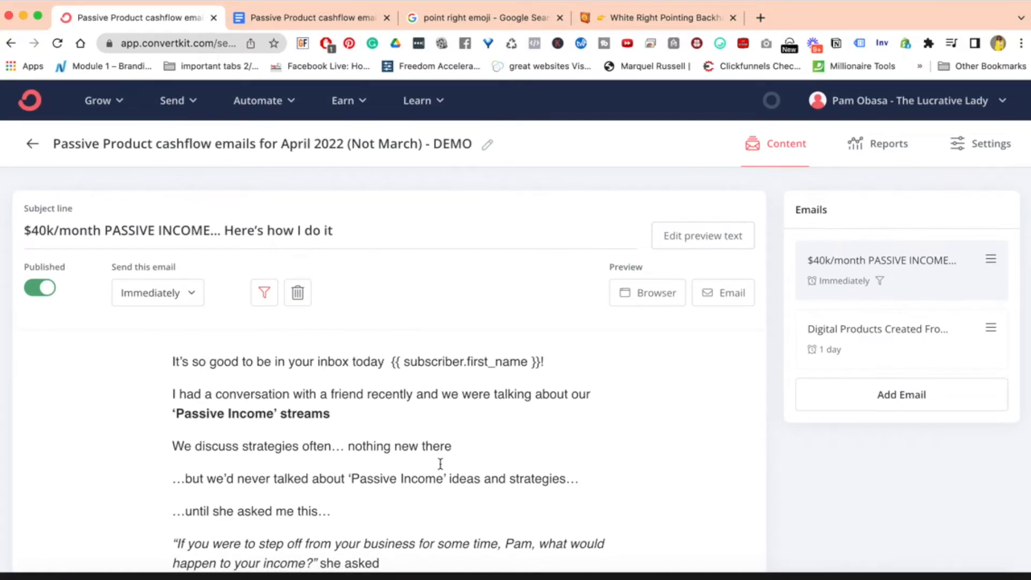
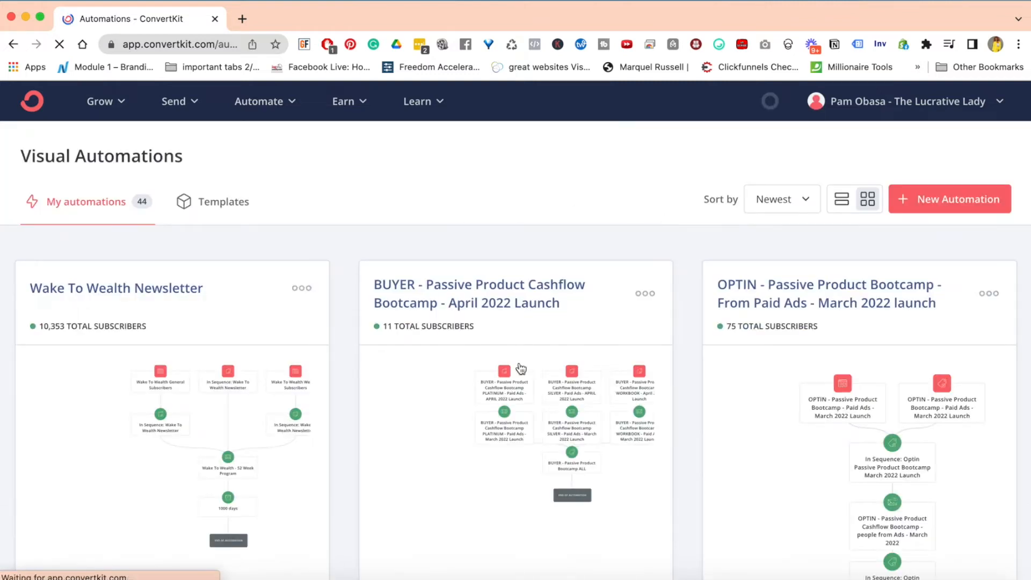
Browse the visual automations and open the MASTER FUNNEL automation for the SEED Method case study
scroll(692, 366, "down", 20)
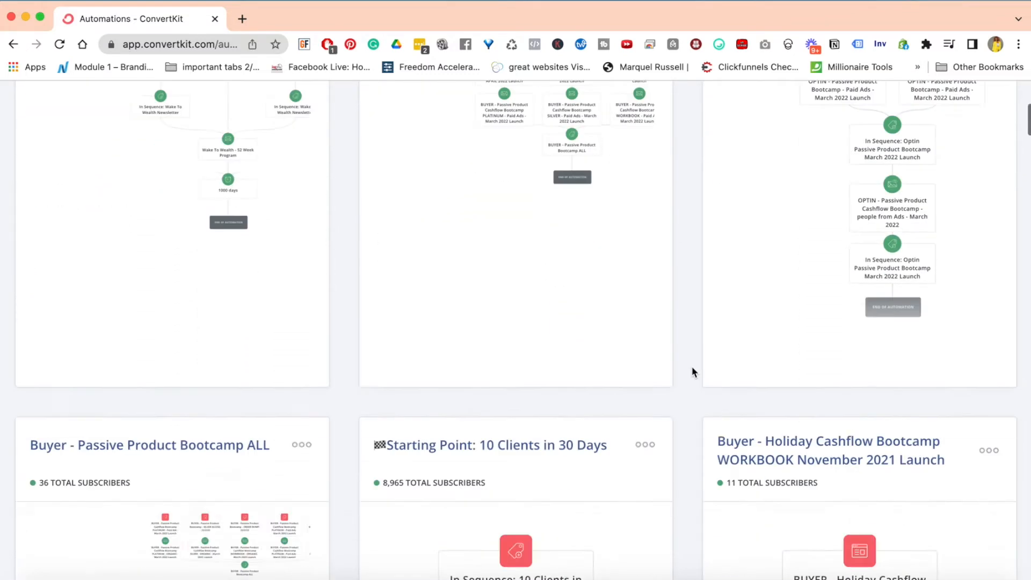
scroll(692, 372, "down", 20)
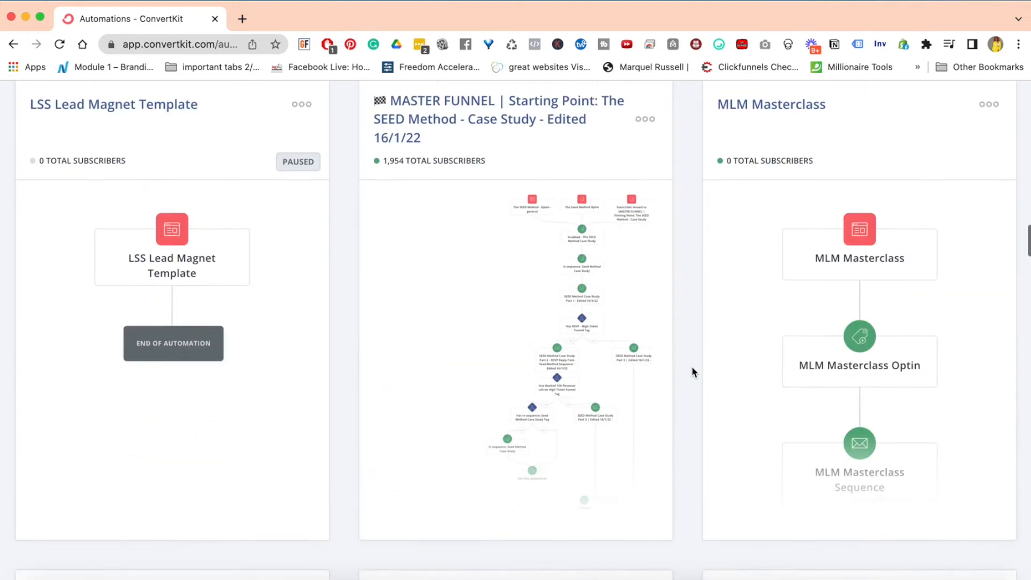
scroll(691, 366, "up", 20)
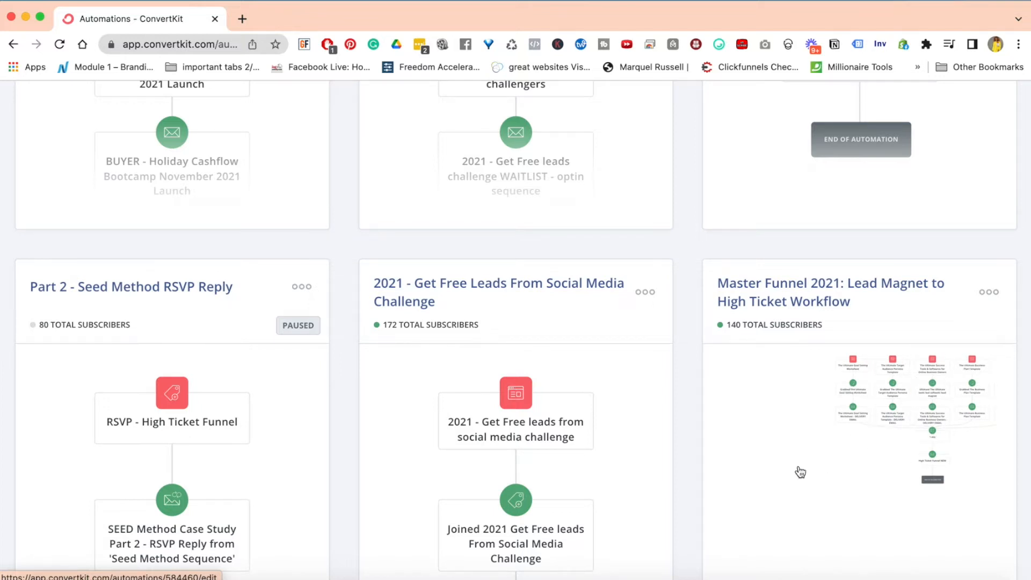
scroll(743, 490, "down", 4)
scroll(486, 455, "down", 8)
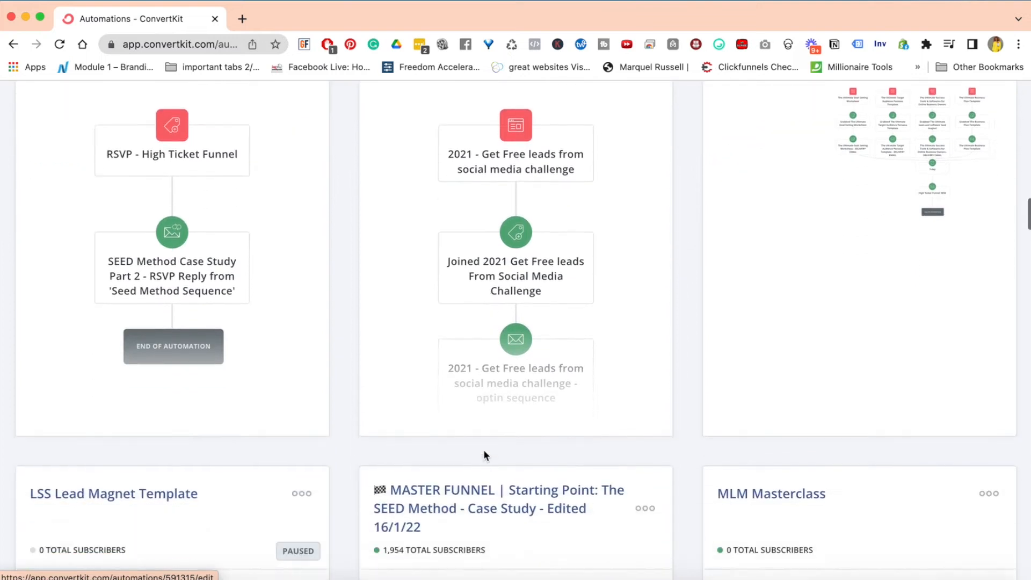
scroll(505, 313, "down", 15)
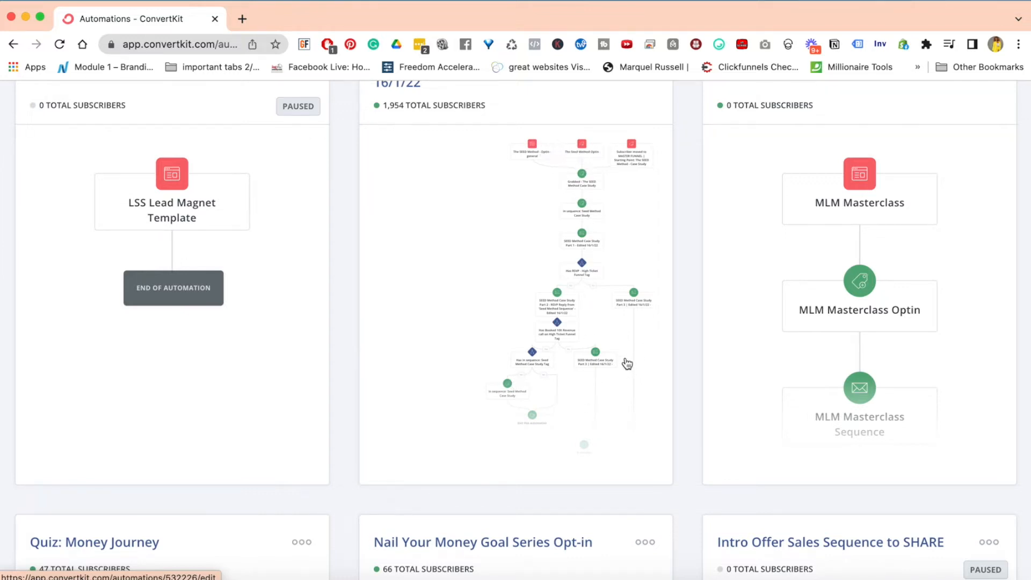
scroll(626, 363, "up", 4)
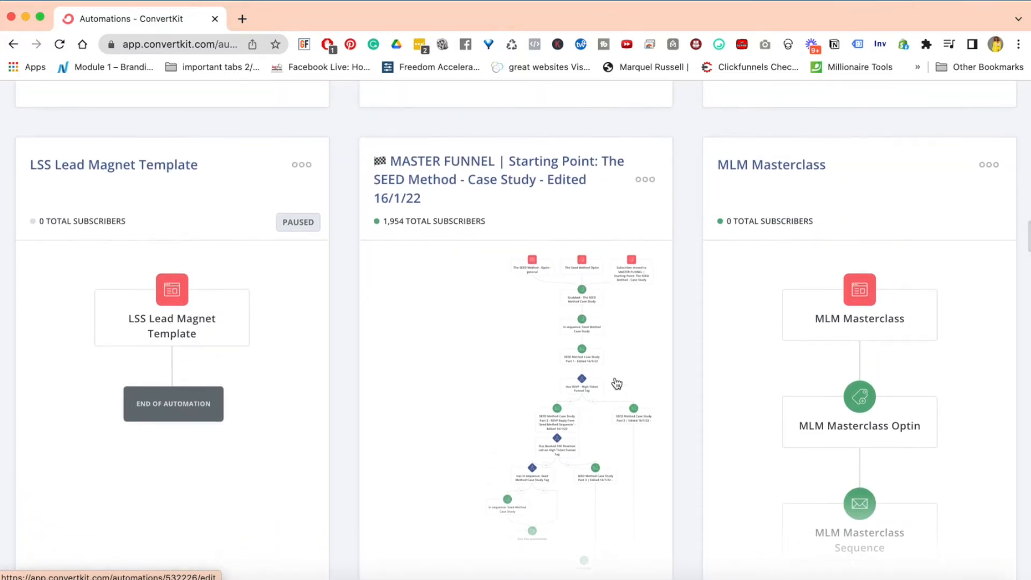
scroll(616, 382, "down", 4)
scroll(470, 211, "up", 3)
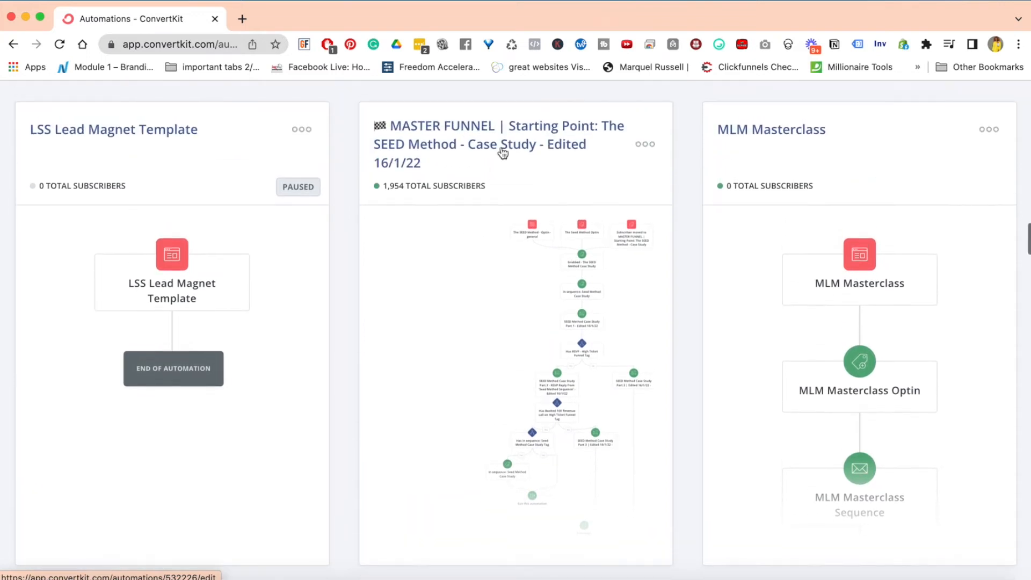
left_click(502, 142)
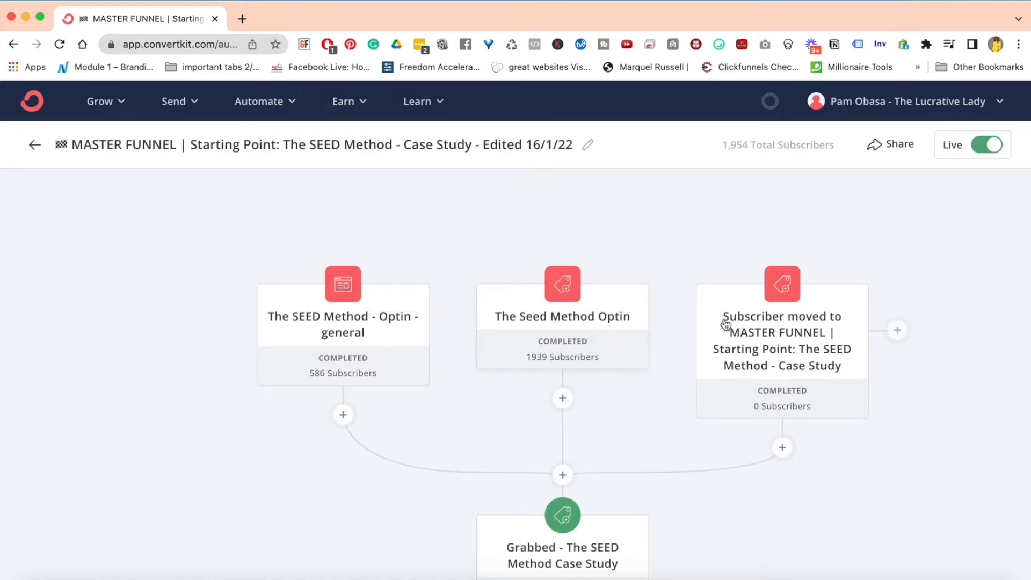
Examine the funnel's entry points, its tagging steps and the SEED Method Case Study Part 1 email step
scroll(788, 359, "down", 3)
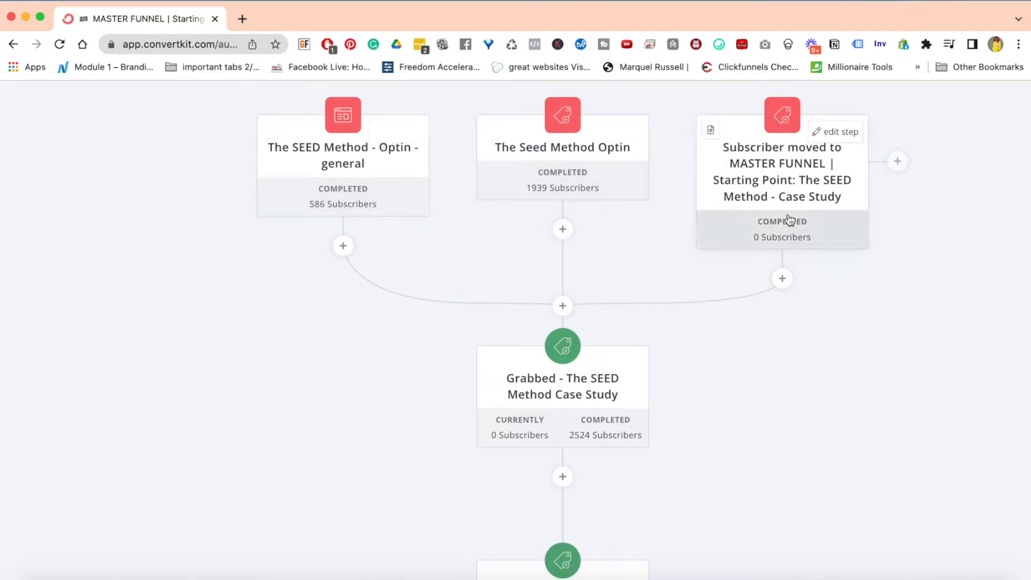
scroll(751, 349, "down", 1)
scroll(752, 349, "down", 3)
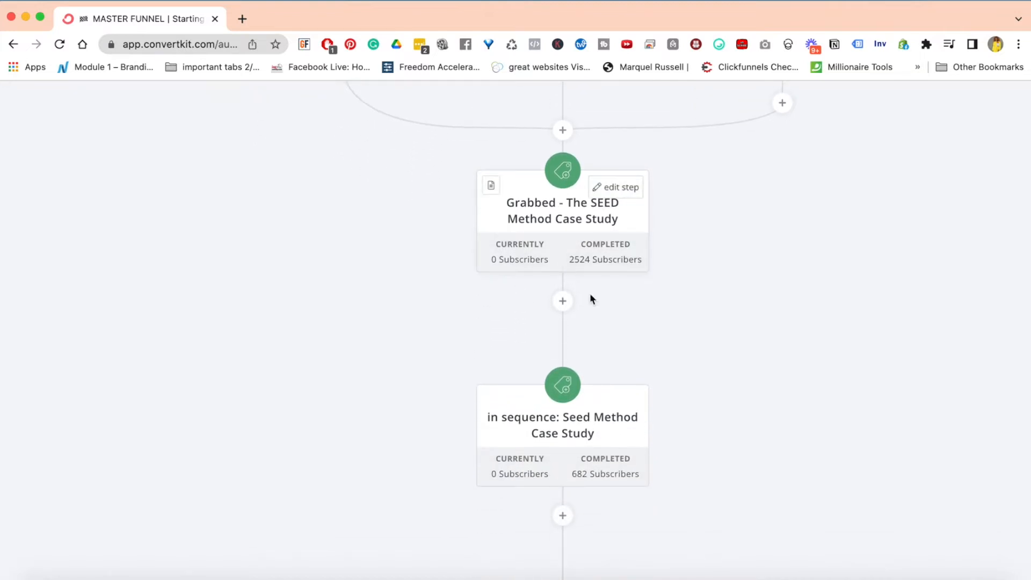
scroll(590, 296, "down", 4)
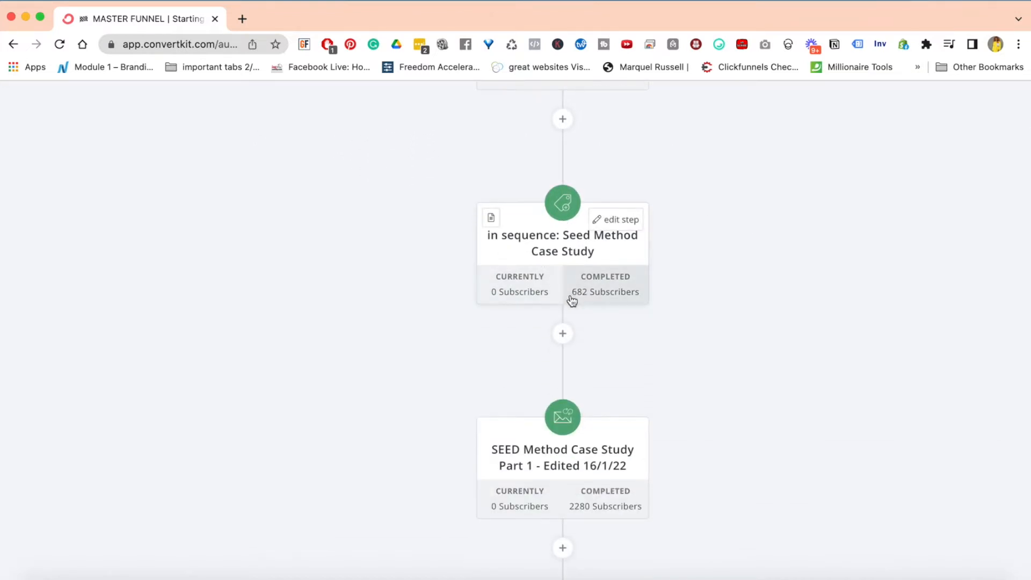
scroll(573, 301, "up", 1)
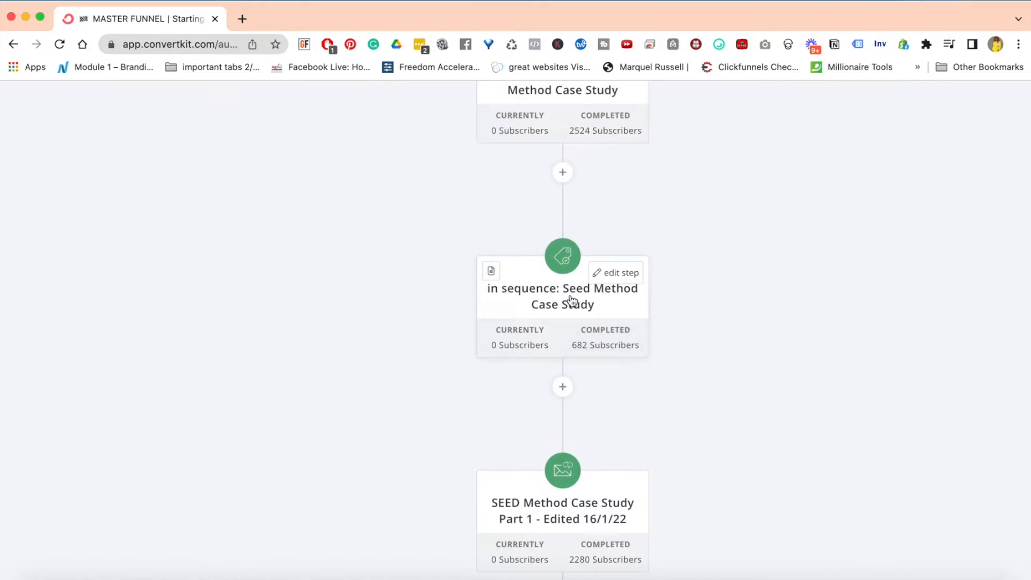
scroll(572, 301, "down", 5)
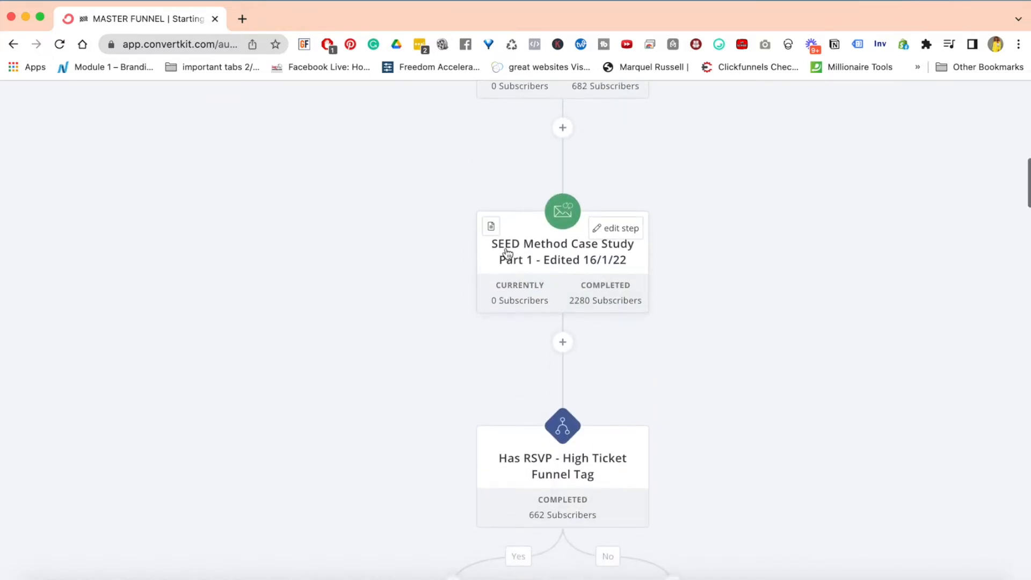
Examine the Yes and No paths of the RSVP, booked revenue call and in-sequence tag conditions, down to the automation exit
scroll(602, 353, "down", 5)
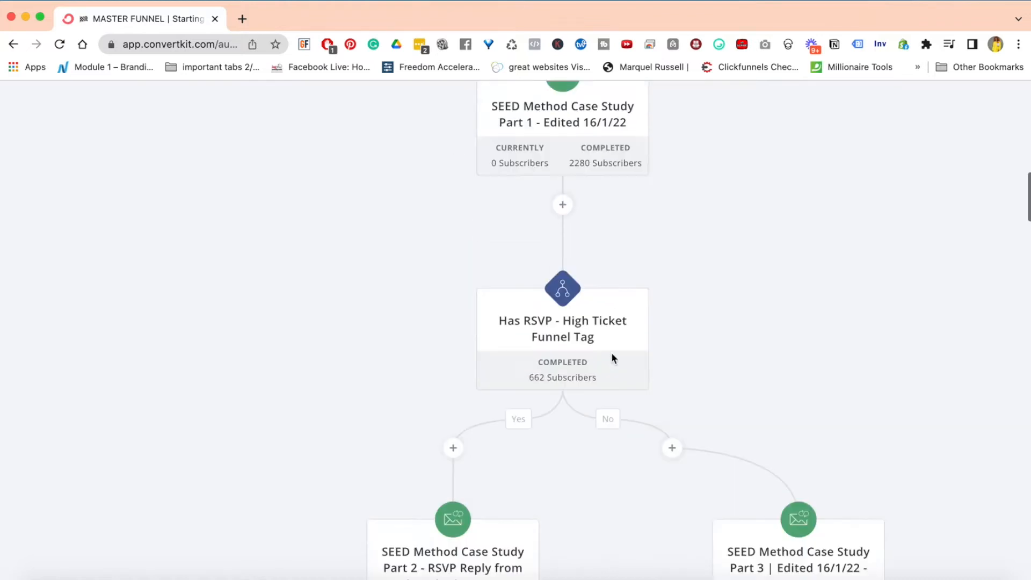
mouse_move(497, 278)
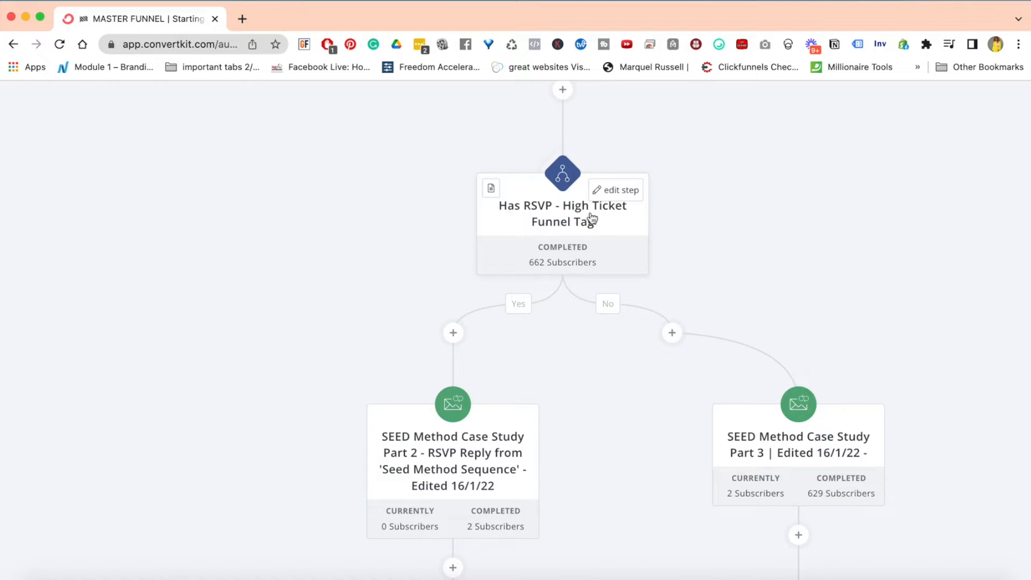
scroll(559, 333, "down", 2)
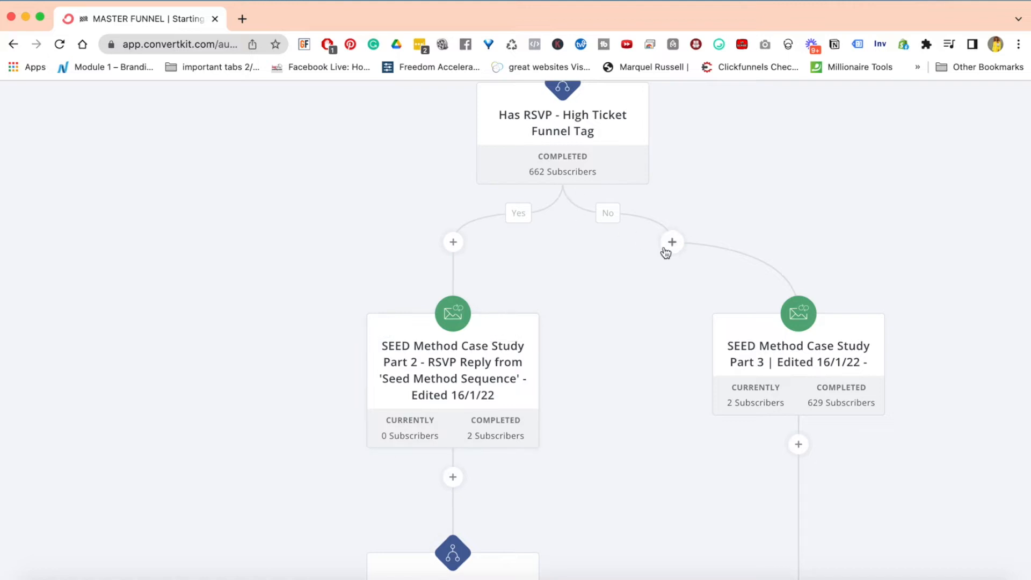
scroll(845, 461, "down", 3)
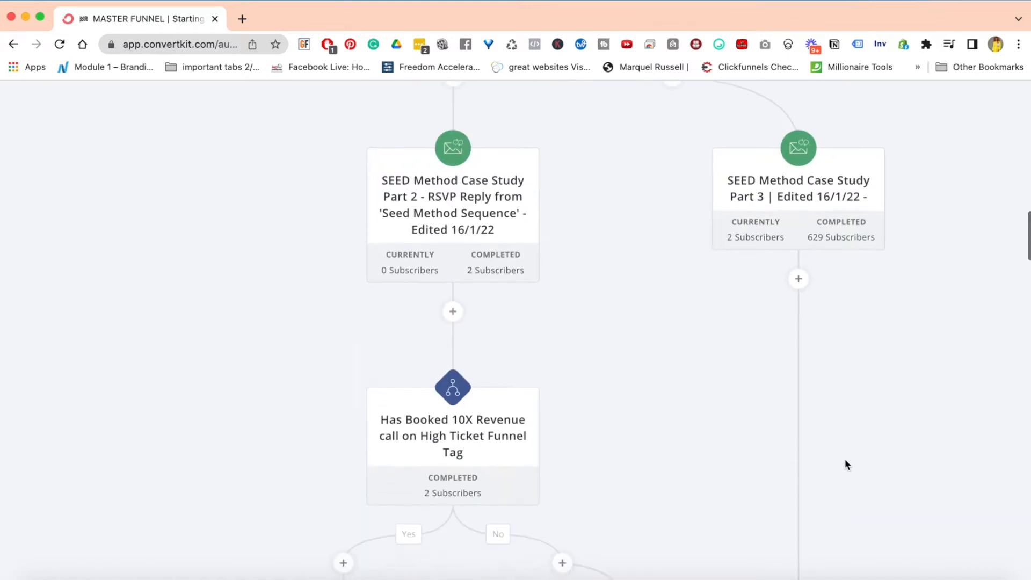
scroll(571, 193, "up", 5)
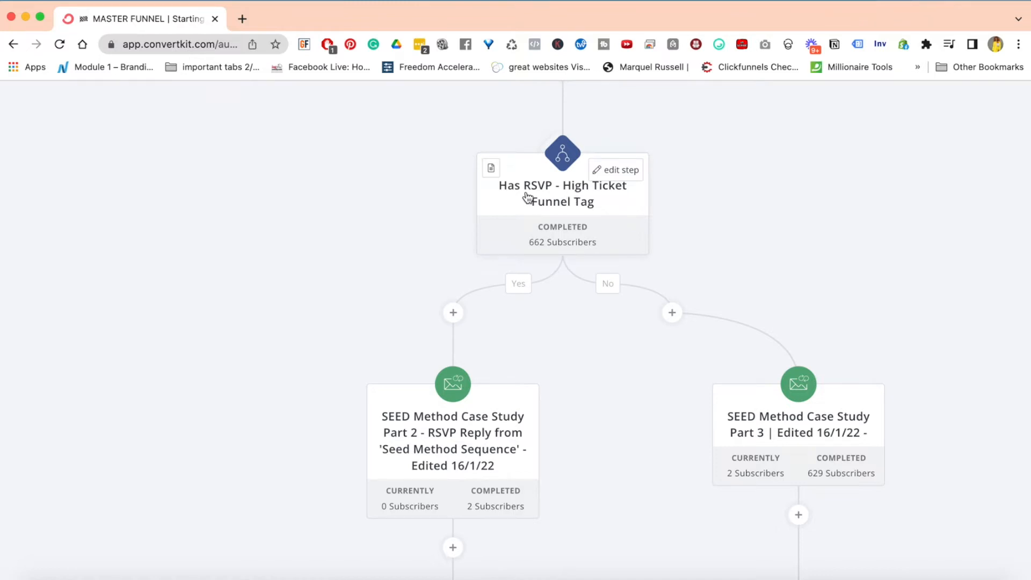
scroll(557, 267, "down", 3)
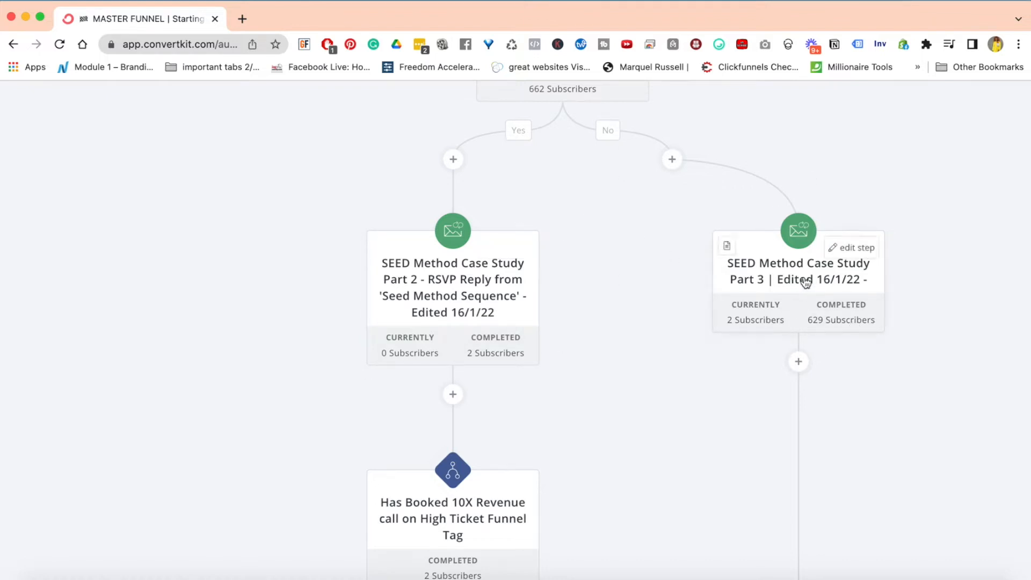
scroll(825, 371, "down", 5)
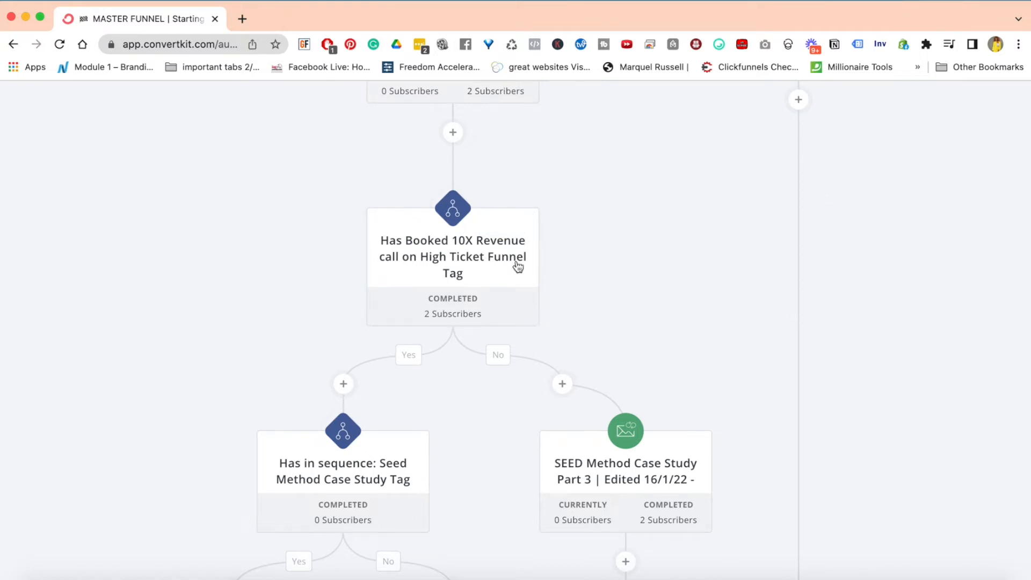
scroll(512, 436, "down", 1)
scroll(512, 436, "down", 1)
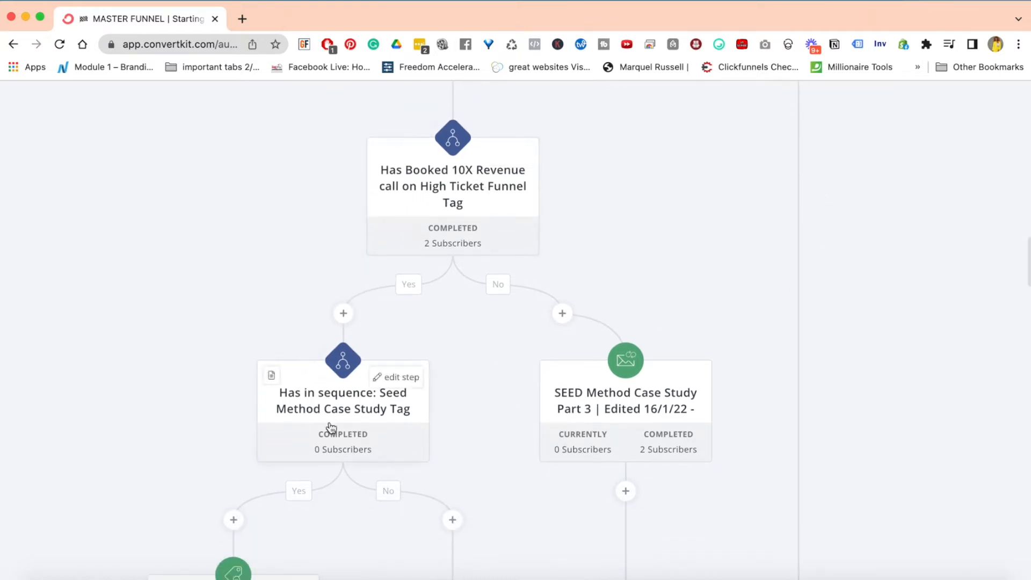
scroll(571, 412, "down", 3)
scroll(571, 412, "down", 3)
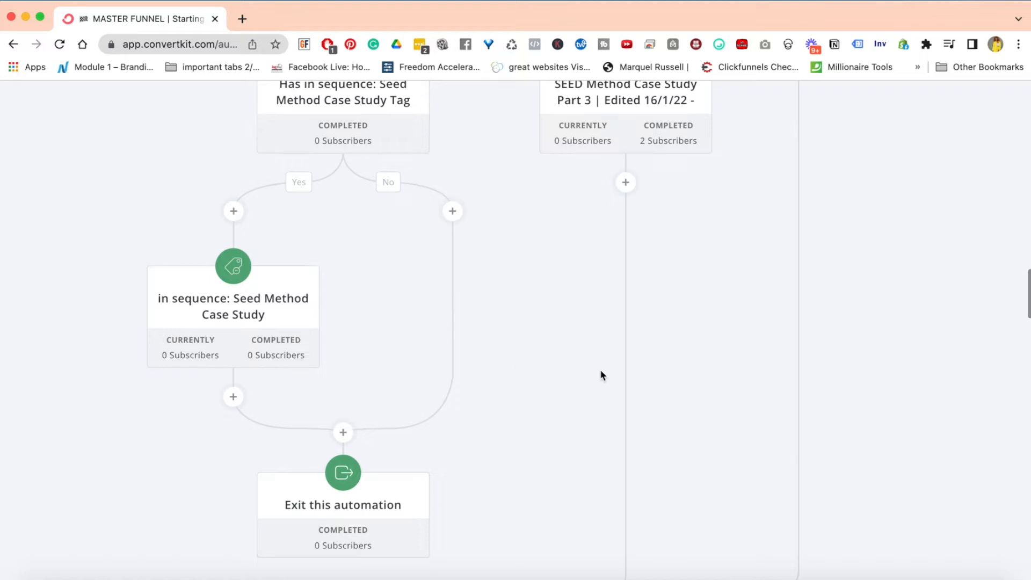
Review the funnel's remaining delays, tag changes and sales sequences through its final 1000-day delay, and return to the entry points
scroll(740, 397, "down", 7)
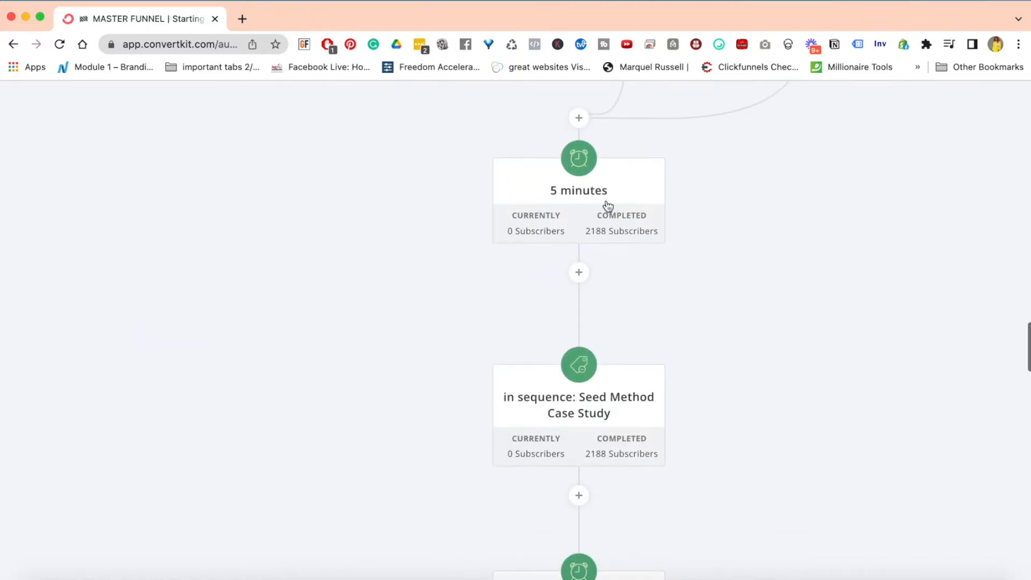
scroll(617, 290, "down", 2)
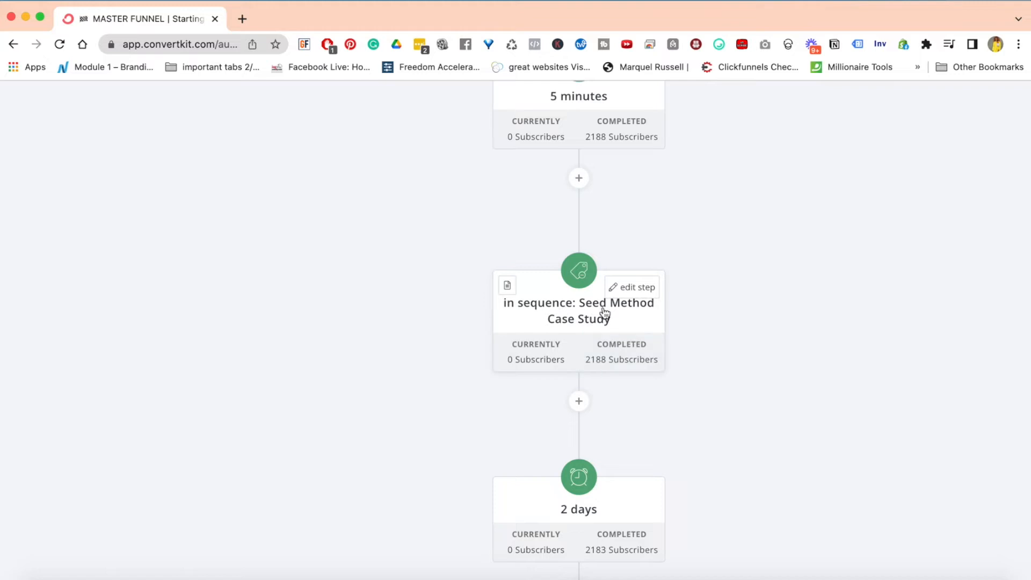
scroll(600, 351, "down", 4)
scroll(584, 296, "down", 3)
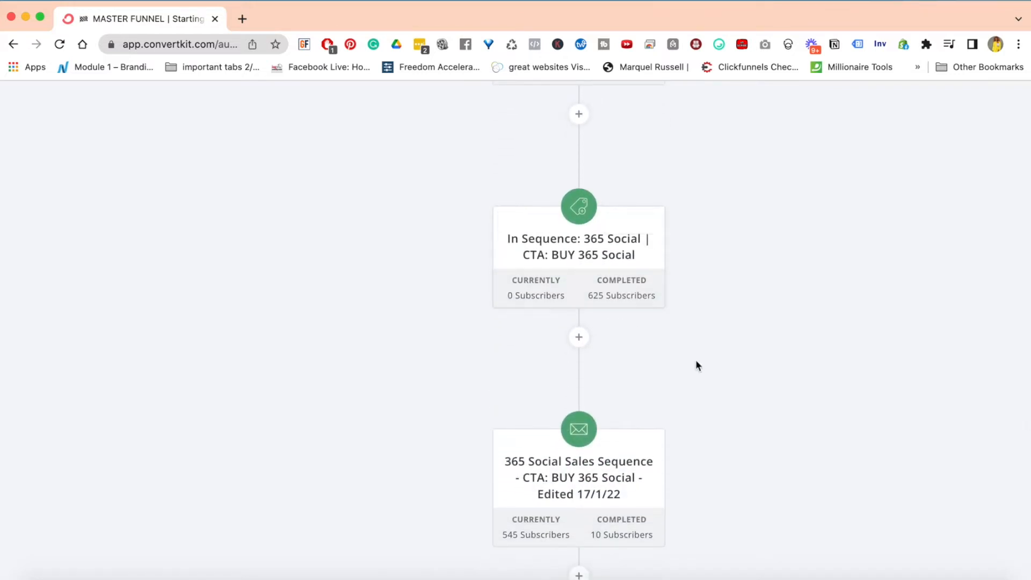
scroll(678, 353, "down", 3)
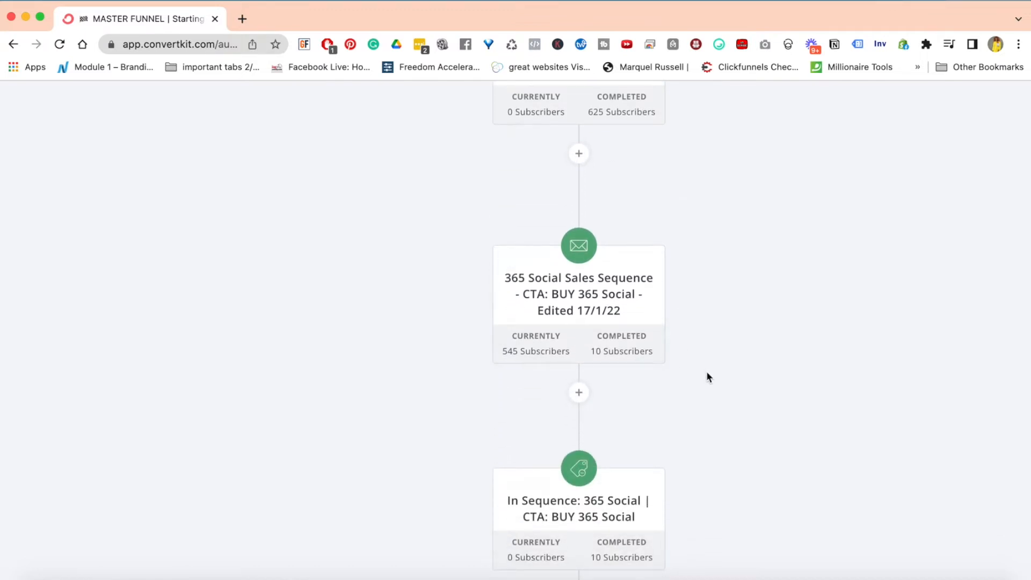
scroll(707, 372, "up", 3)
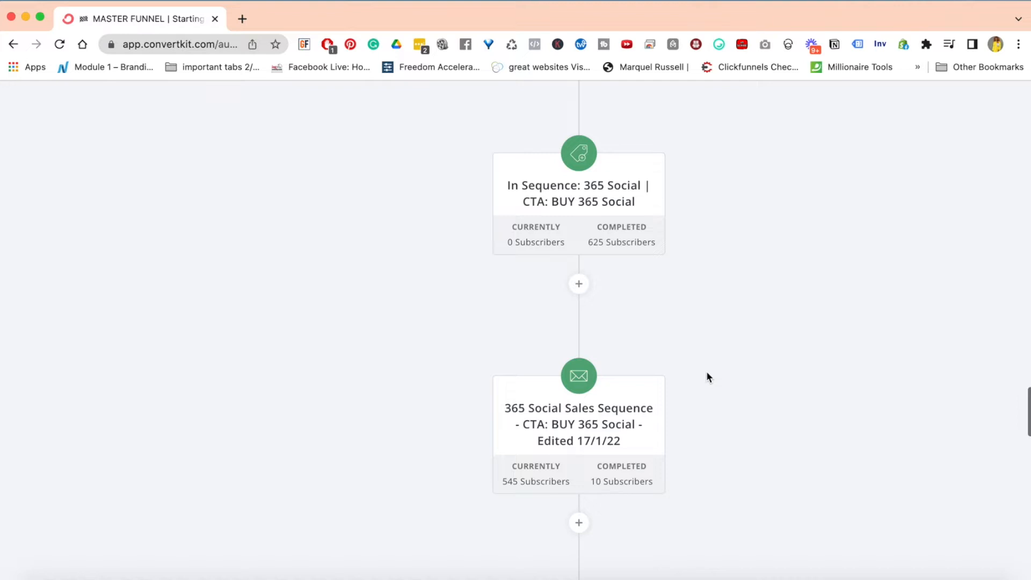
scroll(707, 371, "down", 5)
scroll(707, 372, "down", 8)
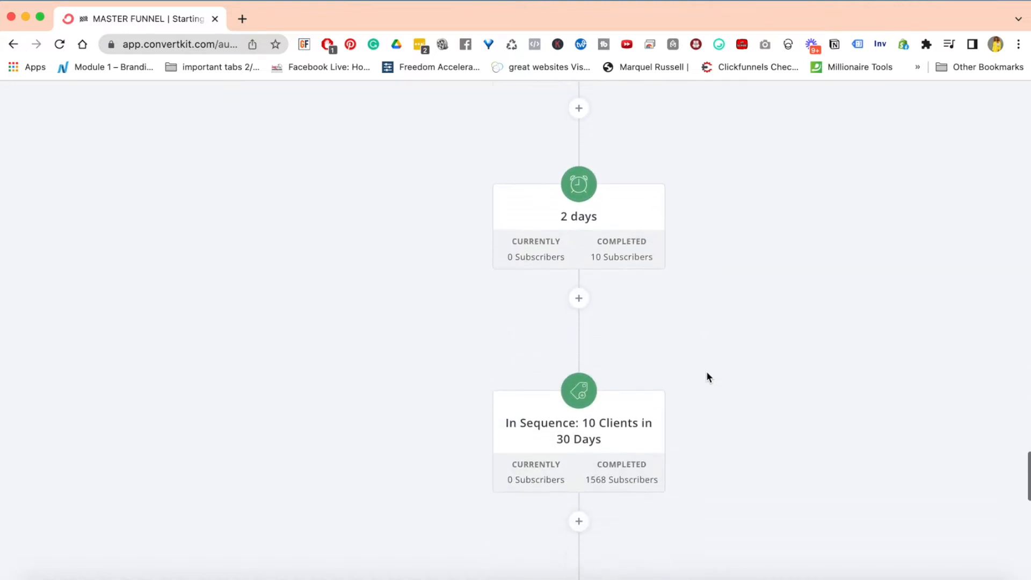
scroll(706, 372, "down", 9)
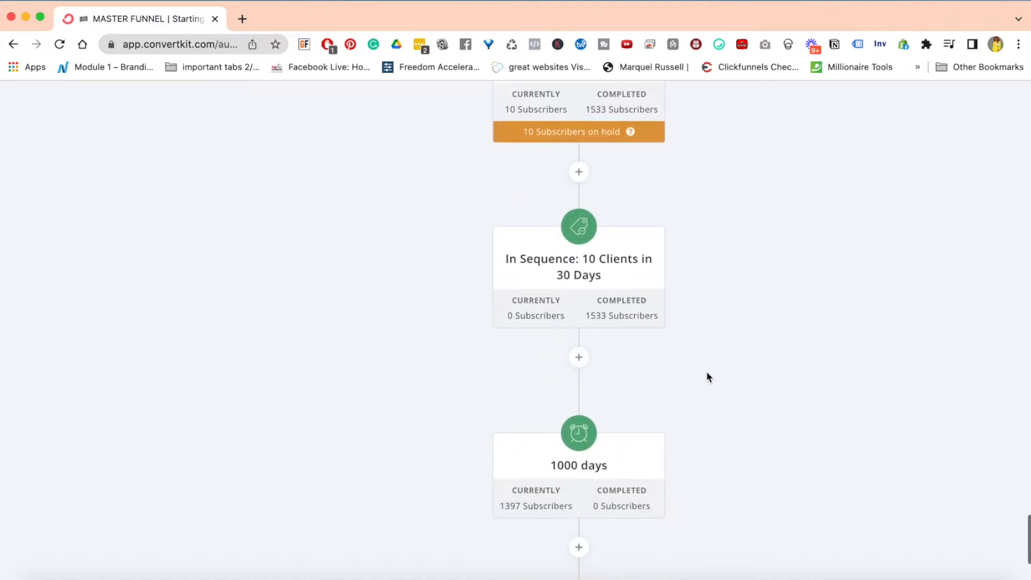
scroll(706, 371, "down", 2)
scroll(707, 372, "up", 20)
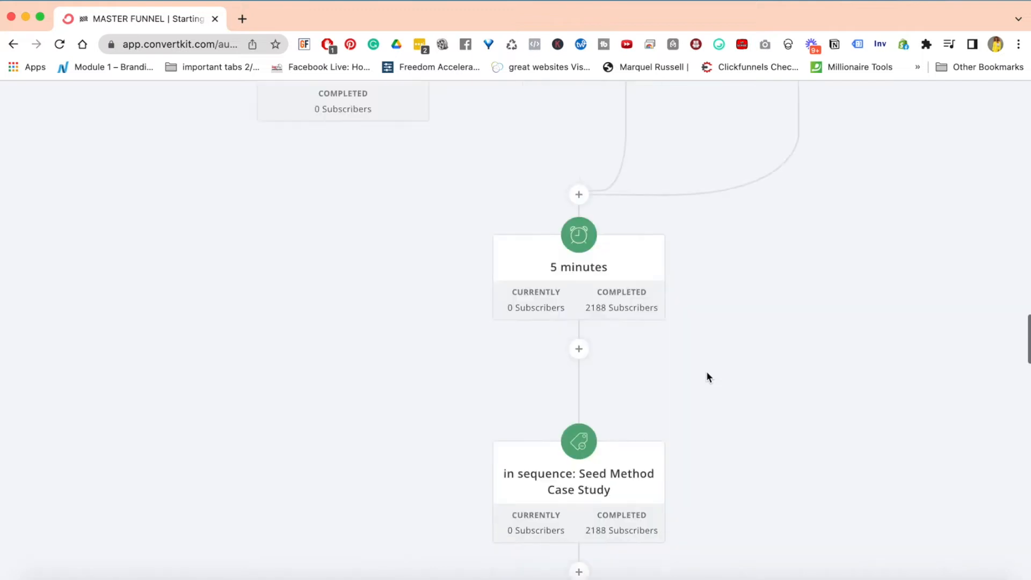
scroll(706, 372, "up", 2)
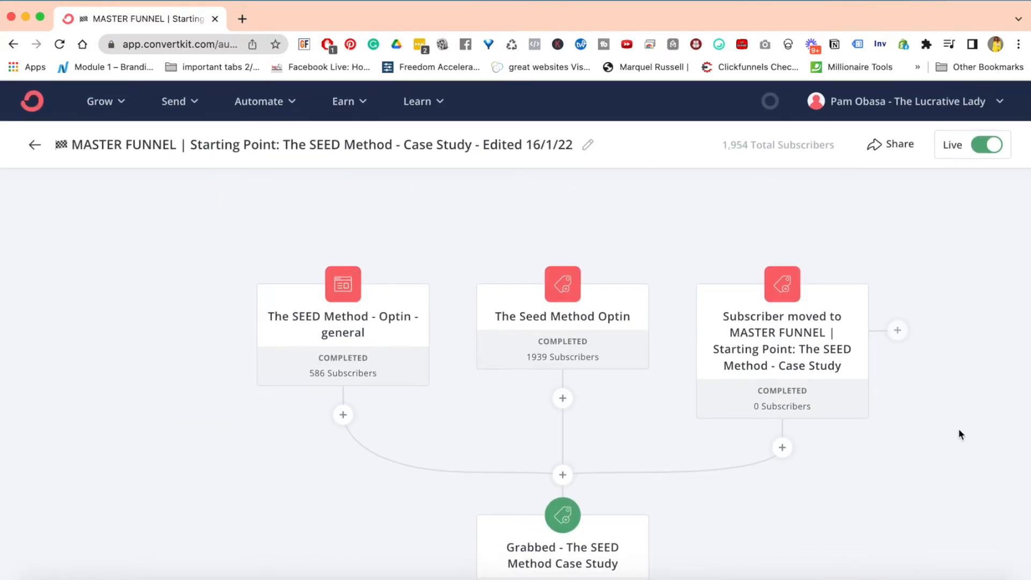
Review the MASTER FUNNEL flow from its entry points through the conditions and sales sequences to the 10 Clients in 30 Days series, and return to its start
scroll(960, 433, "down", 5)
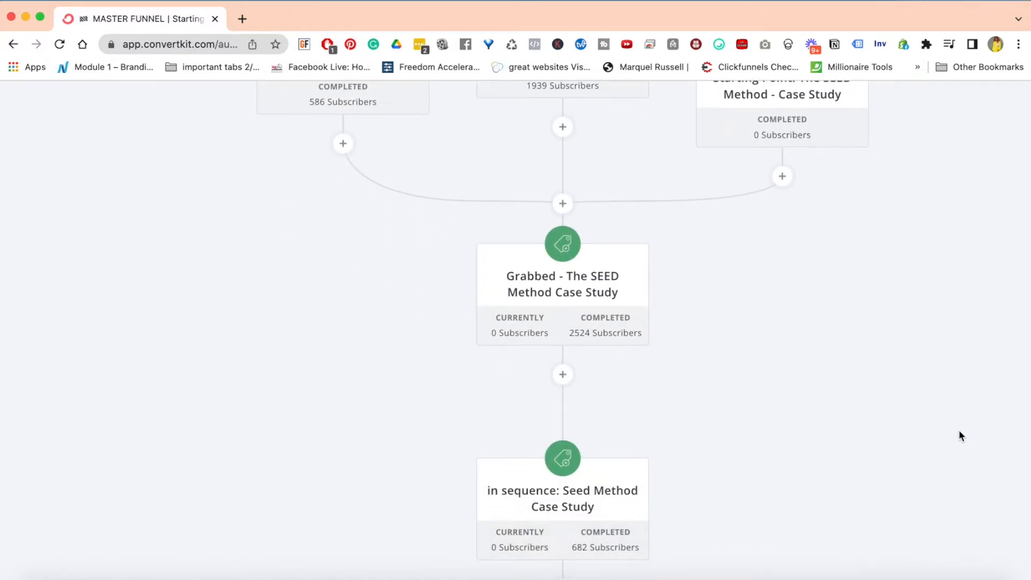
scroll(960, 435, "up", 4)
scroll(960, 435, "down", 8)
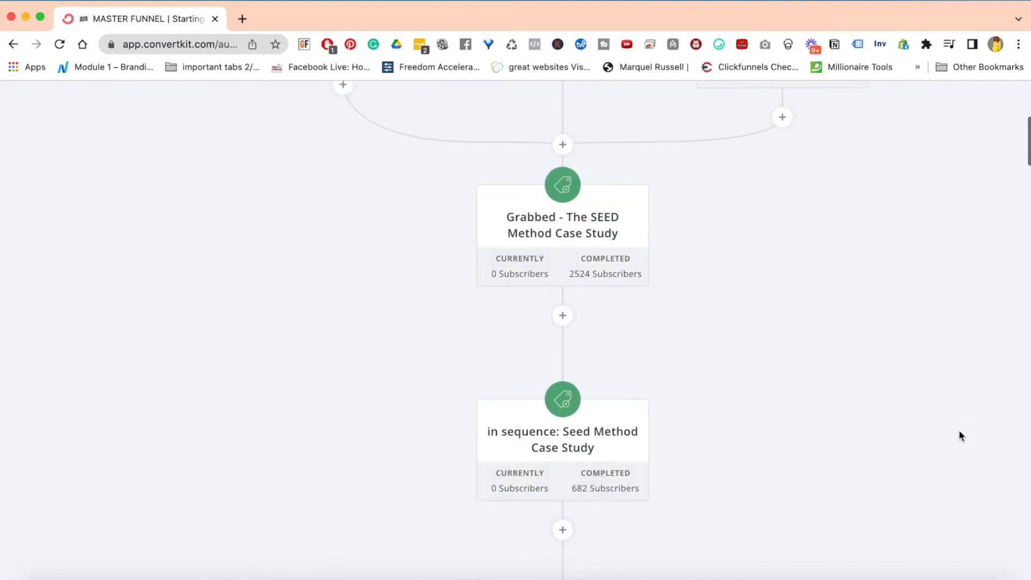
scroll(960, 433, "down", 15)
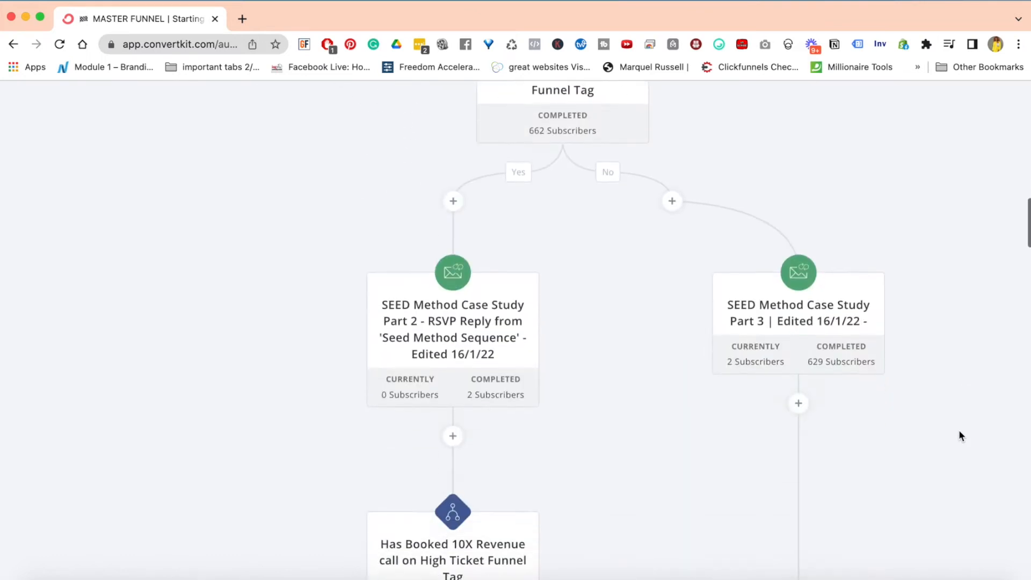
scroll(960, 436, "down", 15)
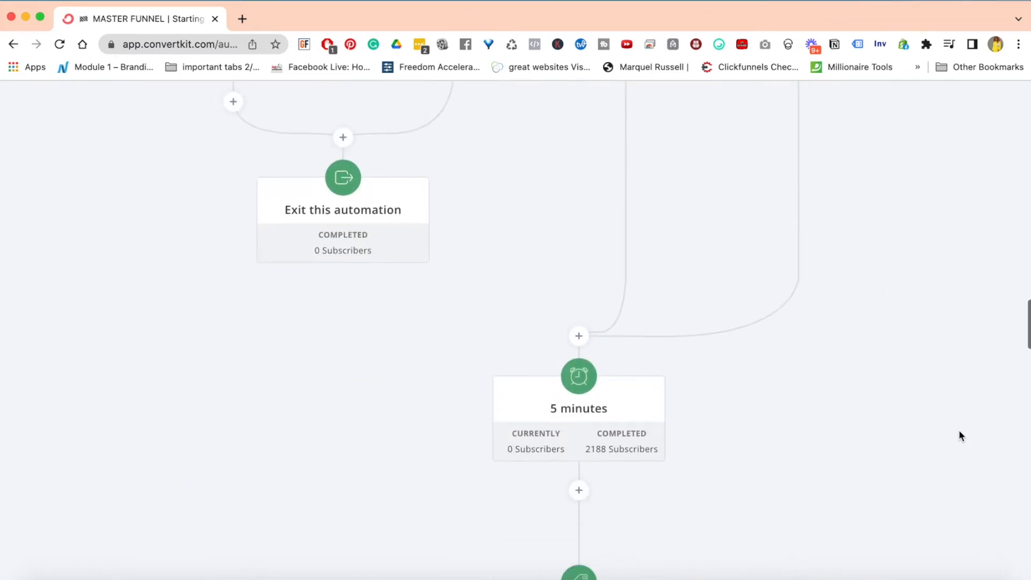
scroll(960, 435, "down", 15)
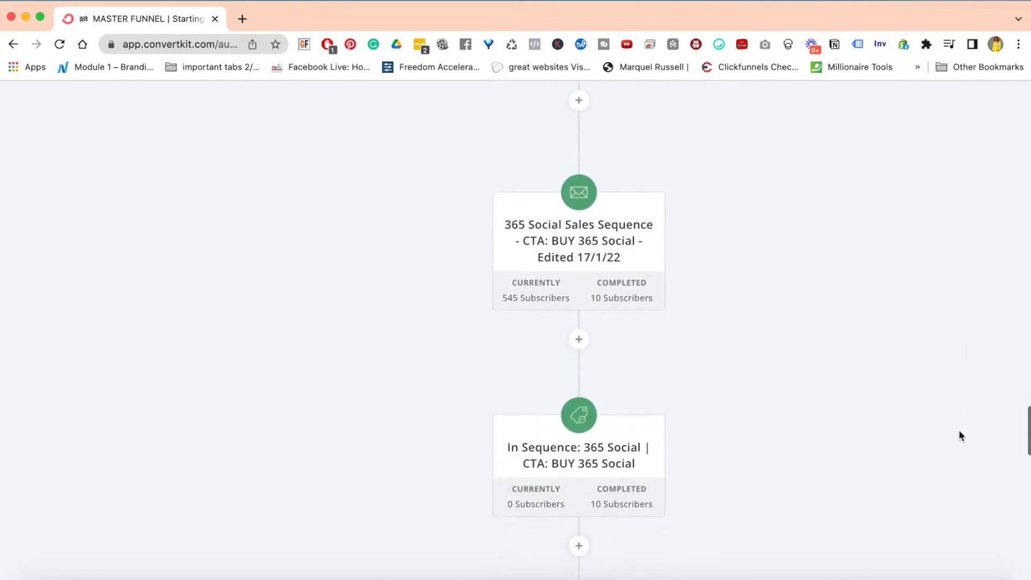
scroll(960, 436, "down", 15)
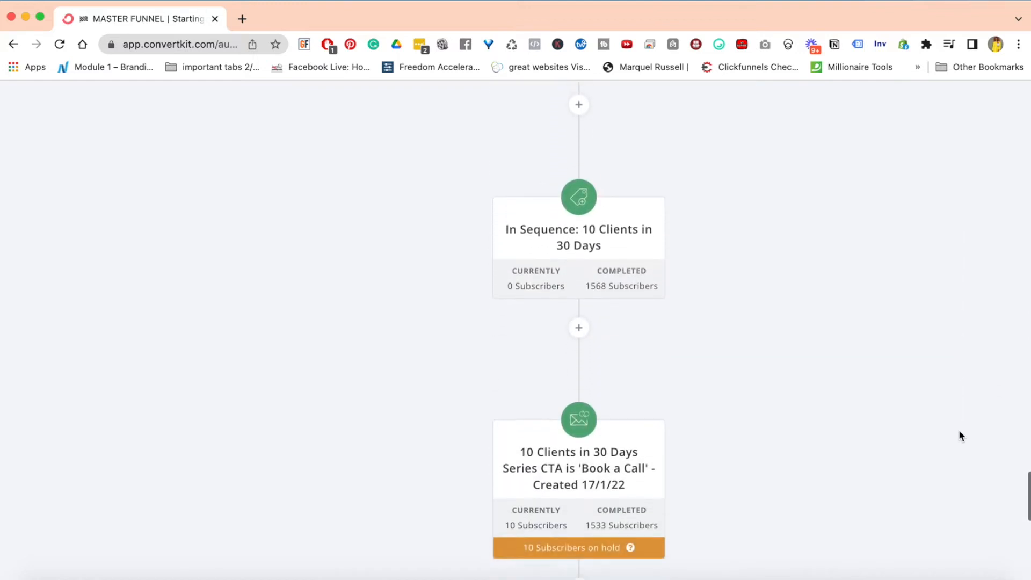
scroll(960, 435, "down", 5)
scroll(960, 436, "up", 20)
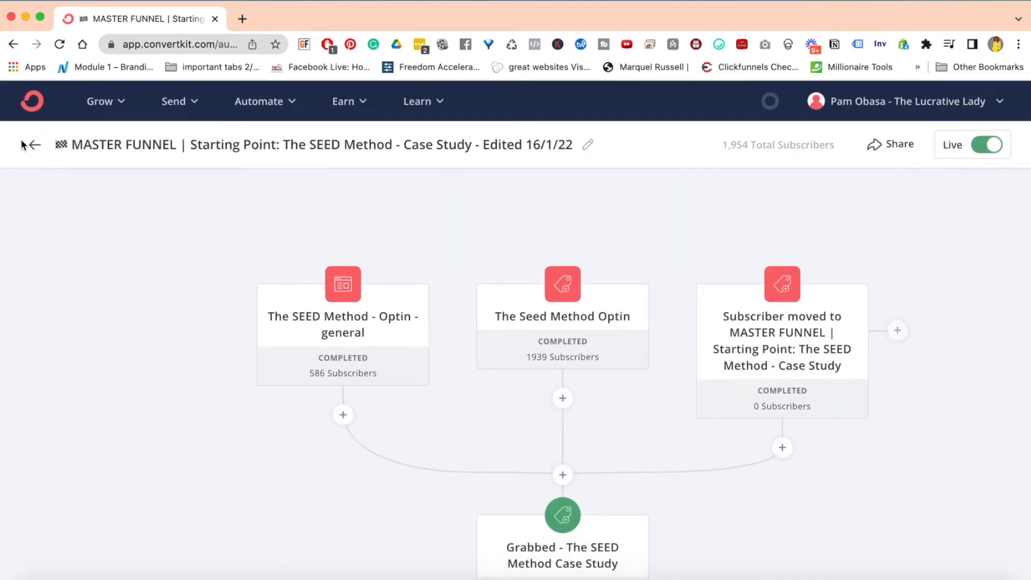
Leave the funnel, start a new visual automation and browse the available templates through to Host a webinar and Promote a digital product
left_click(33, 144)
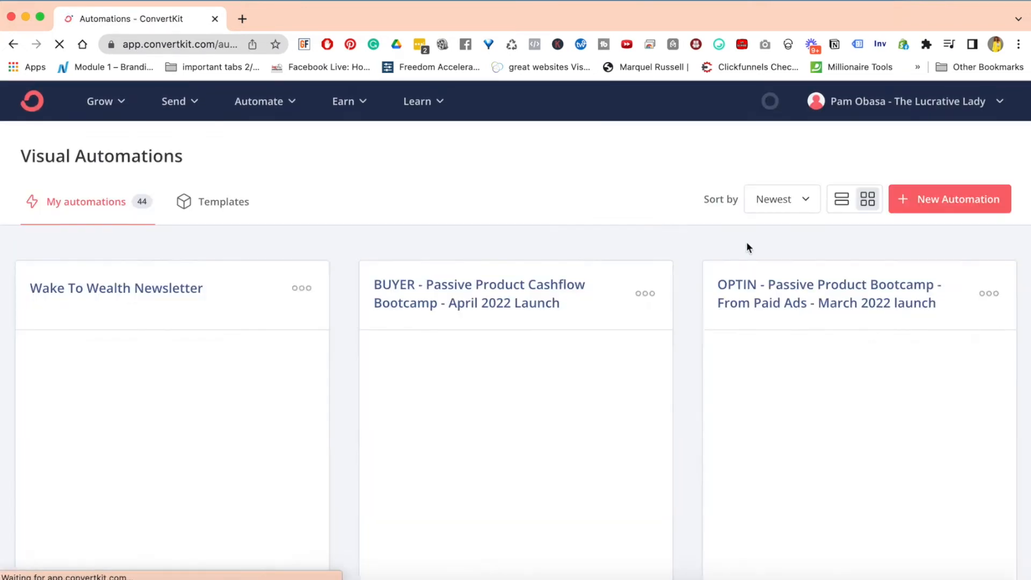
left_click(943, 205)
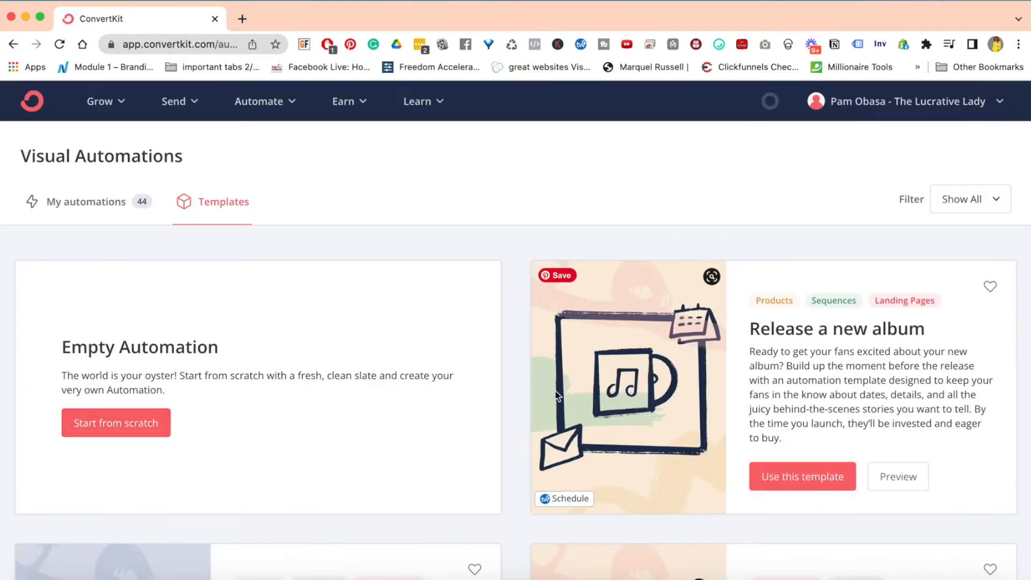
scroll(555, 391, "down", 3)
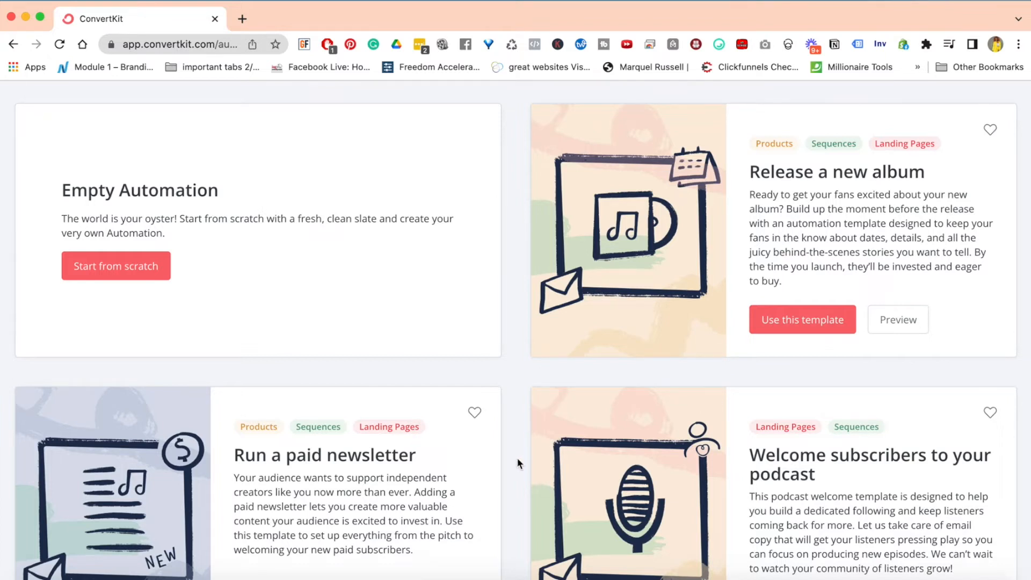
scroll(517, 457, "down", 1)
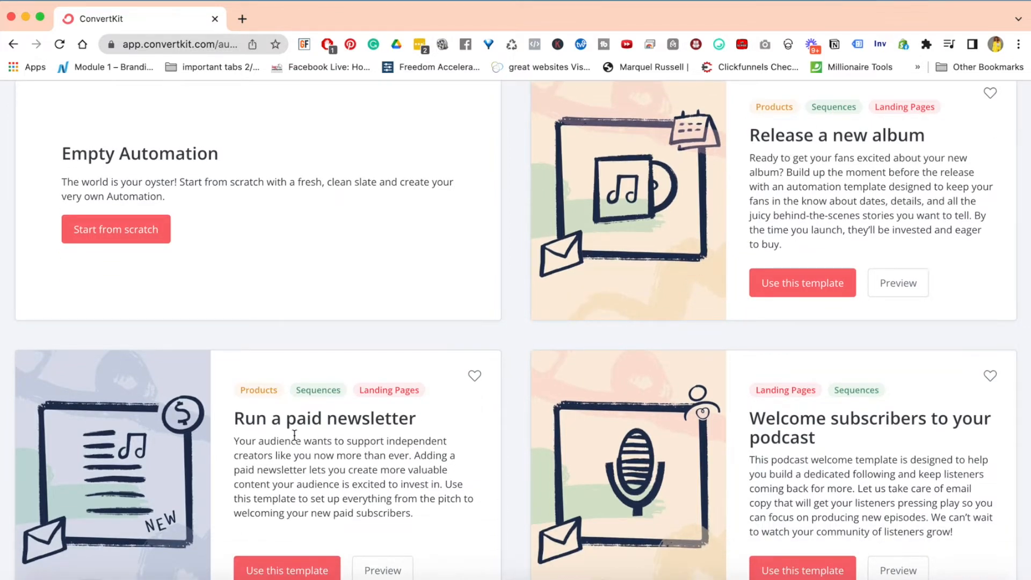
scroll(442, 459, "down", 4)
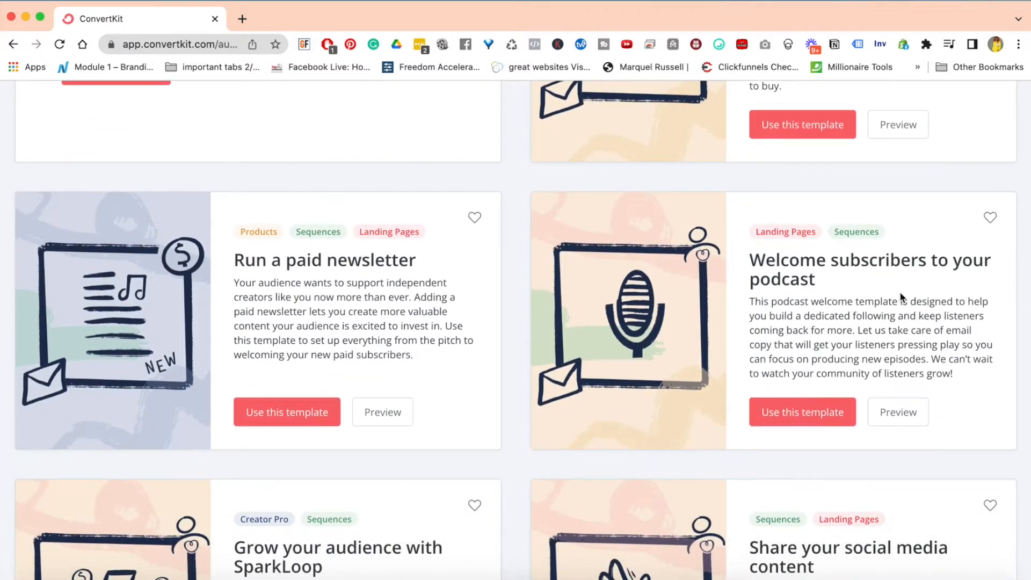
scroll(902, 297, "down", 2)
scroll(901, 297, "down", 8)
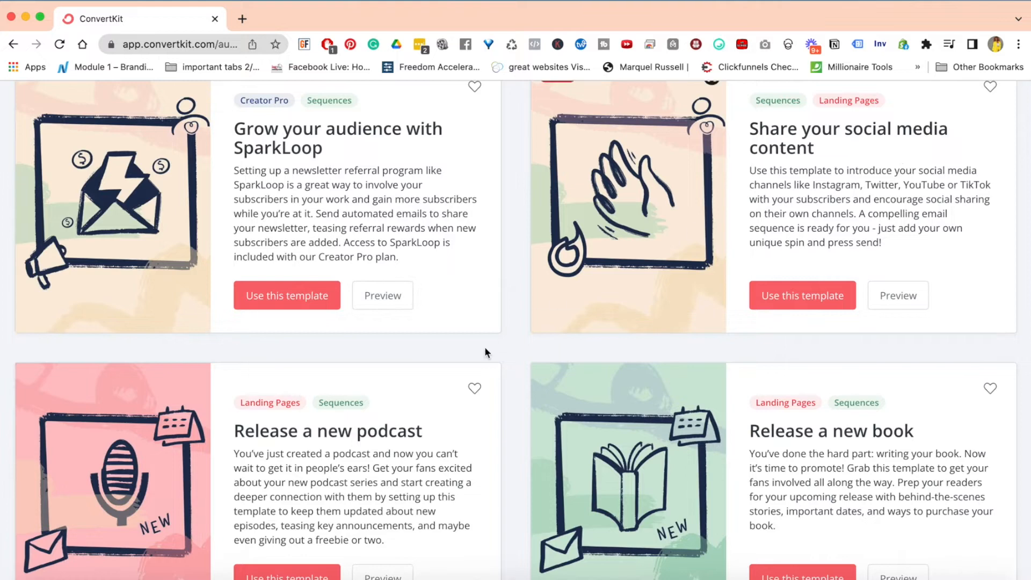
scroll(486, 350, "down", 5)
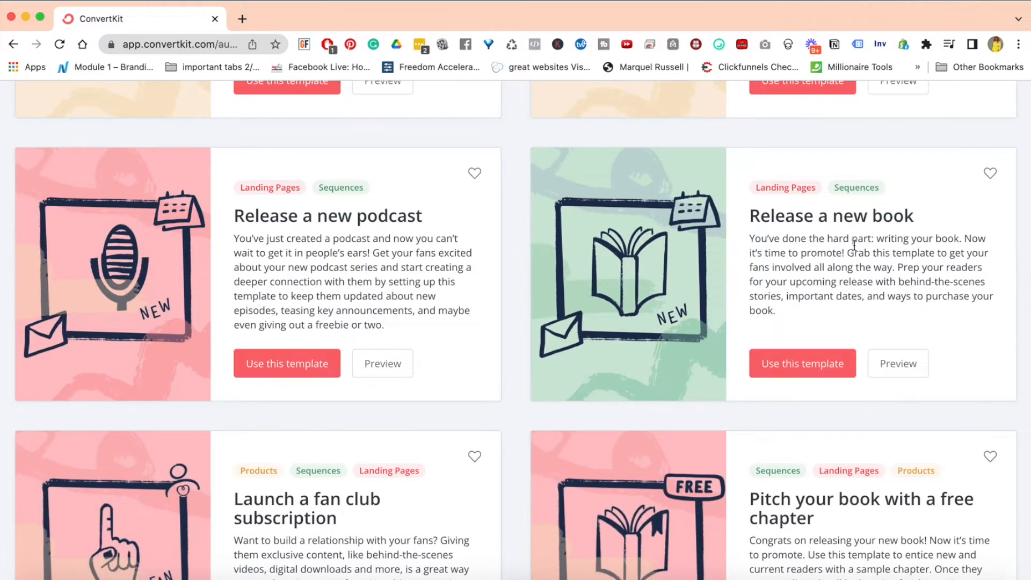
scroll(853, 243, "down", 7)
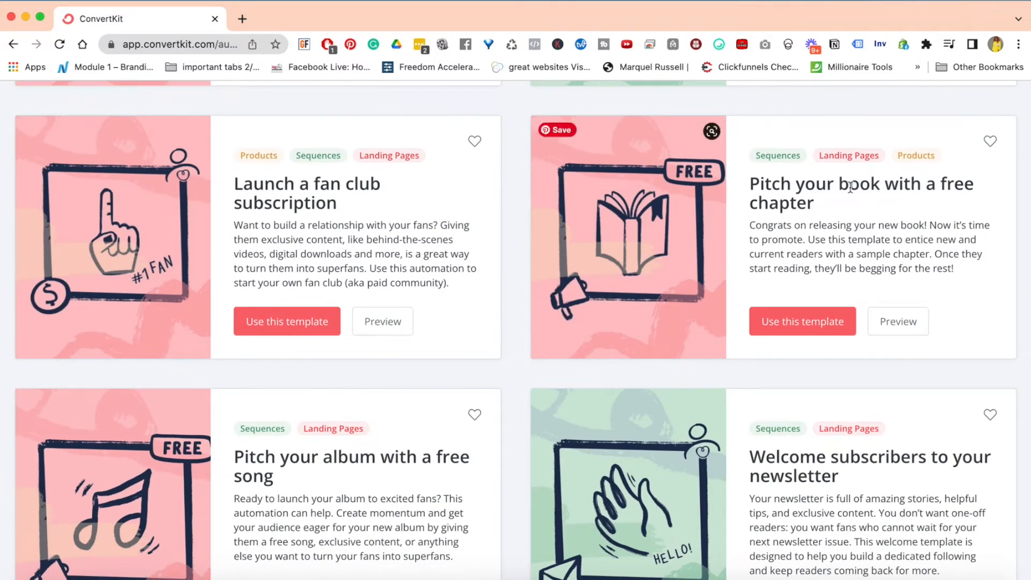
scroll(824, 204, "down", 5)
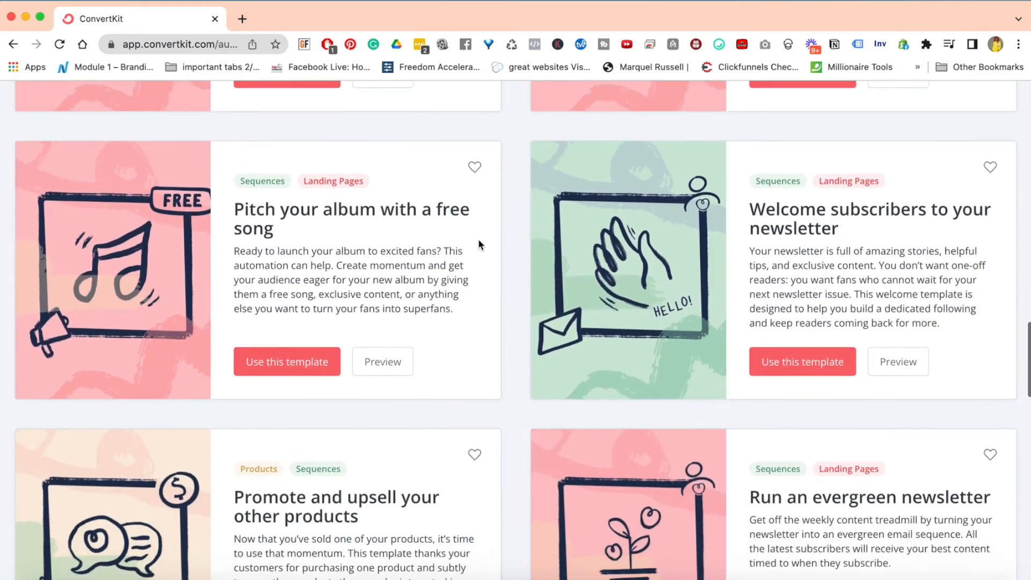
scroll(526, 316, "down", 13)
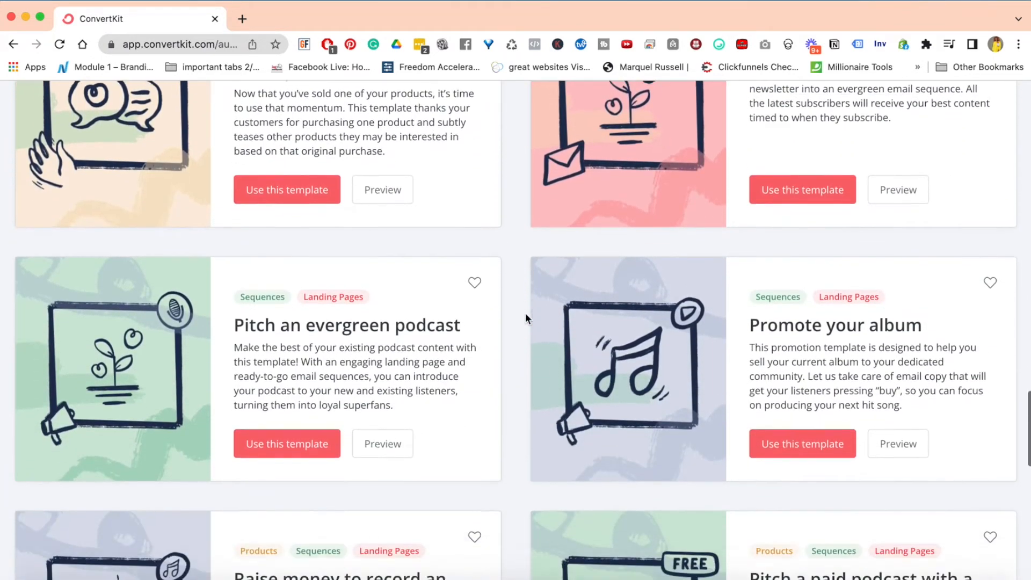
scroll(525, 317, "down", 11)
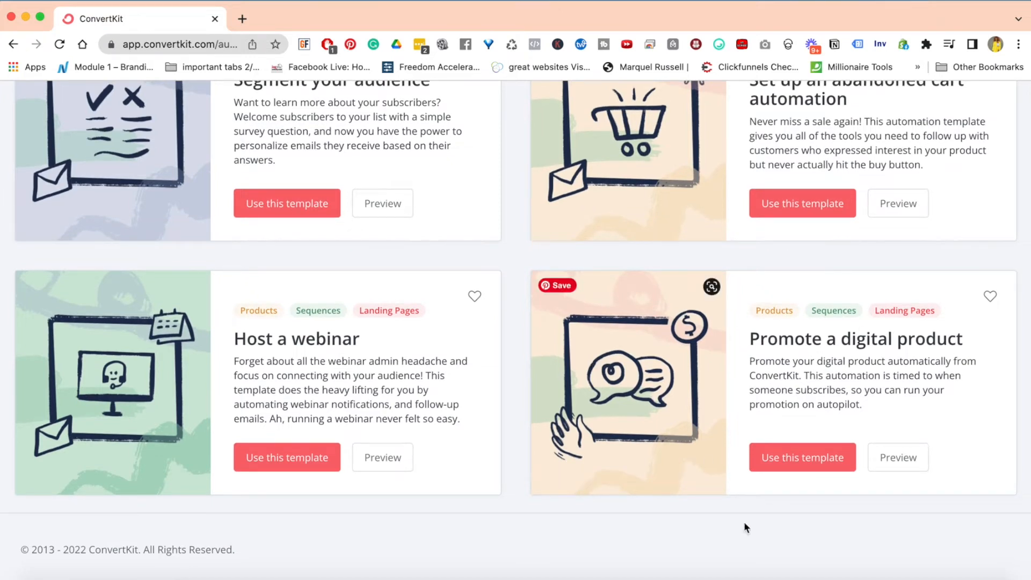
Look back over the automation templates and create an empty automation from scratch instead of using a template
scroll(561, 369, "up", 9)
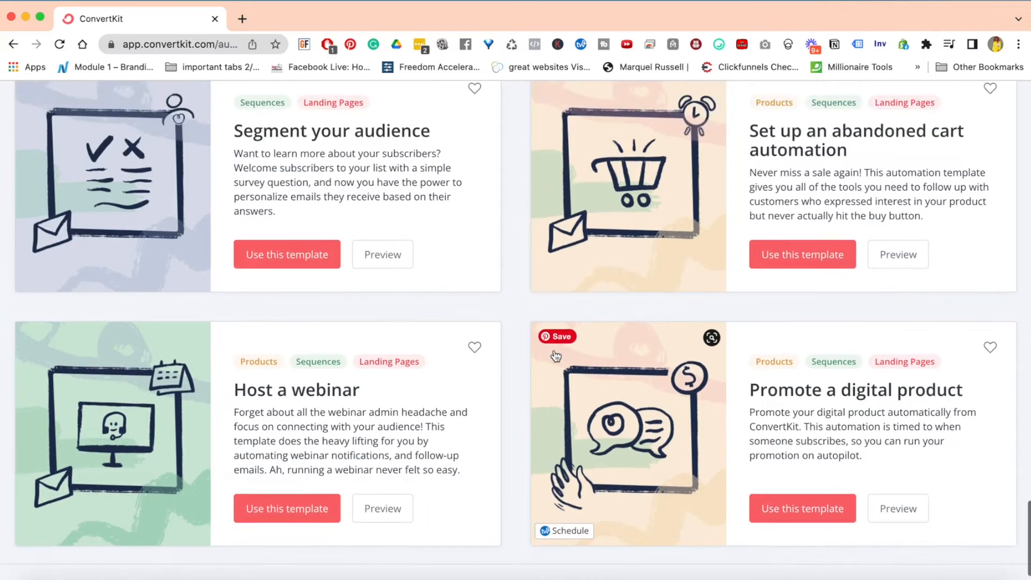
scroll(557, 354, "down", 4)
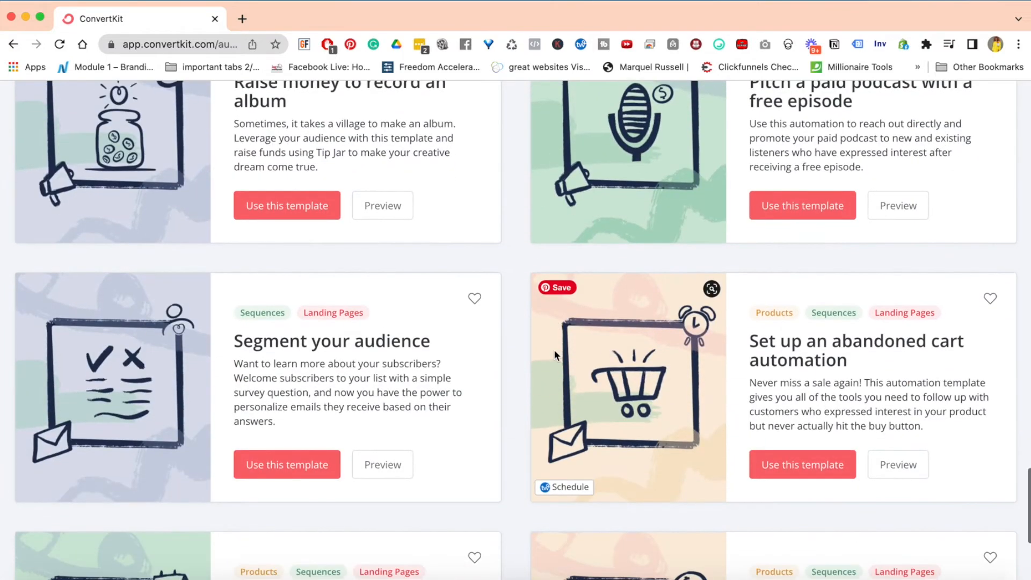
scroll(555, 355, "up", 8)
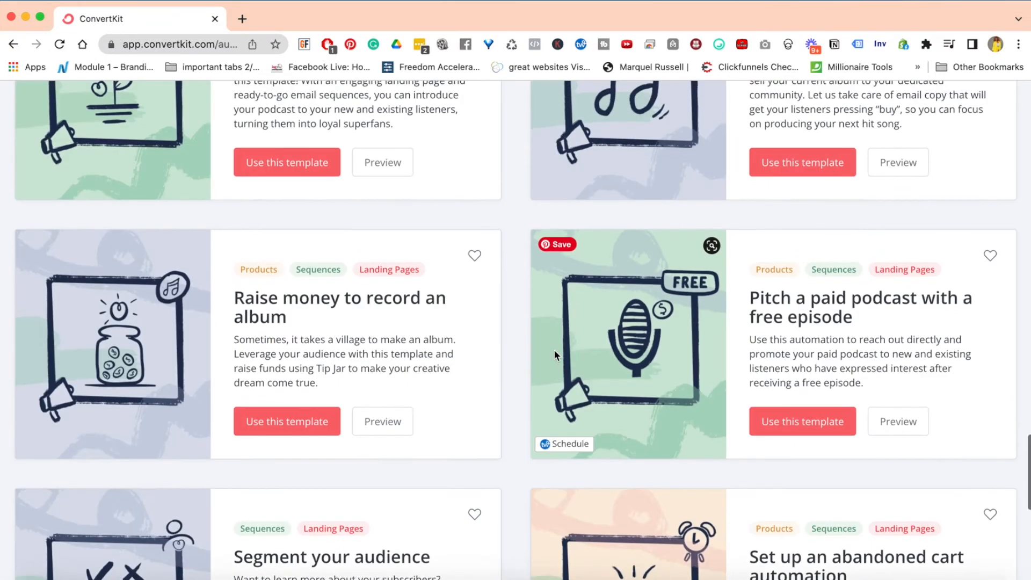
scroll(555, 354, "up", 6)
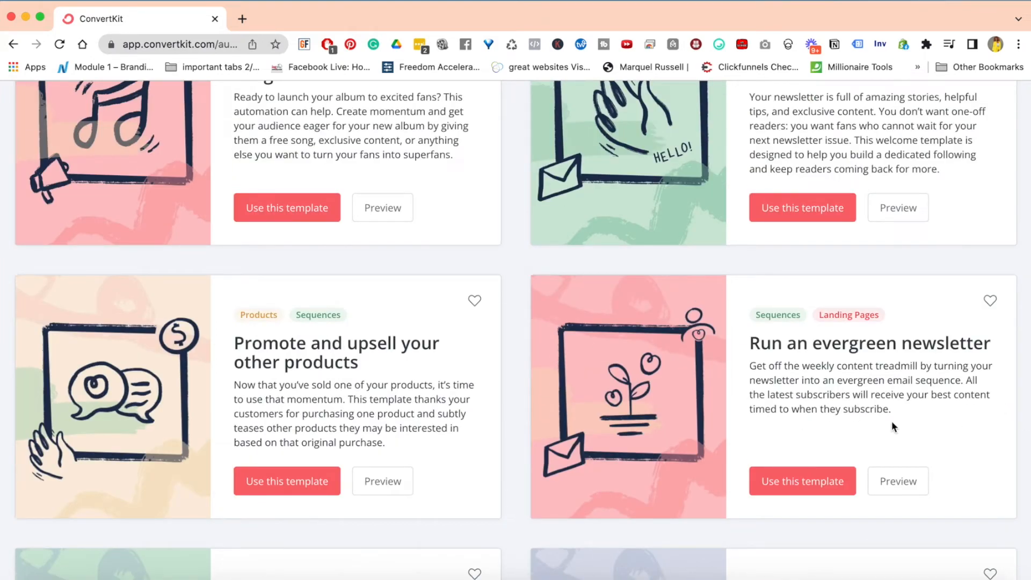
scroll(398, 410, "up", 15)
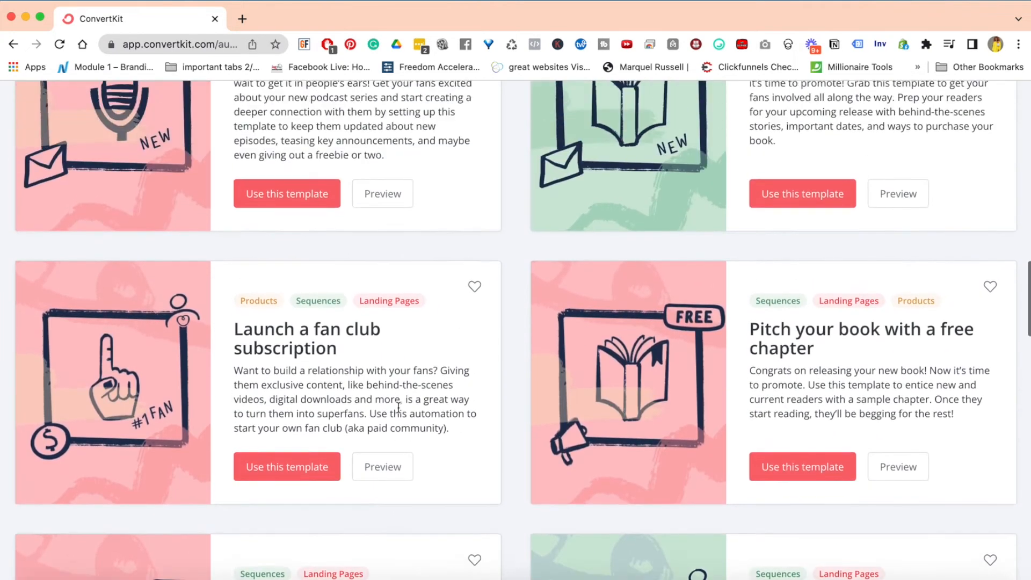
scroll(398, 411, "up", 10)
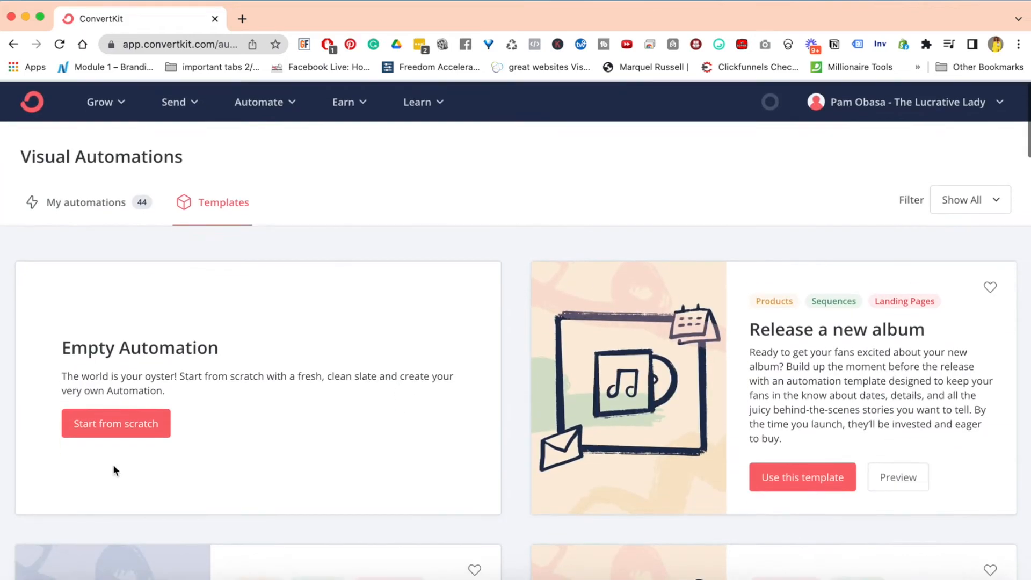
left_click(117, 432)
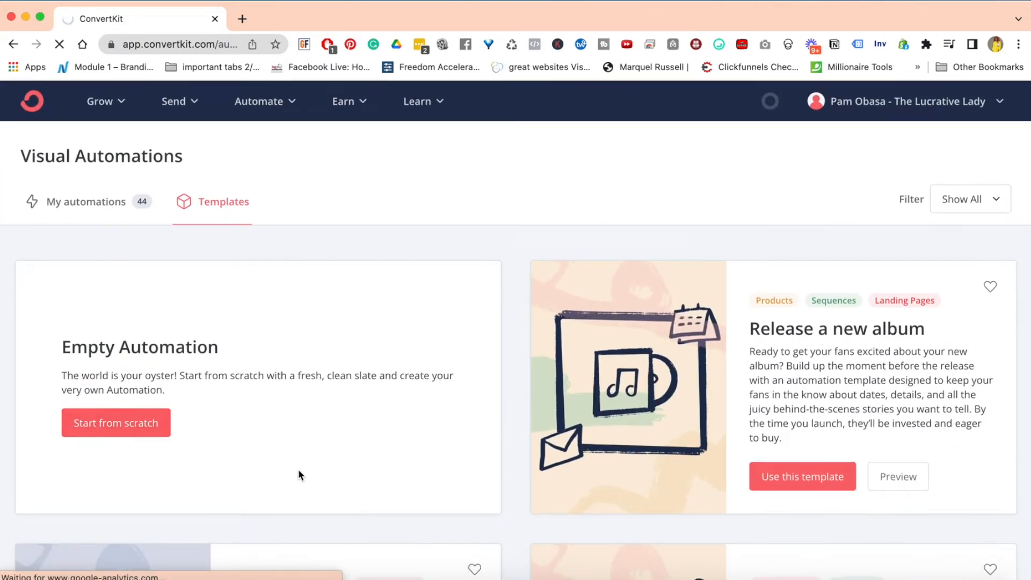
left_click(84, 421)
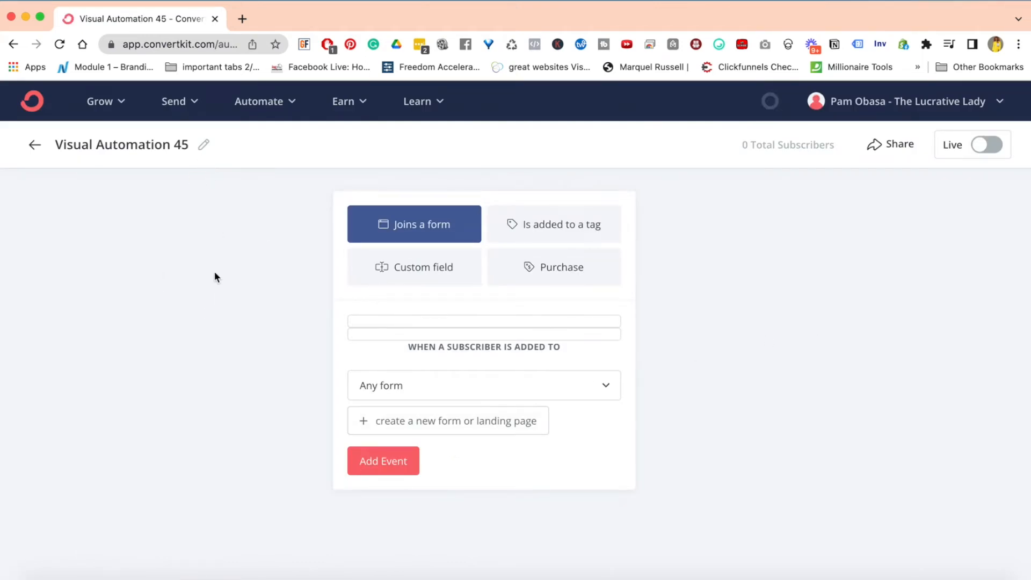
Rename the new automation as "Demo Automation"
left_click(205, 145)
triple_click(142, 149)
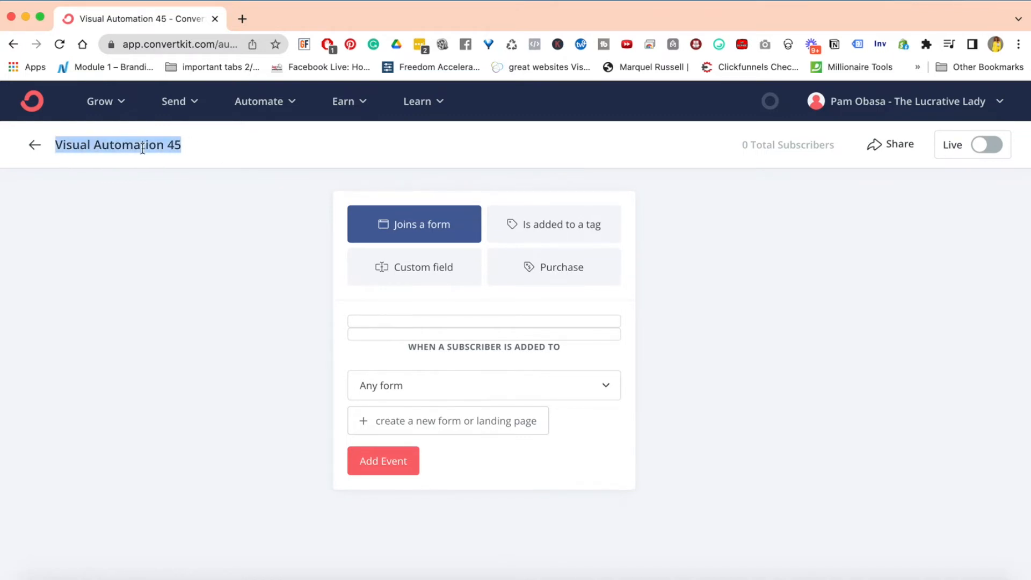
type("Demo")
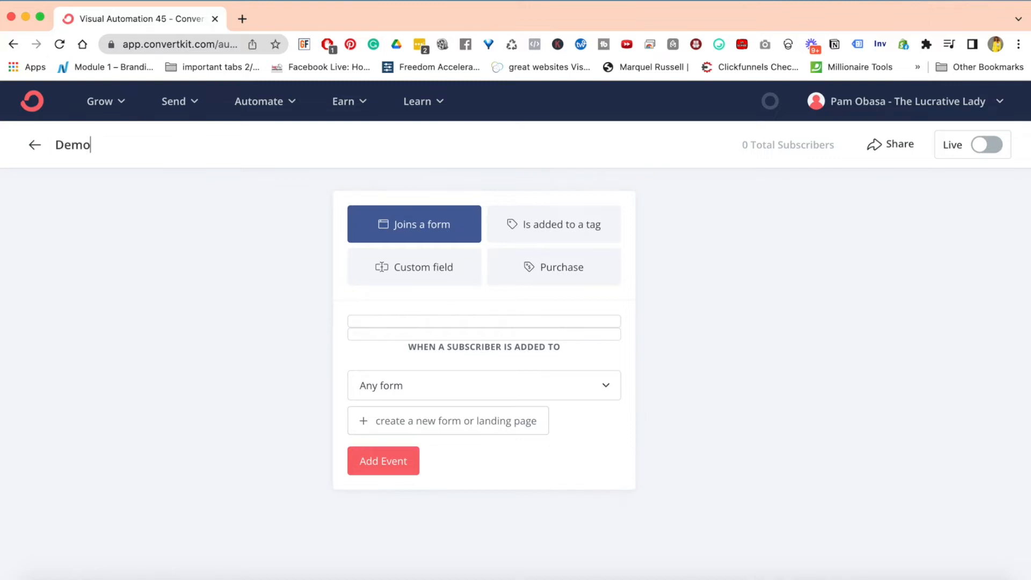
type(" Automation")
key("Return")
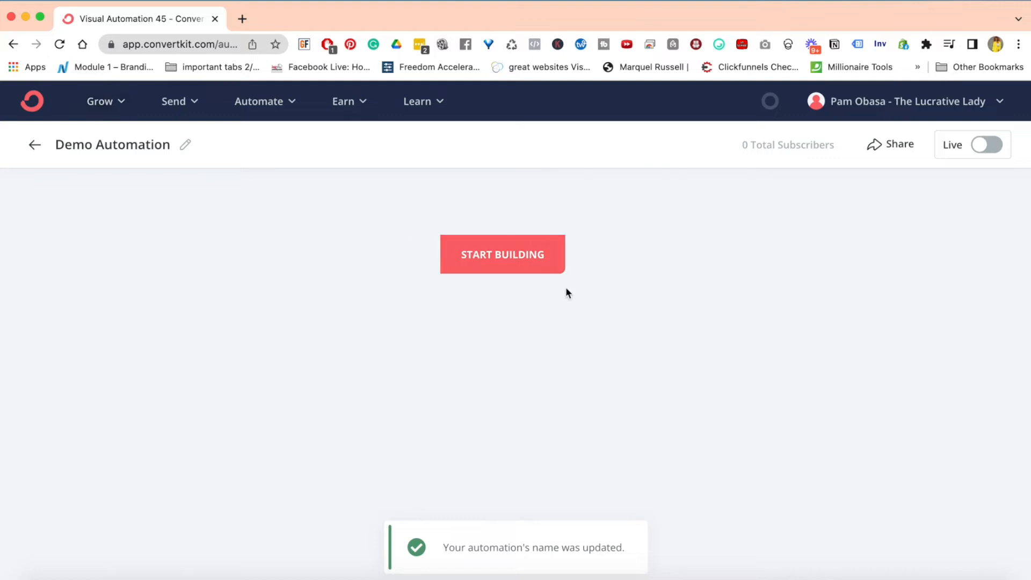
Start building the automation, check the tag-based entry event, and choose Joins a form as the entry event
left_click(498, 257)
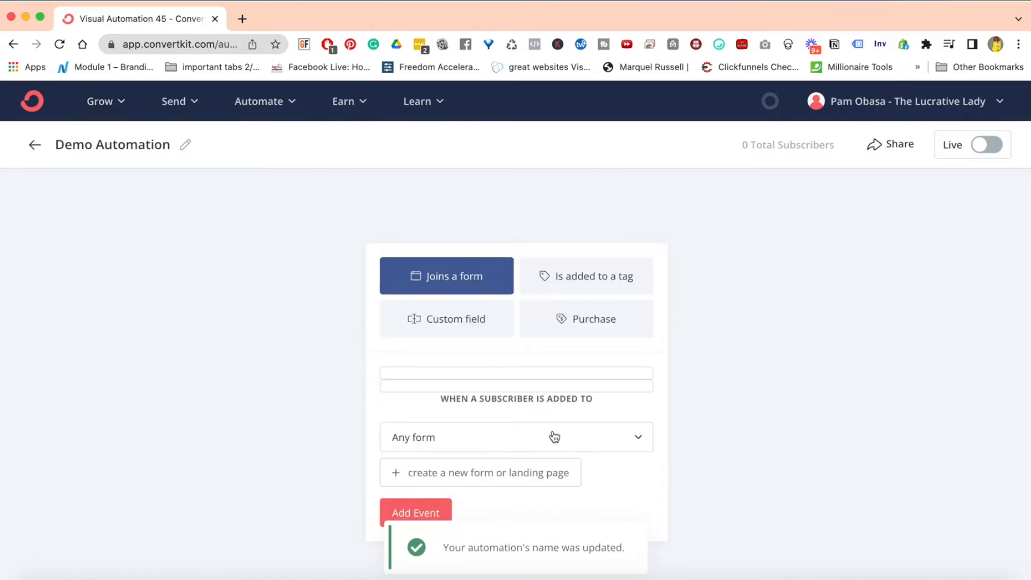
scroll(773, 307, "down", 2)
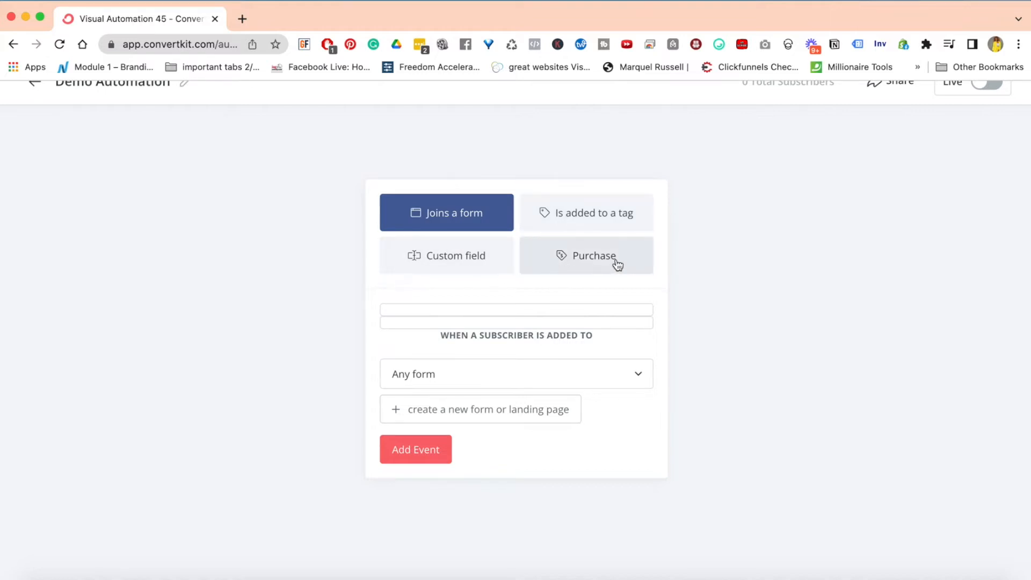
left_click(604, 218)
left_click(454, 216)
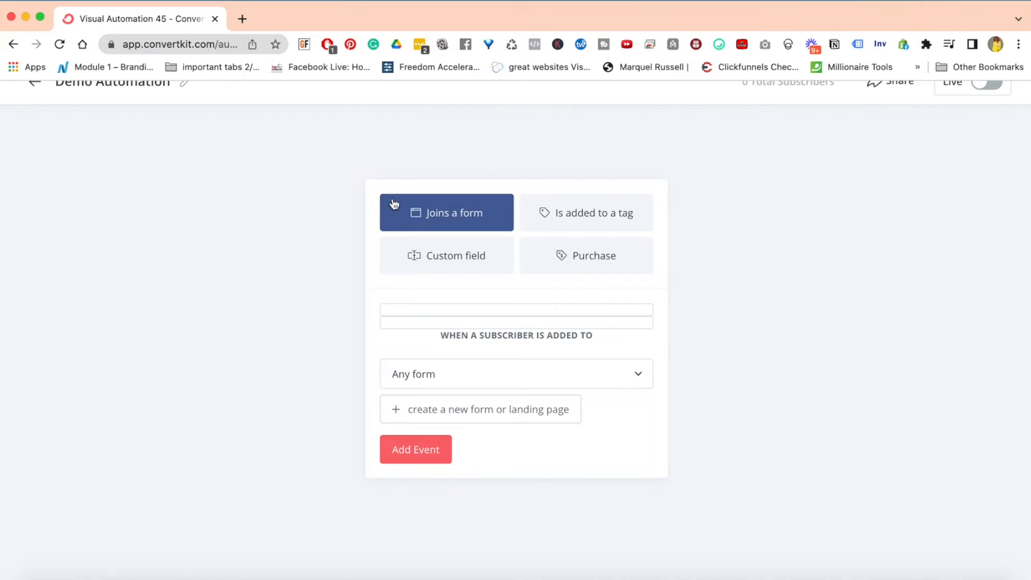
Look through the existing forms that can be chosen for the Joins a form entry event
scroll(476, 212, "down", 3)
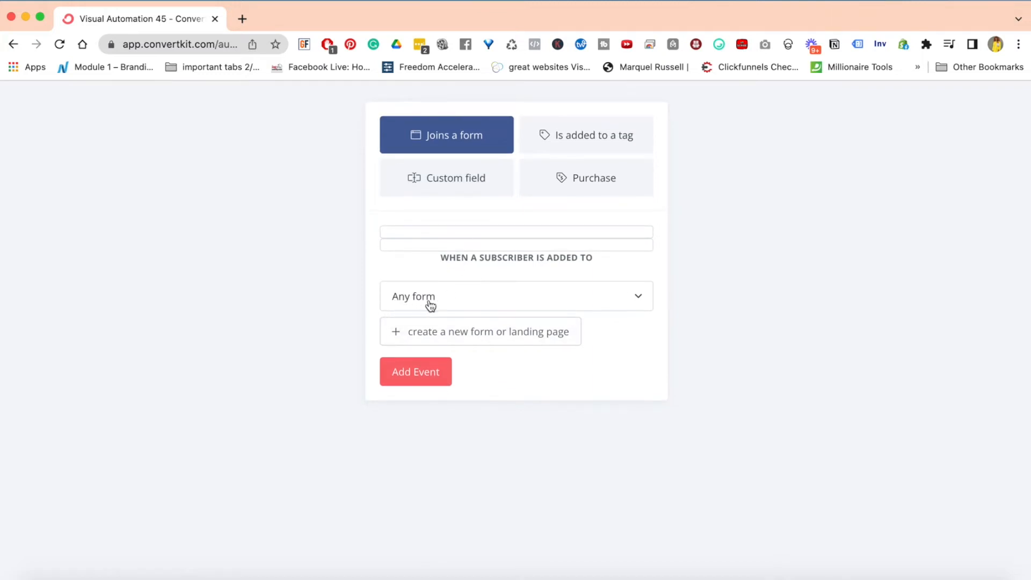
left_click(644, 300)
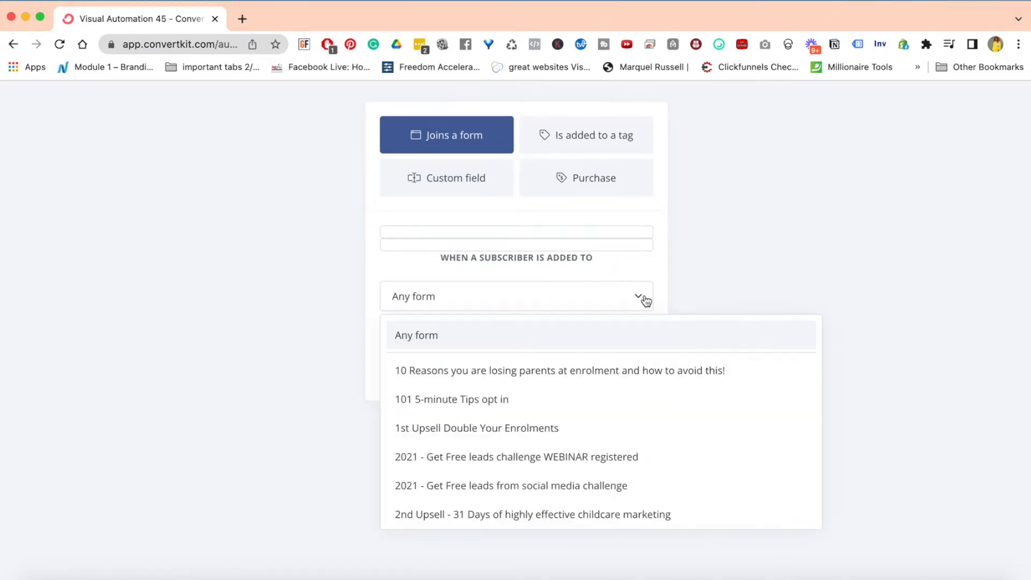
scroll(641, 419, "down", 10)
scroll(640, 415, "down", 10)
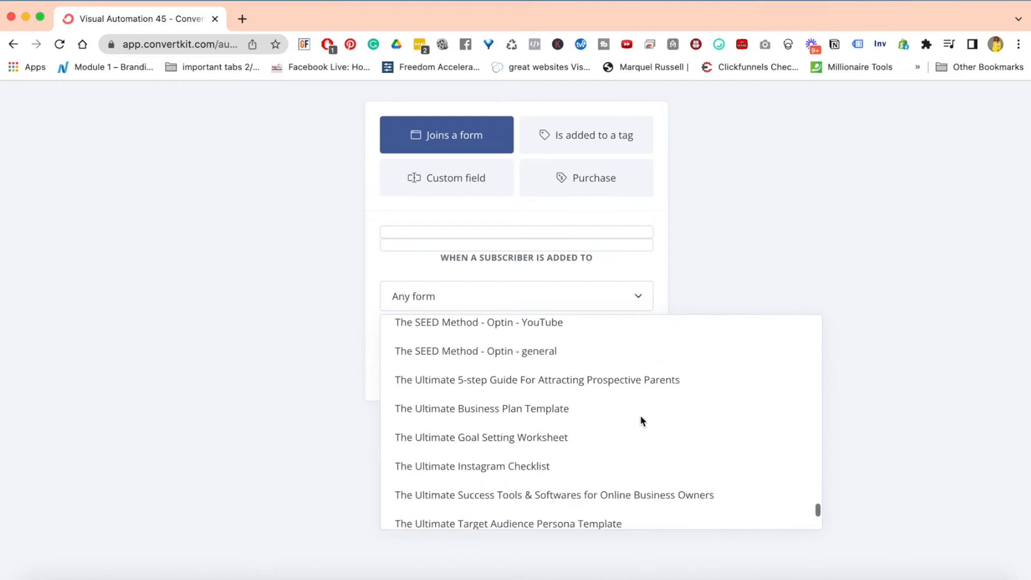
scroll(640, 414, "up", 20)
scroll(776, 224, "down", 5)
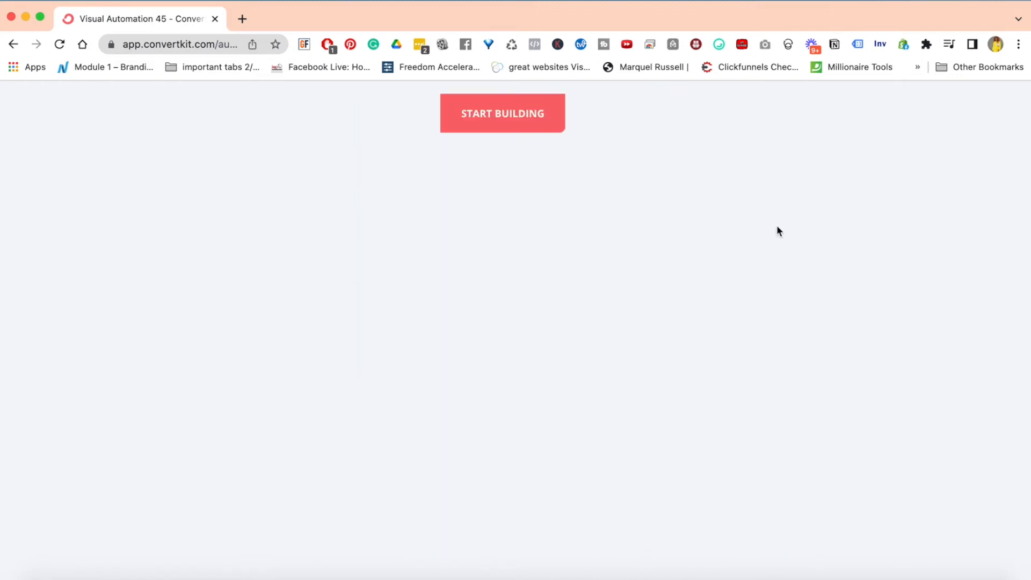
scroll(495, 203, "up", 4)
left_click(510, 257)
scroll(545, 398, "down", 2)
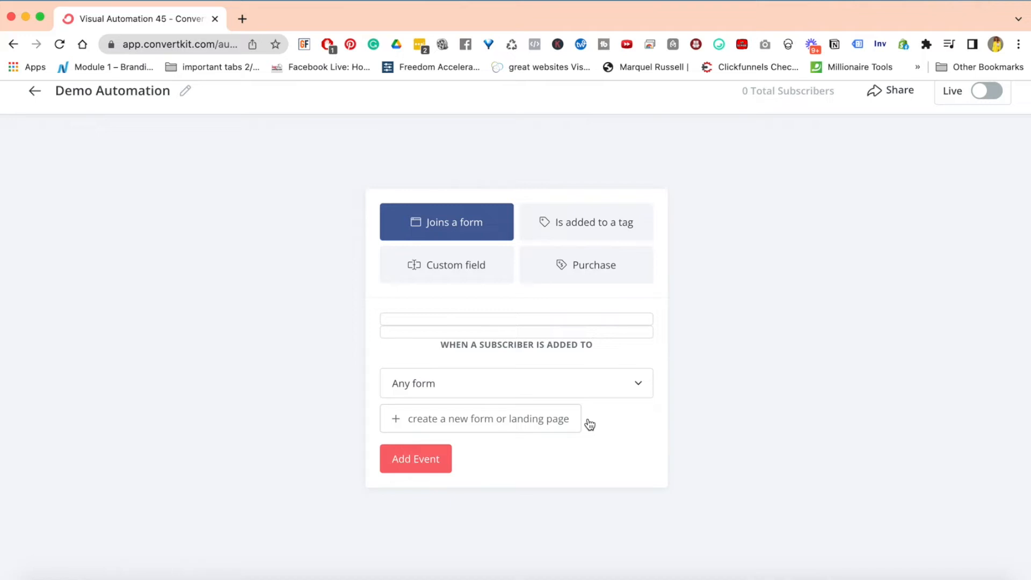
left_click(646, 384)
scroll(624, 430, "down", 15)
scroll(624, 430, "up", 10)
left_click(752, 223)
left_click(450, 159)
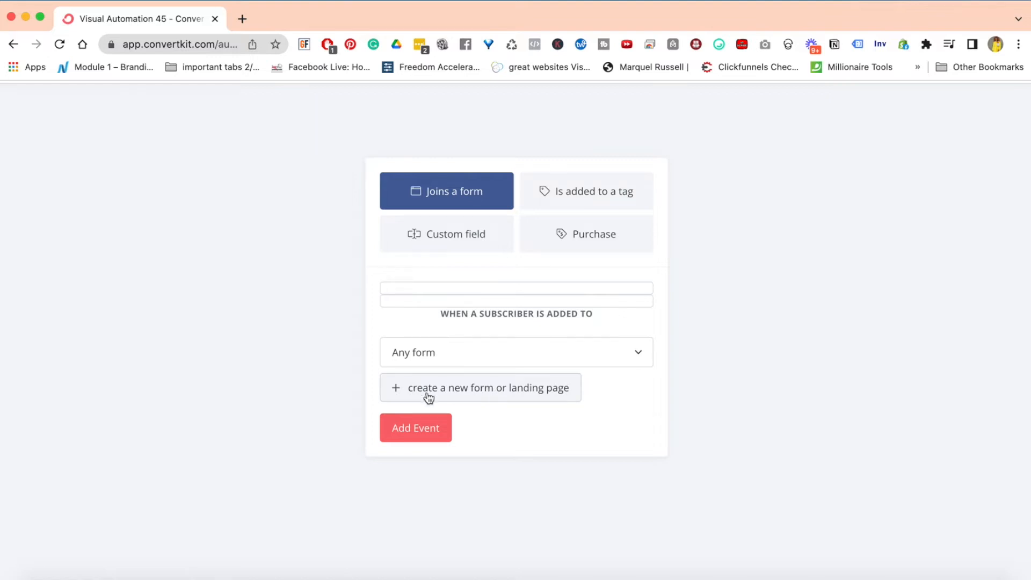
Create a new inline form from the Charlotte template for the entry event and save it
left_click(411, 396)
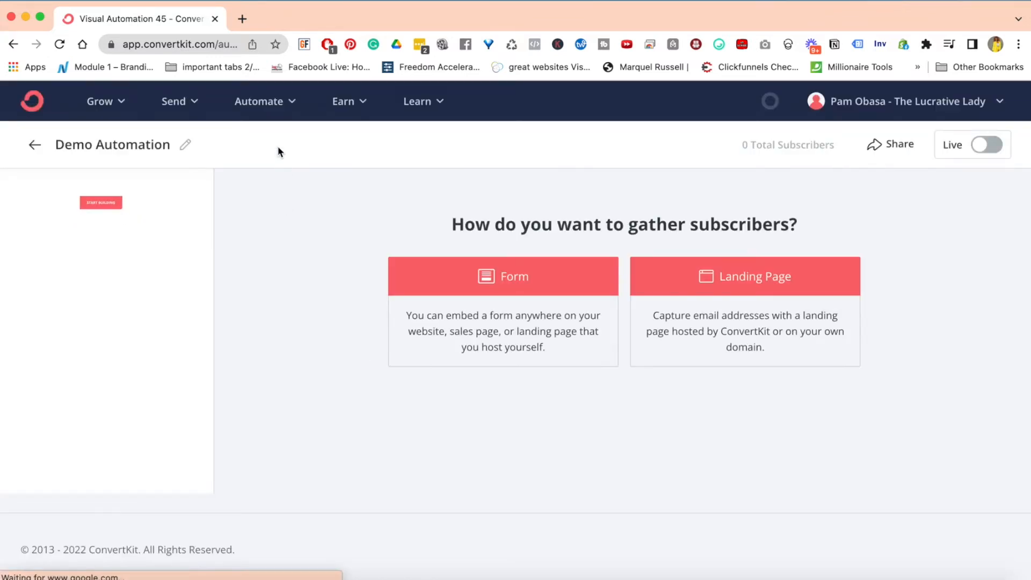
left_click(527, 288)
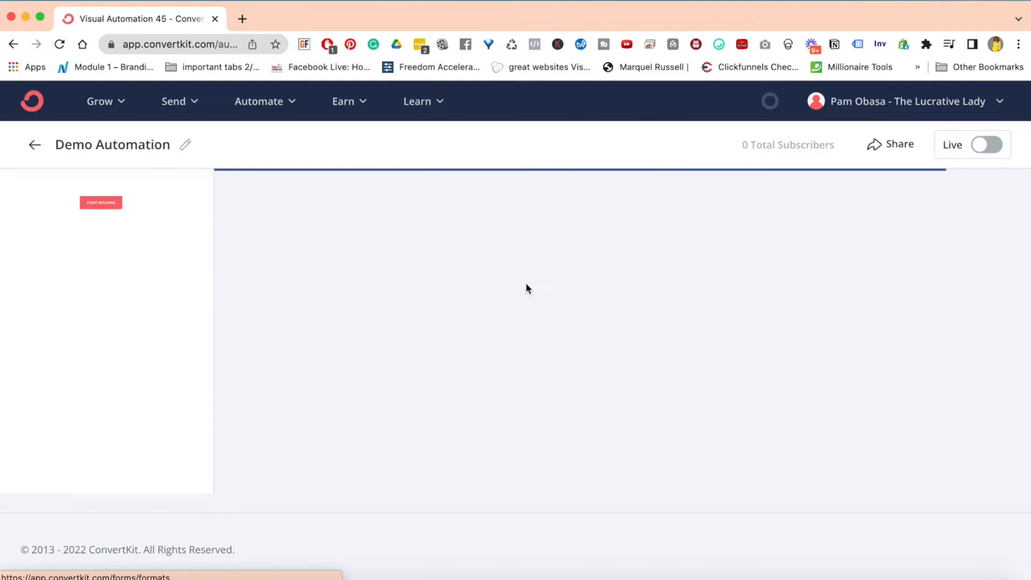
left_click(385, 380)
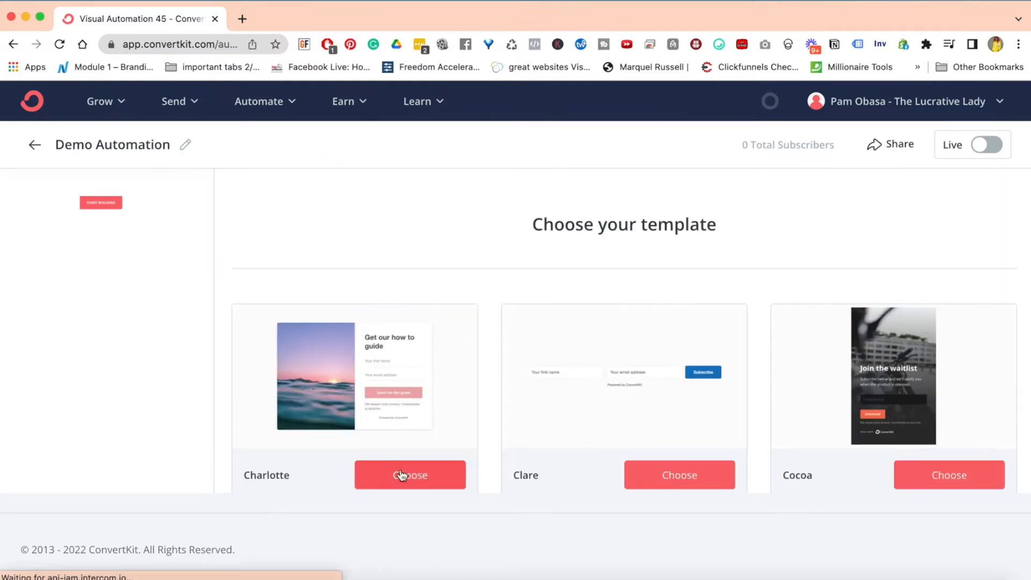
left_click(400, 474)
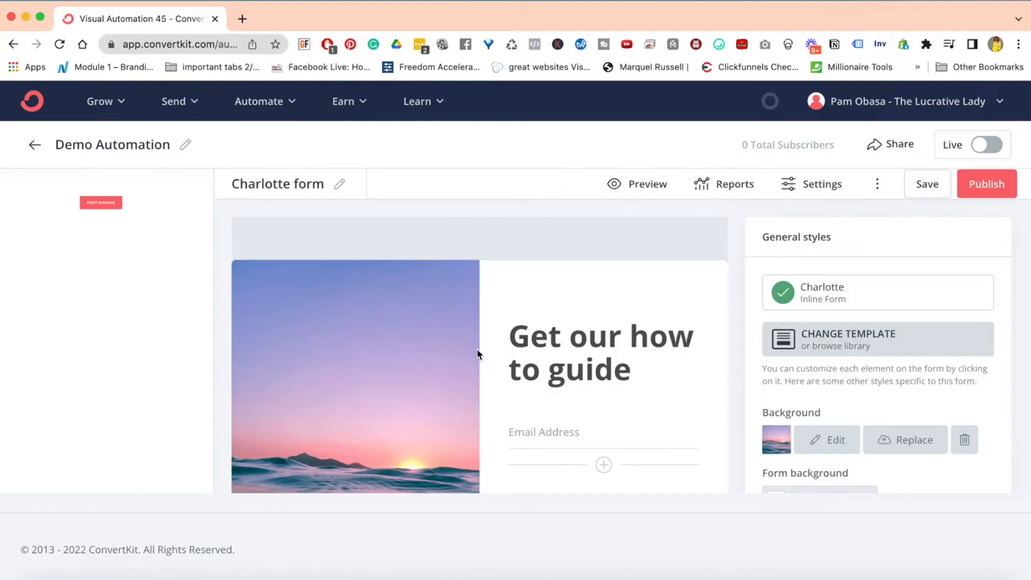
left_click(921, 182)
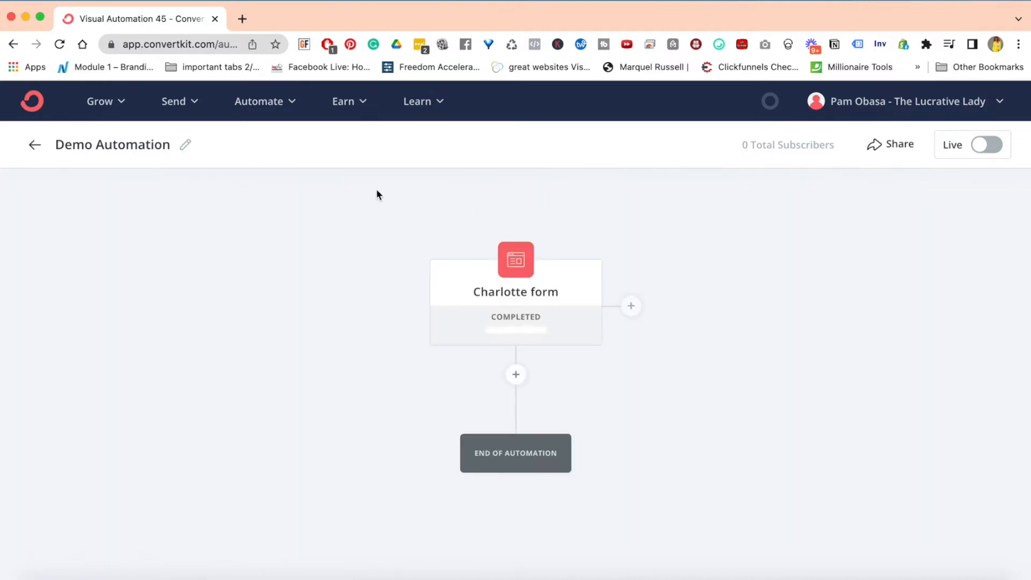
Check the Charlotte form event's settings and its completed subscribers, and return to the automation
mouse_move(562, 348)
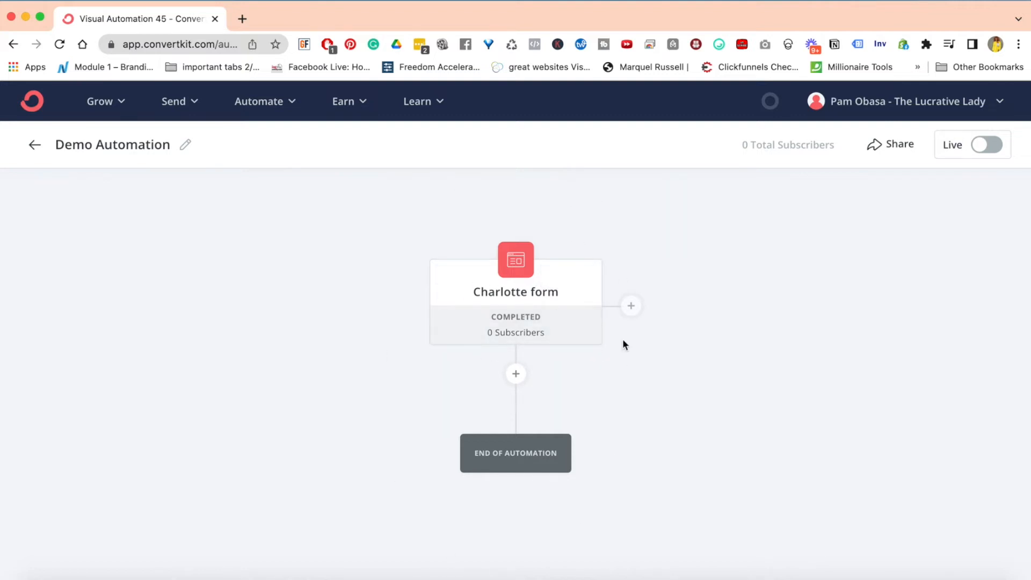
mouse_move(509, 276)
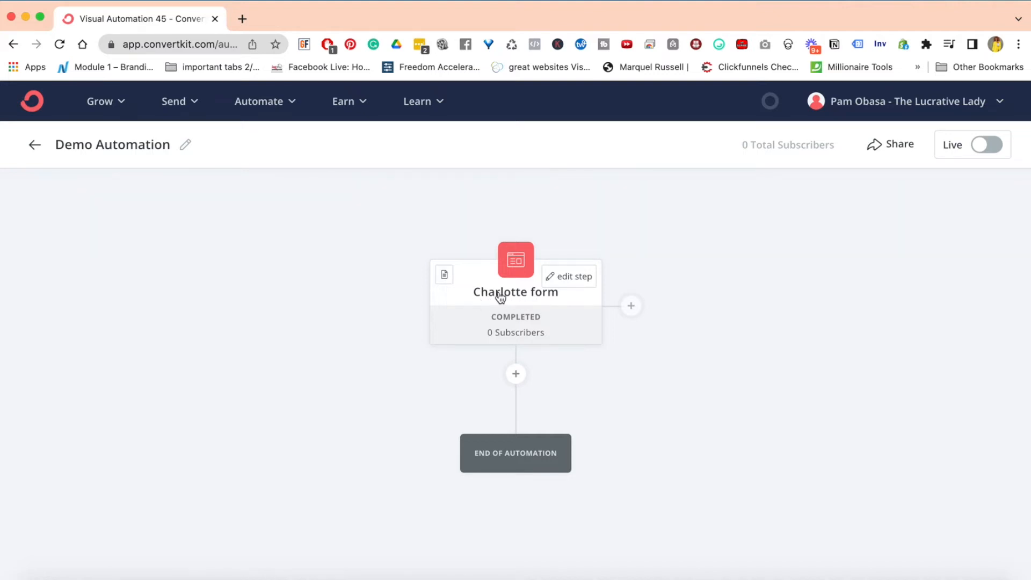
left_click(563, 285)
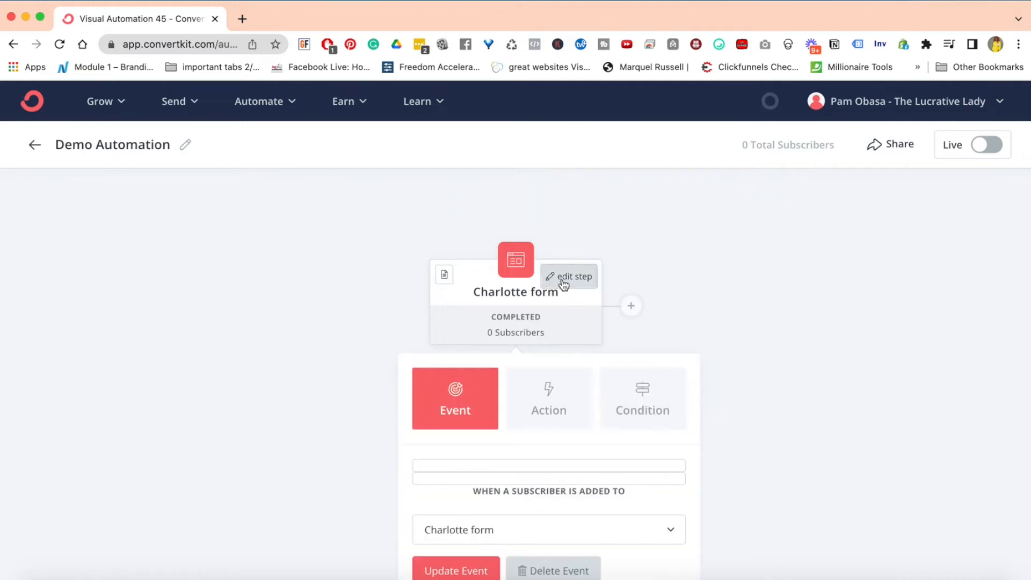
left_click(521, 327)
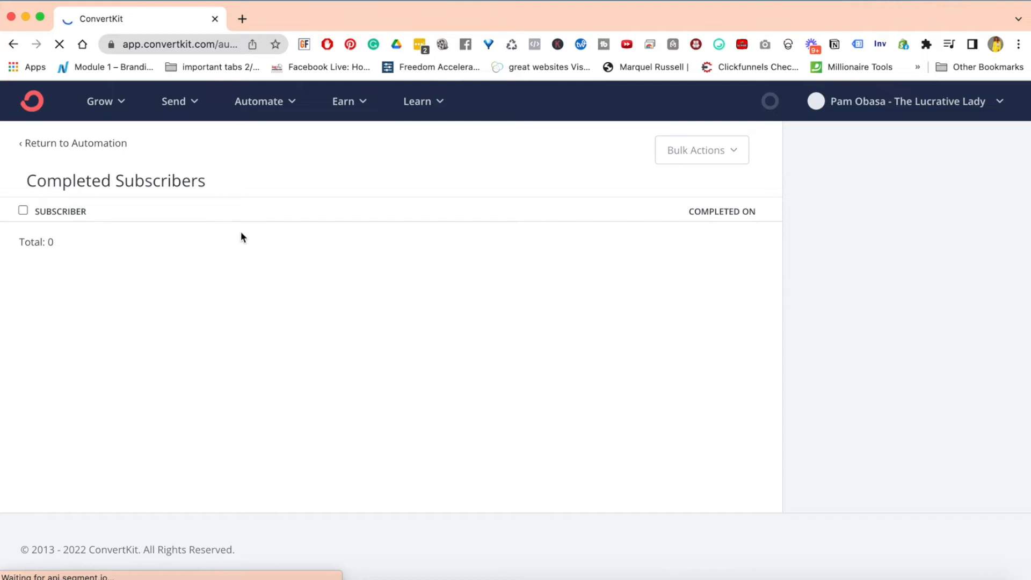
left_click(24, 150)
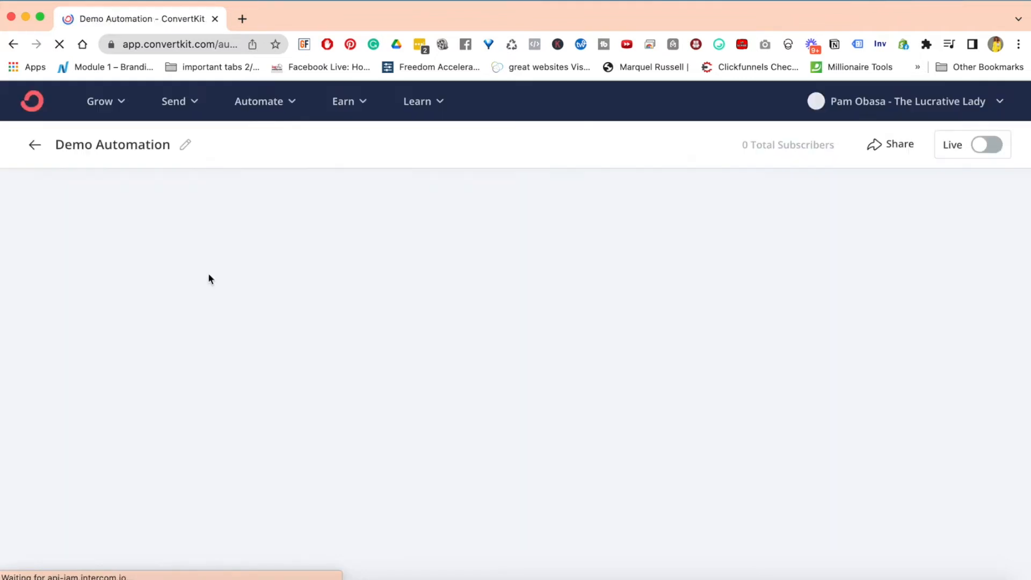
scroll(552, 407, "down", 1)
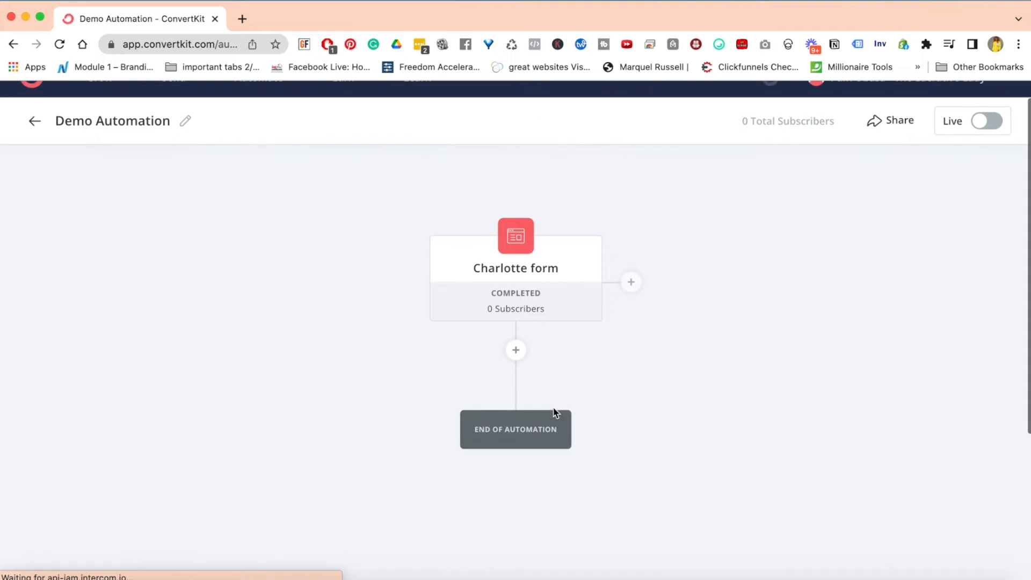
Rename the Charlotte form as "Demo Form", save it, and reopen Demo Automation from the automations list
left_click(515, 242)
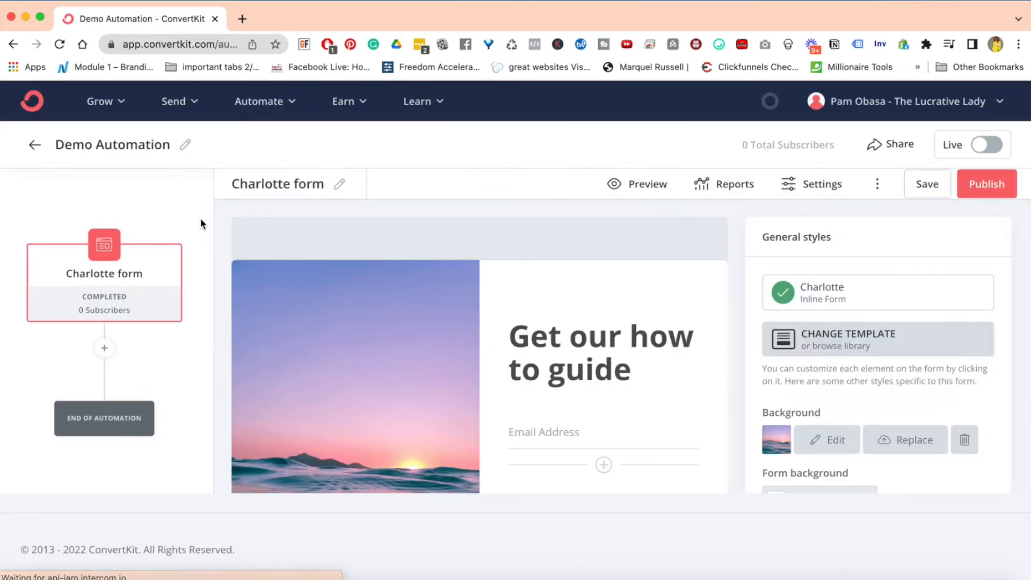
left_click(312, 183)
triple_click(315, 184)
type("De")
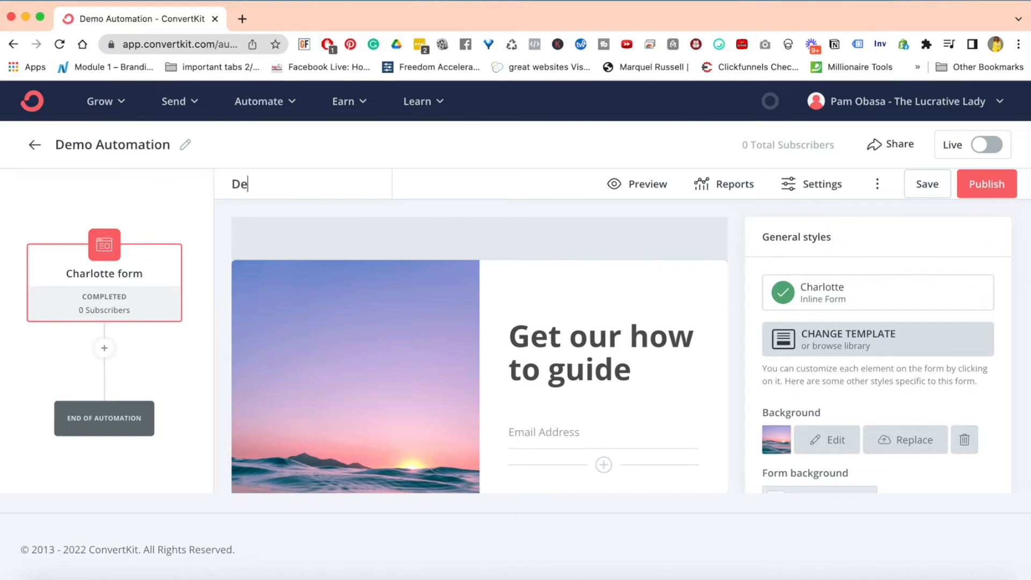
type("mo Form")
left_click(924, 189)
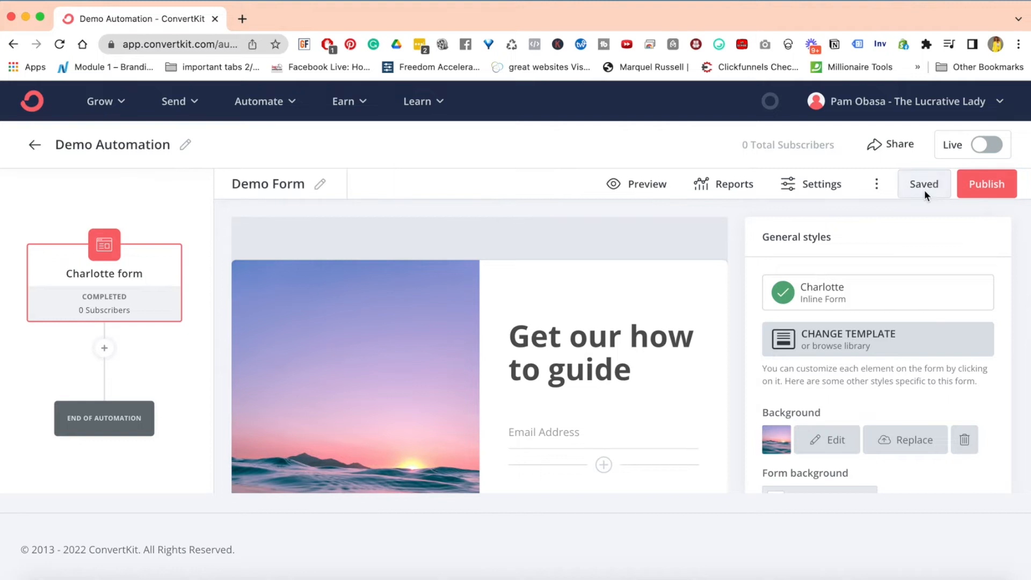
left_click(33, 146)
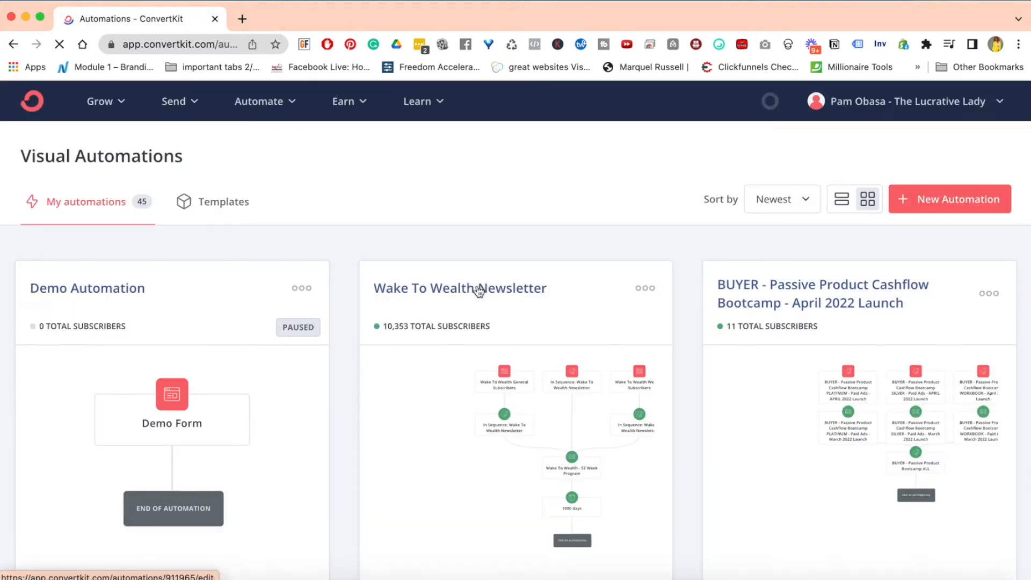
left_click(111, 288)
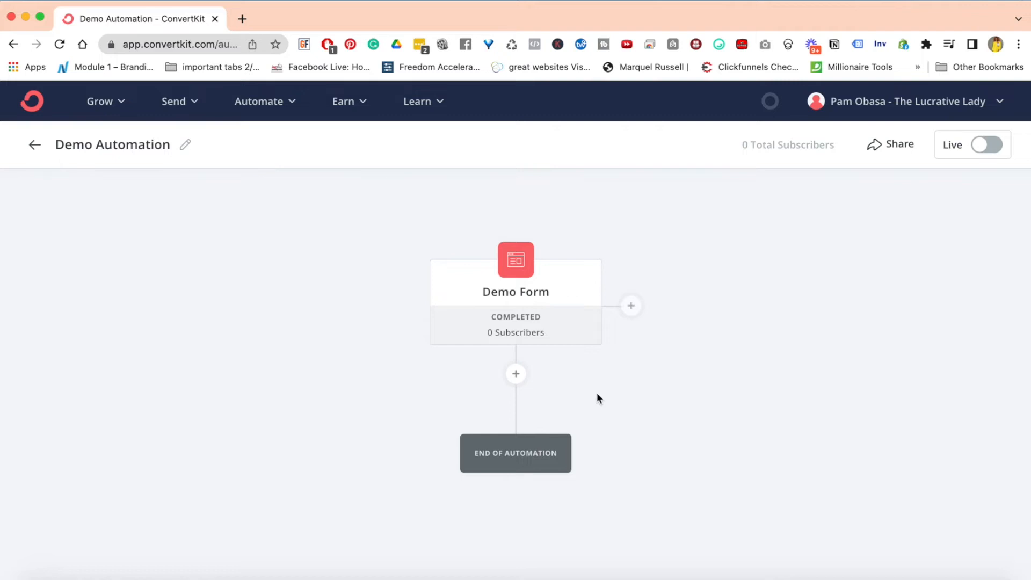
Look at the options for adding another entry event beside Demo Form, and close them without adding one
scroll(597, 396, "down", 1)
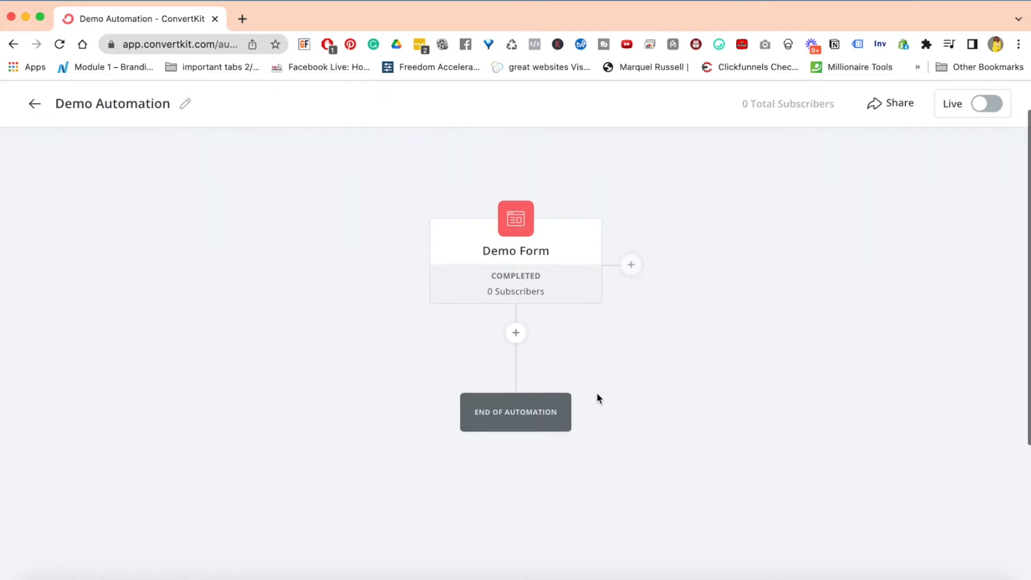
left_click(631, 267)
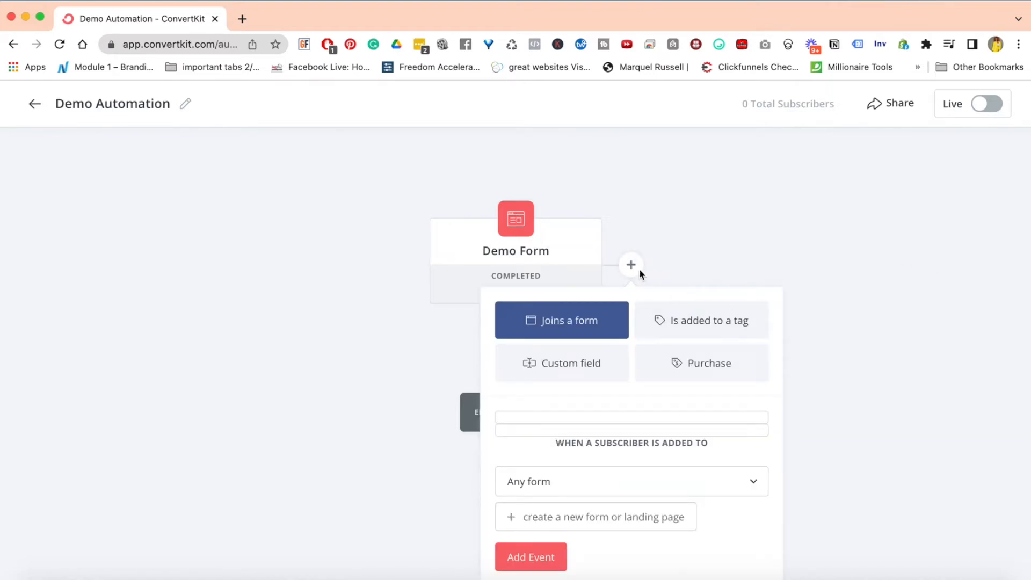
mouse_move(546, 253)
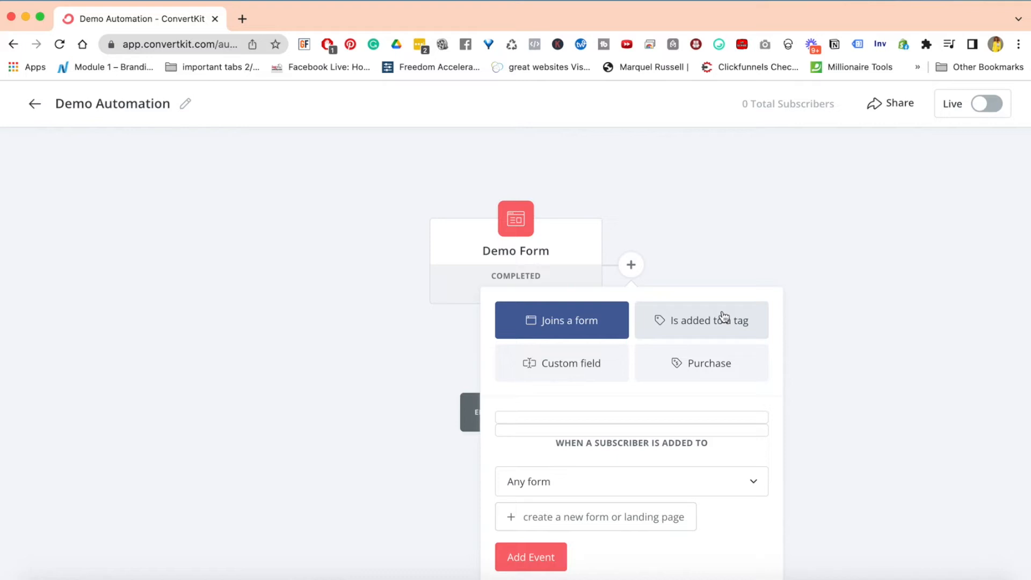
left_click(759, 265)
mouse_move(564, 291)
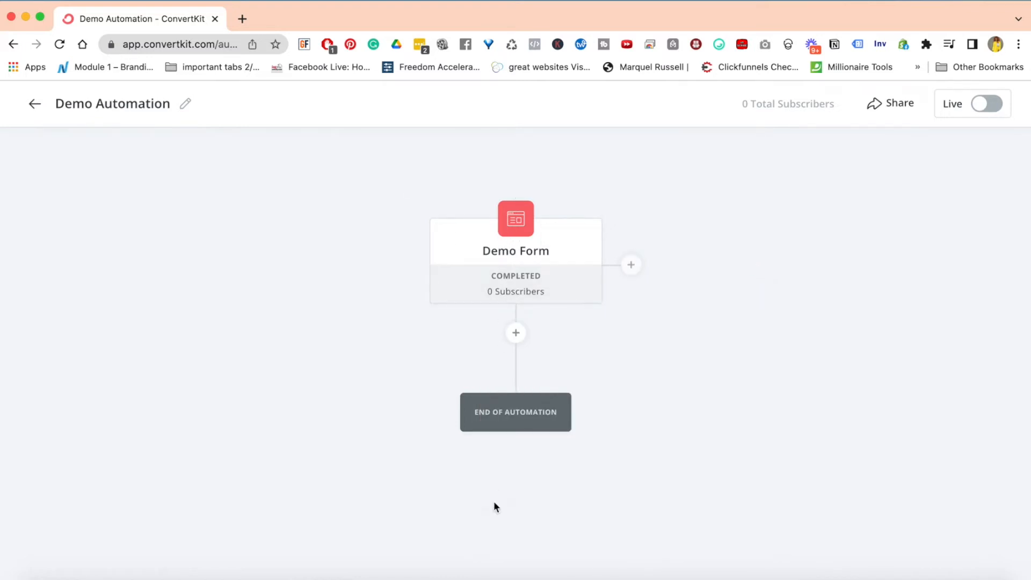
Start adding a step below Demo Form and review the available action types
left_click(516, 334)
scroll(516, 408, "down", 2)
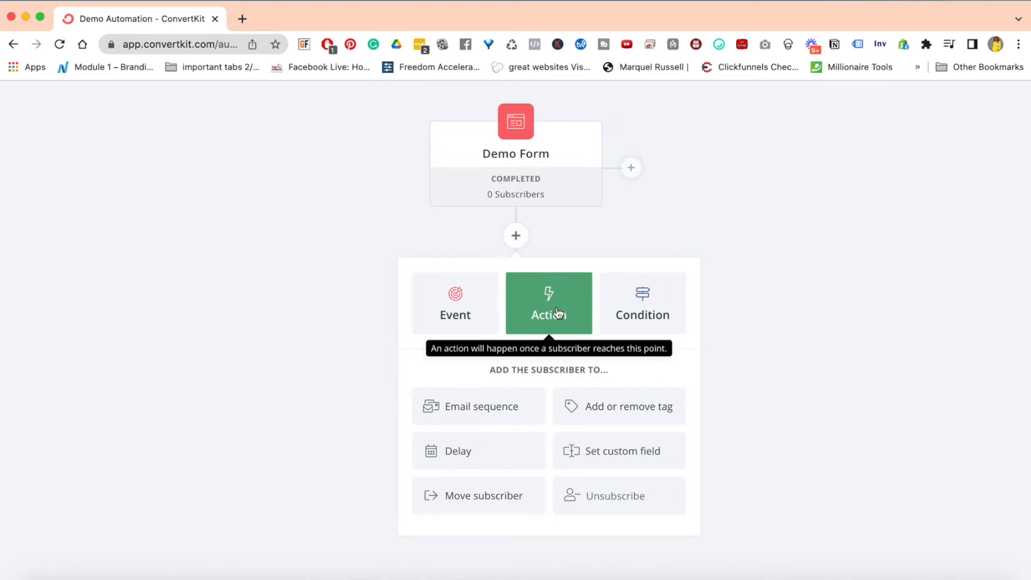
scroll(574, 322, "down", 3)
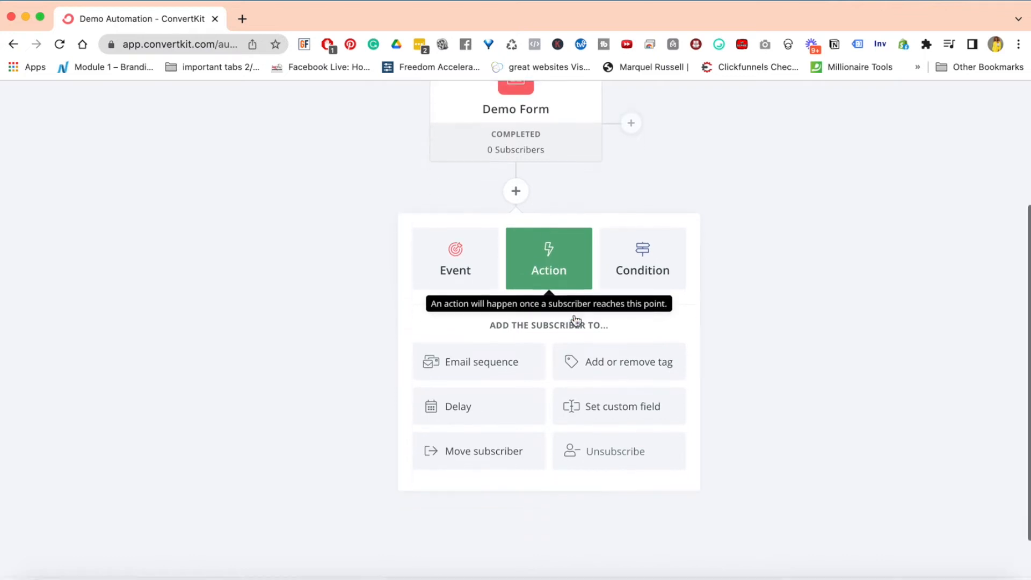
scroll(549, 255, "up", 4)
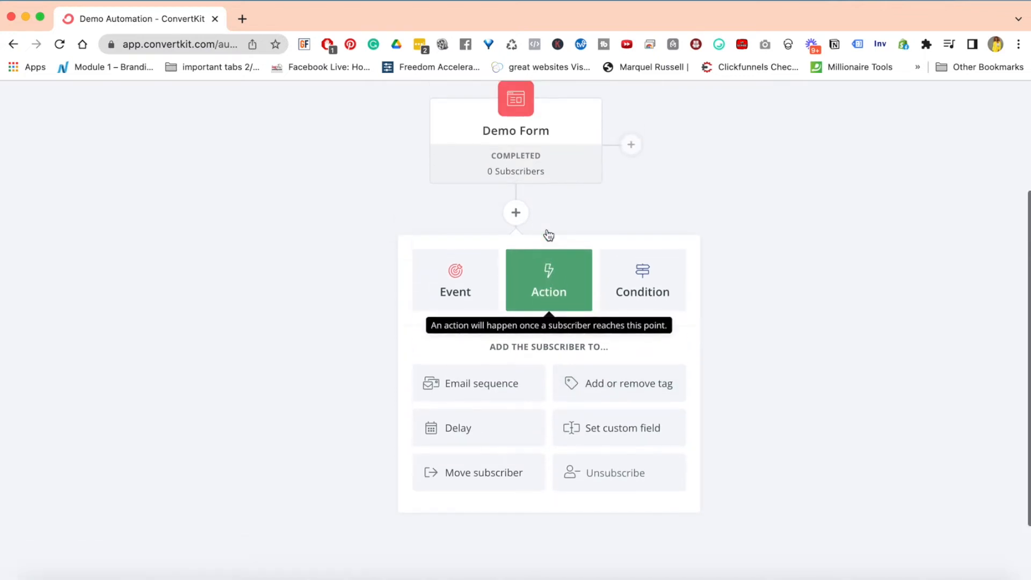
scroll(515, 253, "down", 3)
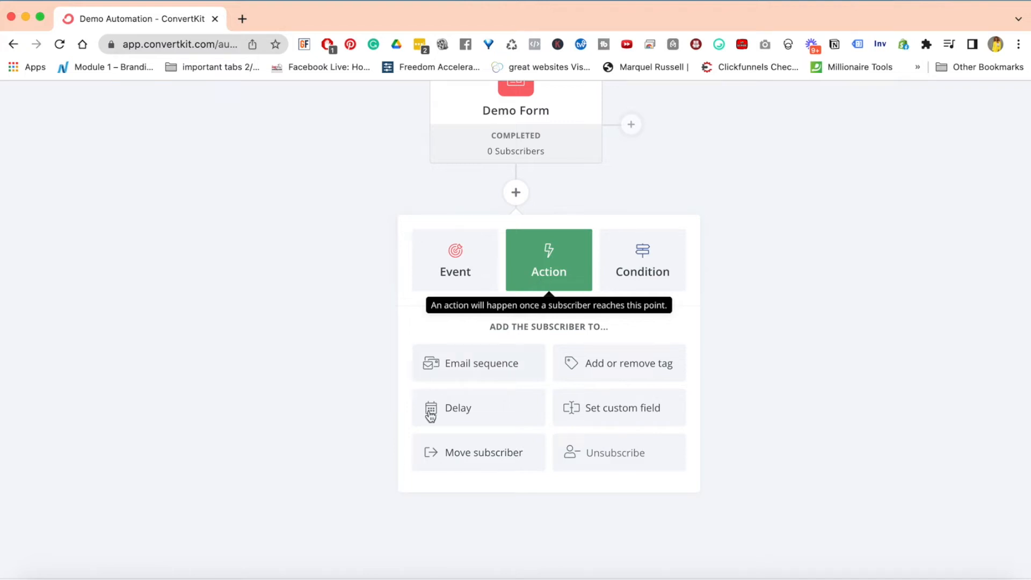
Add an email sequence action using the existing sequence "Passive Product cashflow emails for April 2022 (Not March) - DEMO"
left_click(482, 370)
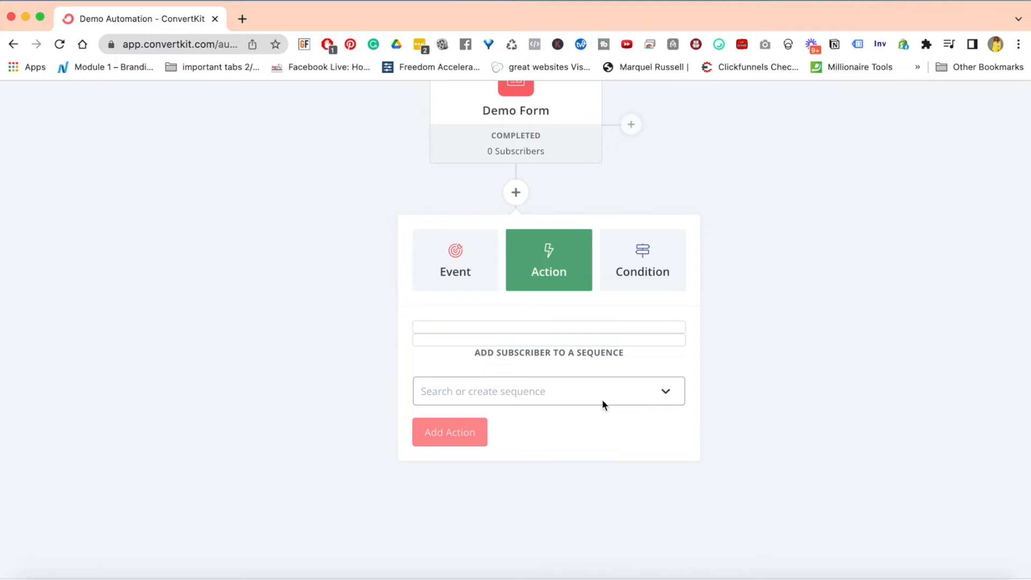
left_click(672, 396)
scroll(523, 442, "down", 3)
scroll(522, 441, "down", 20)
scroll(522, 441, "up", 20)
type("demo")
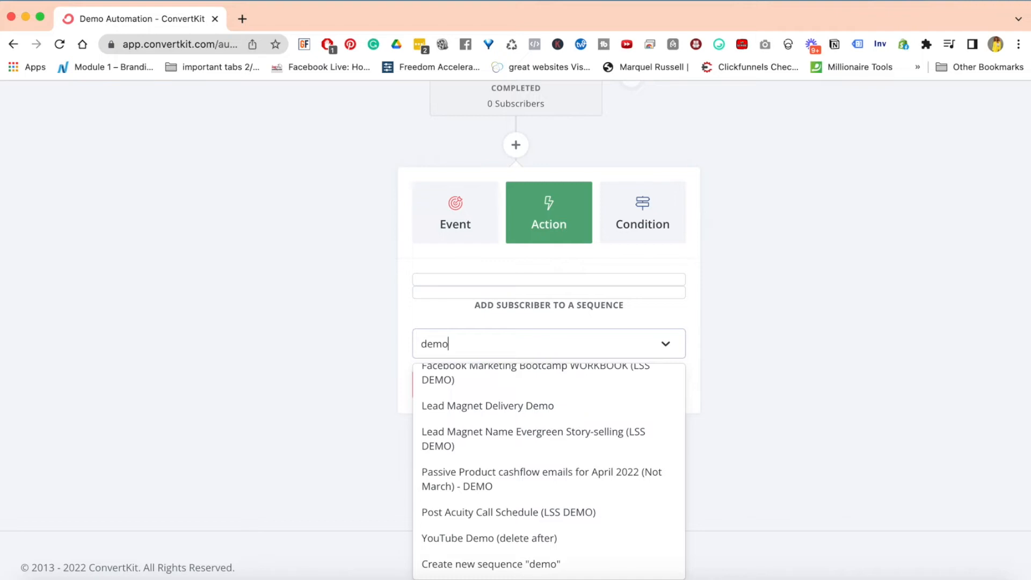
left_click(475, 486)
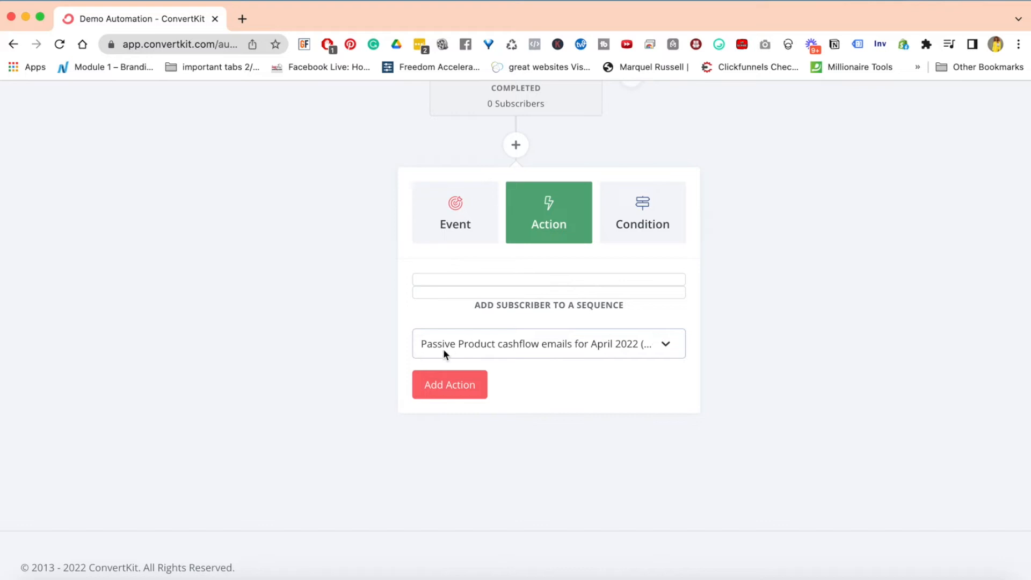
left_click(449, 390)
scroll(762, 337, "up", 5)
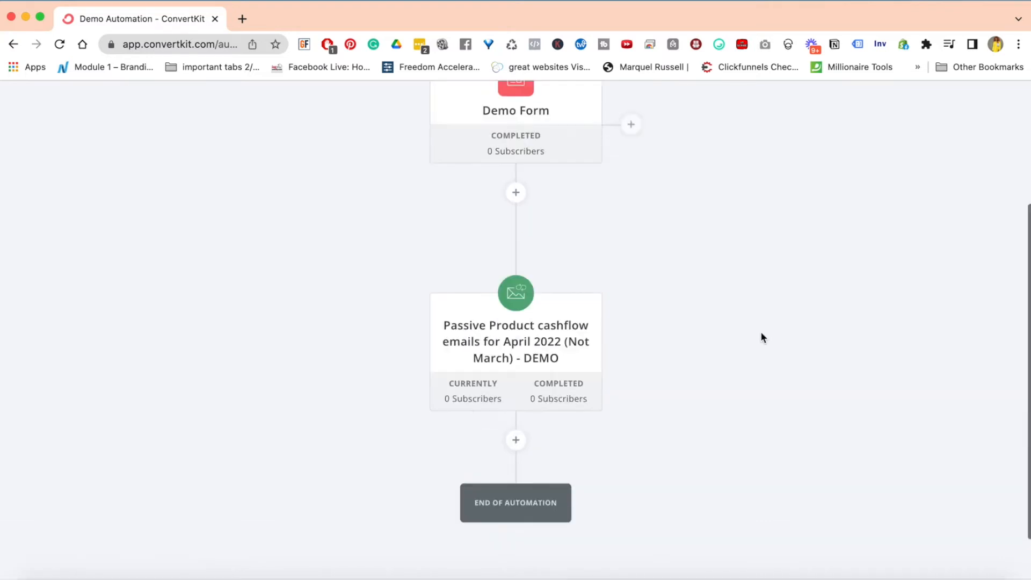
scroll(760, 331, "down", 3)
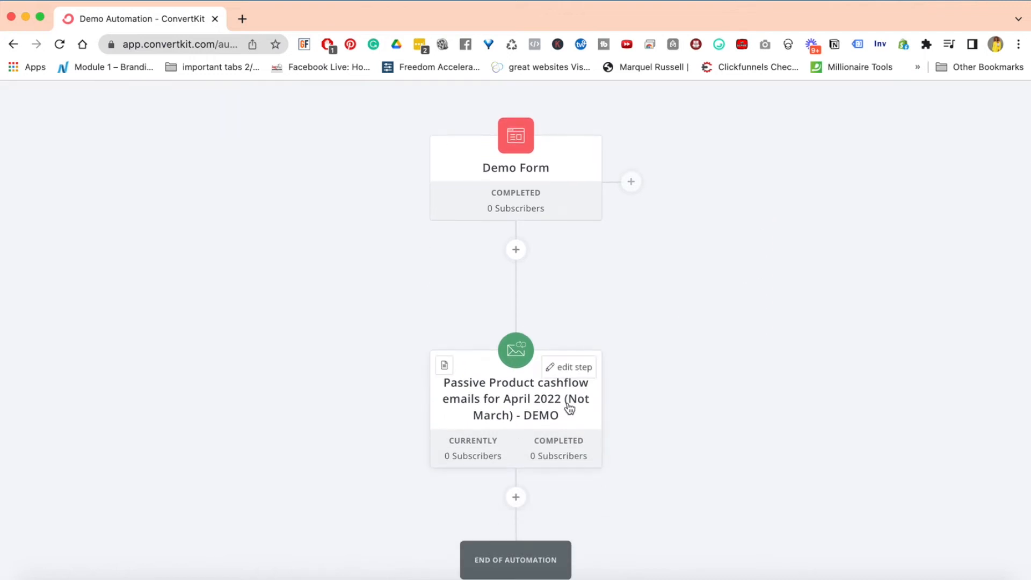
Review the Demo Automation flow from the Demo Form entry through the email sequence to the end of the automation
scroll(677, 355, "up", 3)
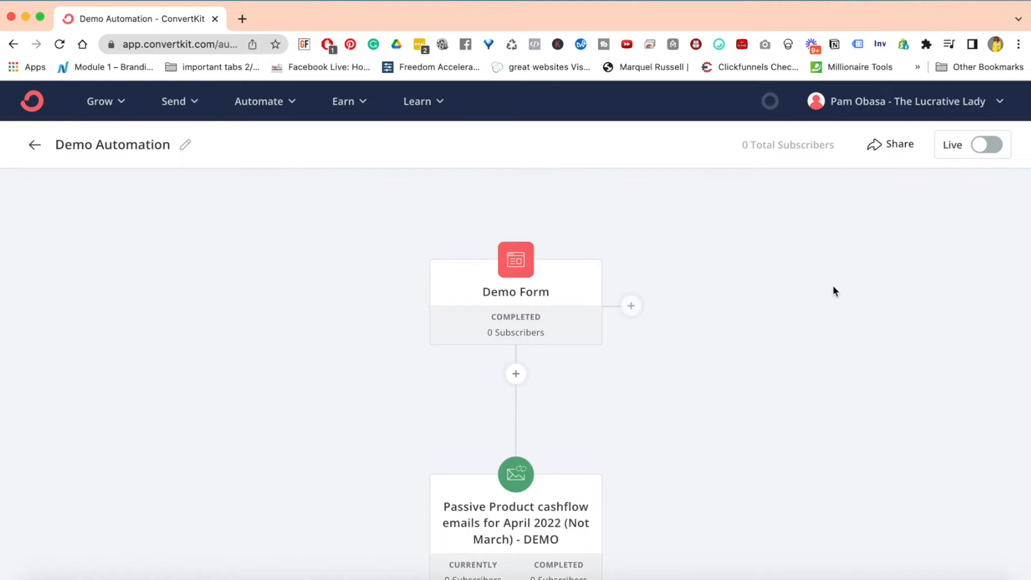
scroll(761, 463, "down", 2)
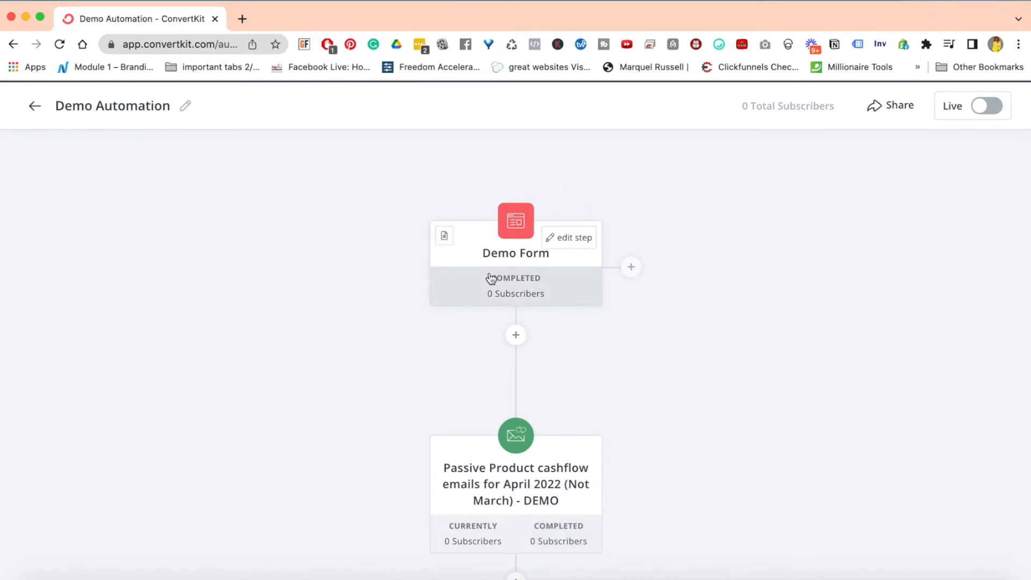
scroll(662, 369, "down", 3)
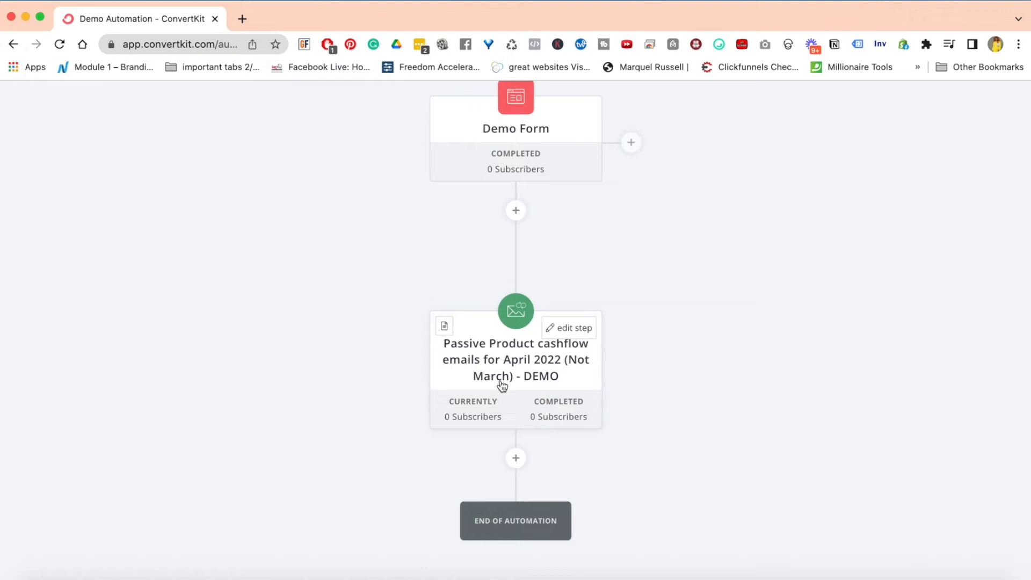
scroll(502, 376, "up", 3)
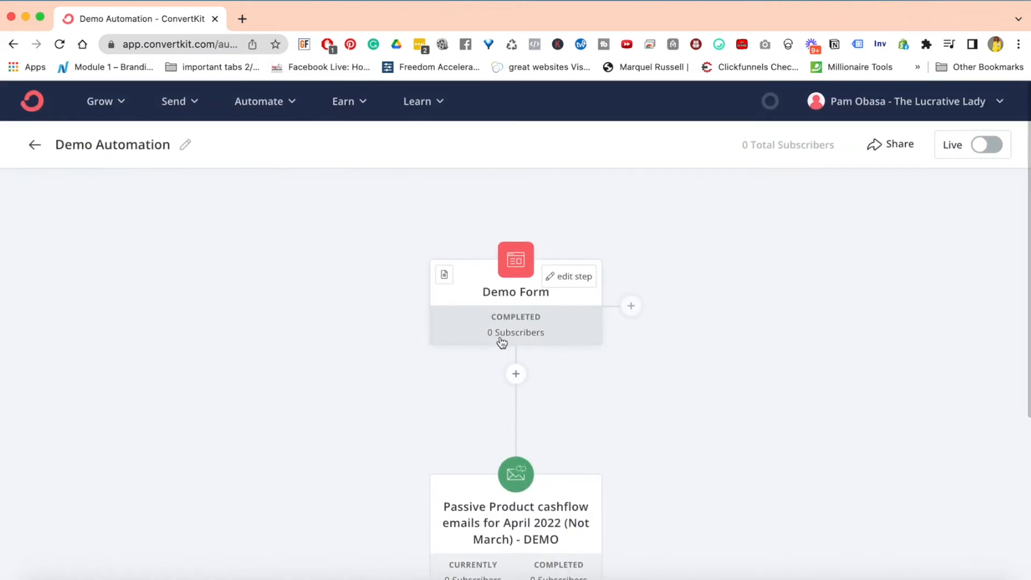
scroll(499, 294, "down", 4)
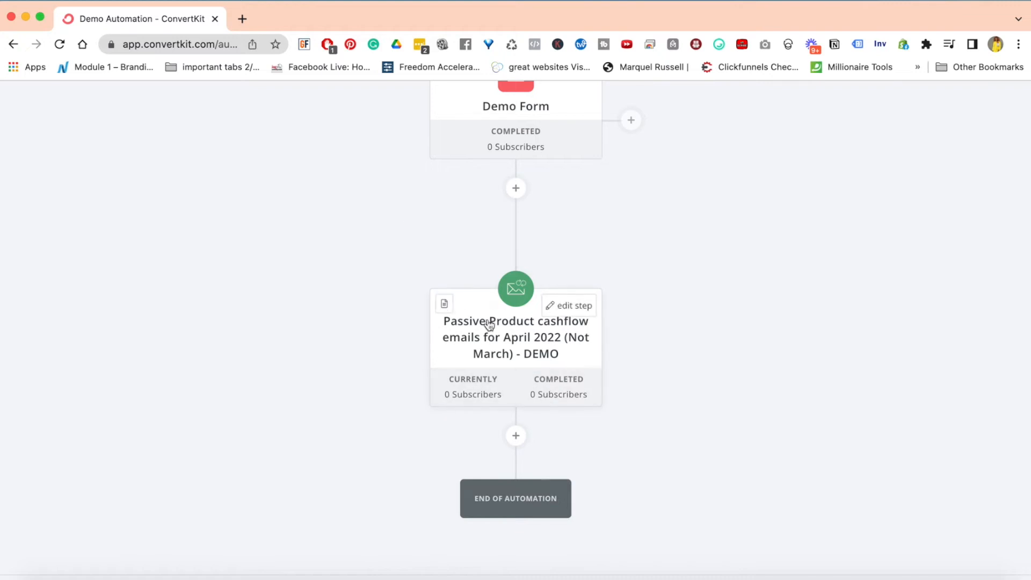
scroll(487, 328, "up", 4)
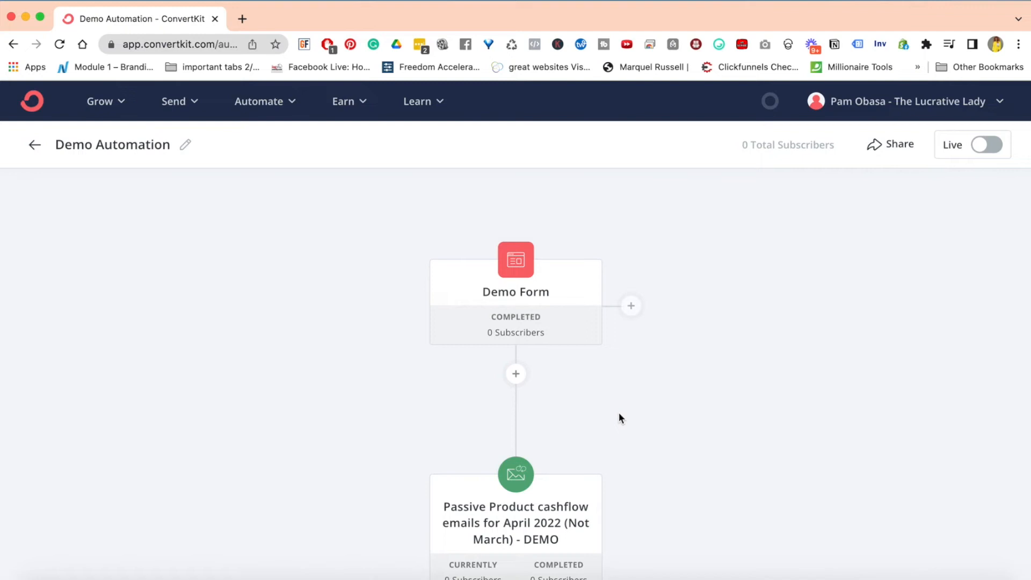
scroll(782, 378, "down", 5)
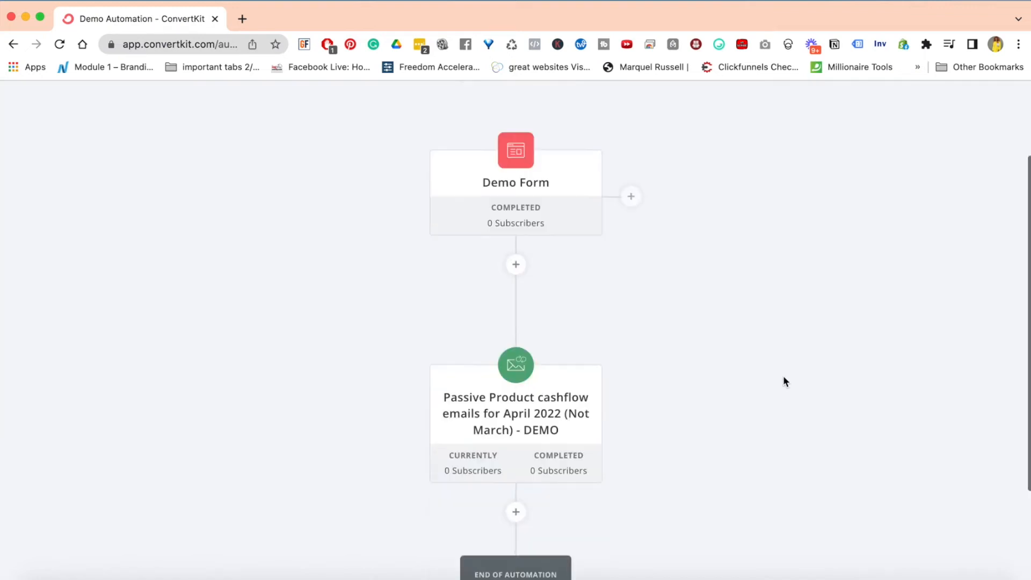
scroll(809, 269, "up", 5)
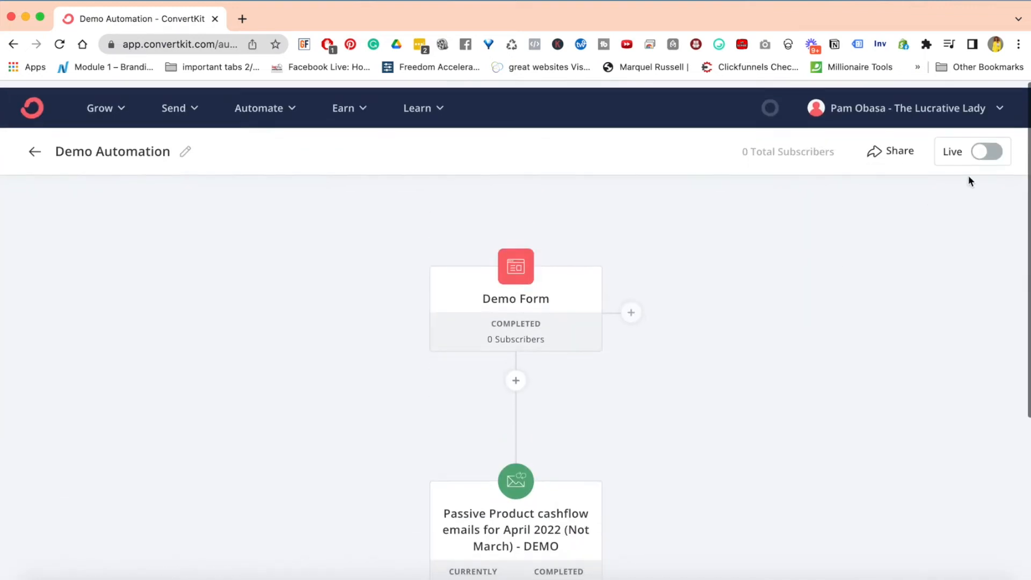
Turn on Demo Automation so that it is live, and check the flow from entry form to end
left_click(989, 146)
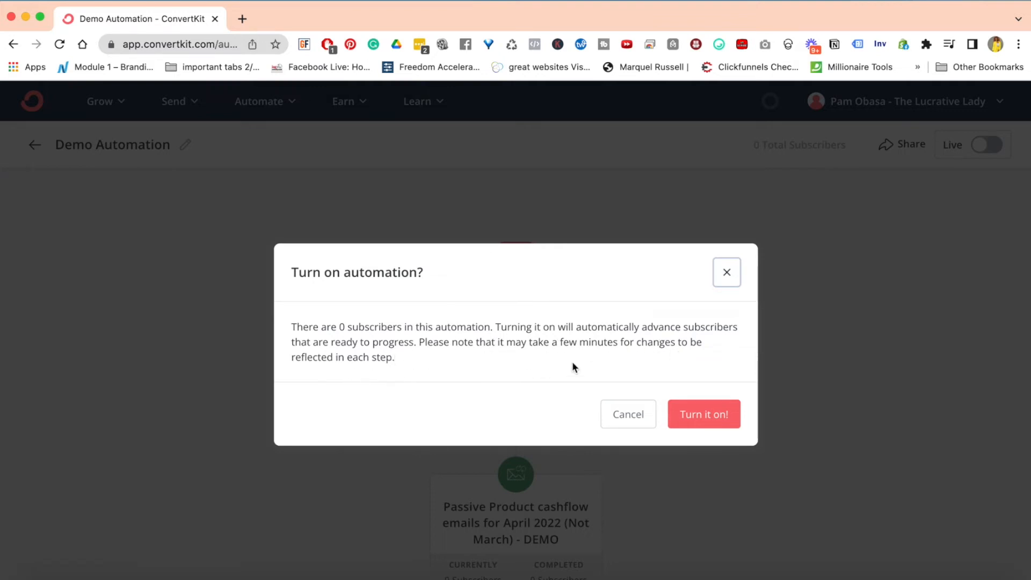
left_click(705, 425)
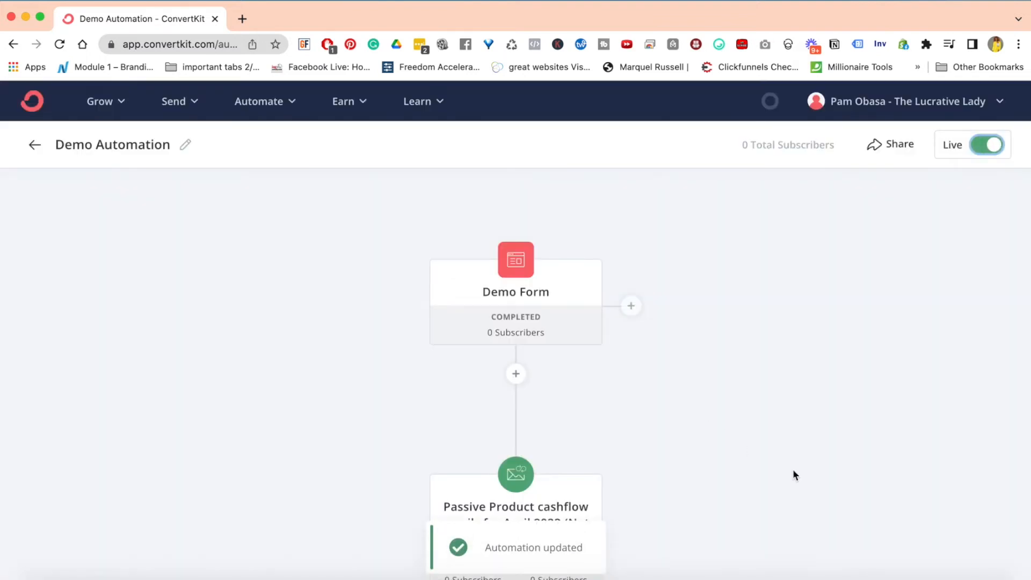
scroll(793, 471, "down", 5)
scroll(793, 471, "up", 3)
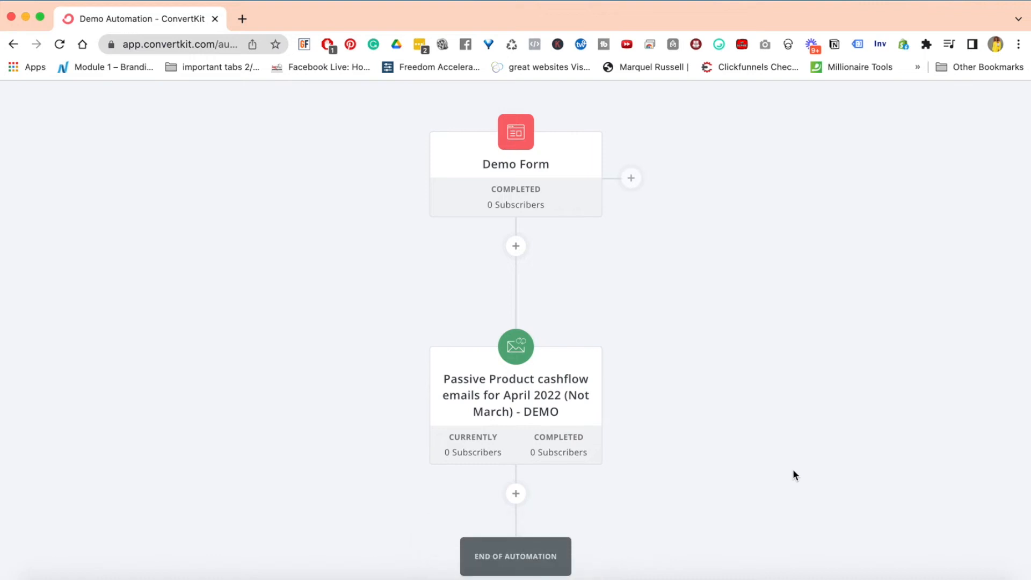
scroll(793, 471, "up", 3)
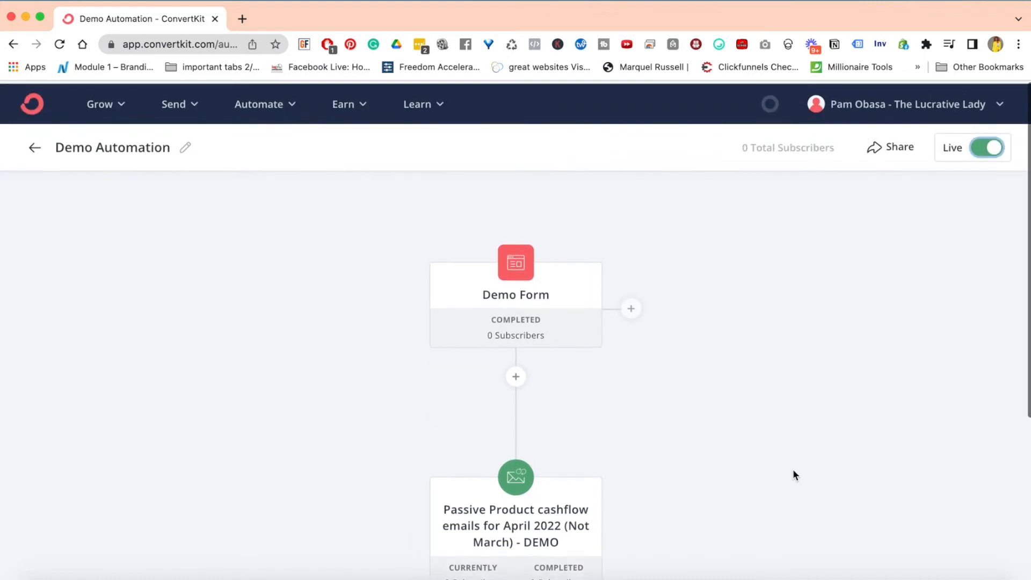
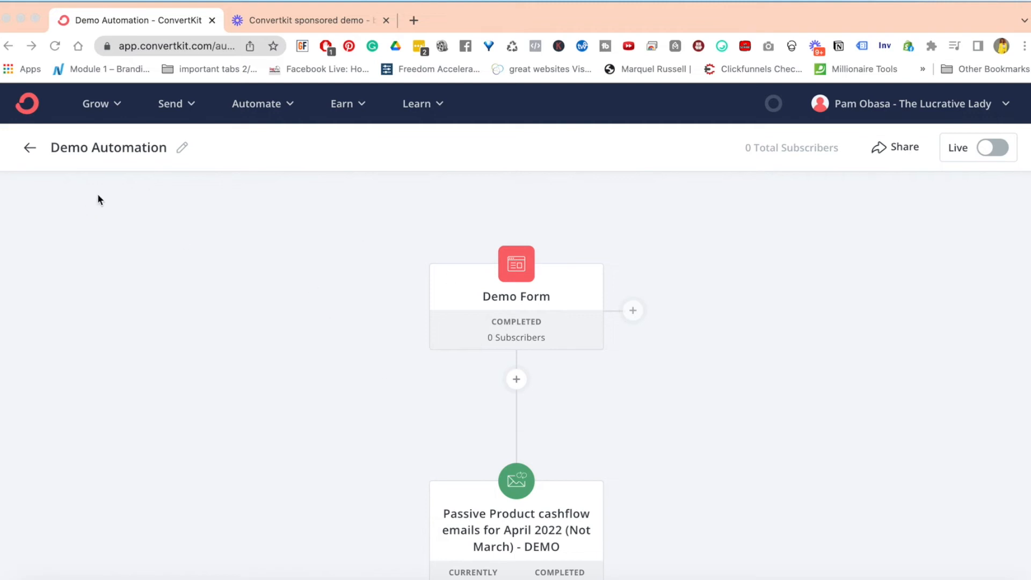
Return to the automations list and look through the existing automations, including the master funnels, for comparison with Demo Automation
left_click(31, 149)
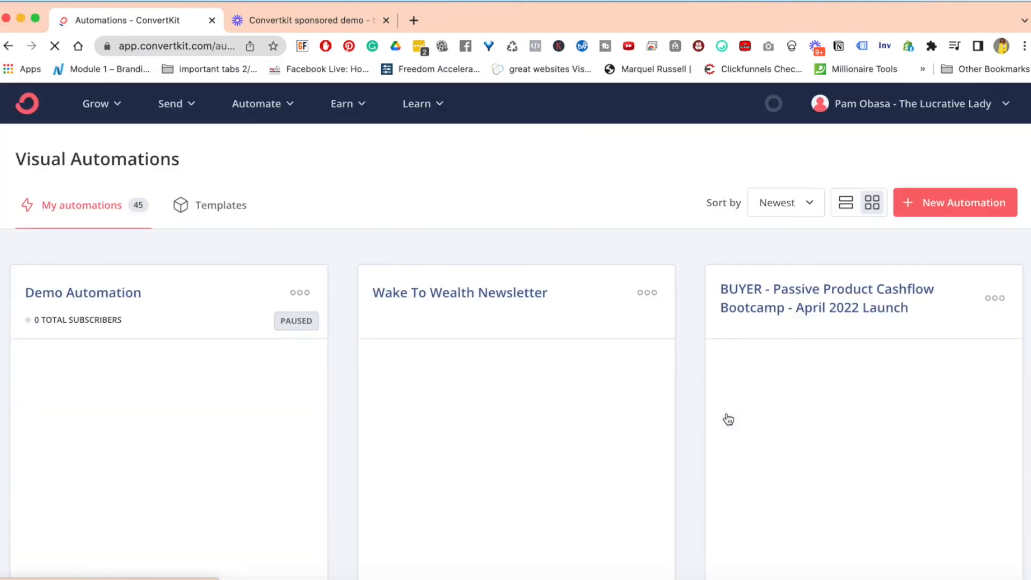
scroll(700, 477, "down", 10)
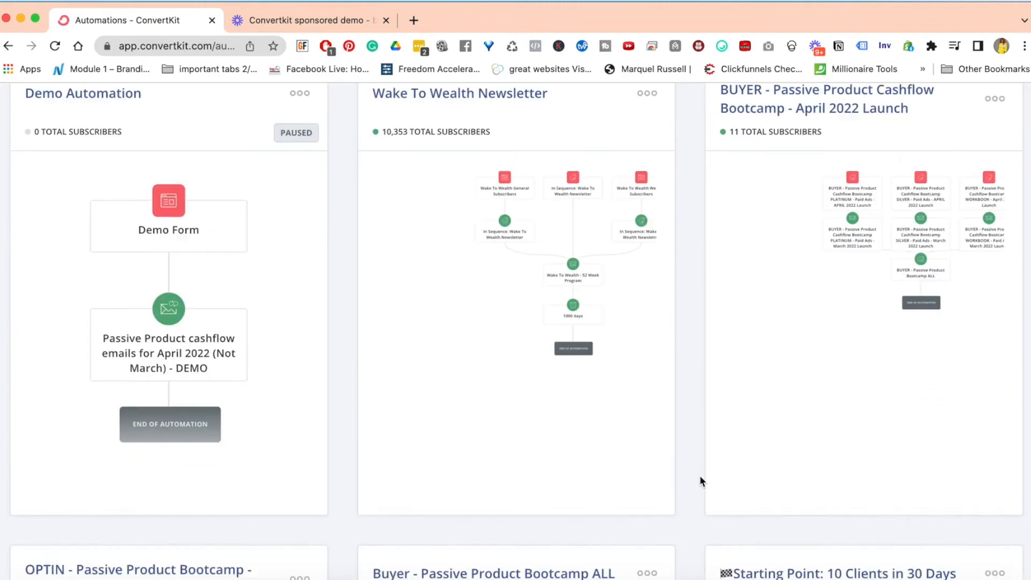
scroll(700, 475, "down", 15)
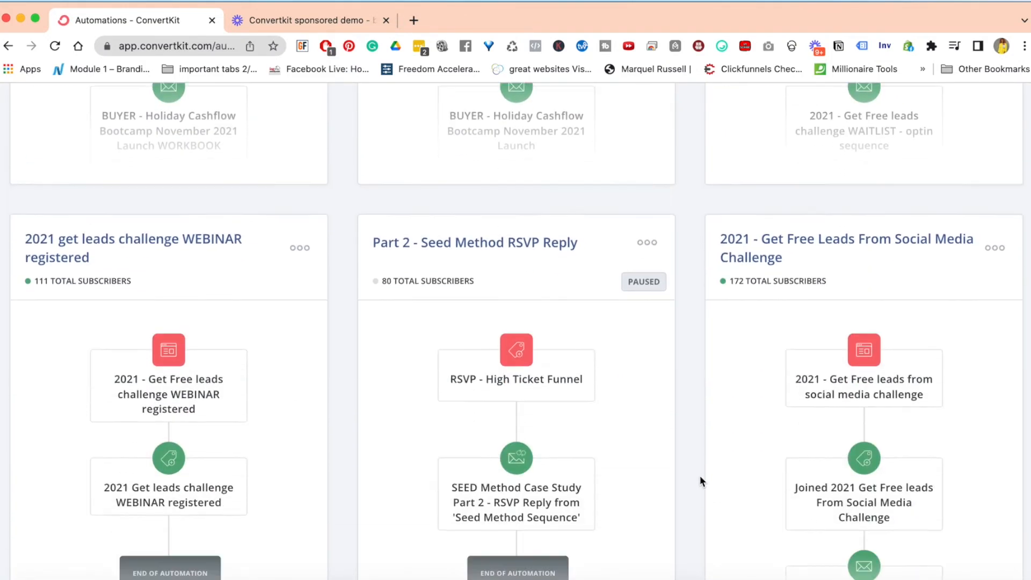
scroll(700, 475, "down", 8)
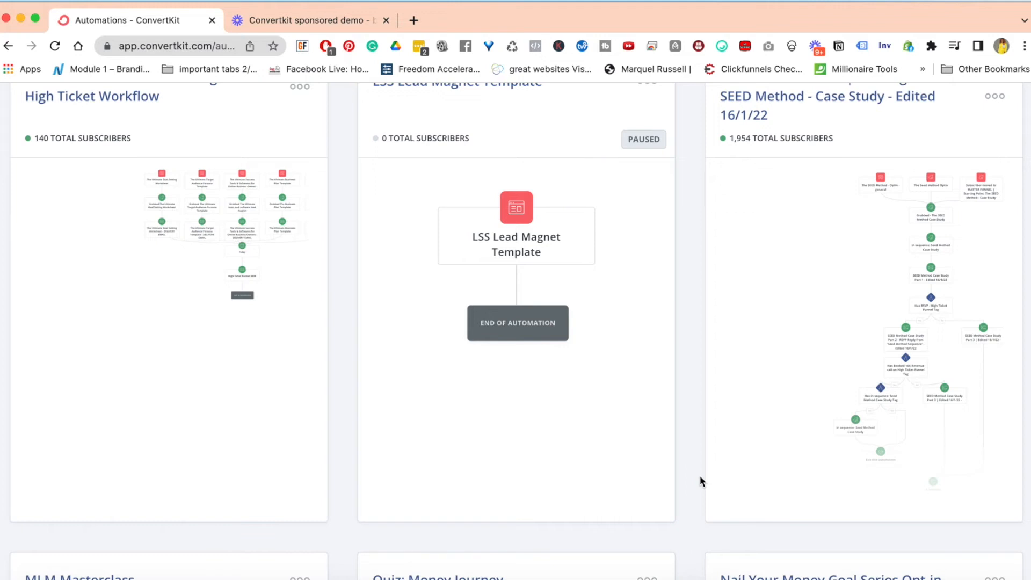
scroll(700, 475, "up", 2)
scroll(700, 475, "down", 1)
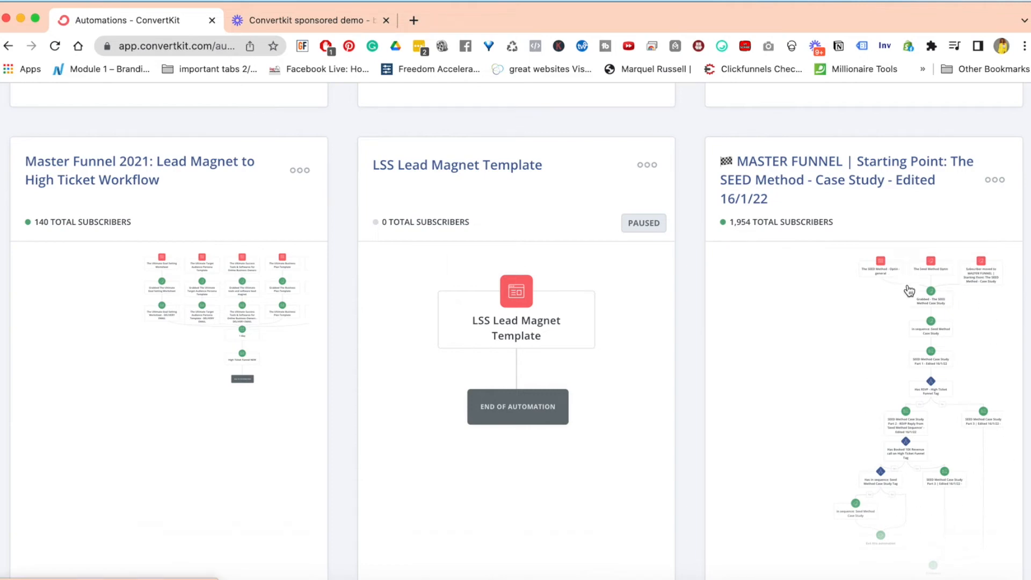
scroll(918, 432, "down", 3)
scroll(918, 432, "up", 15)
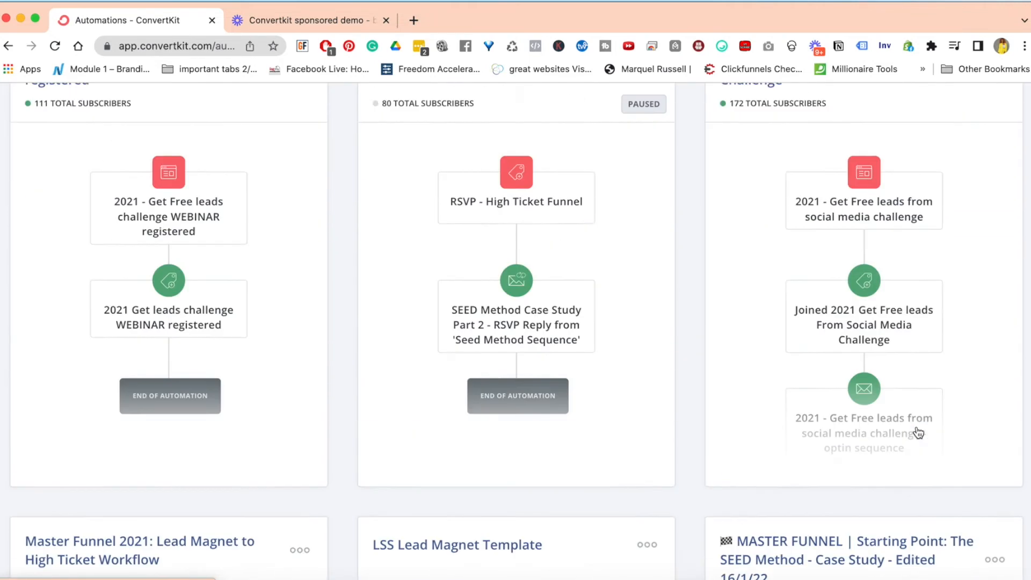
scroll(918, 432, "up", 20)
scroll(918, 431, "down", 3)
scroll(918, 432, "down", 2)
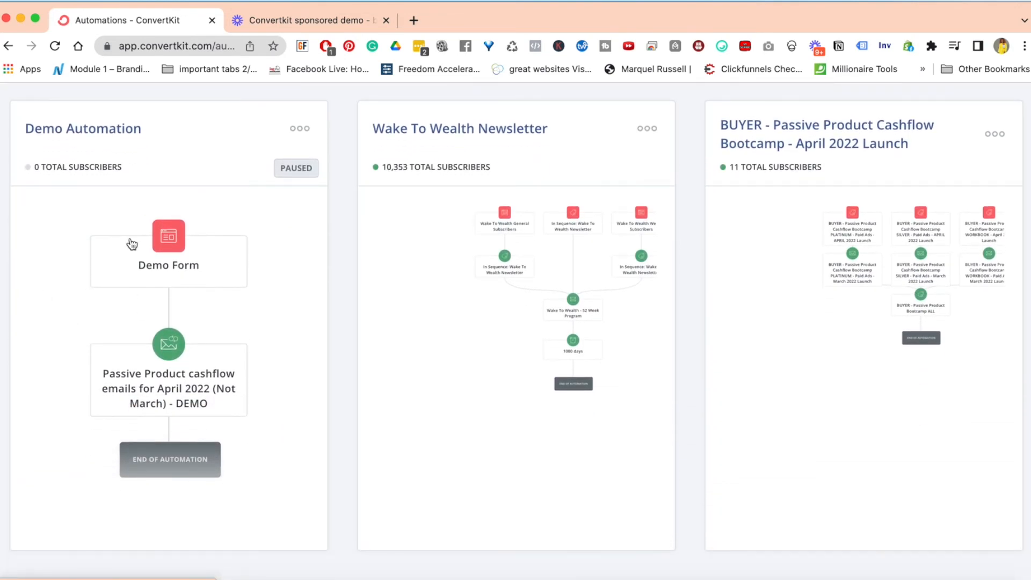
Browse the automations list past the master funnels down to the Facebook Marketing Hacks and High Ticket Funnel automations
scroll(612, 395, "down", 20)
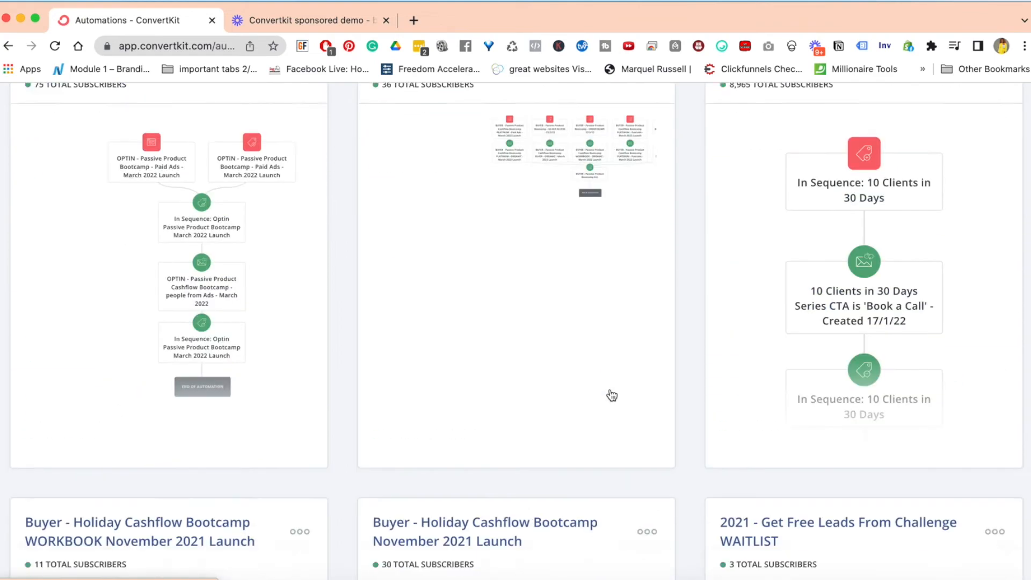
scroll(611, 395, "down", 8)
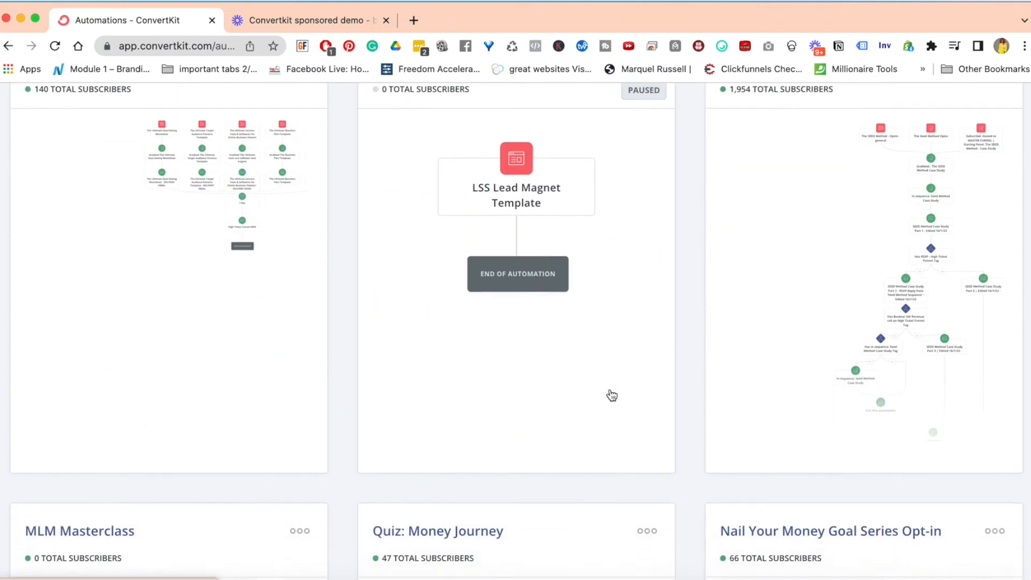
scroll(611, 395, "up", 2)
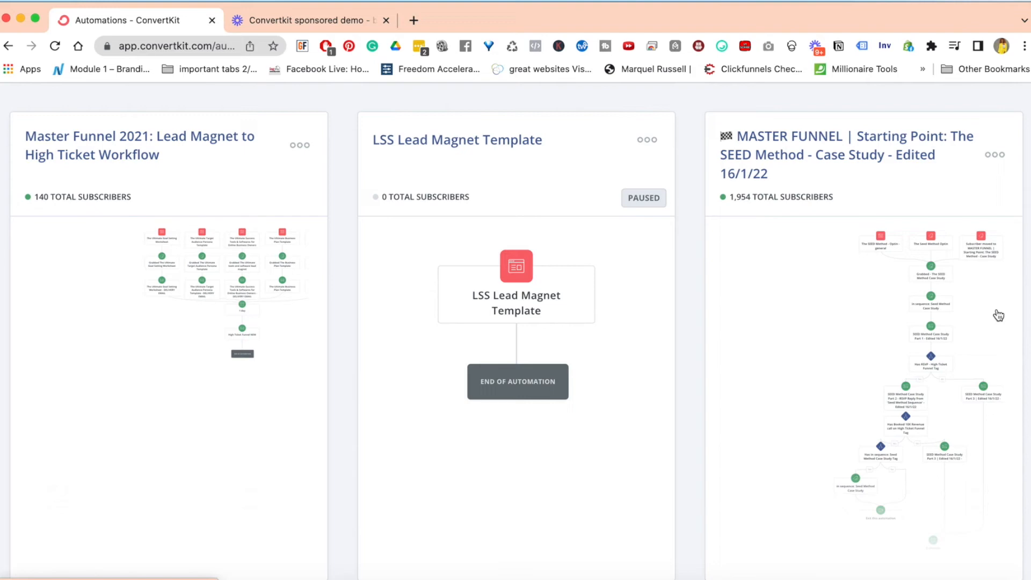
scroll(998, 315, "down", 10)
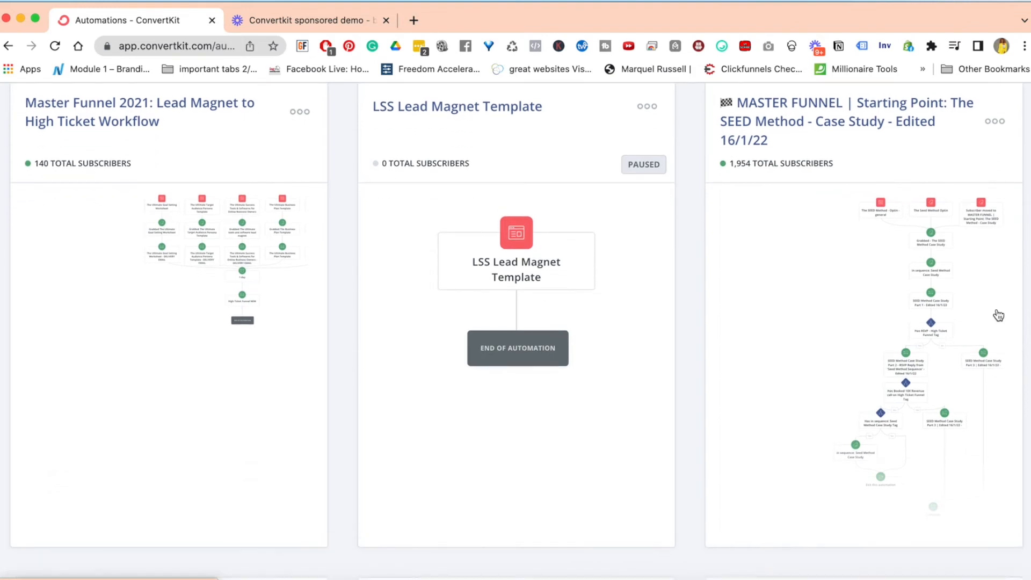
scroll(998, 315, "down", 10)
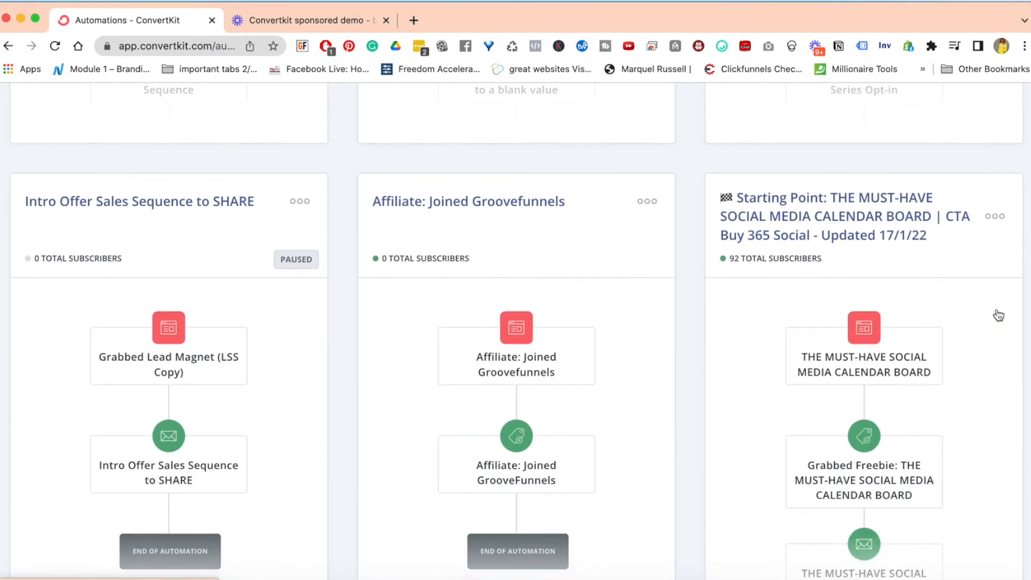
scroll(998, 315, "down", 10)
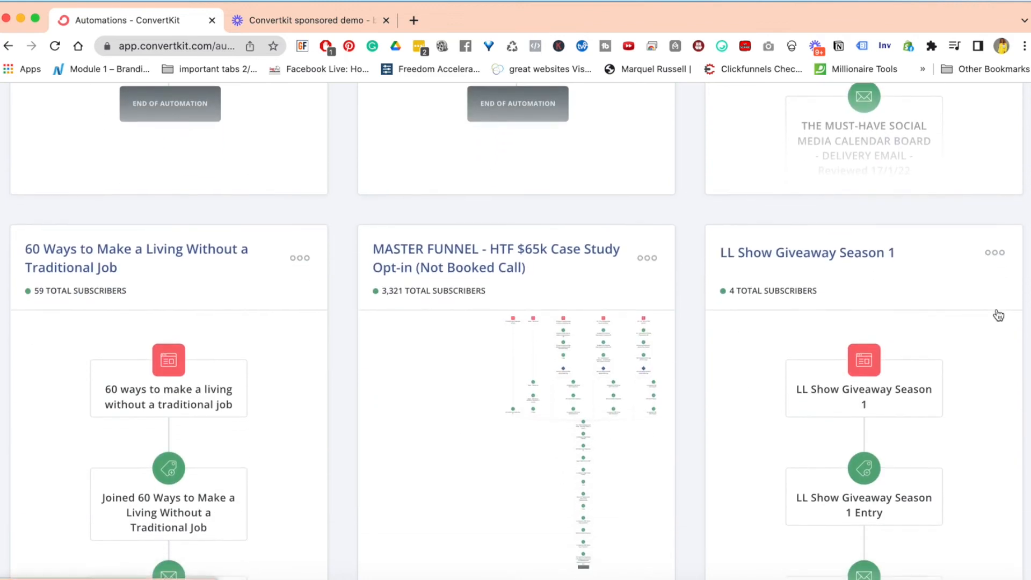
scroll(571, 469, "down", 10)
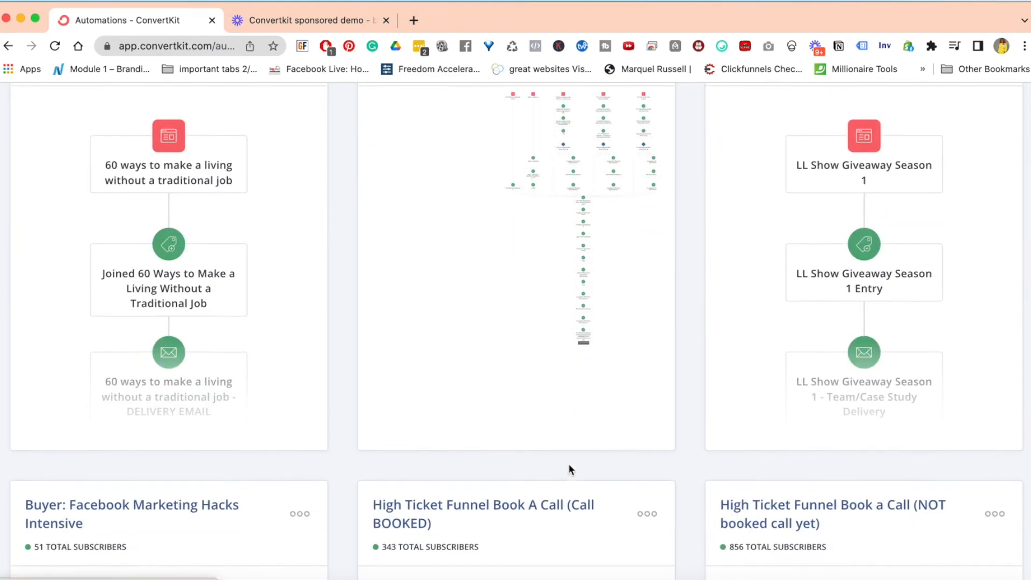
scroll(571, 469, "down", 2)
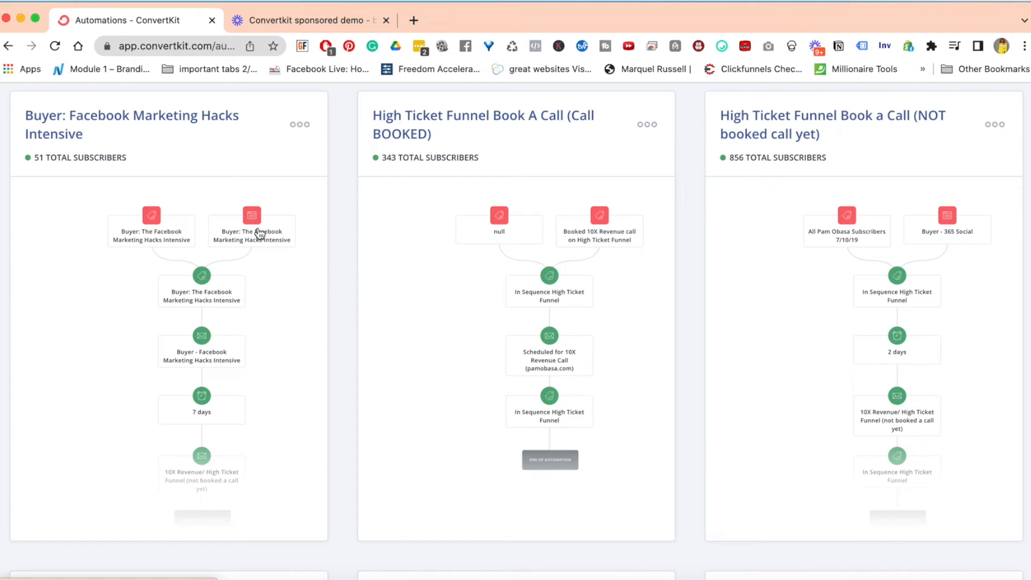
Open the Buyer: Facebook Marketing Hacks Intensive automation and examine its two entry points, tag step and buyer email sequence
left_click(269, 317)
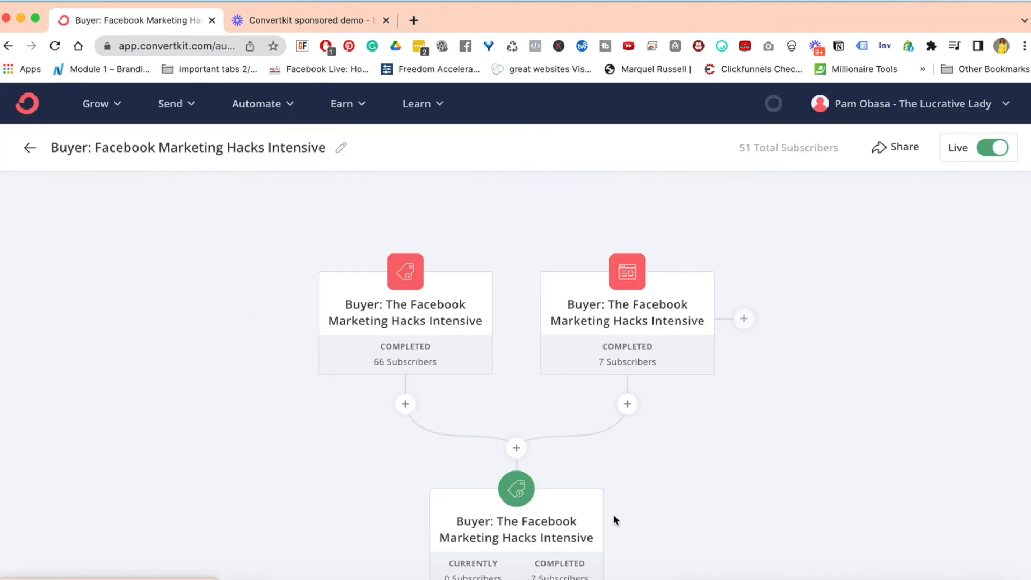
scroll(613, 515, "down", 1)
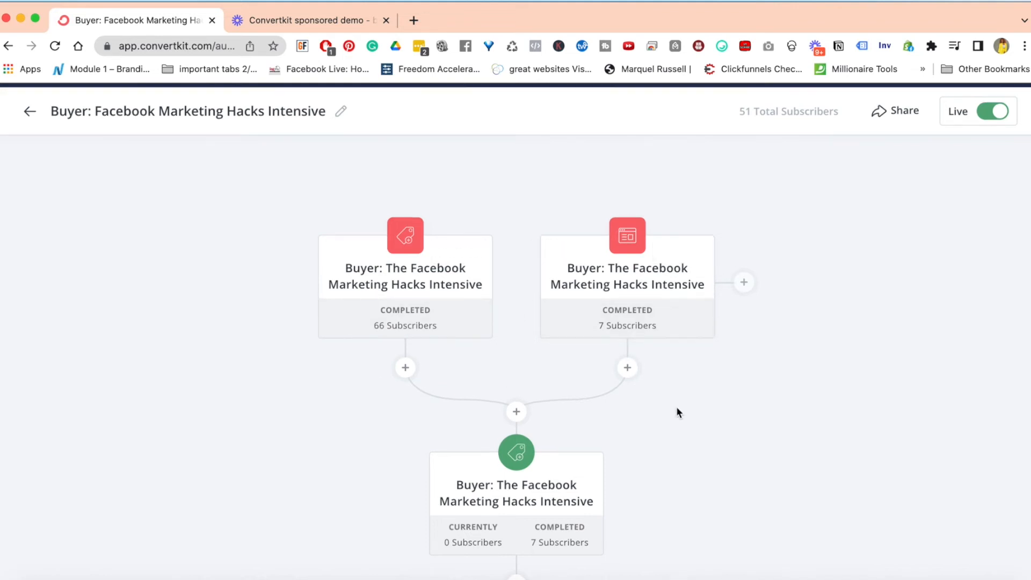
scroll(676, 411, "down", 3)
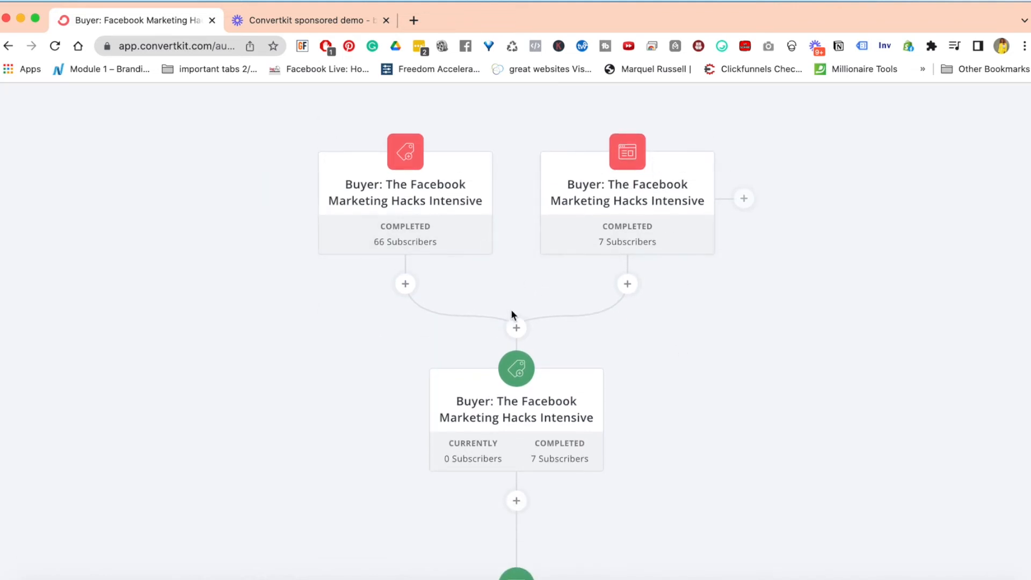
scroll(510, 313, "down", 3)
scroll(569, 406, "up", 2)
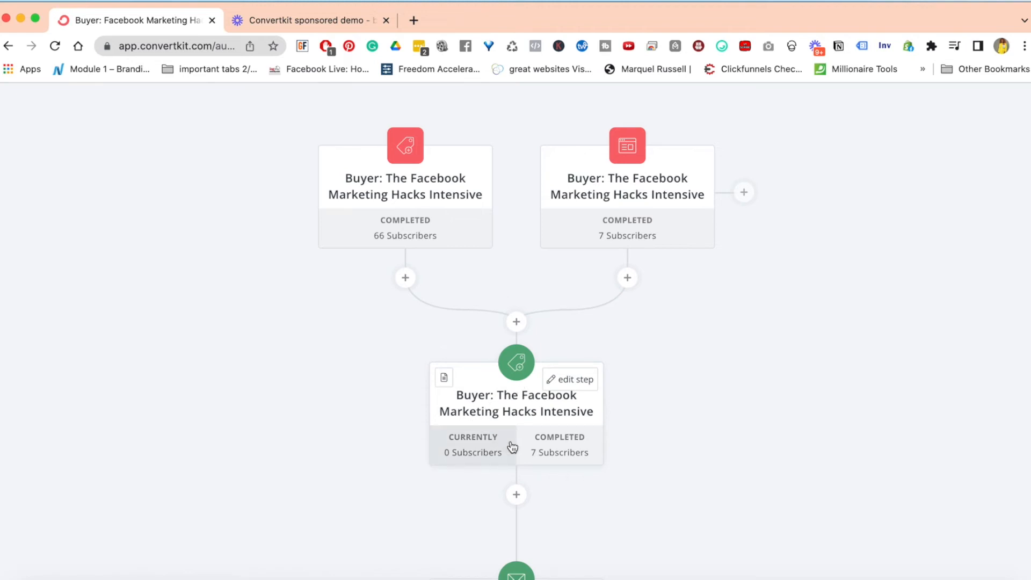
scroll(512, 447, "down", 1)
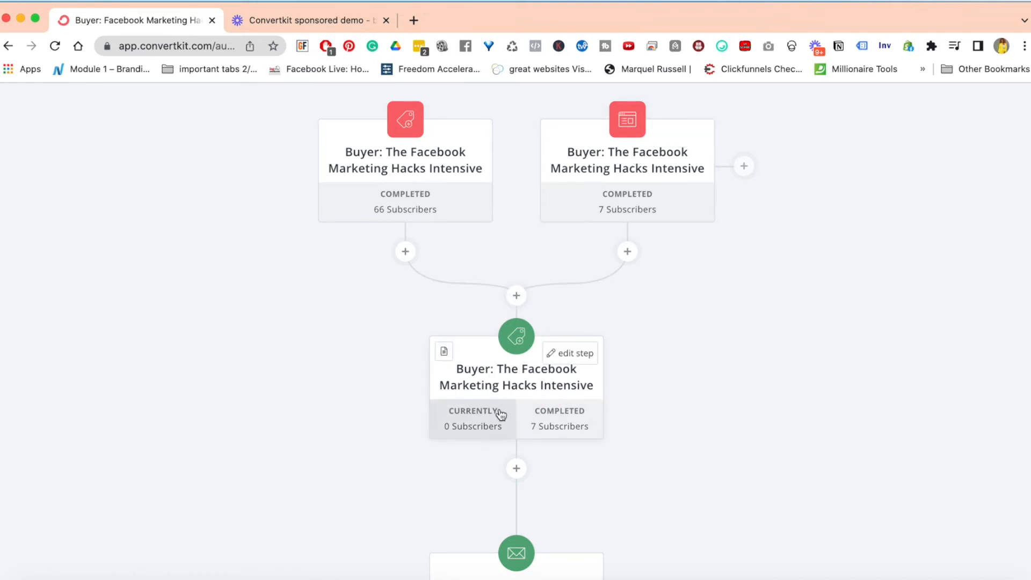
scroll(510, 386, "down", 5)
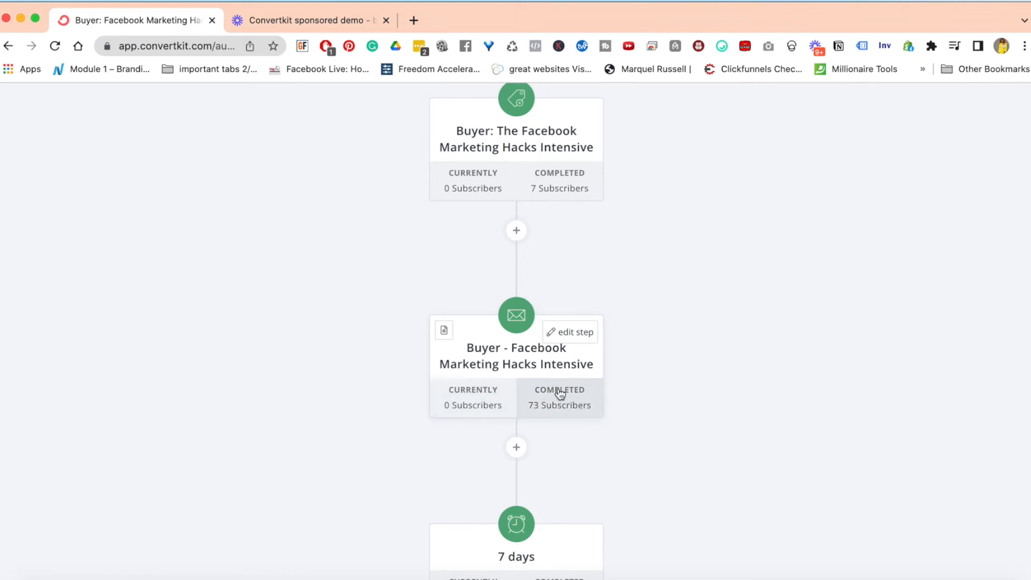
scroll(559, 395, "up", 1)
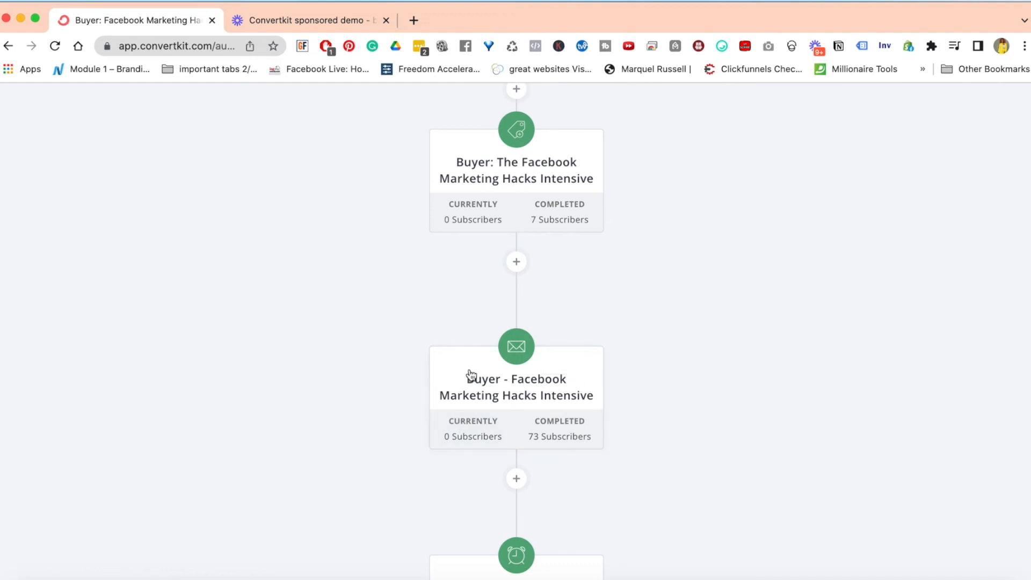
Examine the 7-day delay and the 10X Revenue/ High Ticket Funnel sequence that follow the buyer emails, down to the end of the automation
scroll(504, 411, "down", 5)
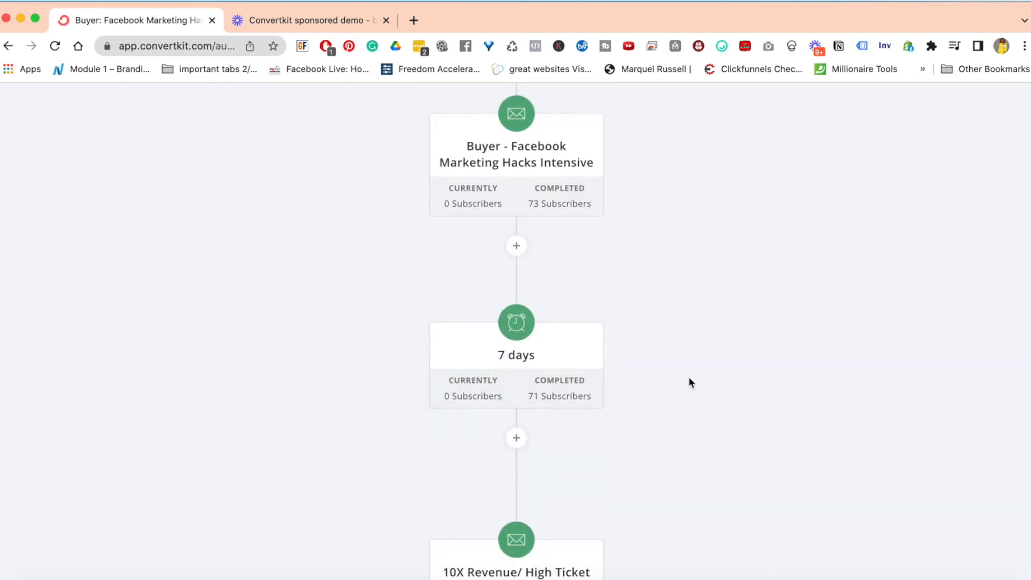
mouse_move(582, 385)
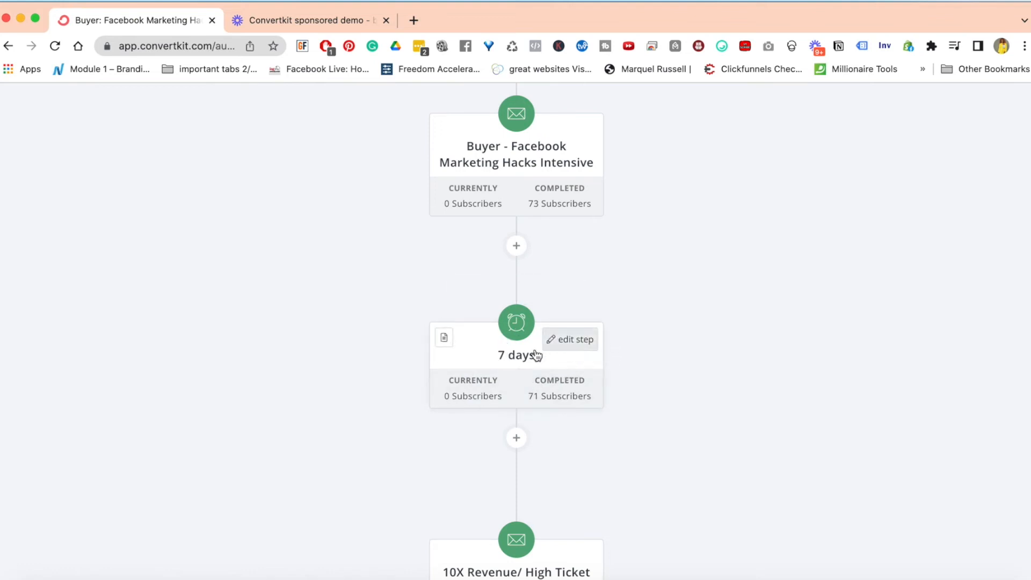
mouse_move(463, 167)
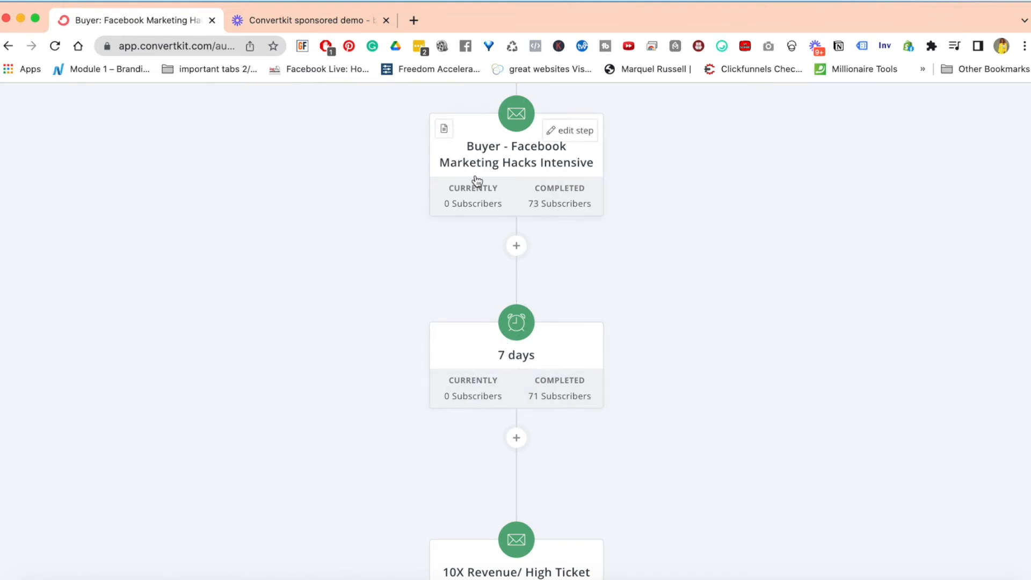
mouse_move(453, 350)
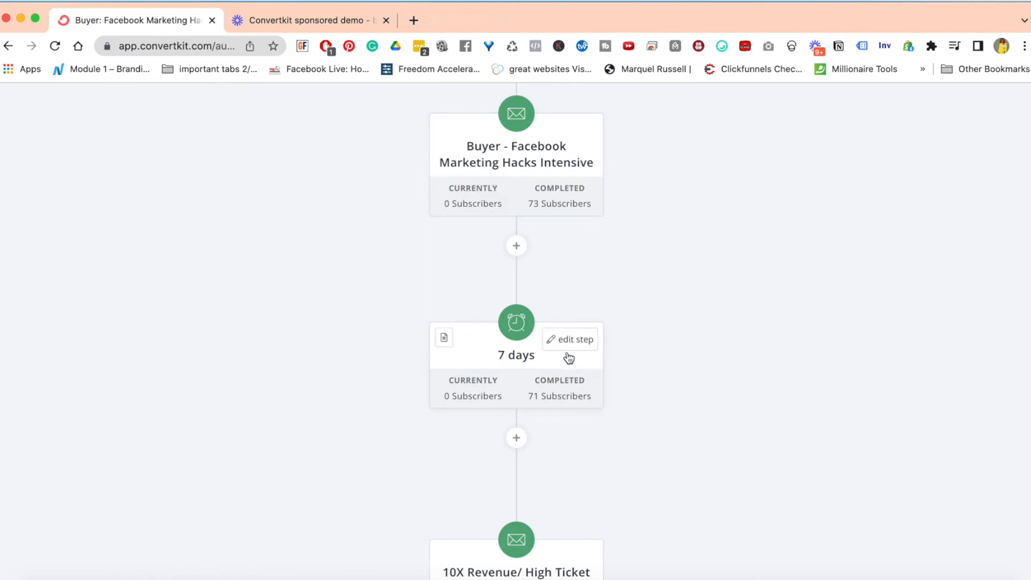
scroll(569, 358, "down", 5)
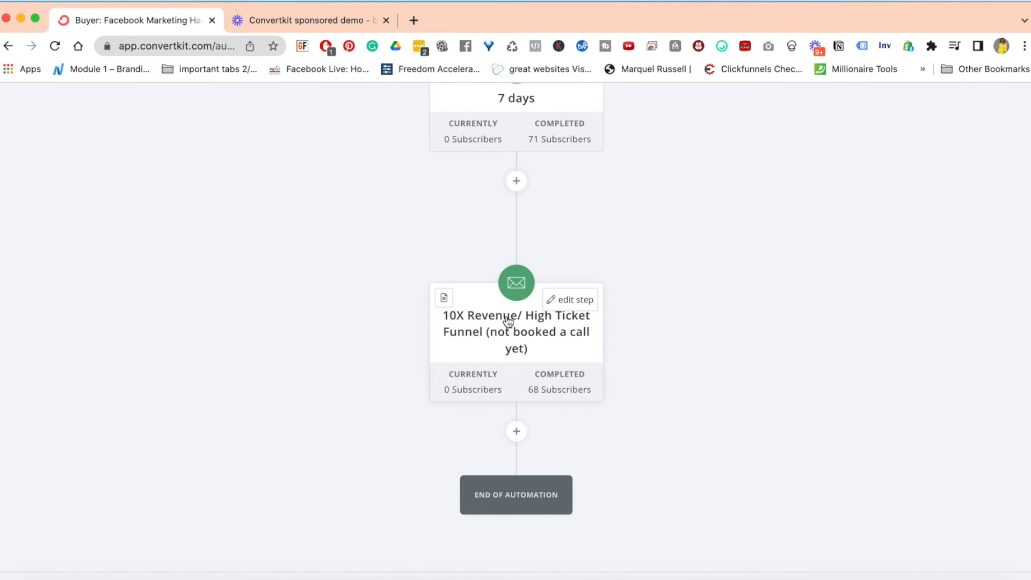
scroll(508, 321, "up", 1)
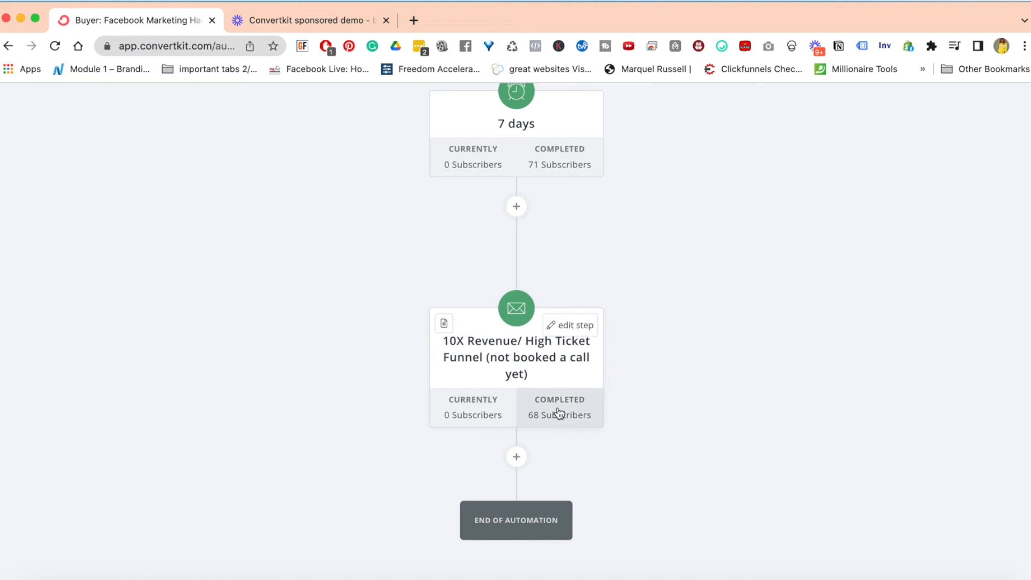
scroll(699, 311, "down", 3)
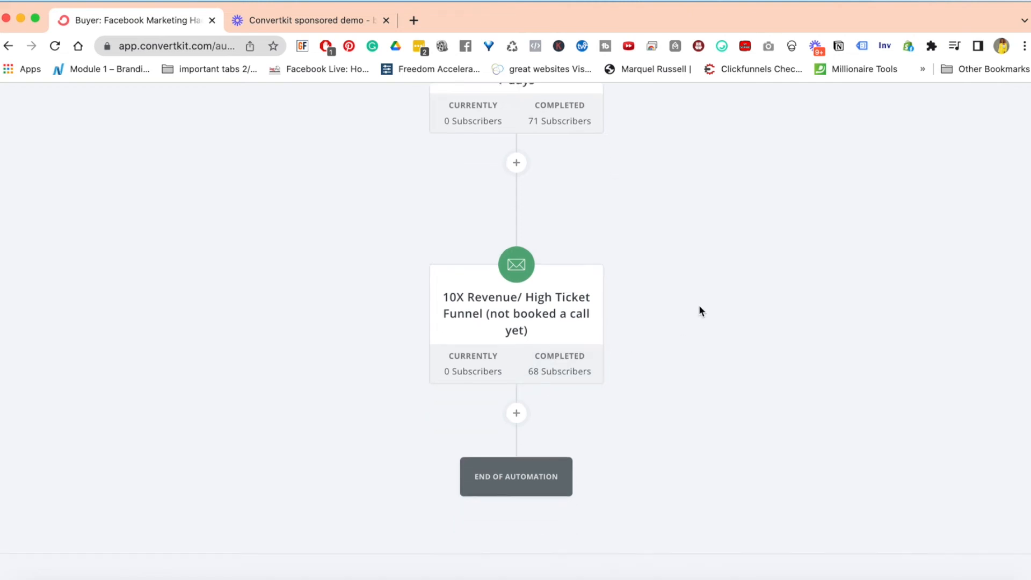
Review the complete buyer flow again from the entry points through the tag, emails and delay to the final sequence
scroll(699, 311, "up", 20)
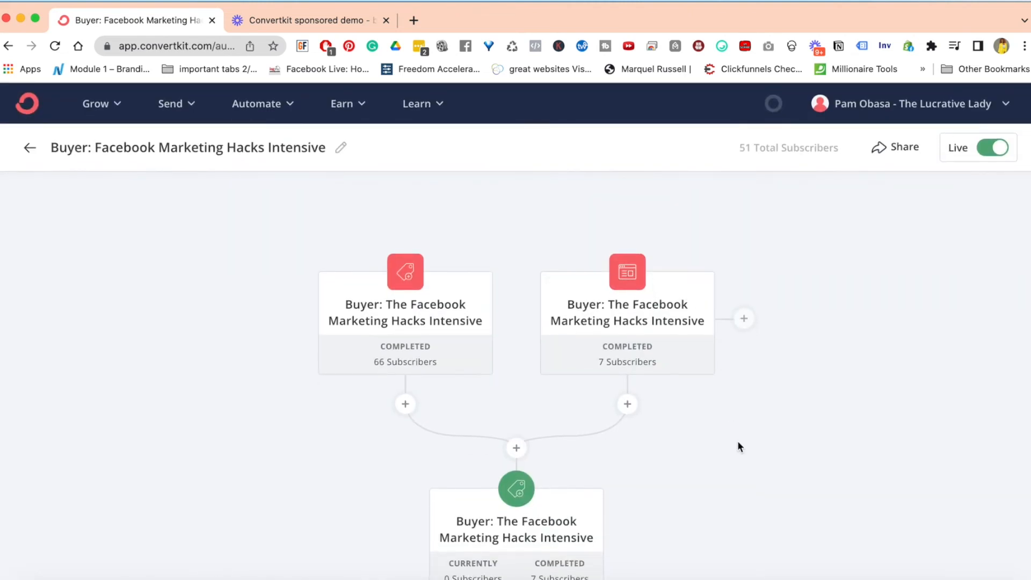
scroll(739, 446, "down", 2)
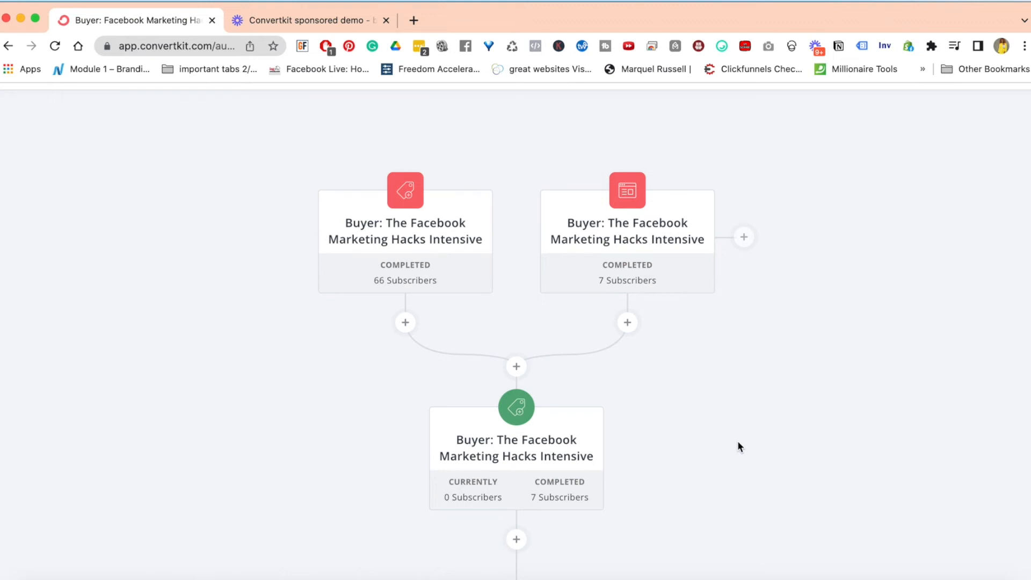
scroll(737, 442, "up", 2)
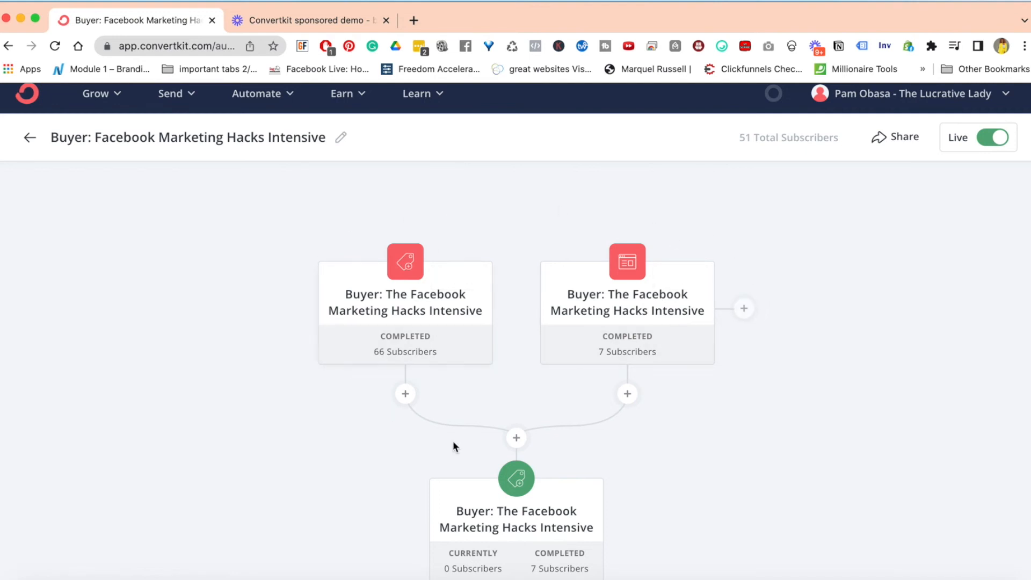
scroll(610, 450, "down", 4)
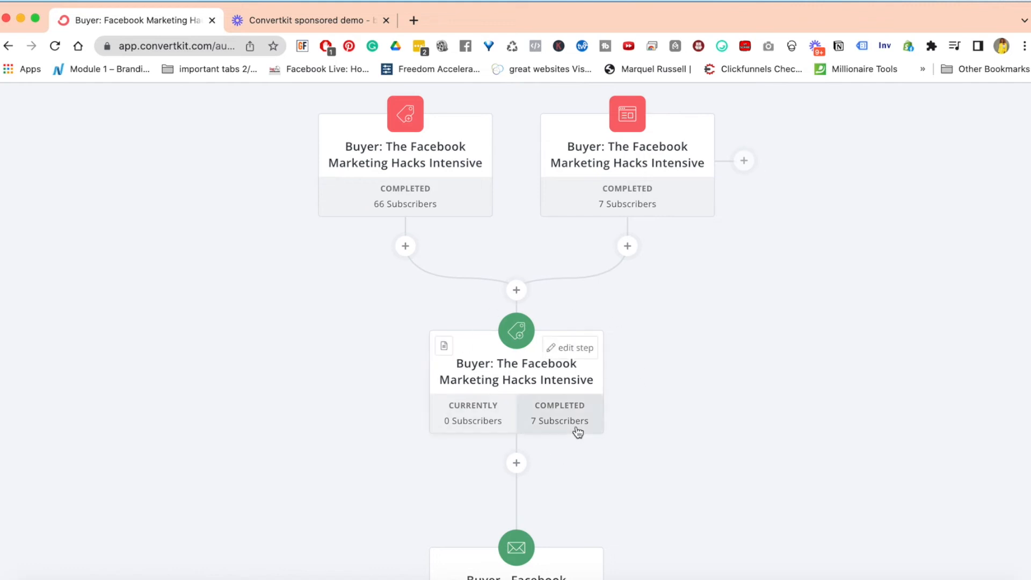
scroll(577, 430, "down", 4)
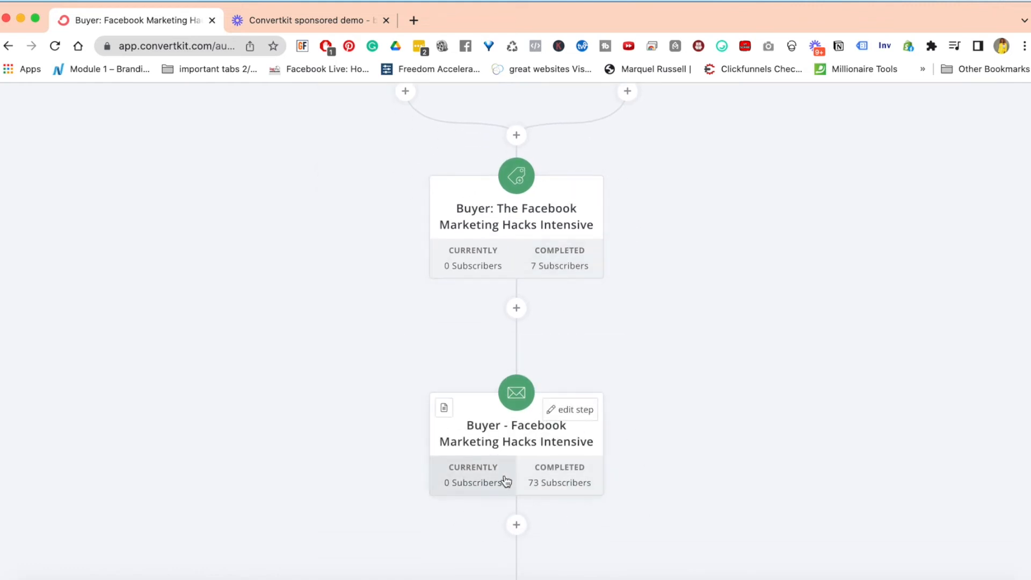
scroll(674, 485, "down", 8)
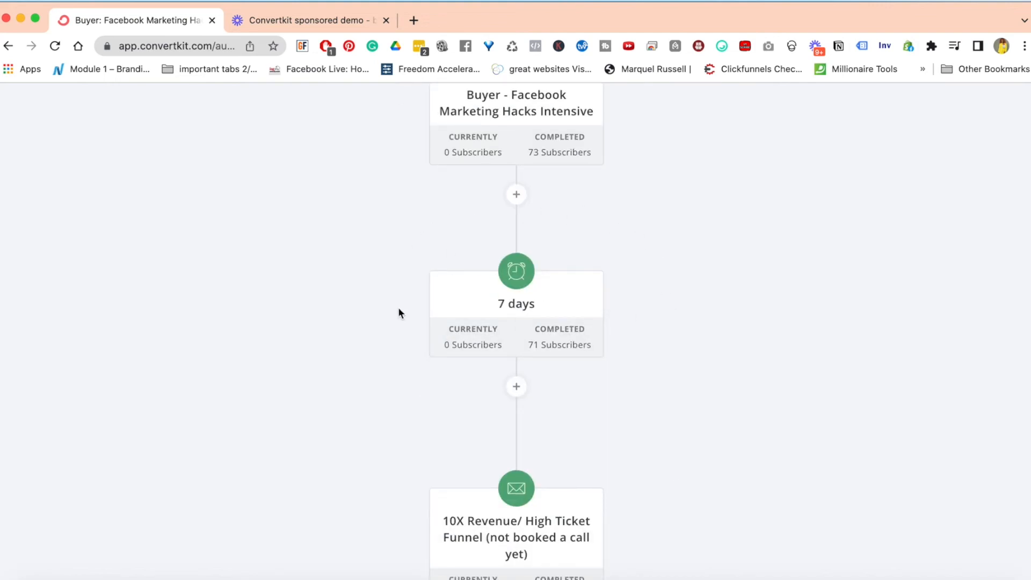
scroll(724, 360, "down", 3)
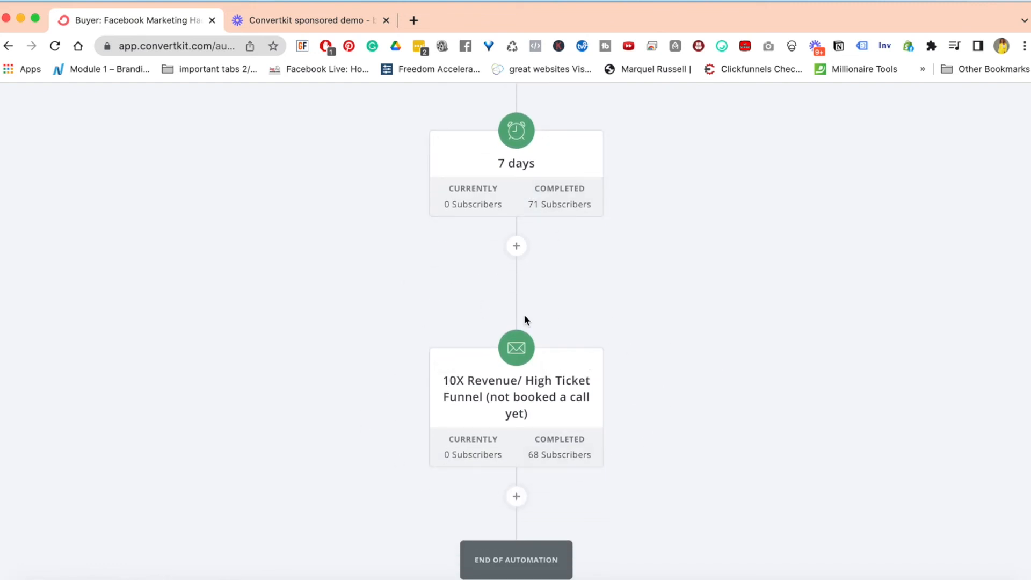
scroll(752, 200, "up", 10)
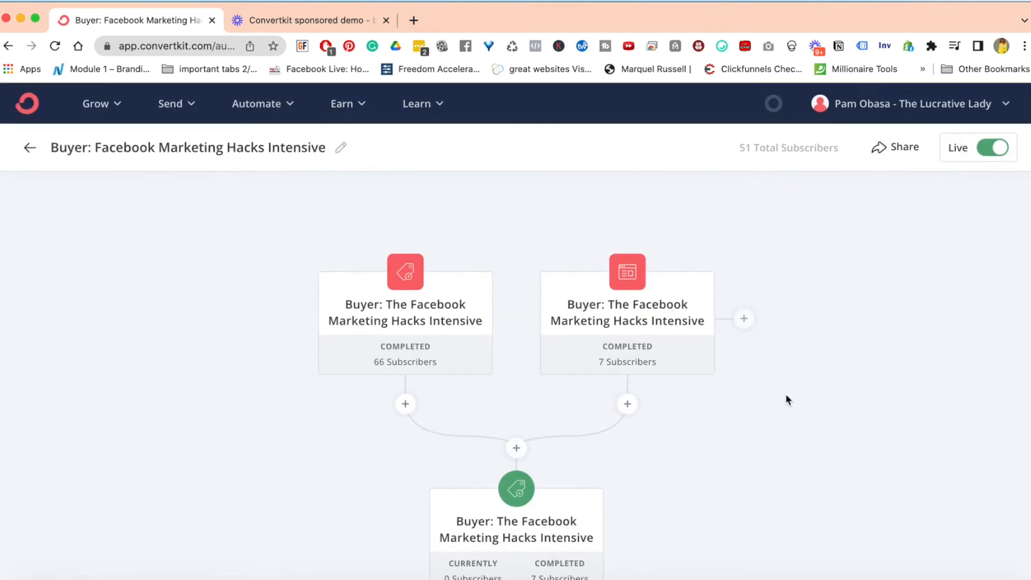
scroll(778, 455, "down", 15)
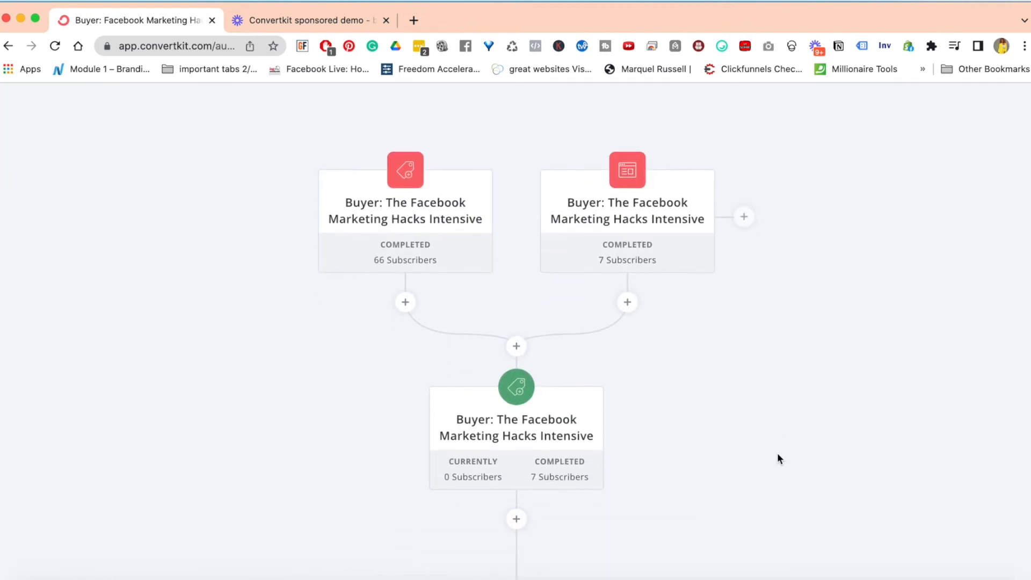
scroll(779, 458, "down", 2)
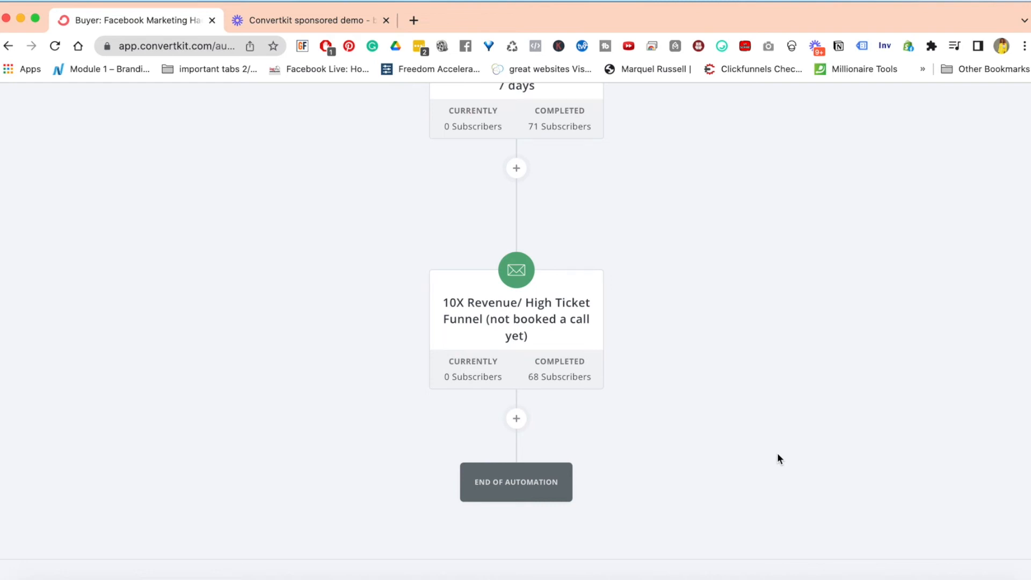
scroll(778, 456, "up", 15)
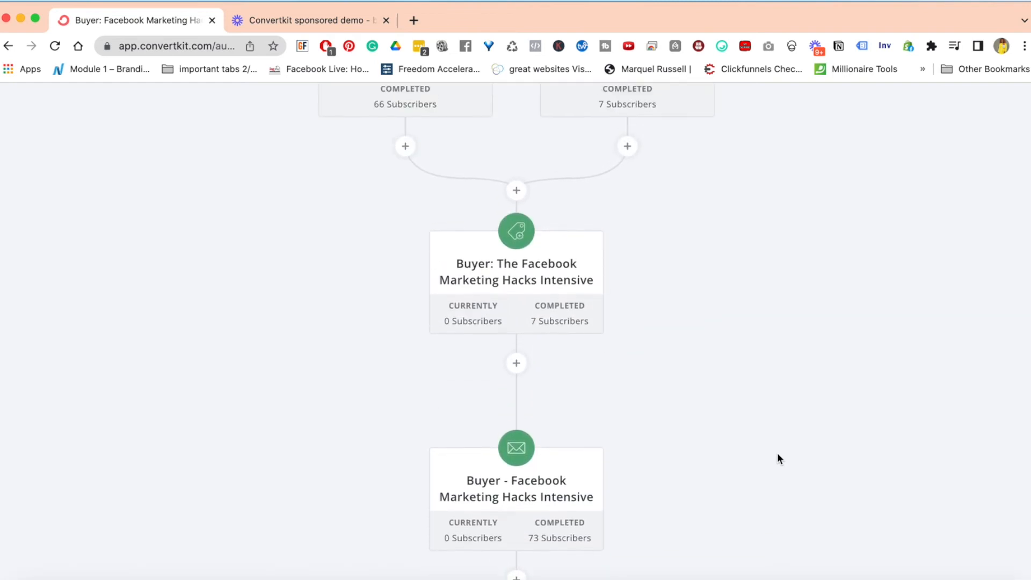
scroll(779, 458, "up", 3)
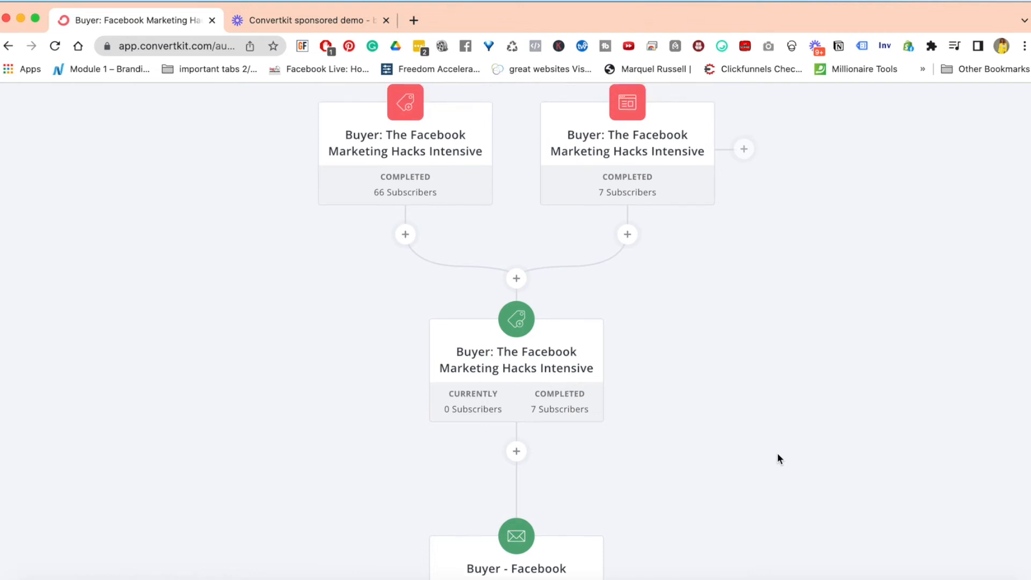
scroll(777, 458, "up", 5)
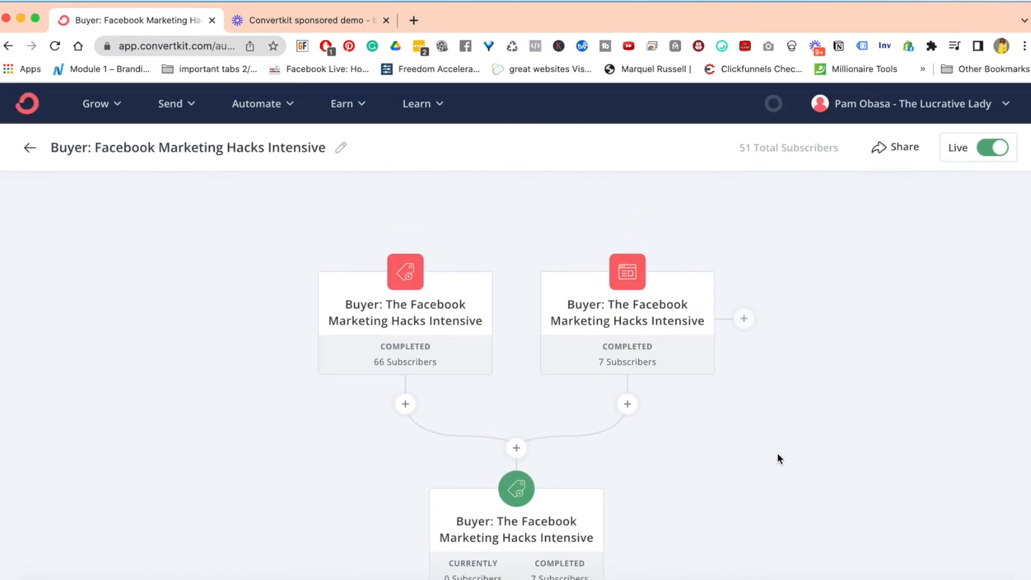
scroll(777, 456, "down", 6)
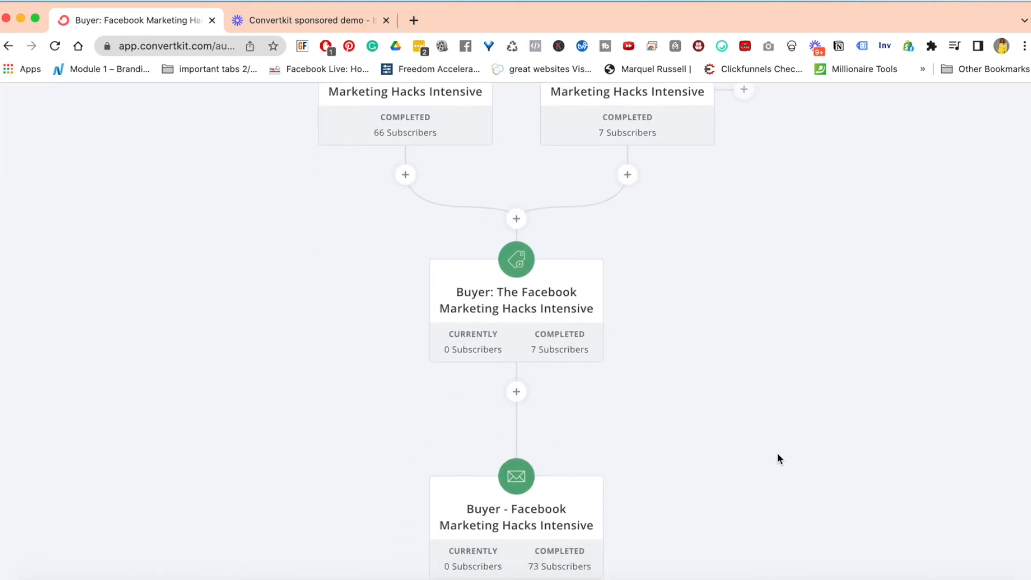
scroll(777, 453, "down", 10)
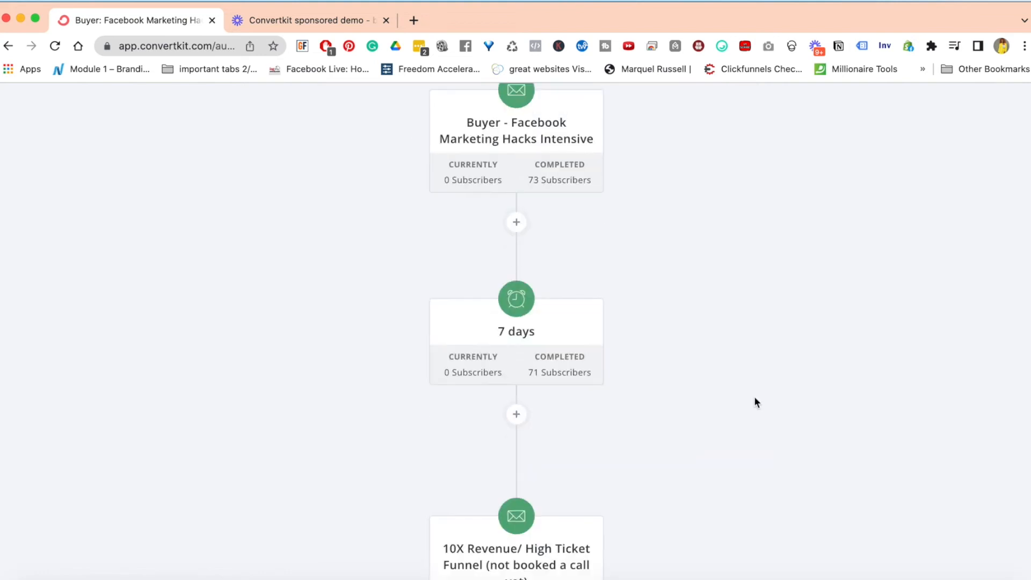
scroll(736, 556, "up", 15)
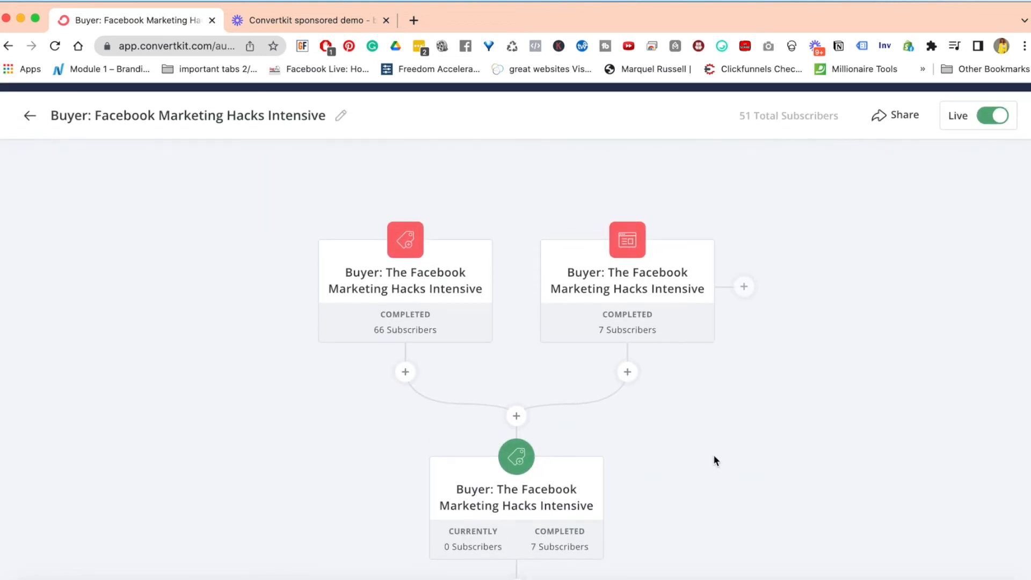
scroll(717, 451, "down", 20)
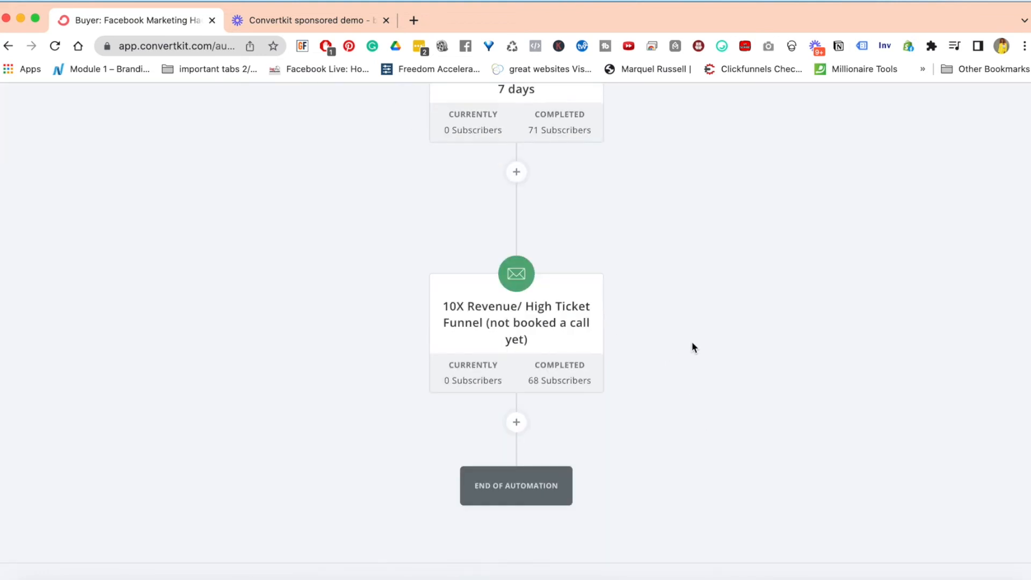
scroll(691, 341, "down", 1)
scroll(721, 283, "up", 2)
scroll(719, 283, "up", 20)
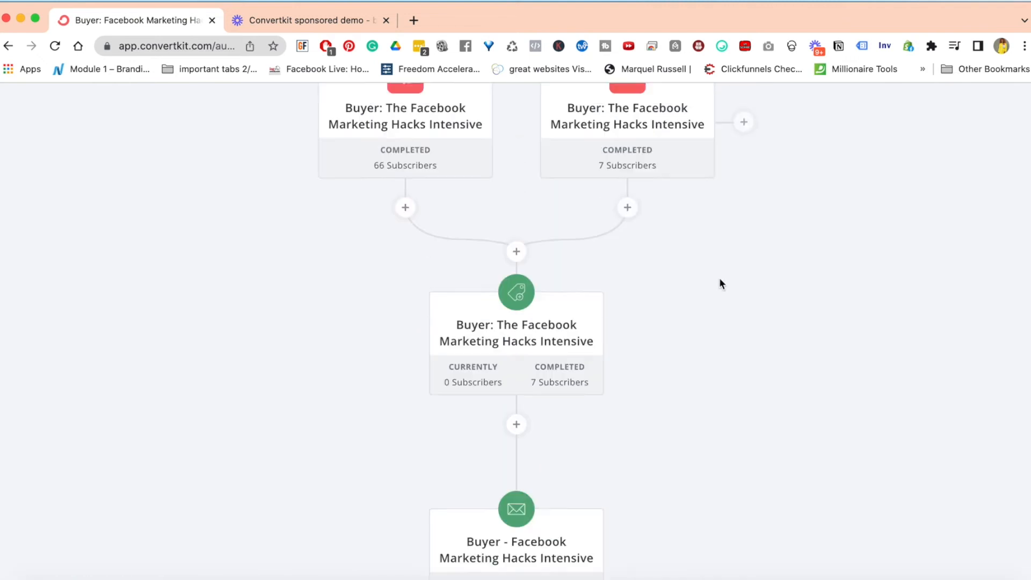
Return to the automations list and browse through the master funnel, buyer and live event automations and back to the newest ones
left_click(32, 150)
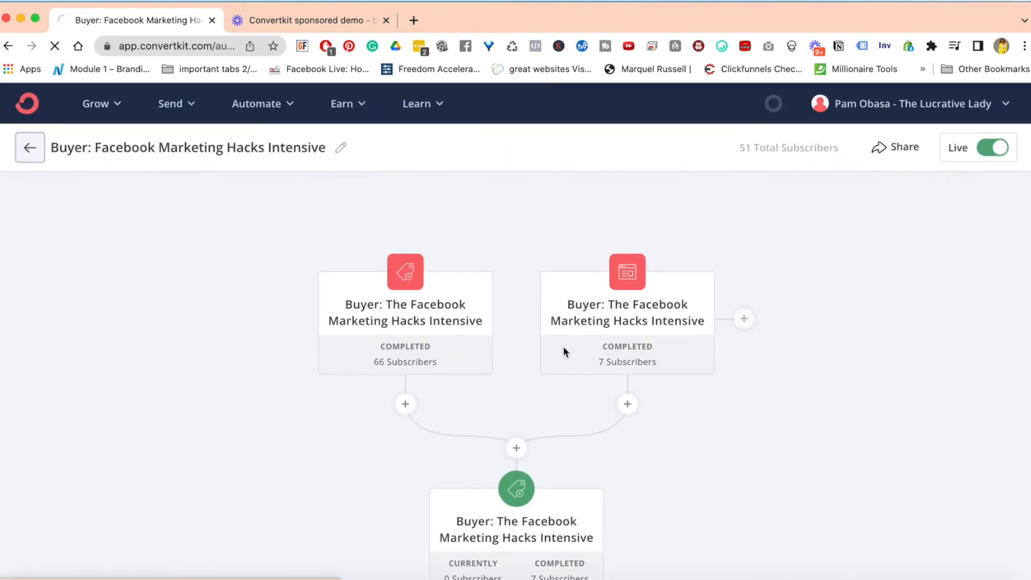
scroll(839, 445, "down", 15)
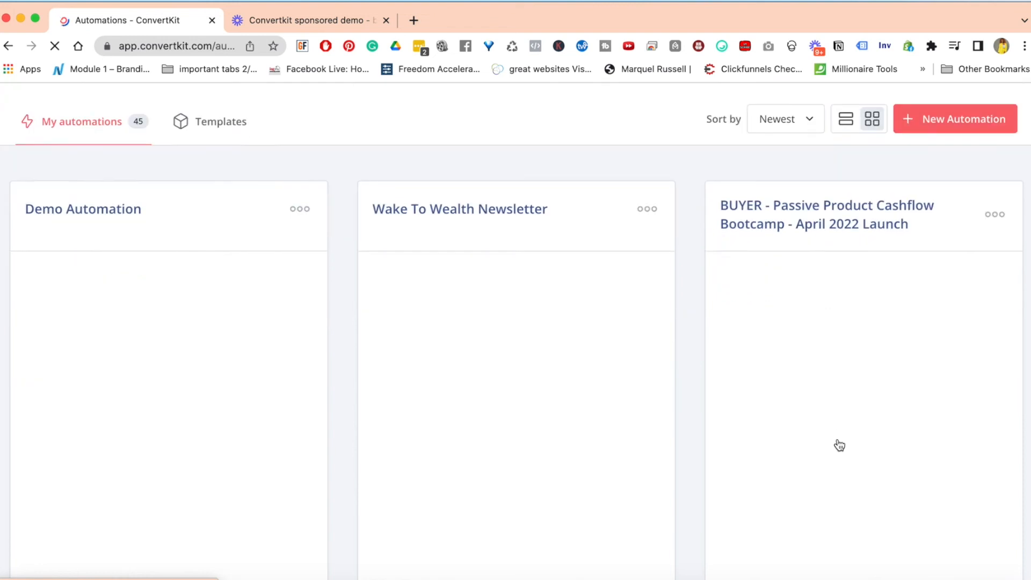
scroll(839, 445, "down", 20)
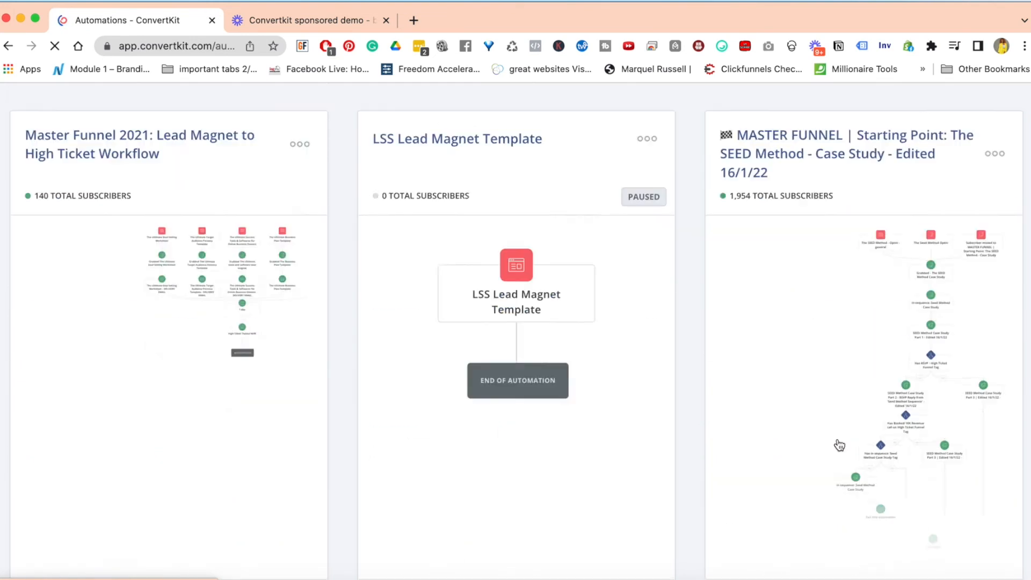
scroll(839, 443, "down", 15)
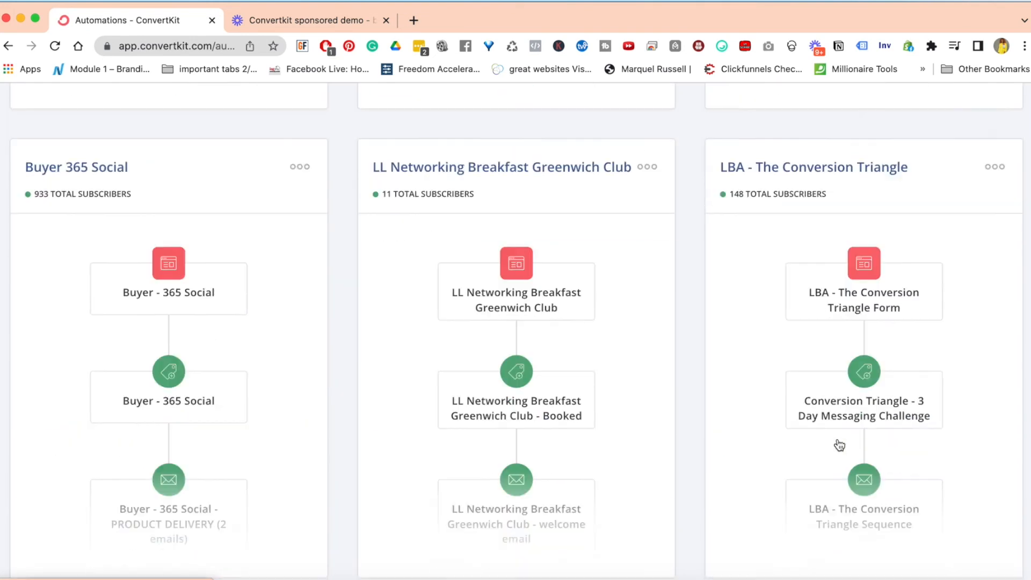
scroll(839, 445, "down", 10)
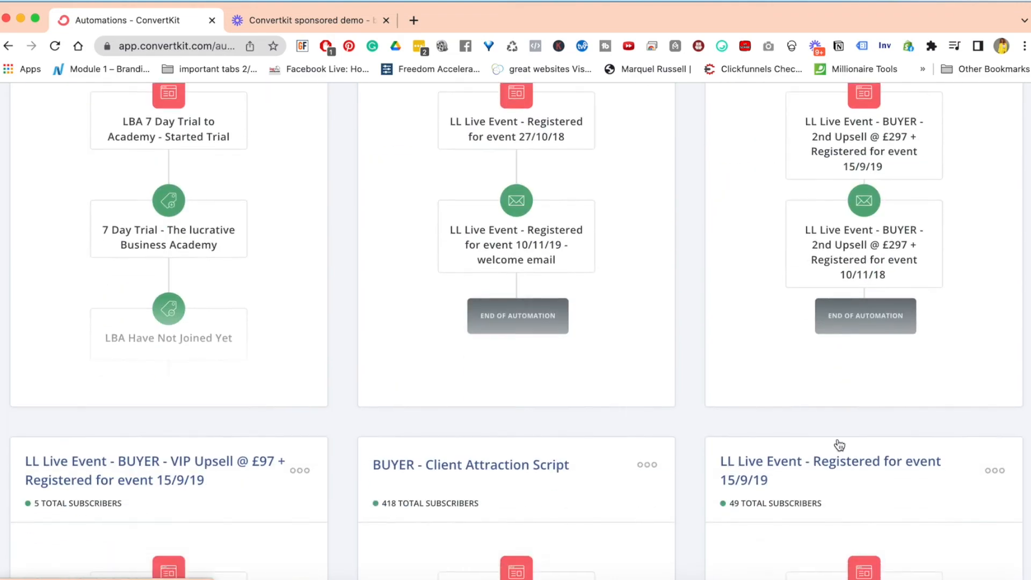
scroll(839, 443, "up", 6)
scroll(839, 443, "up", 20)
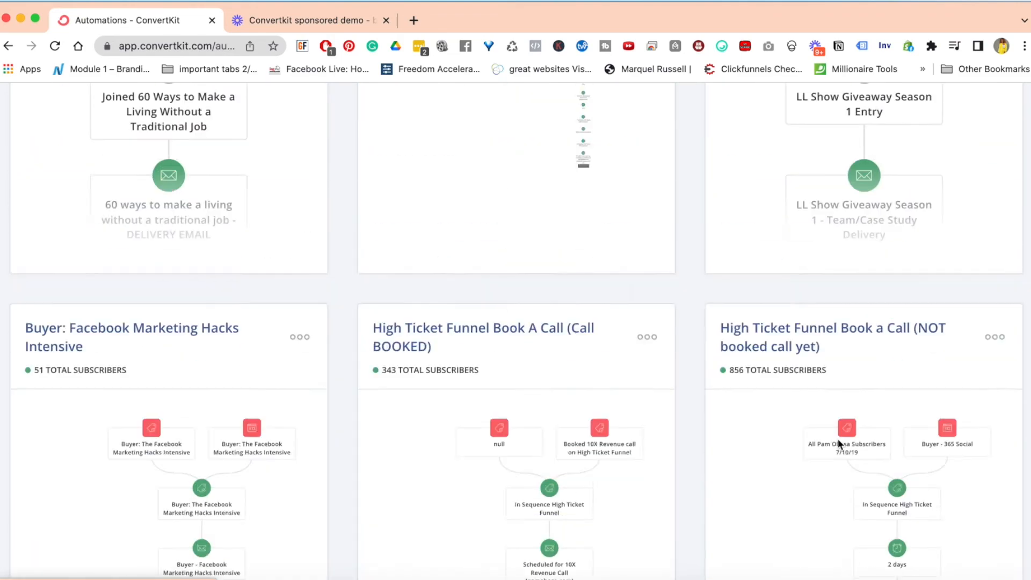
scroll(839, 445, "up", 10)
scroll(840, 445, "down", 3)
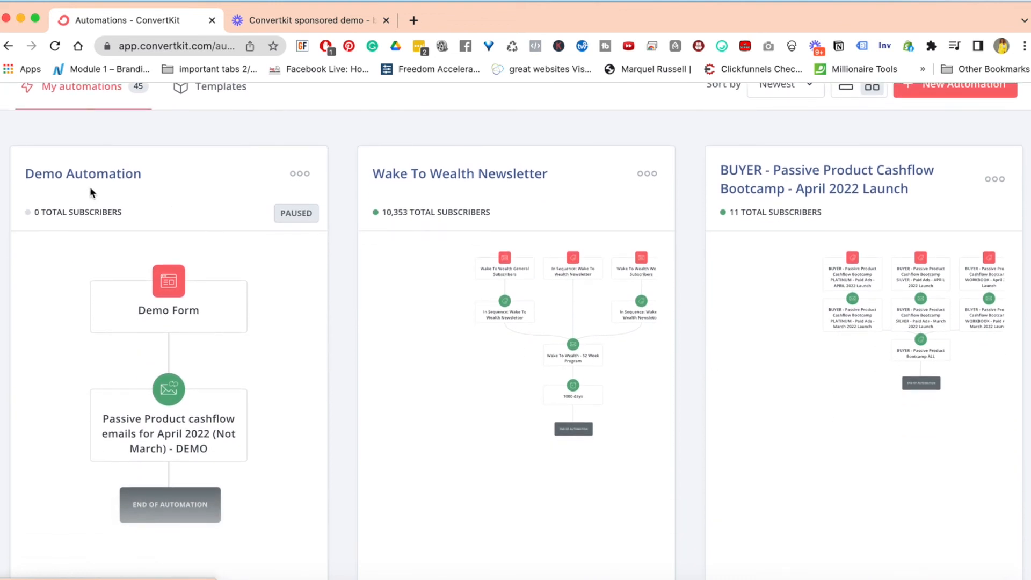
Open the Demo Automation and check its path from the Demo Form to the Passive Product cashflow email sequence
left_click(220, 316)
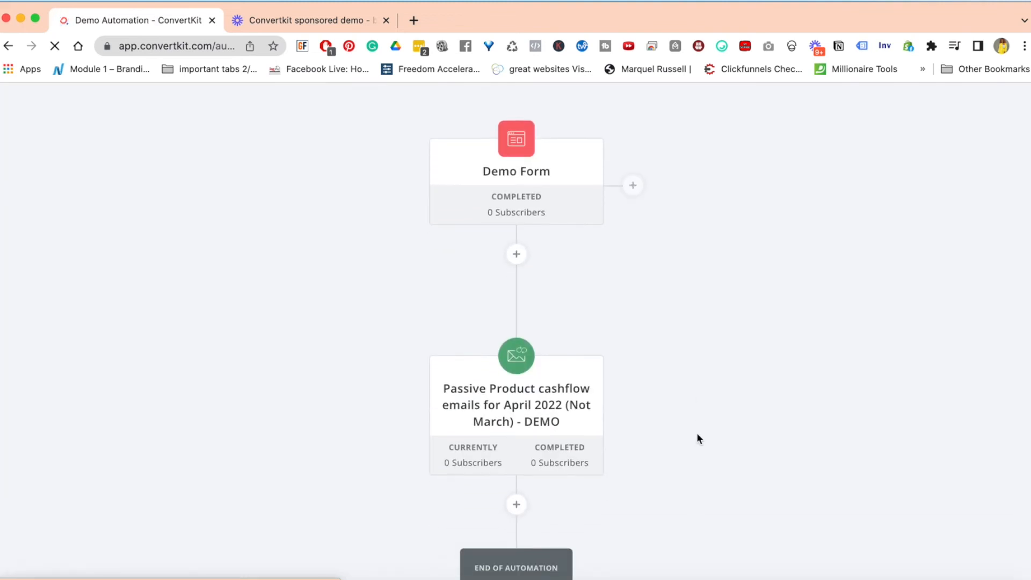
mouse_move(543, 138)
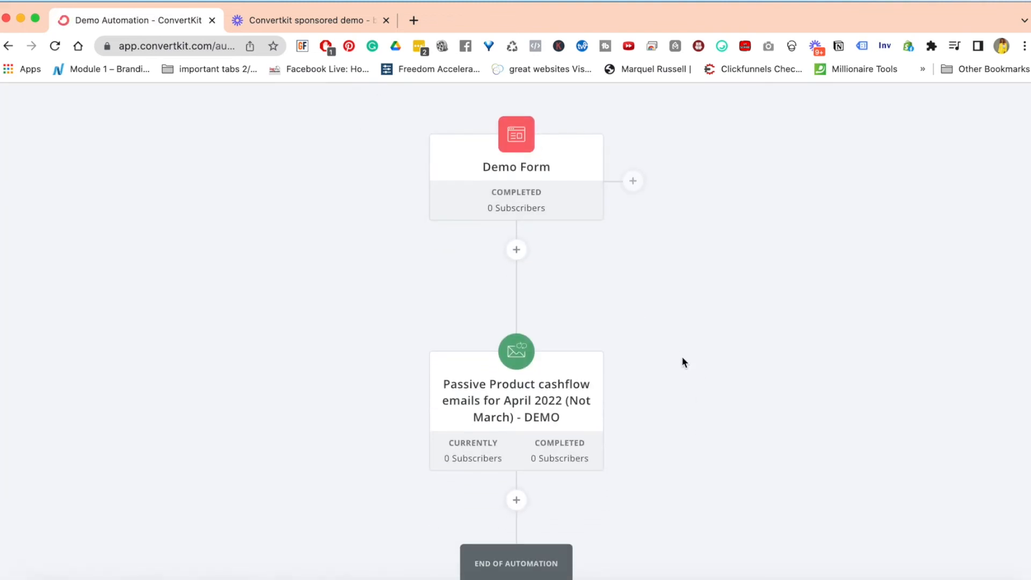
scroll(681, 358, "down", 3)
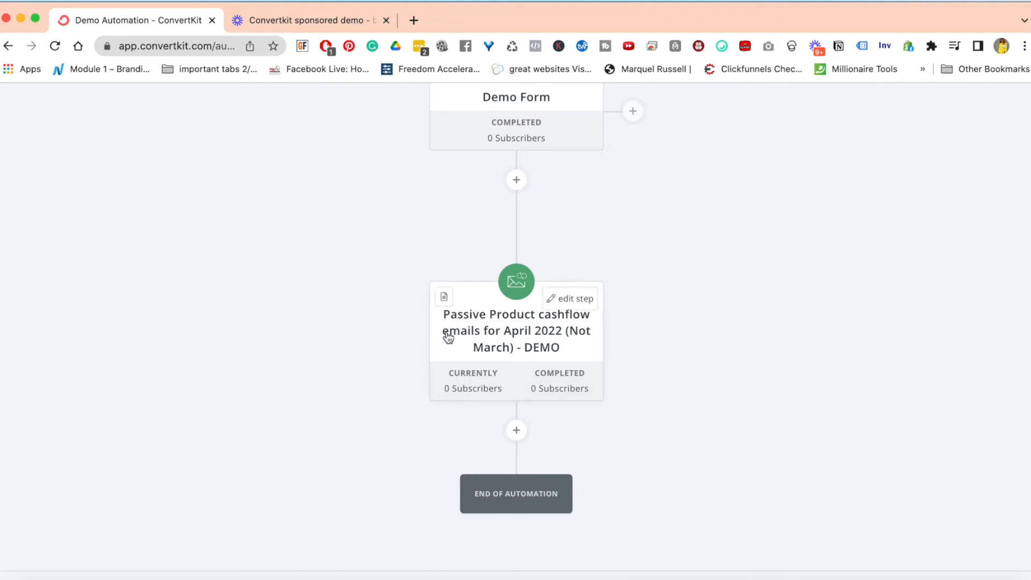
scroll(709, 302, "up", 3)
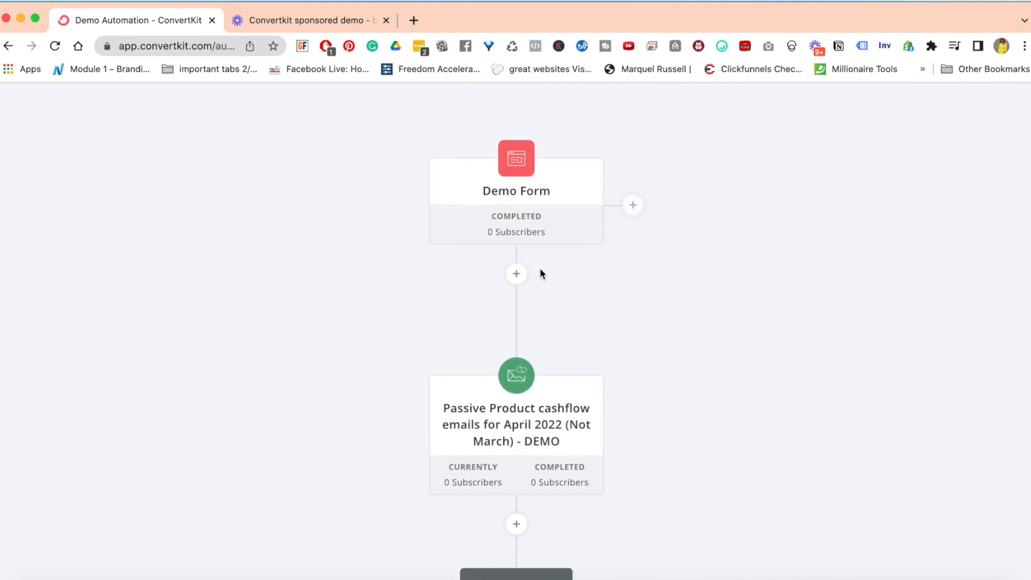
Start a tag action directly after the Demo Form and set it to add the subscriber to a tag
left_click(518, 274)
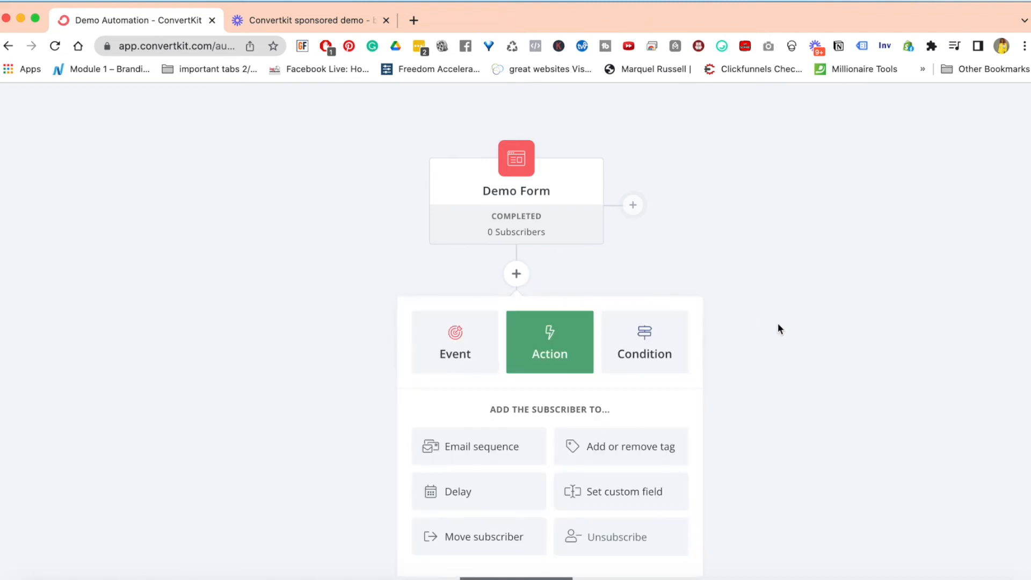
scroll(779, 329, "down", 2)
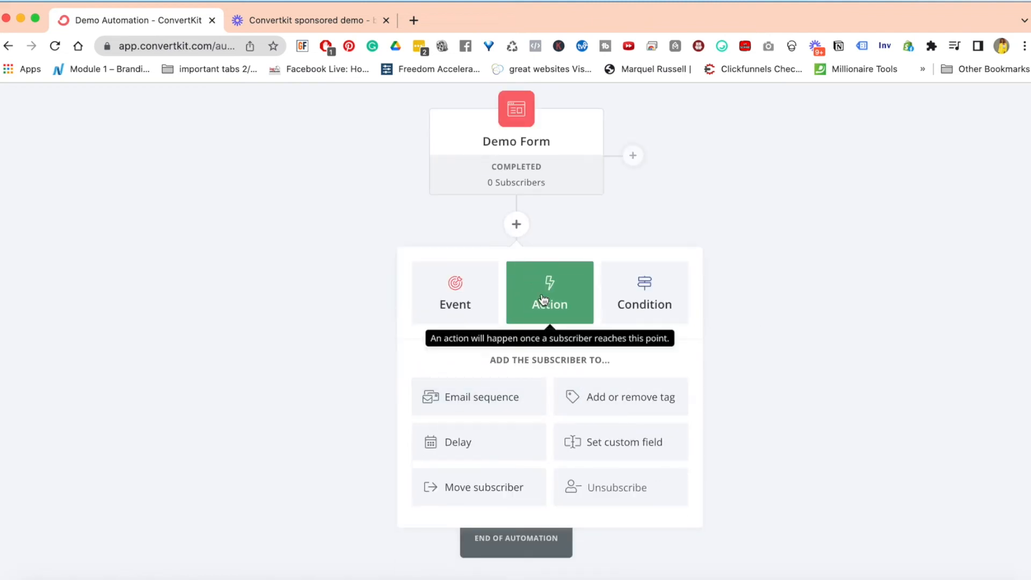
left_click(625, 403)
scroll(707, 368, "down", 2)
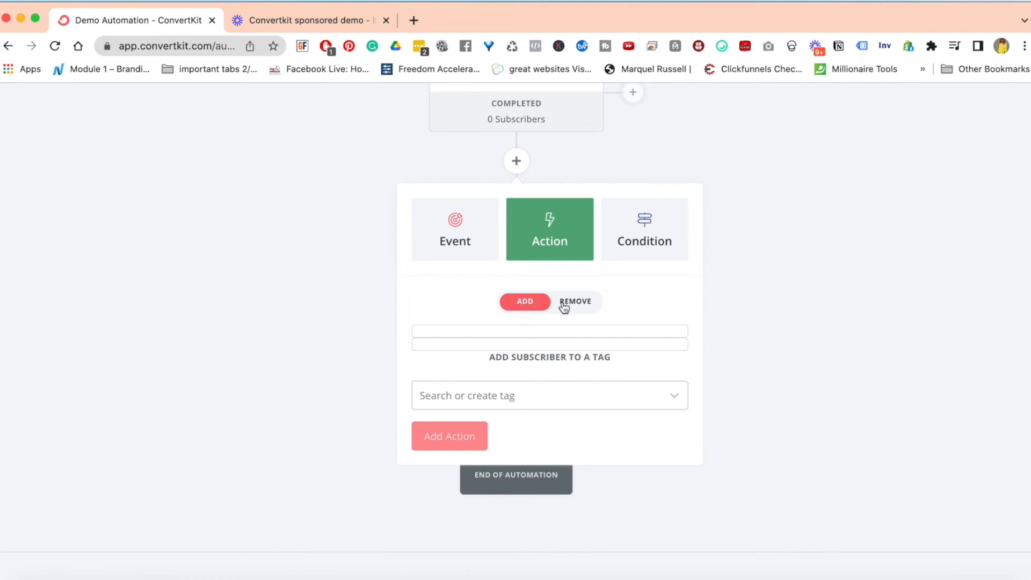
left_click(586, 302)
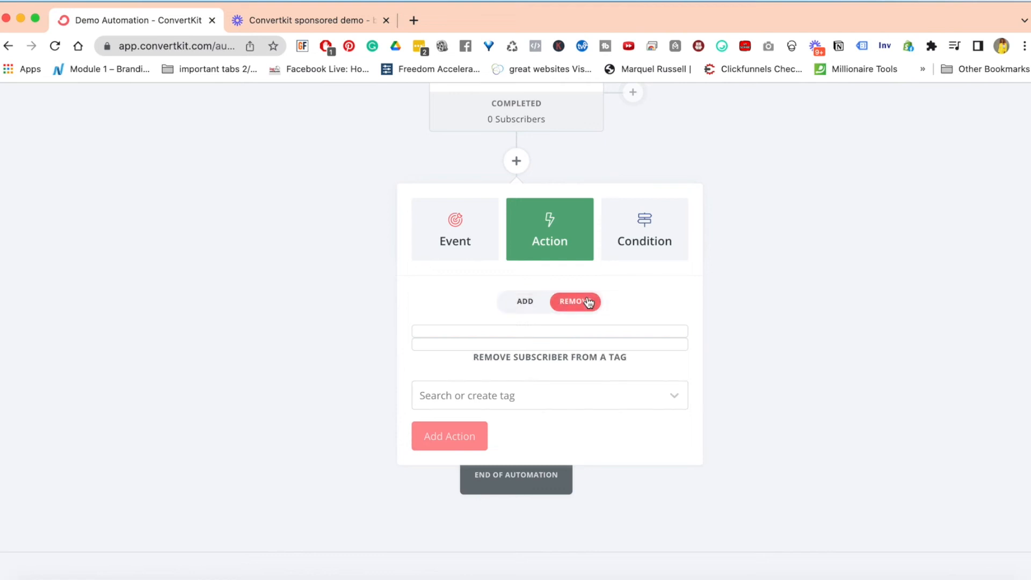
left_click(514, 302)
scroll(627, 421, "down", 1)
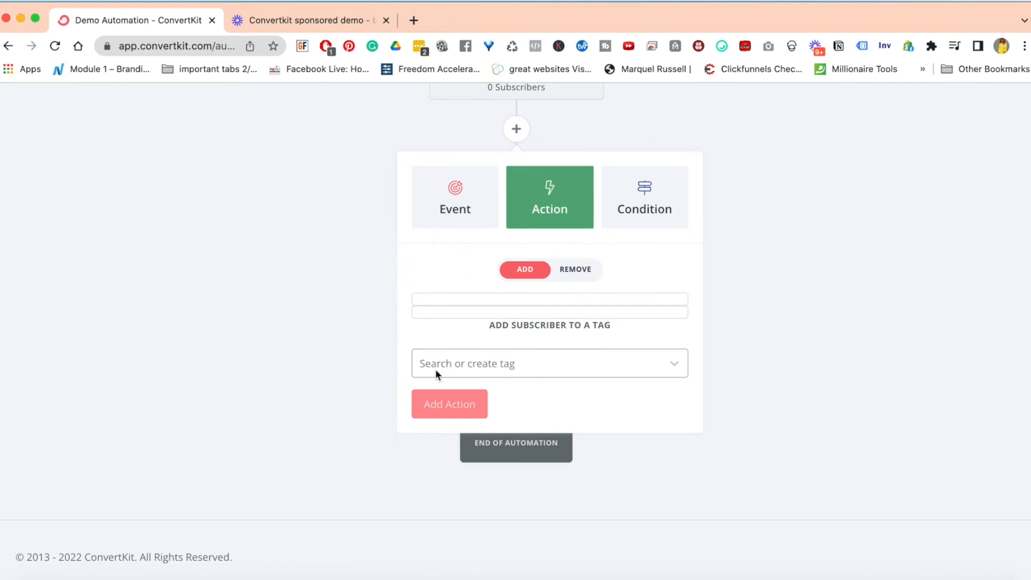
Find the existing tag "Tag for DEMO" by searching for "demo" and add it as the action's tag
left_click(528, 365)
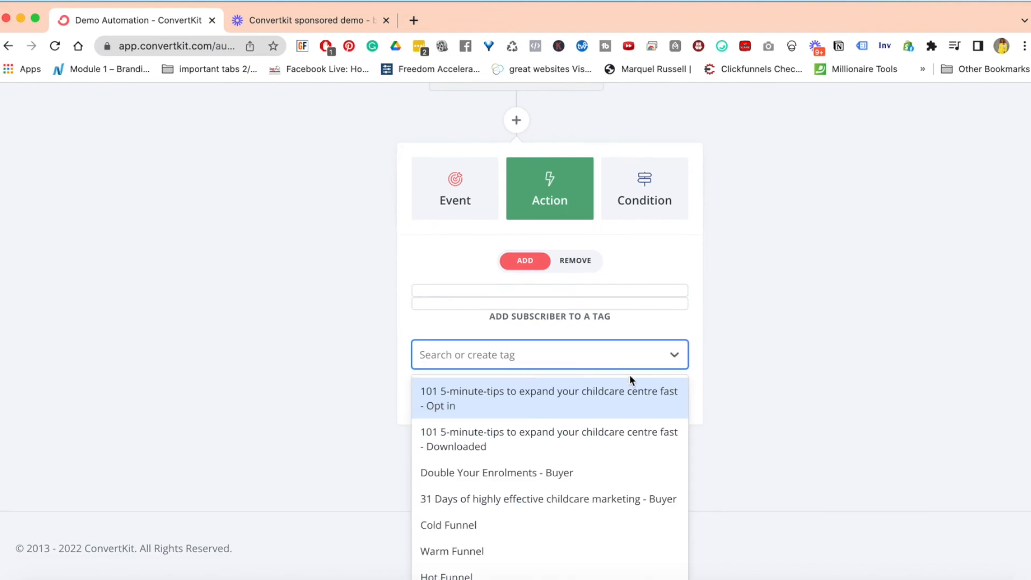
scroll(591, 505, "down", 10)
scroll(590, 506, "up", 10)
type("demo")
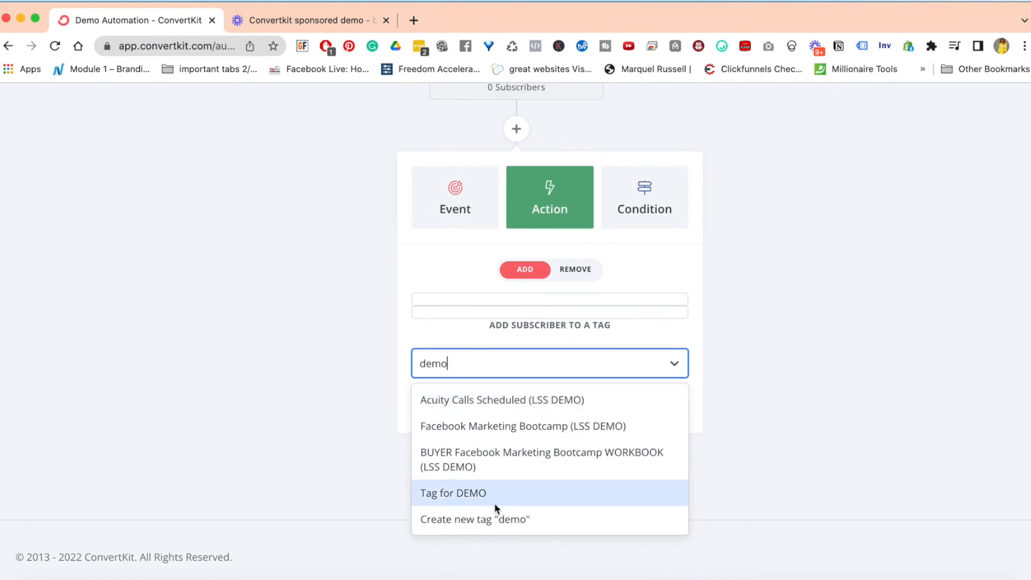
left_click(450, 493)
left_click(430, 411)
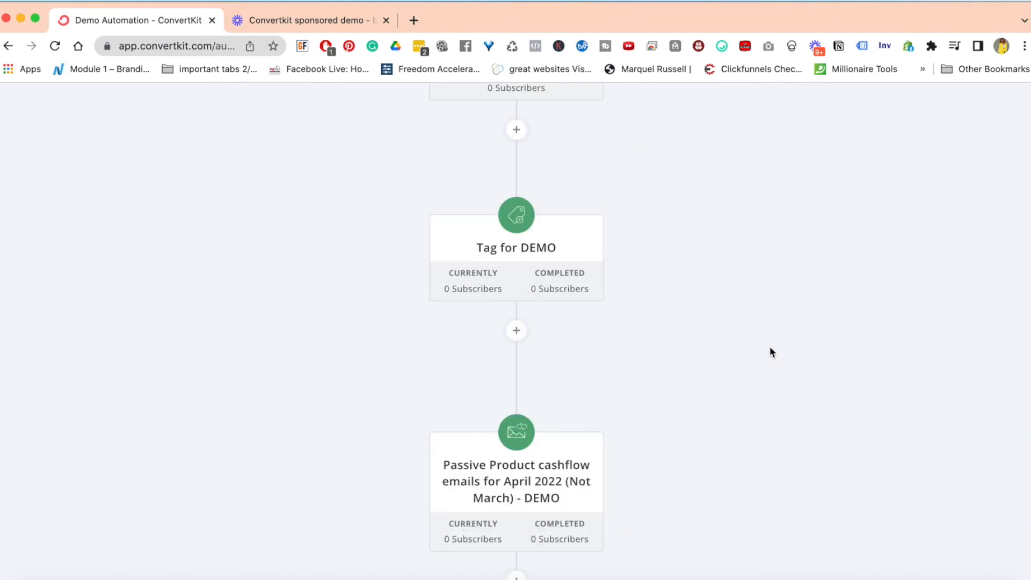
Review the Demo Automation flow from the Demo Form through the tag step and email sequence to the end
scroll(769, 349, "up", 3)
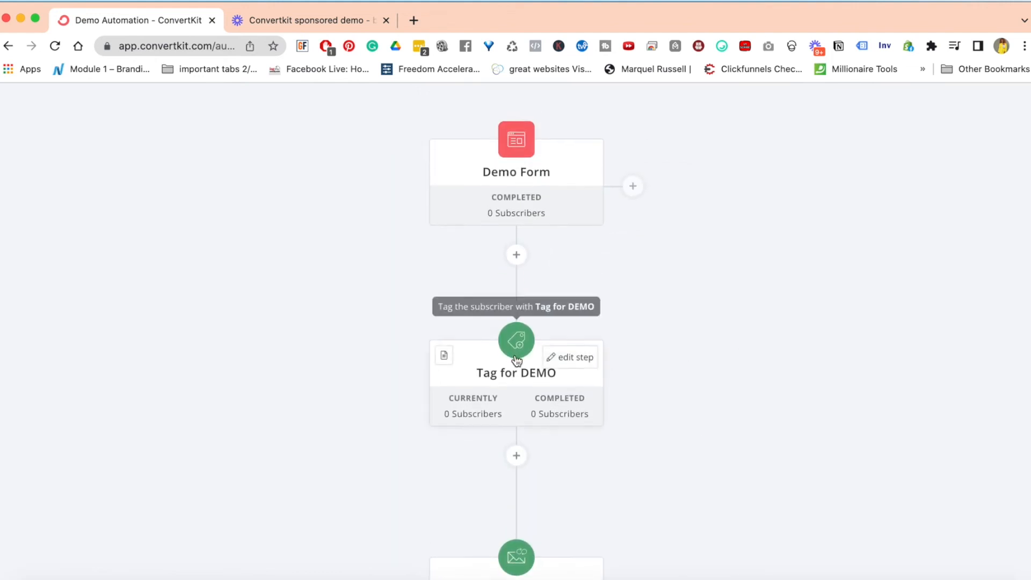
scroll(712, 339, "down", 1)
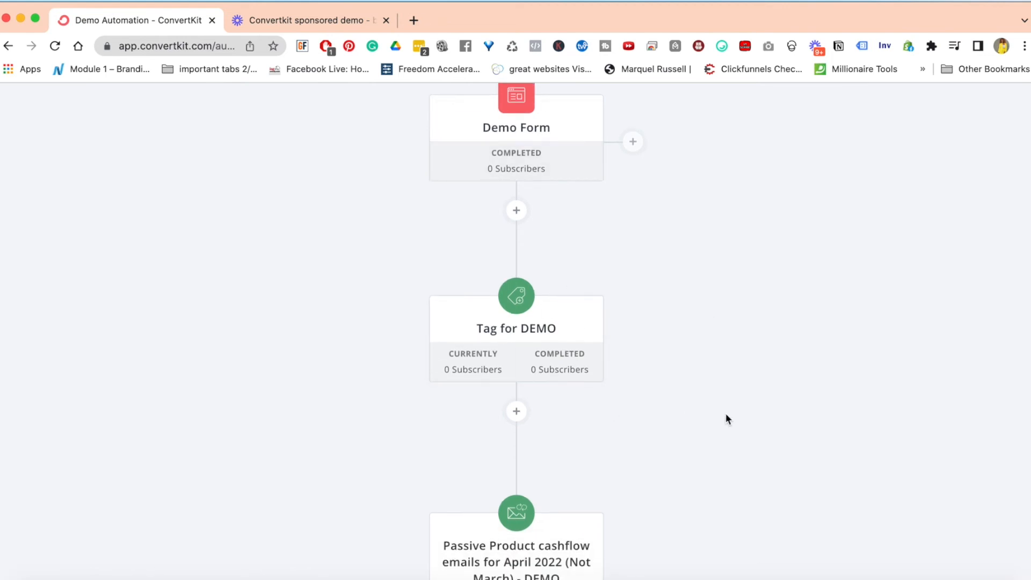
scroll(728, 419, "up", 2)
scroll(727, 419, "down", 4)
scroll(725, 414, "up", 5)
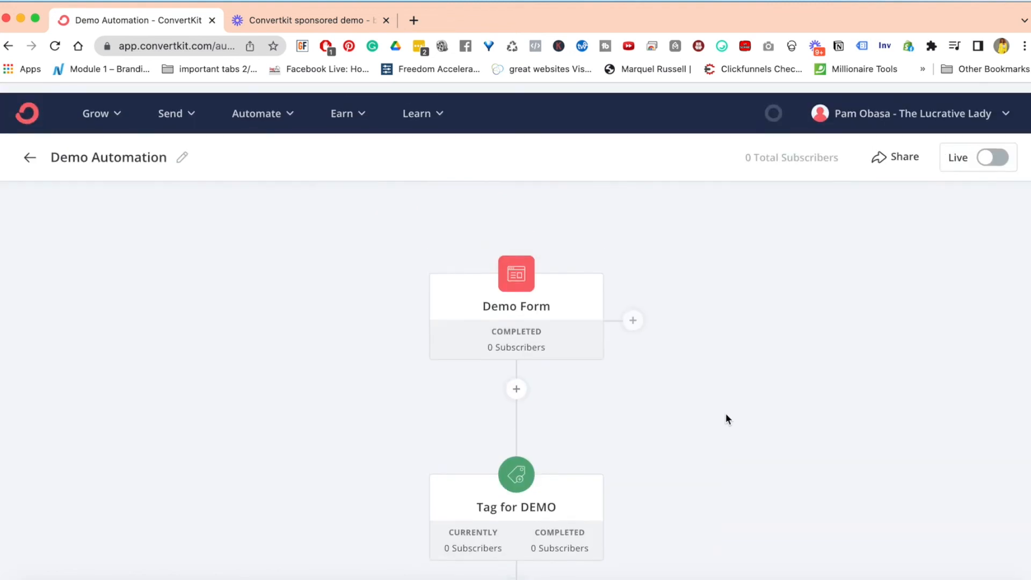
scroll(726, 413, "down", 1)
scroll(533, 289, "down", 3)
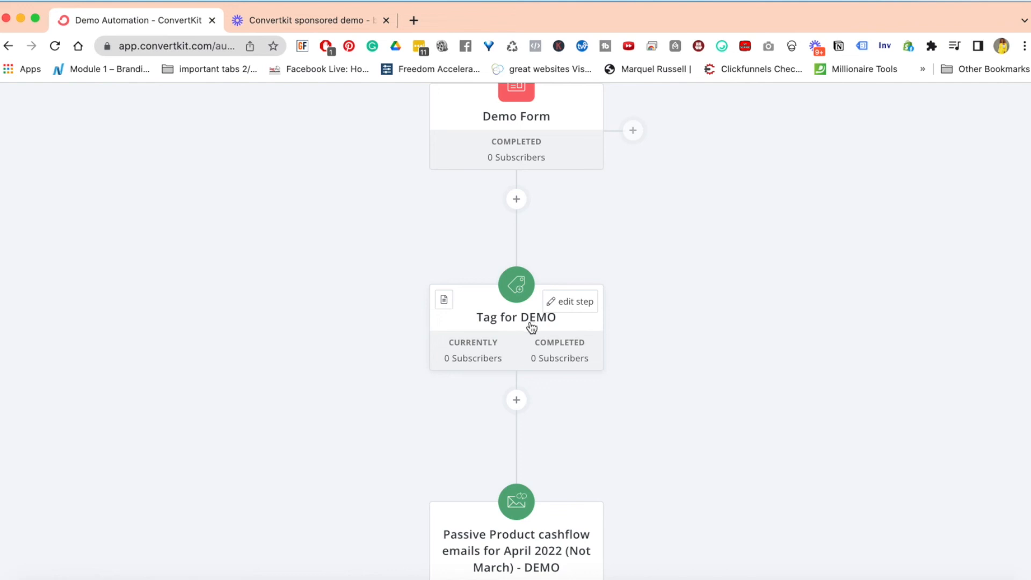
scroll(687, 343, "down", 5)
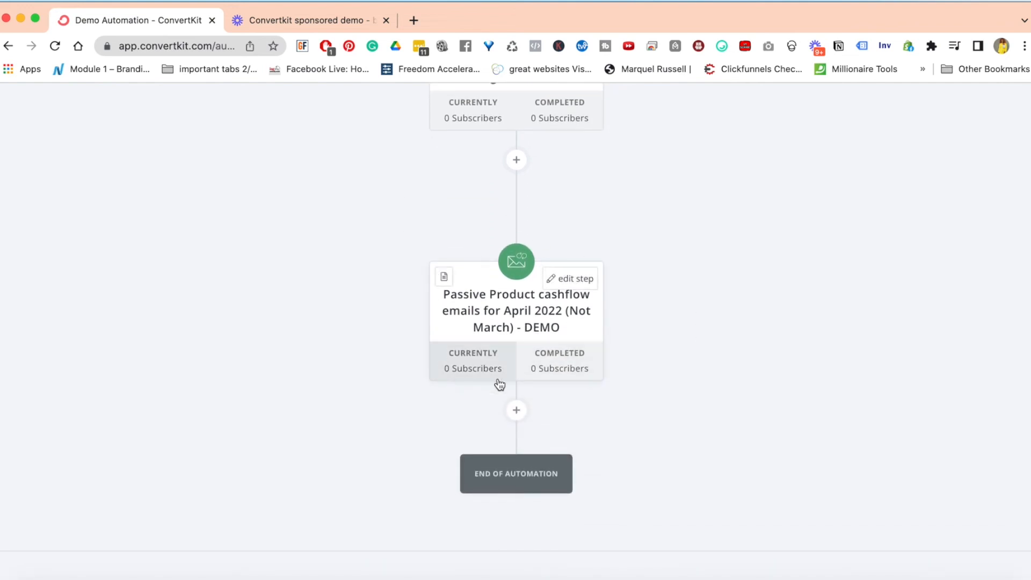
scroll(621, 417, "down", 1)
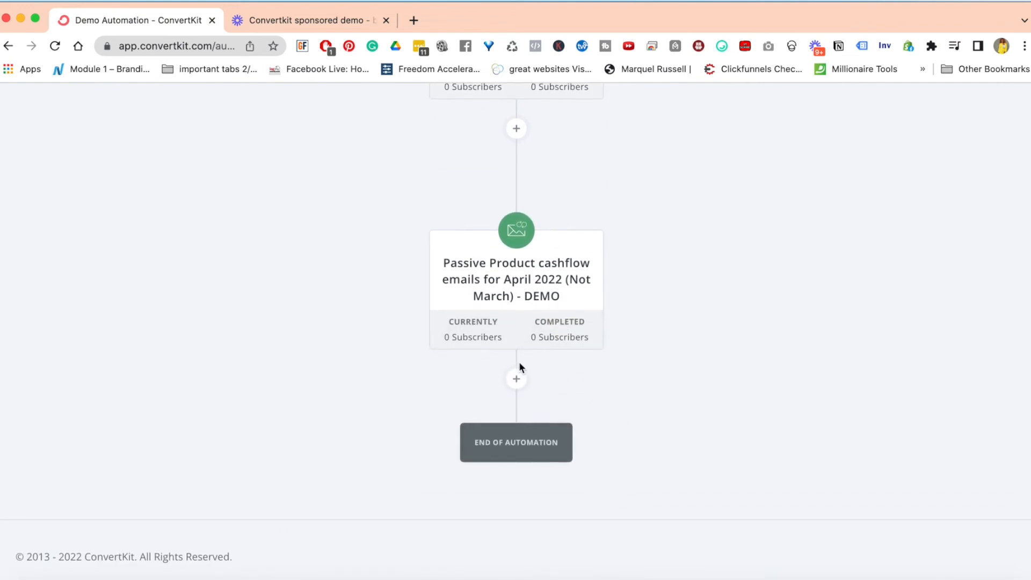
Add a delay of 7 days after the Passive Product cashflow email sequence
left_click(516, 380)
scroll(771, 340, "down", 1)
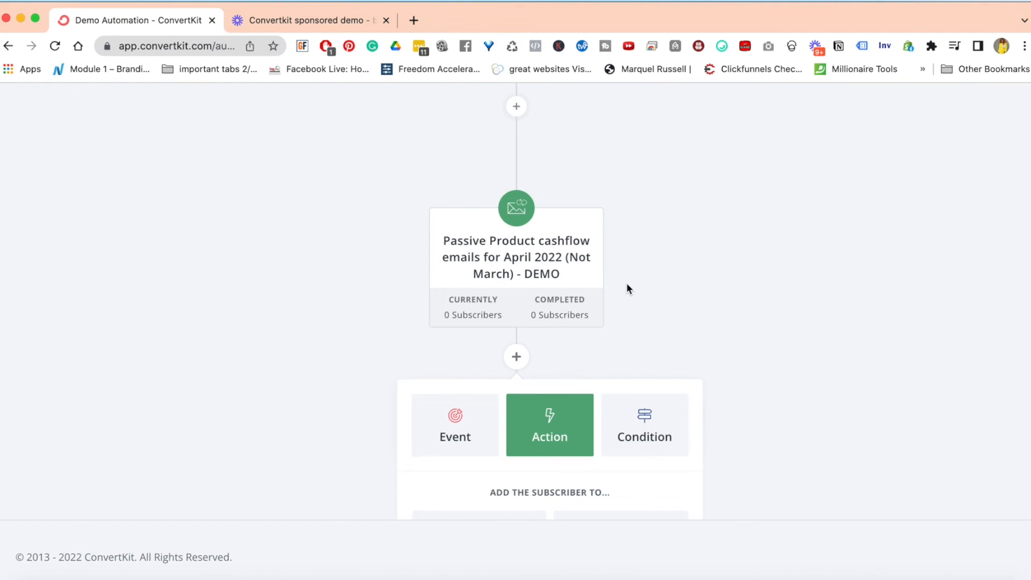
scroll(625, 282, "down", 5)
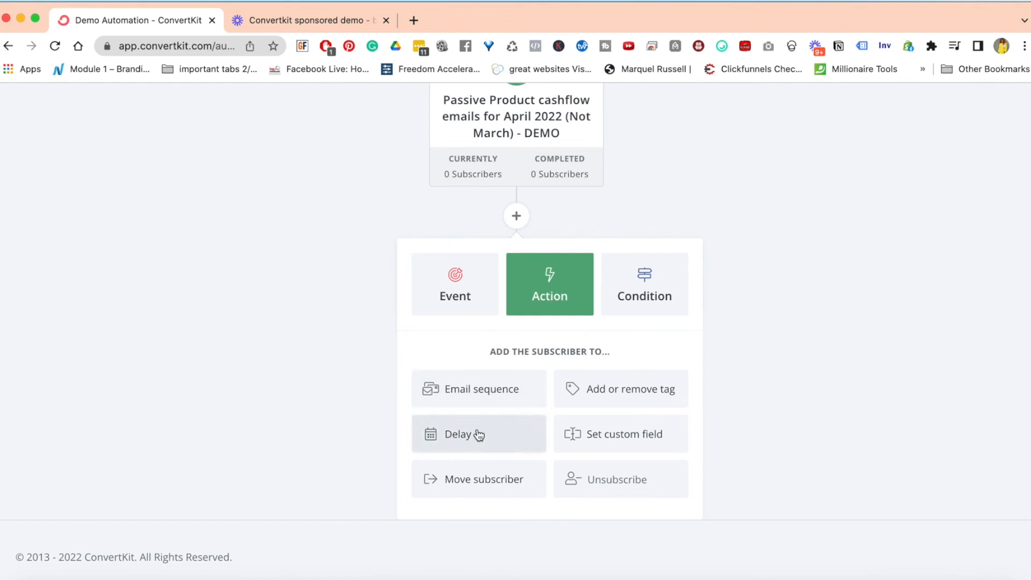
left_click(459, 439)
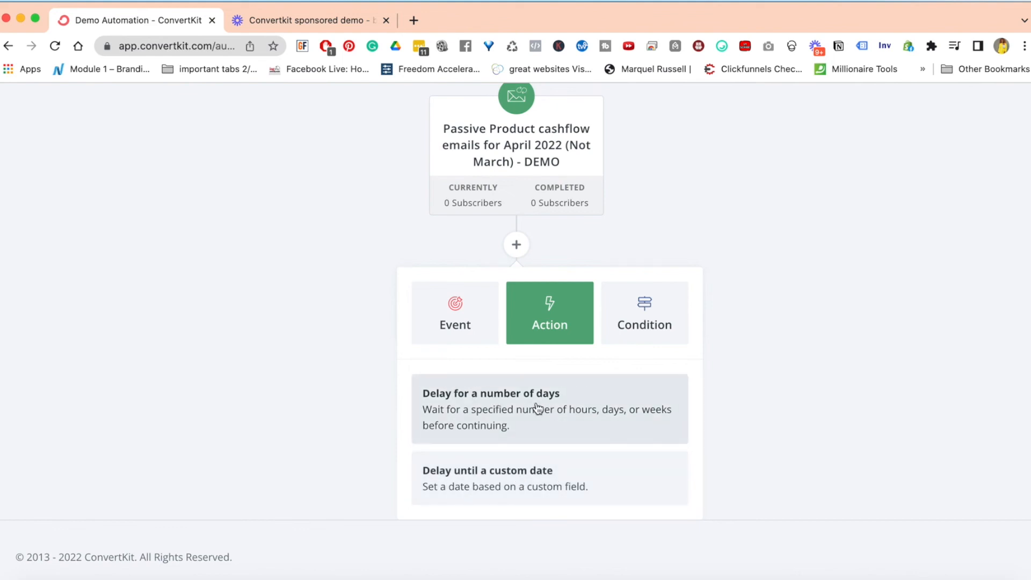
left_click(558, 408)
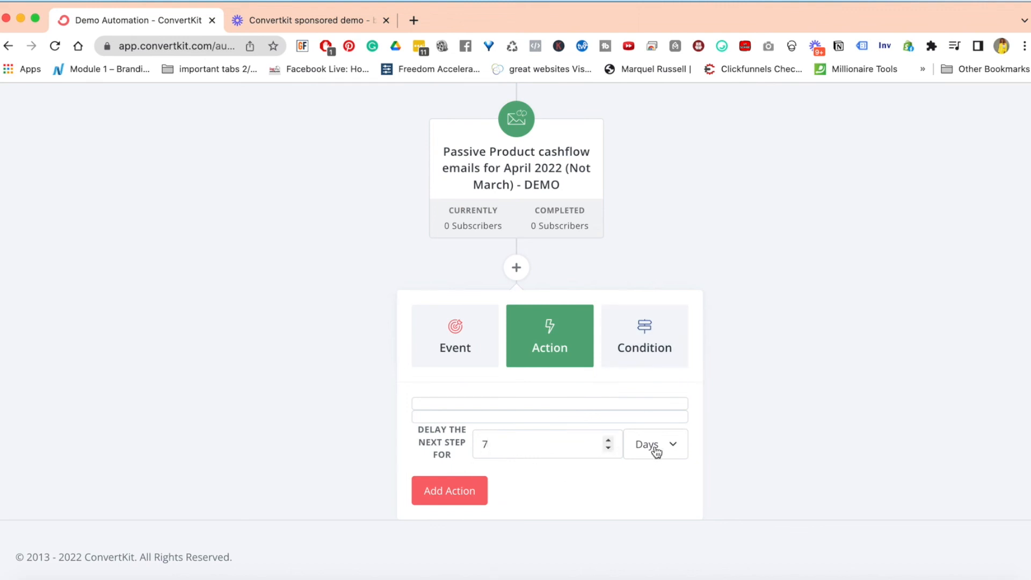
left_click(443, 492)
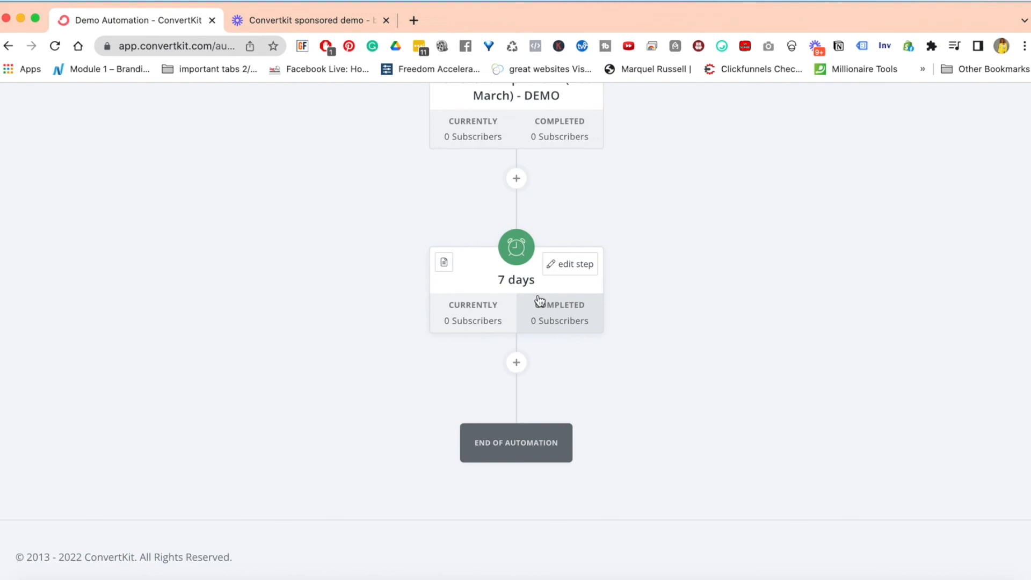
Add an email sequence action after the 7-day delay, searching for "demo" and choosing Evergreen Launch Sequence (LSS DEMO)
scroll(672, 233, "up", 10)
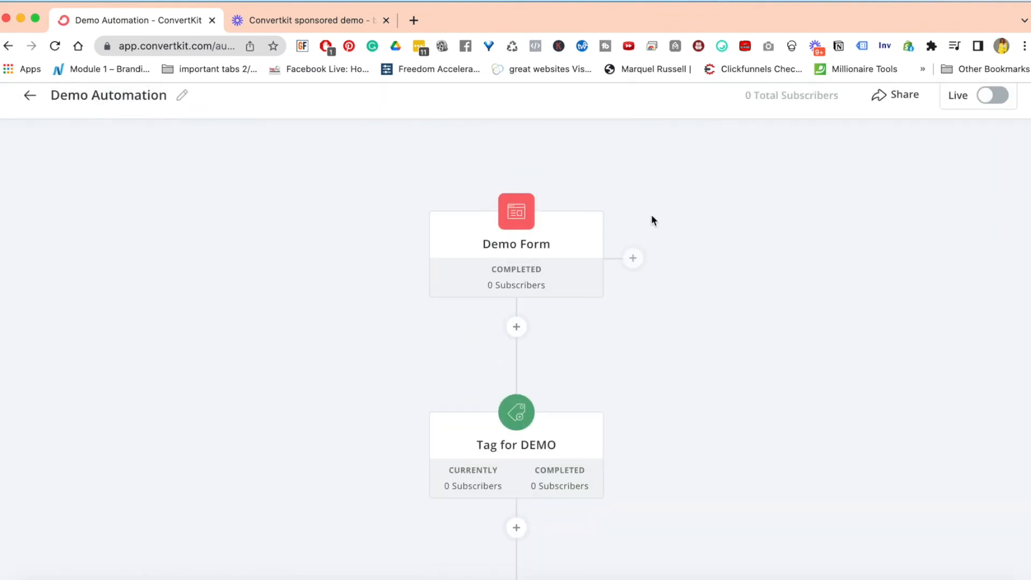
scroll(483, 333, "down", 6)
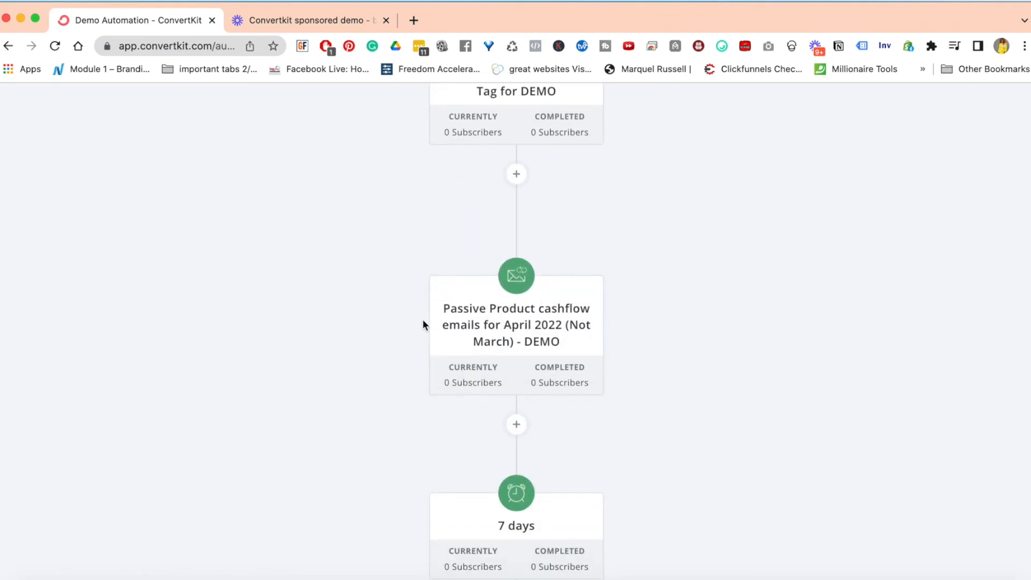
scroll(516, 349, "down", 5)
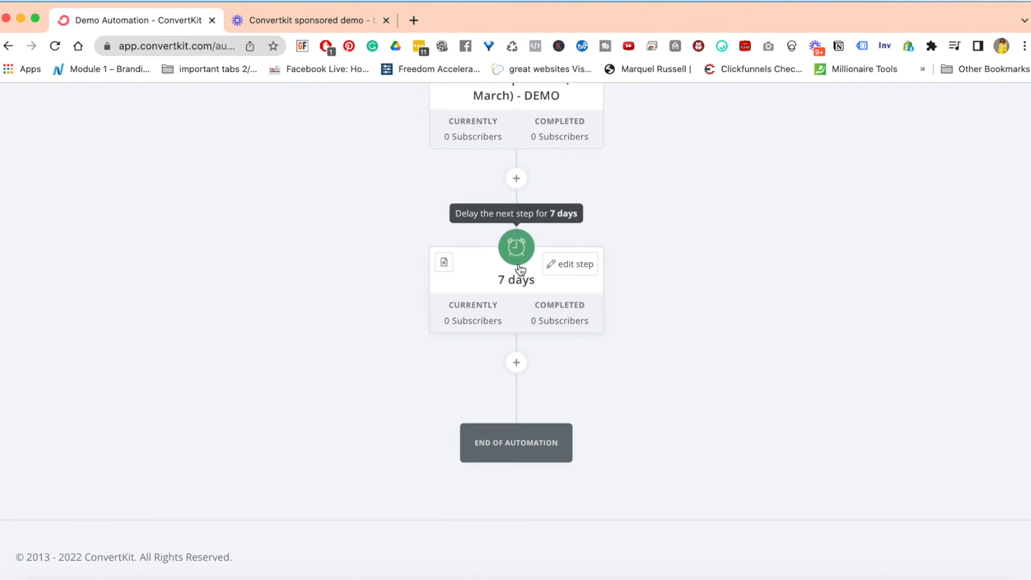
left_click(516, 365)
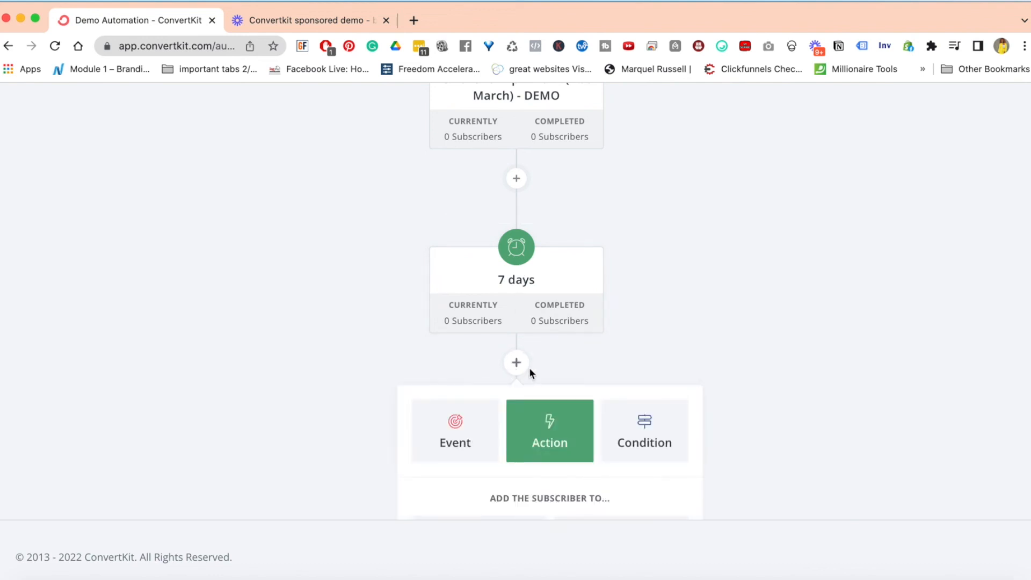
scroll(750, 349, "down", 3)
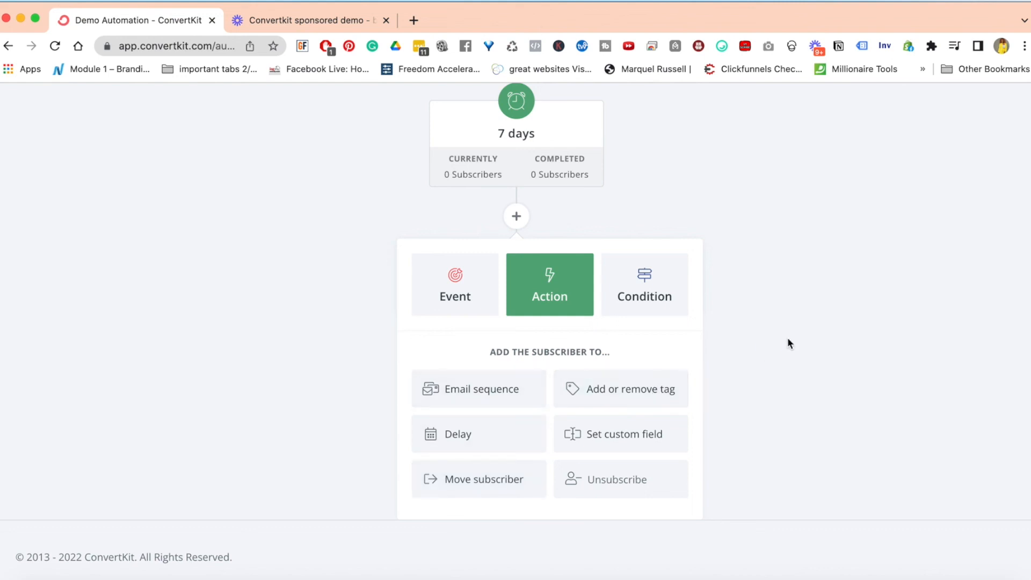
left_click(462, 398)
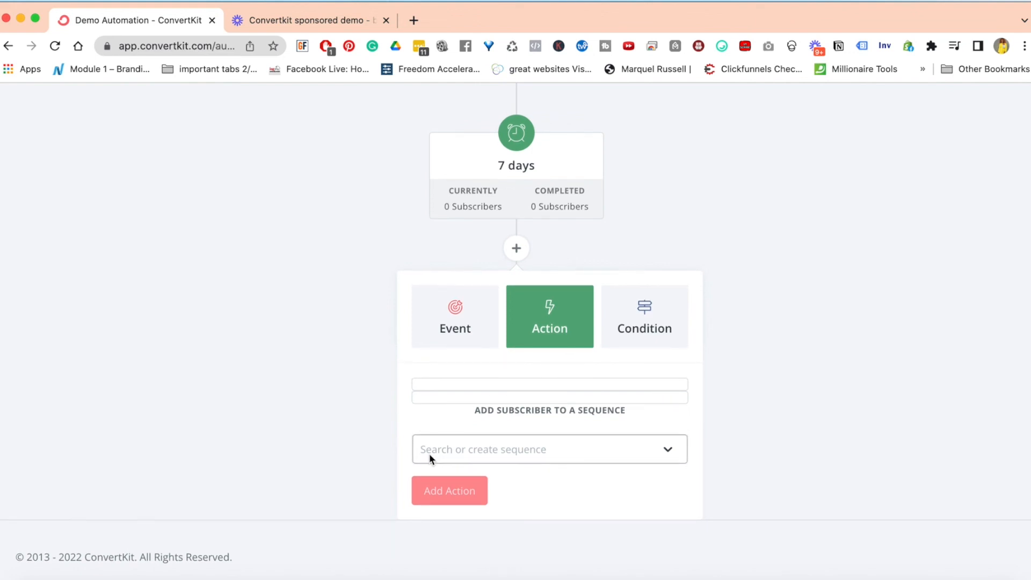
left_click(528, 452)
type("demo")
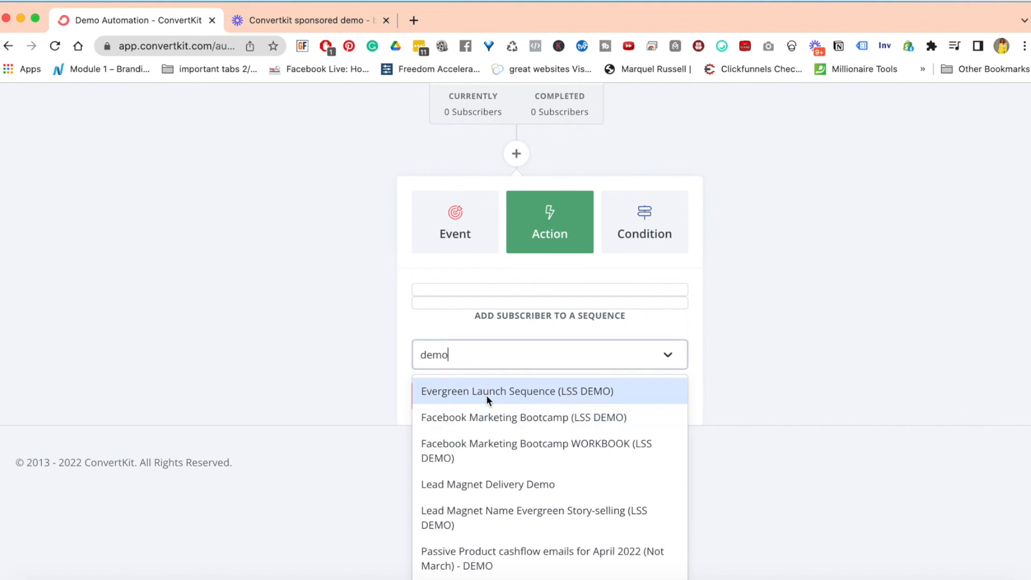
left_click(488, 391)
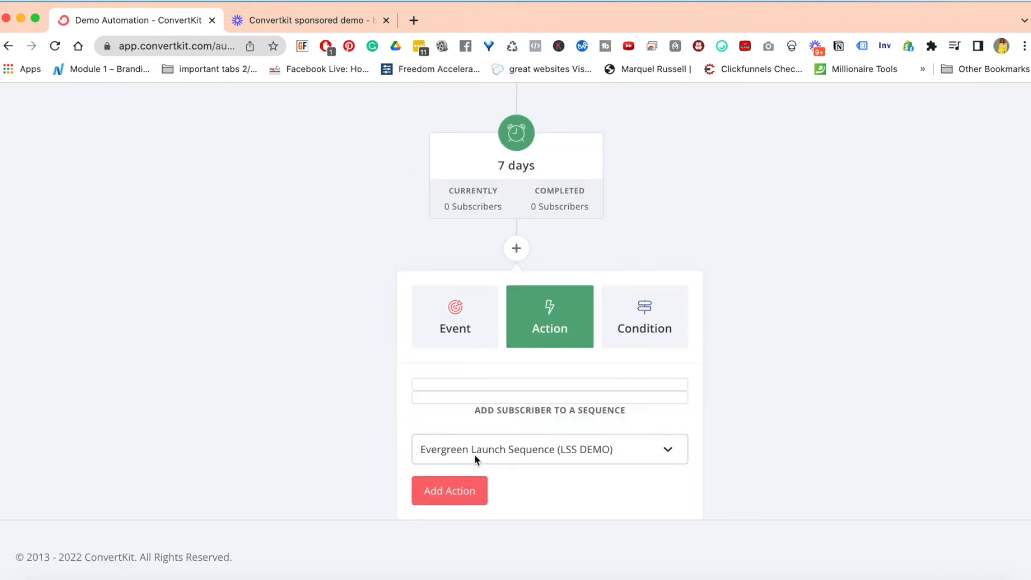
left_click(452, 490)
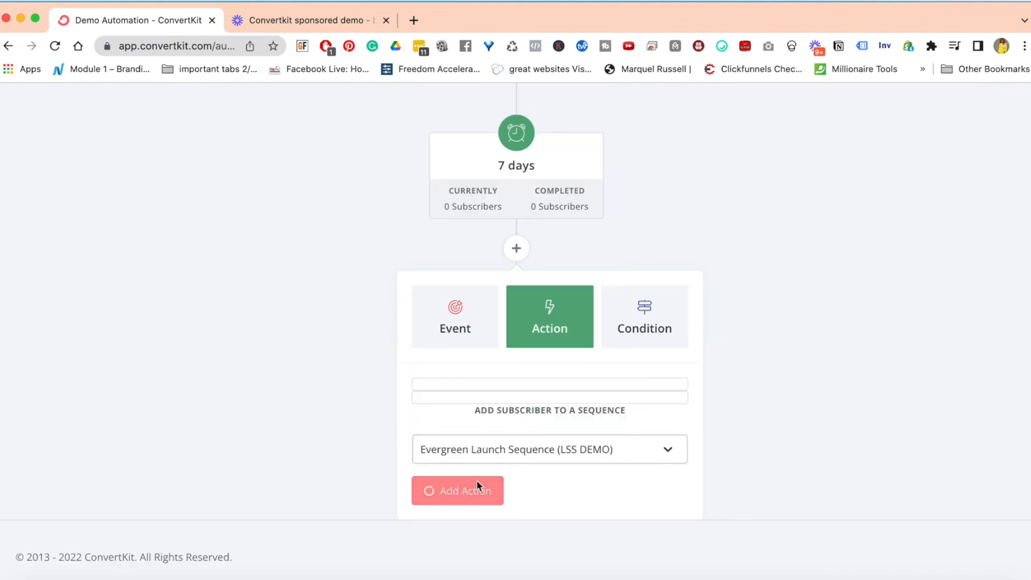
Review the whole Demo Automation from the Demo Form down to the Evergreen Launch Sequence and the end of the automation
scroll(875, 410, "down", 7)
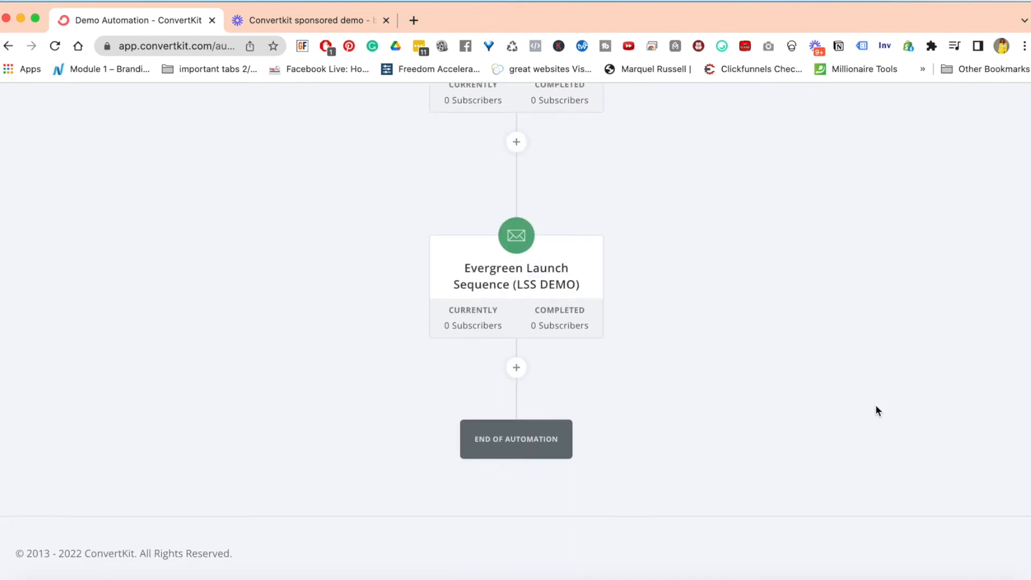
scroll(710, 257, "up", 10)
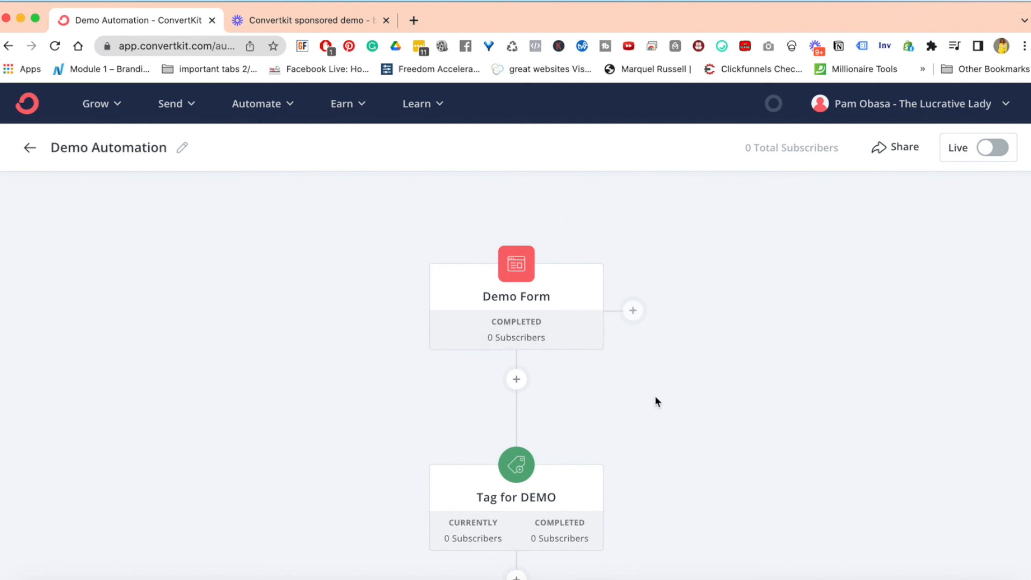
scroll(678, 414, "down", 2)
scroll(678, 415, "up", 2)
scroll(643, 455, "down", 13)
scroll(642, 454, "down", 2)
scroll(642, 454, "up", 15)
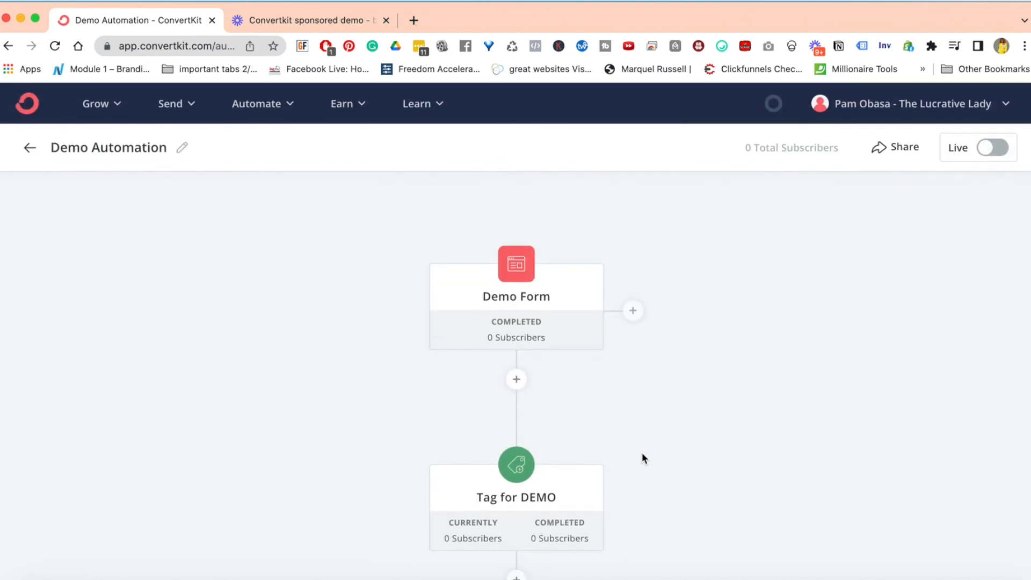